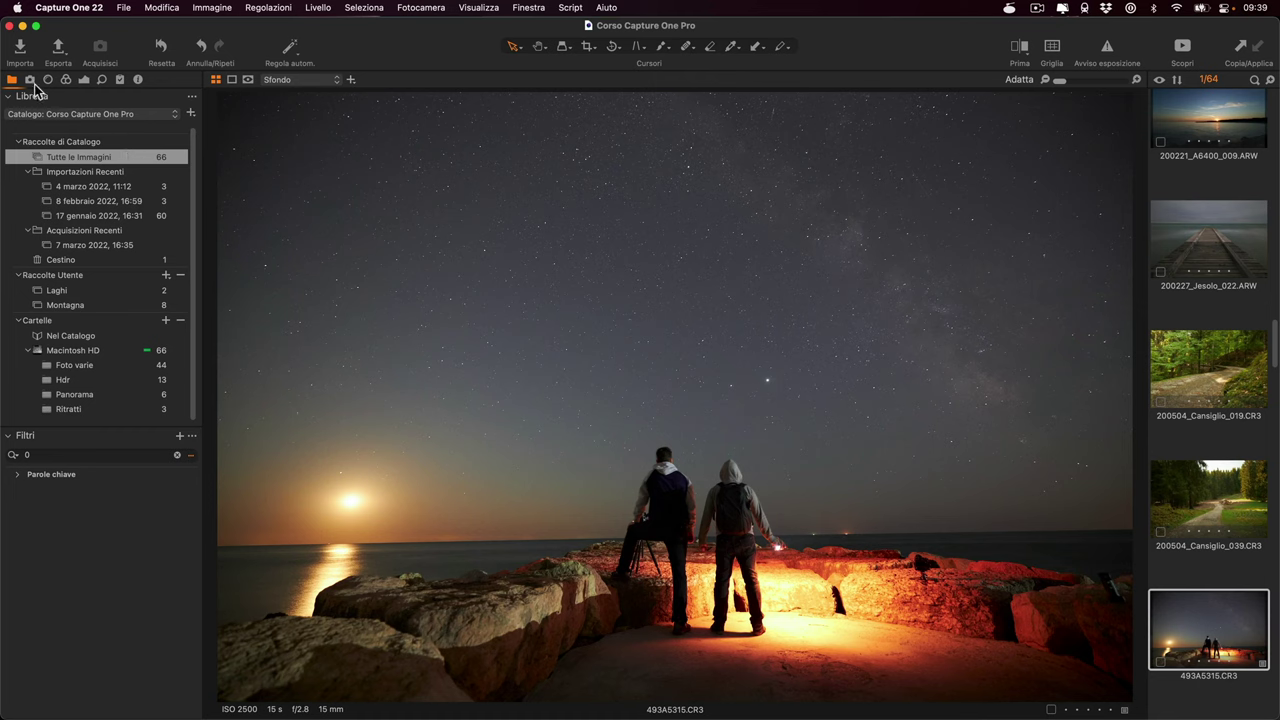
Browse the Capture, Lens and Color tool tabs, then show Exposure tools with Chiarezza expanded.
click(30, 80)
click(65, 80)
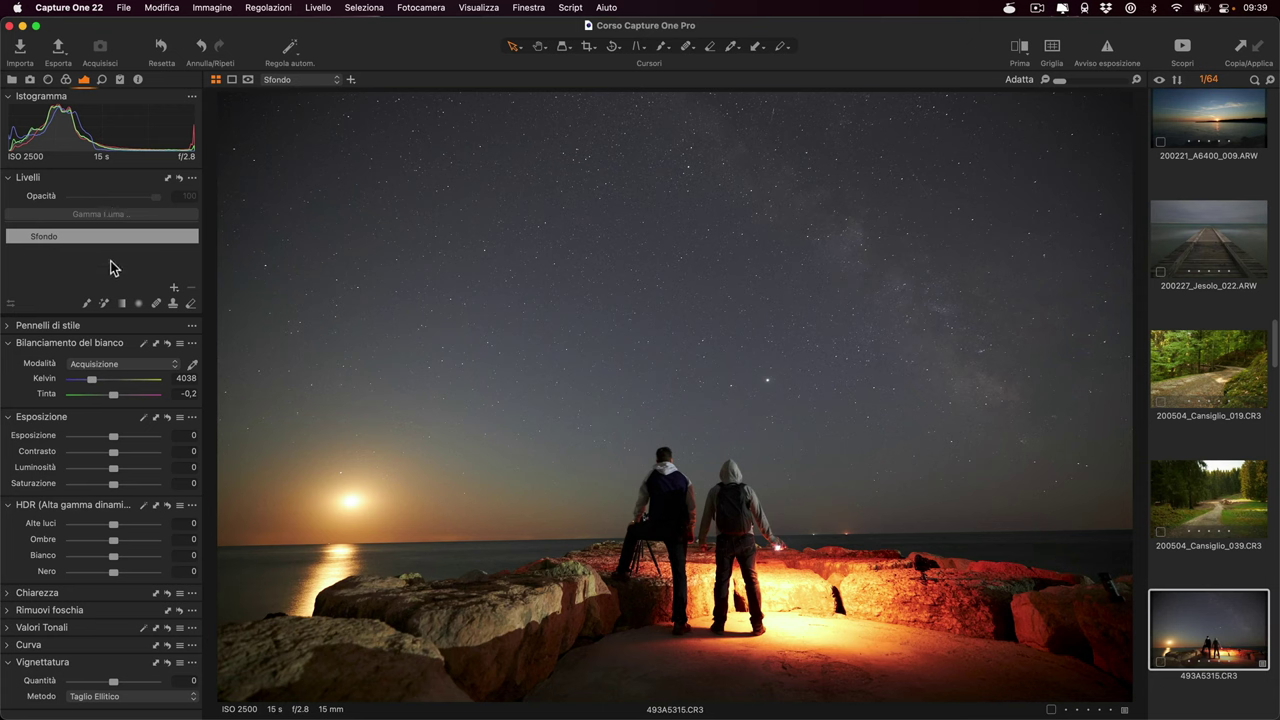
click(48, 80)
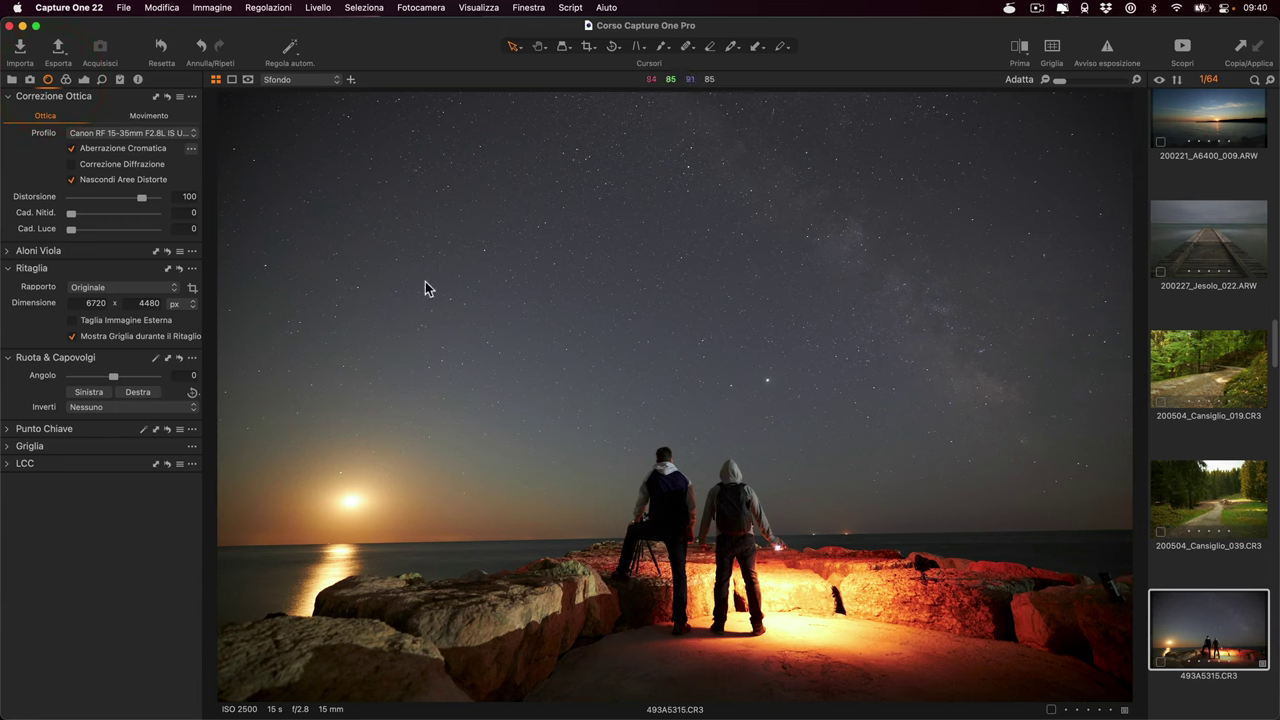
click(66, 80)
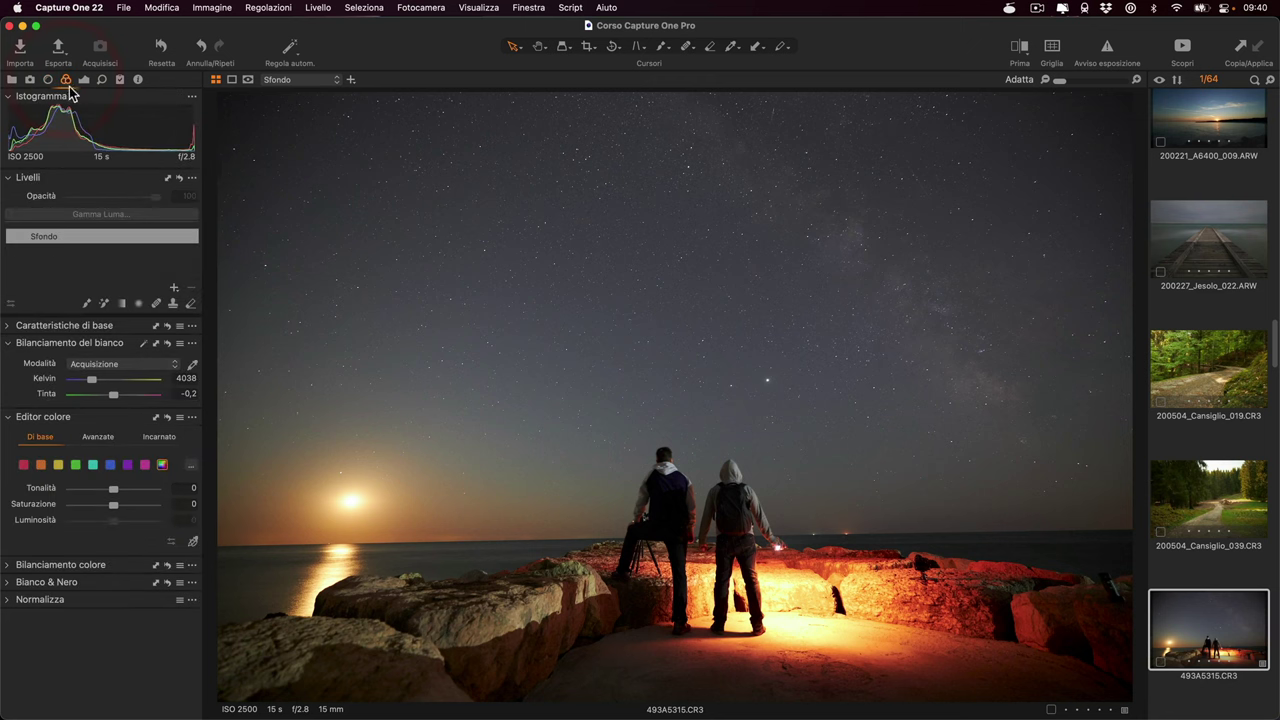
click(10, 329)
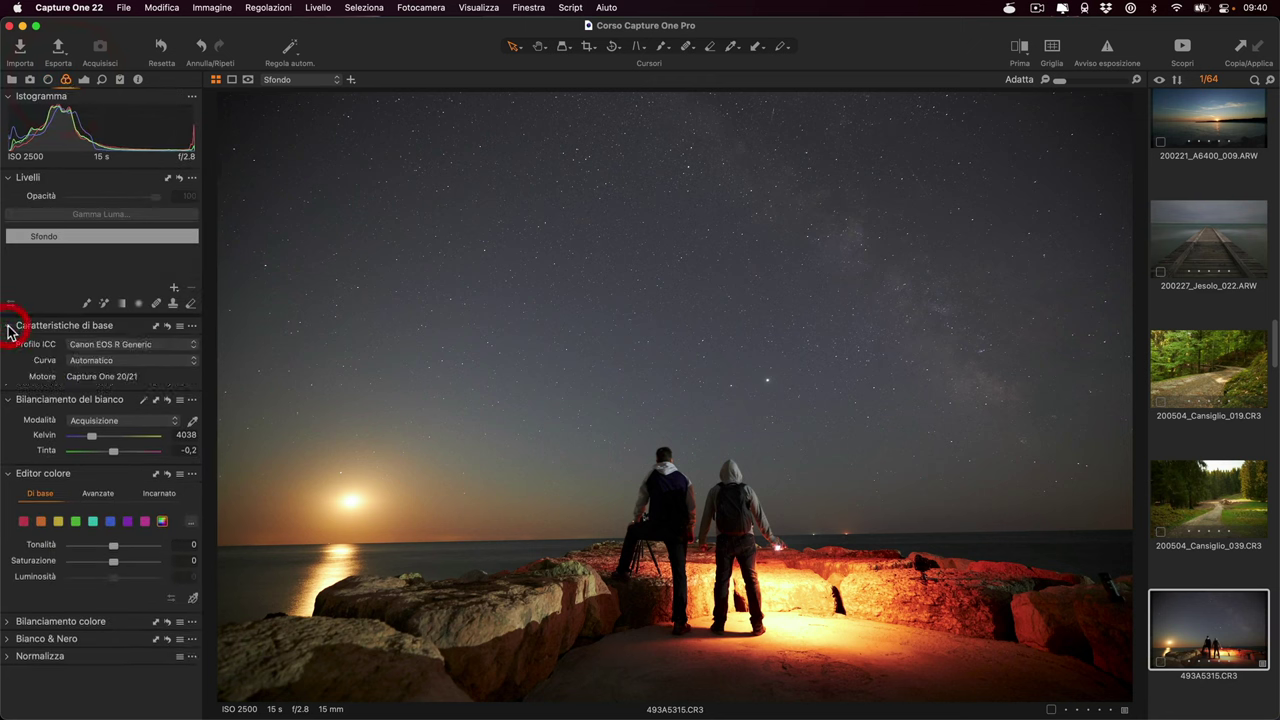
click(84, 80)
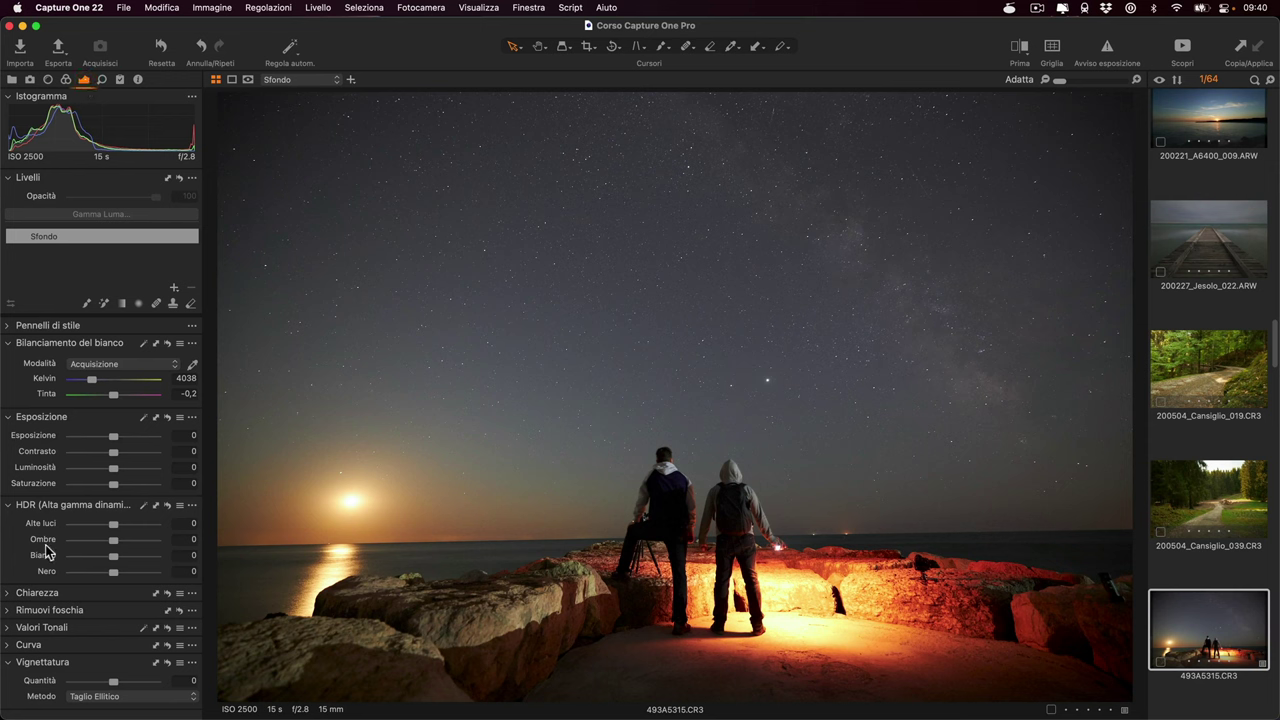
click(9, 593)
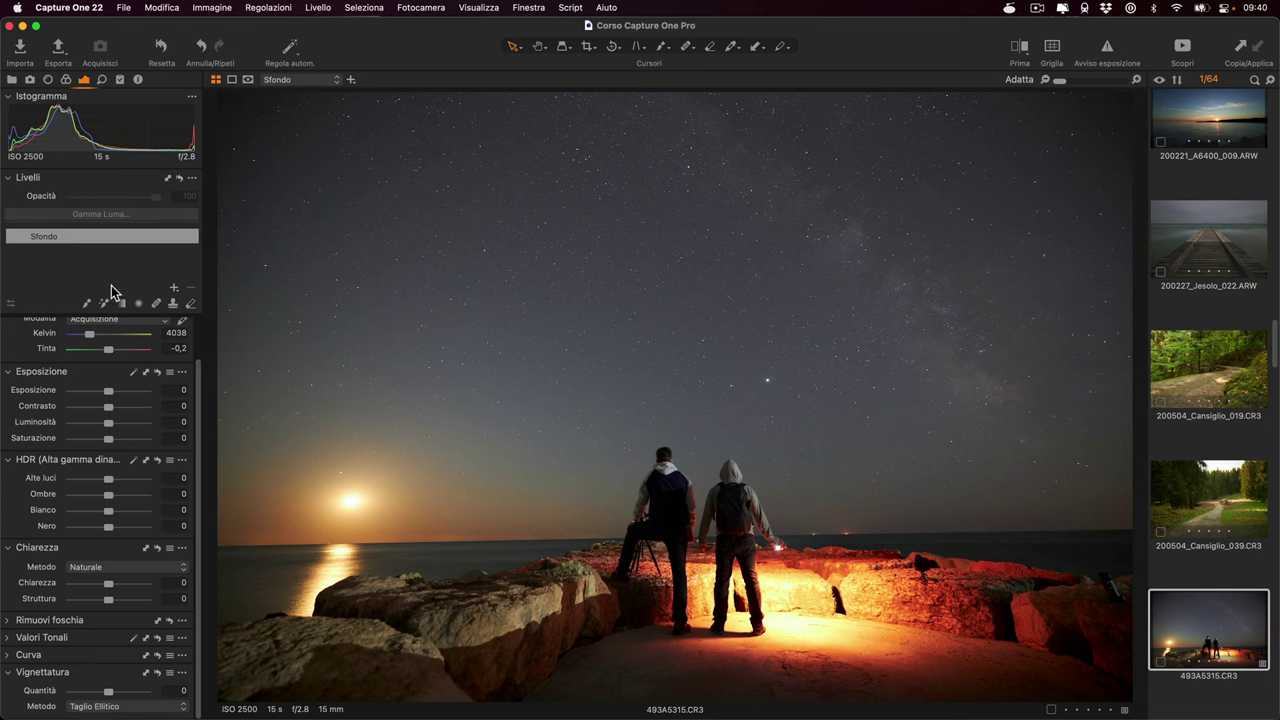
Float Istogramma, Livelli, Pennelli di stile, white balance, Esposizione and HDR over the photo.
mouse_move(79, 104)
mouse_down()
mouse_move(337, 163)
mouse_move(624, 157)
mouse_up()
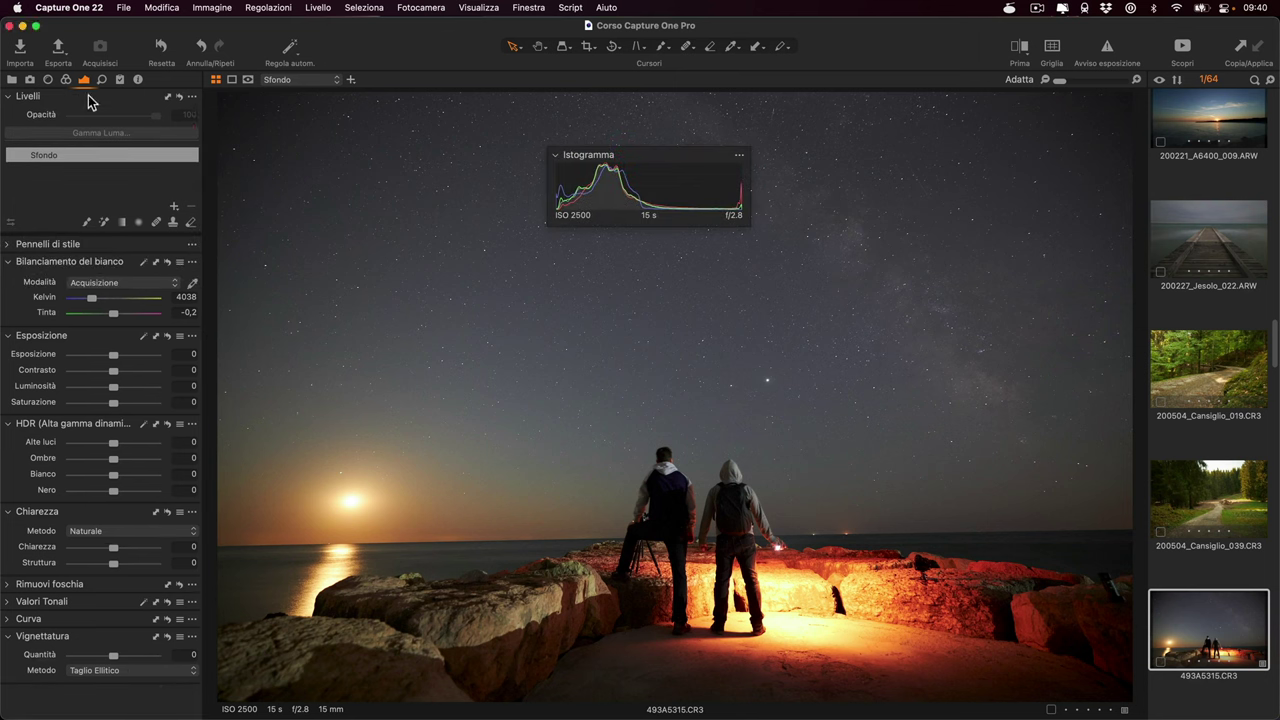
drag(88, 101, 530, 250)
drag(42, 94, 366, 140)
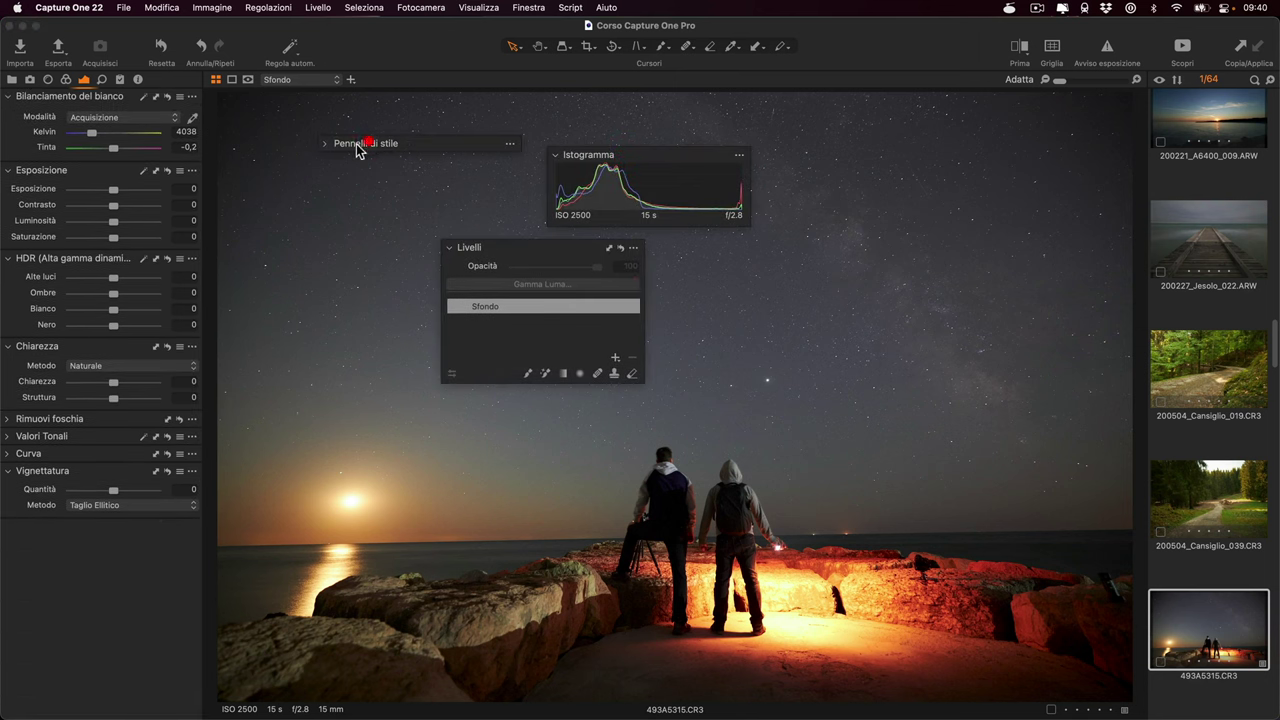
mouse_move(71, 96)
mouse_down()
mouse_move(291, 184)
mouse_move(791, 292)
mouse_up()
mouse_move(42, 96)
mouse_down()
mouse_move(520, 194)
mouse_move(855, 158)
mouse_up()
drag(80, 96, 379, 330)
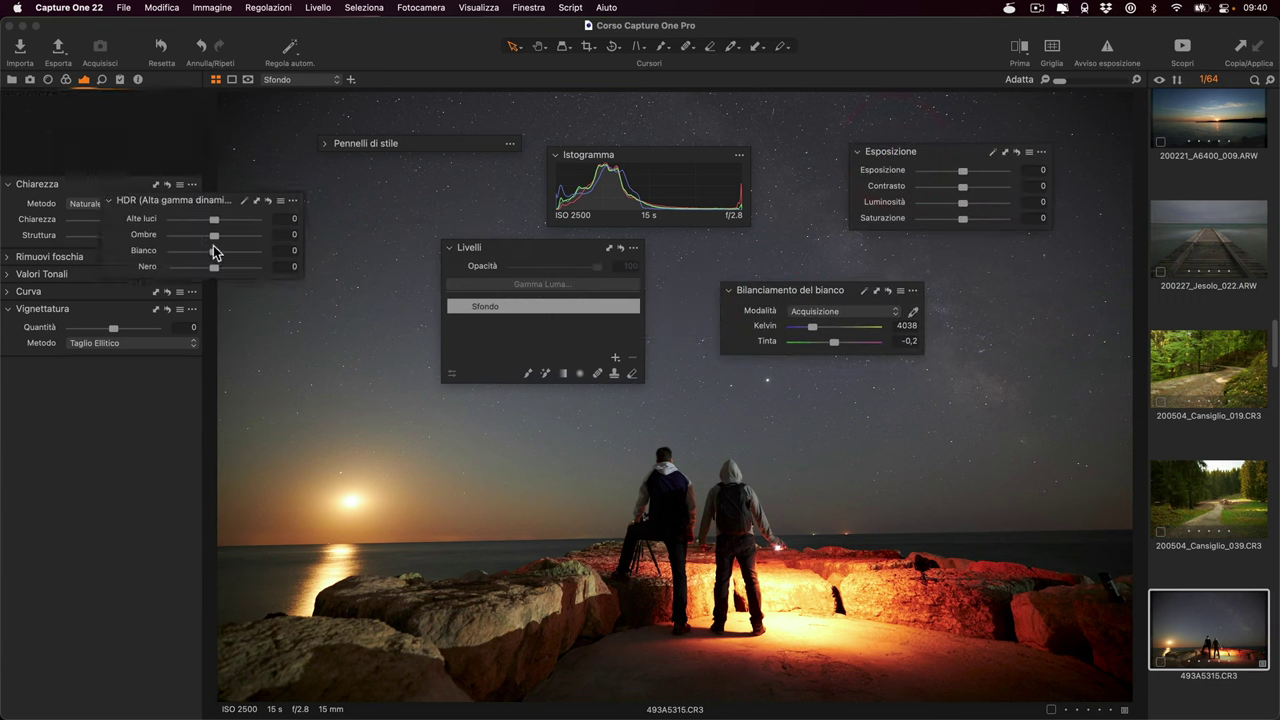
Float Chiarezza, Rimuovi foschia, Valori Tonali, Curva and Vignettatura, then dock Chiarezza back.
drag(30, 94, 318, 200)
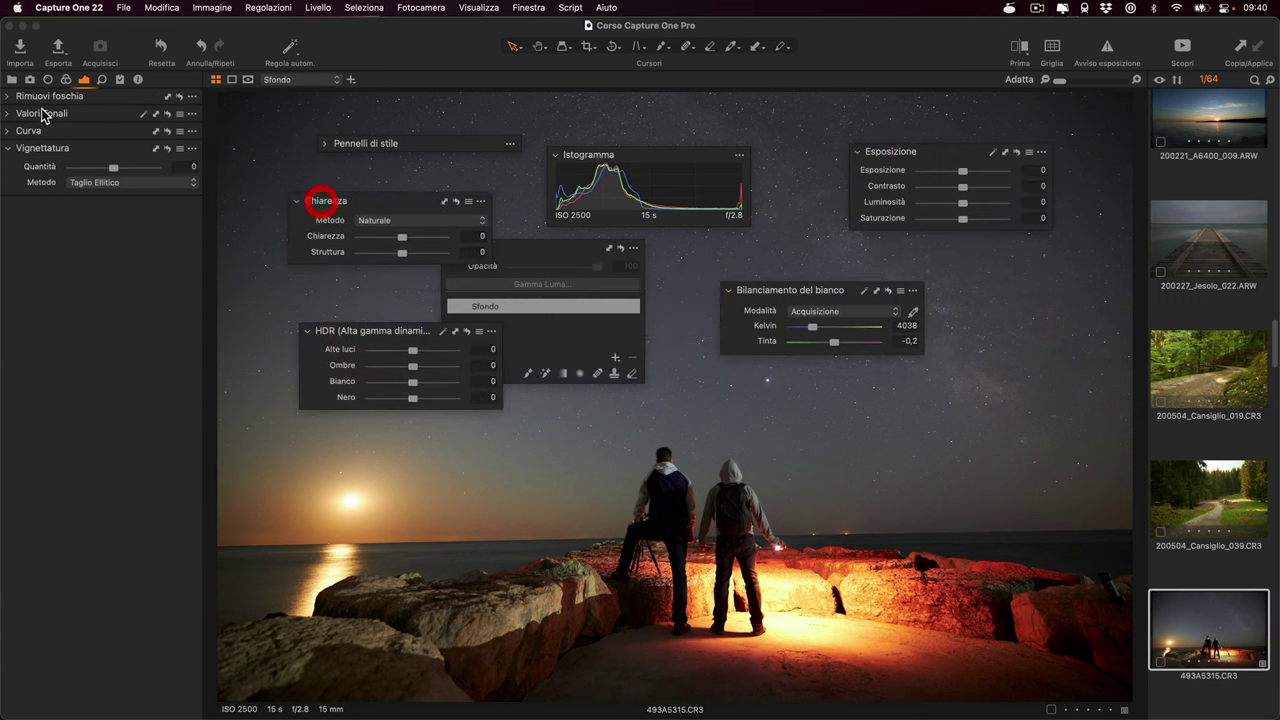
mouse_move(45, 97)
mouse_down()
mouse_move(605, 413)
mouse_move(608, 449)
mouse_up()
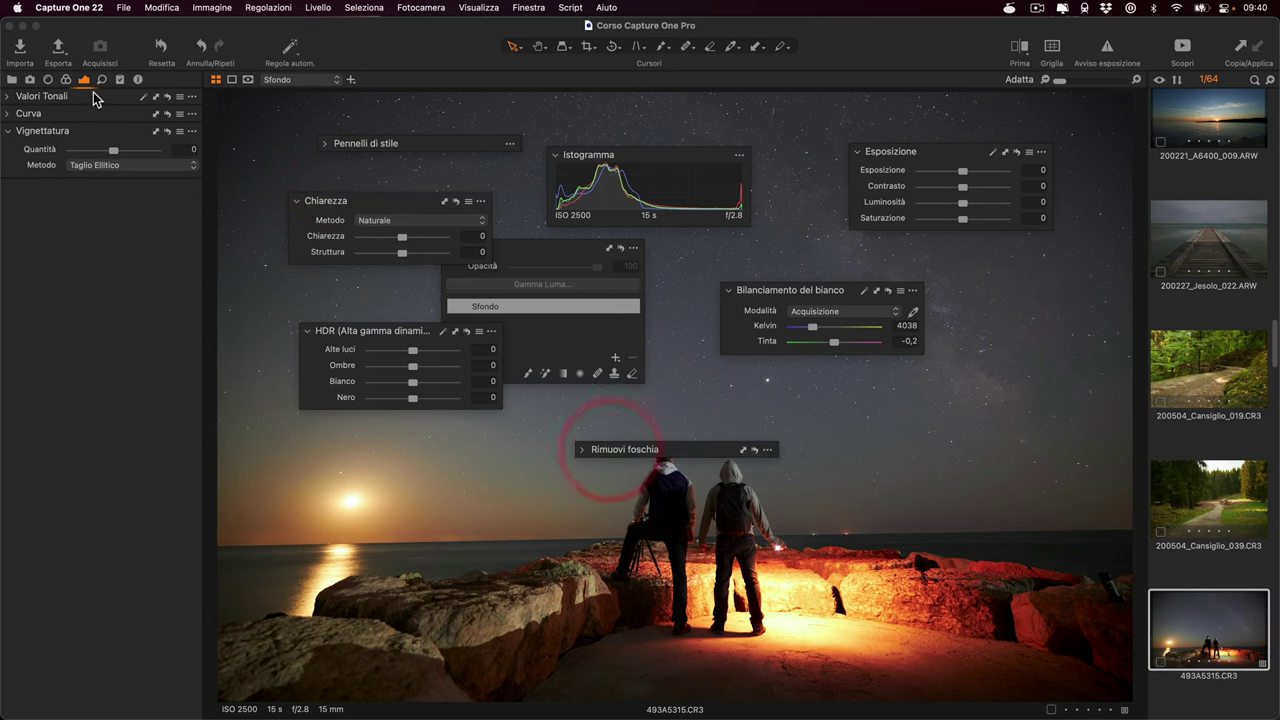
drag(40, 96, 425, 486)
drag(28, 96, 651, 418)
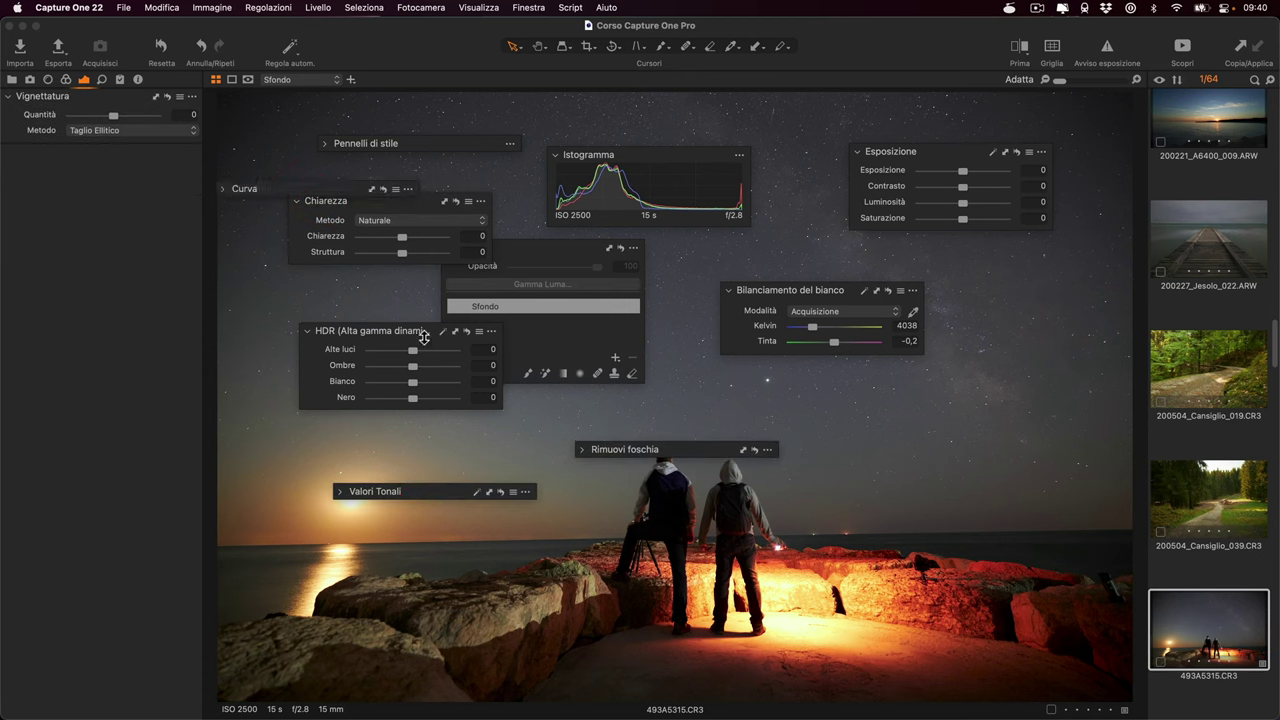
drag(40, 96, 890, 446)
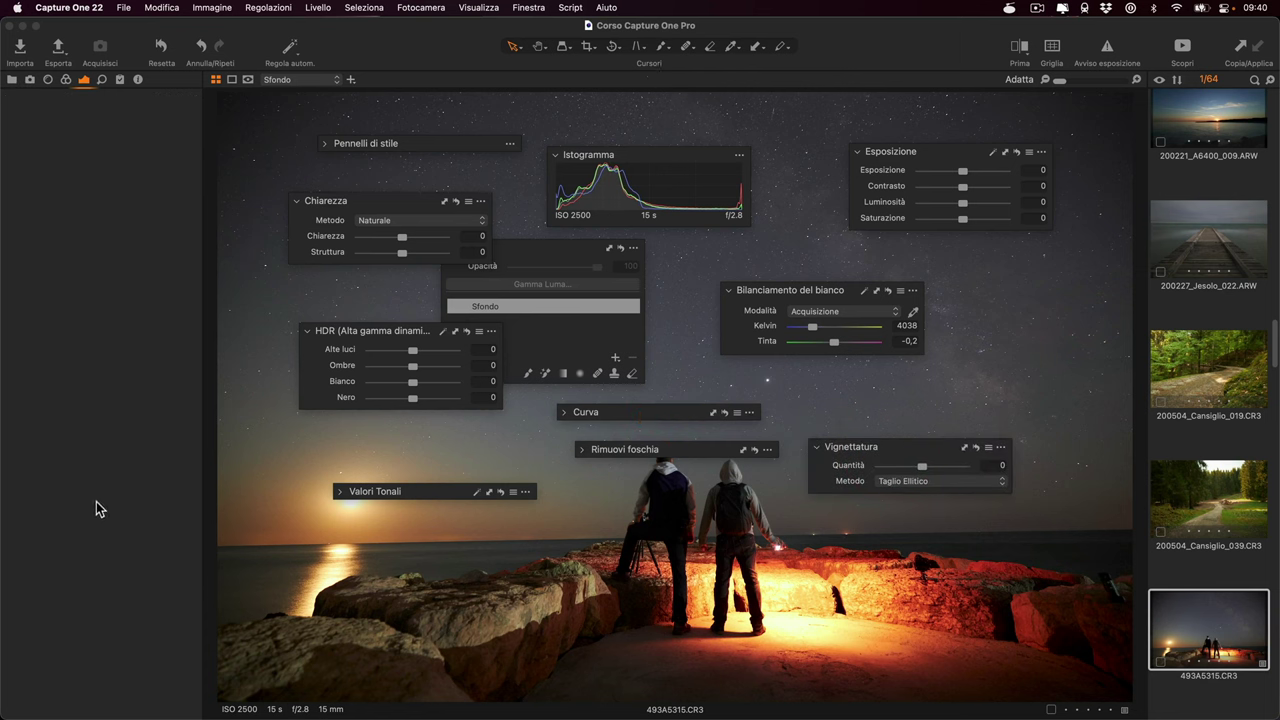
drag(340, 201, 52, 130)
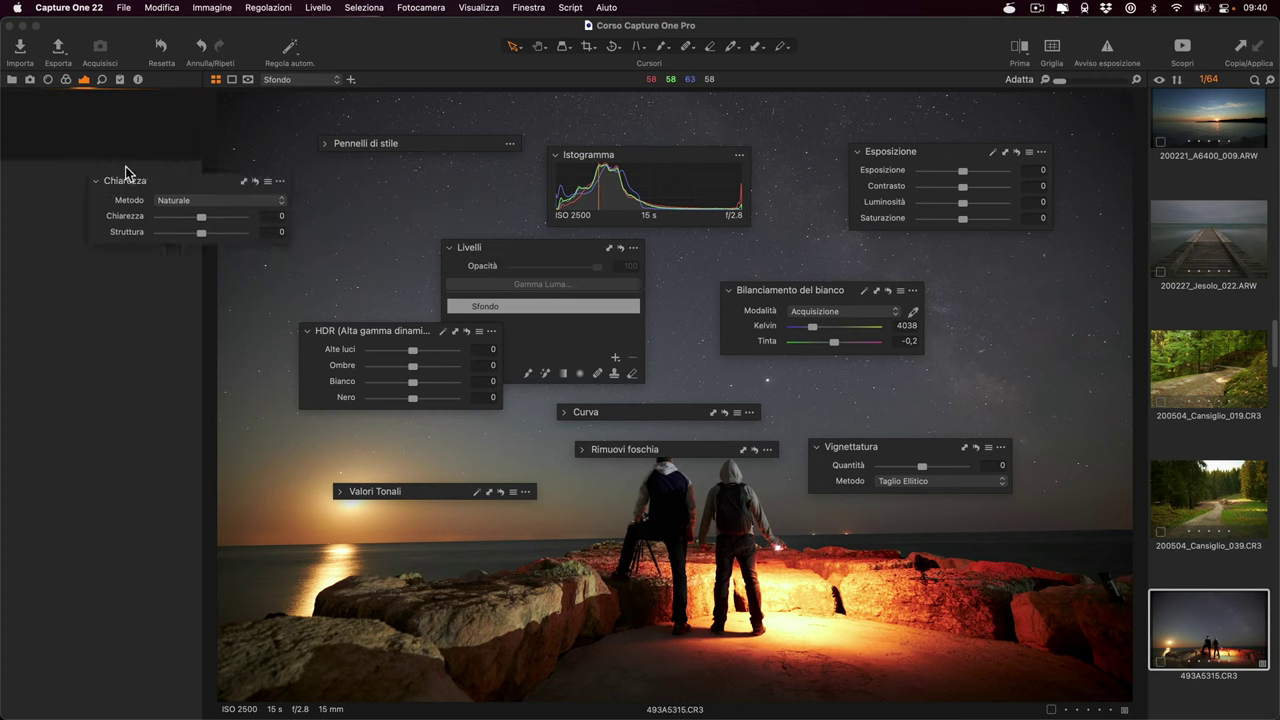
Dock Pennelli di stile, Chiarezza, Livelli and HDR back into the left tool panel.
drag(365, 143, 128, 175)
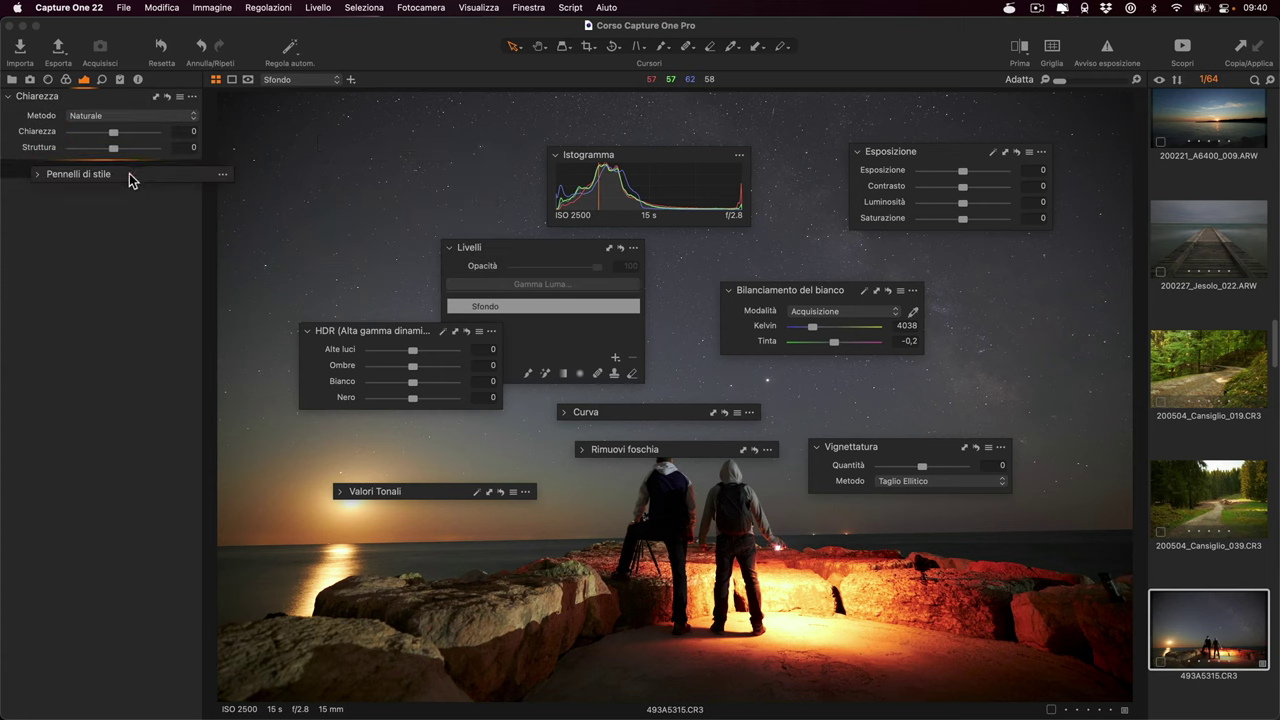
drag(105, 107, 110, 175)
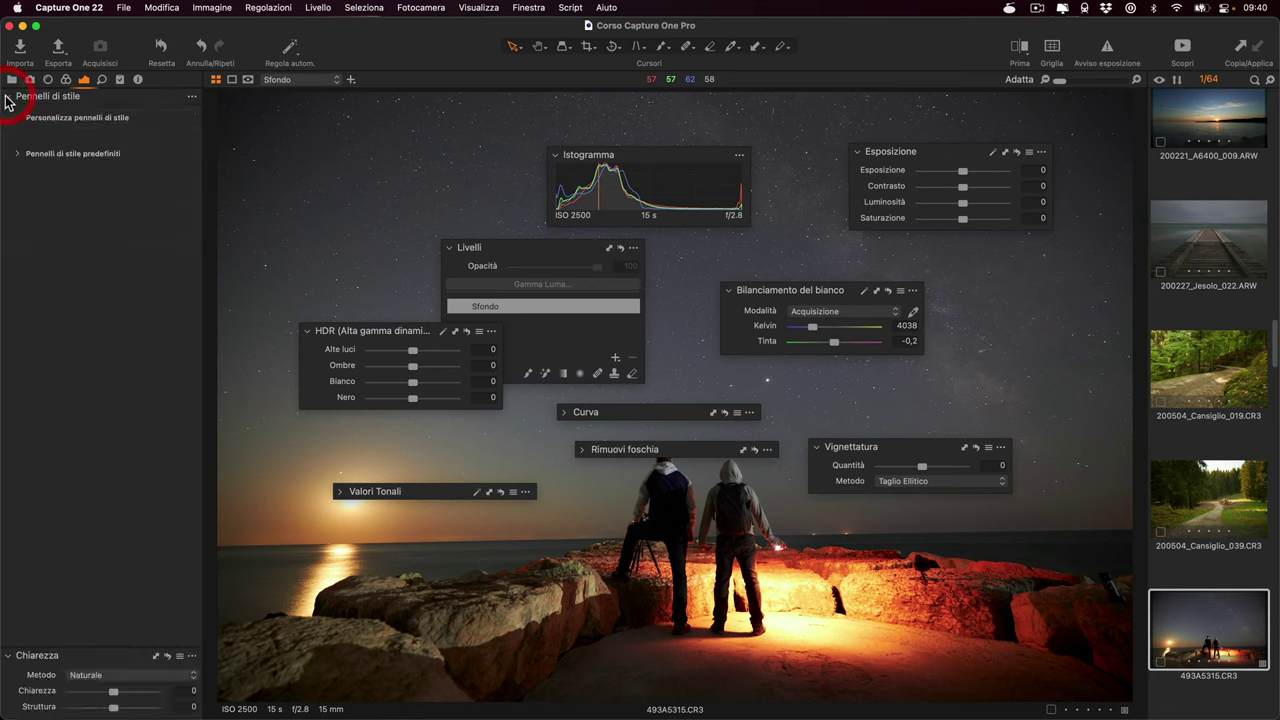
drag(425, 247, 57, 200)
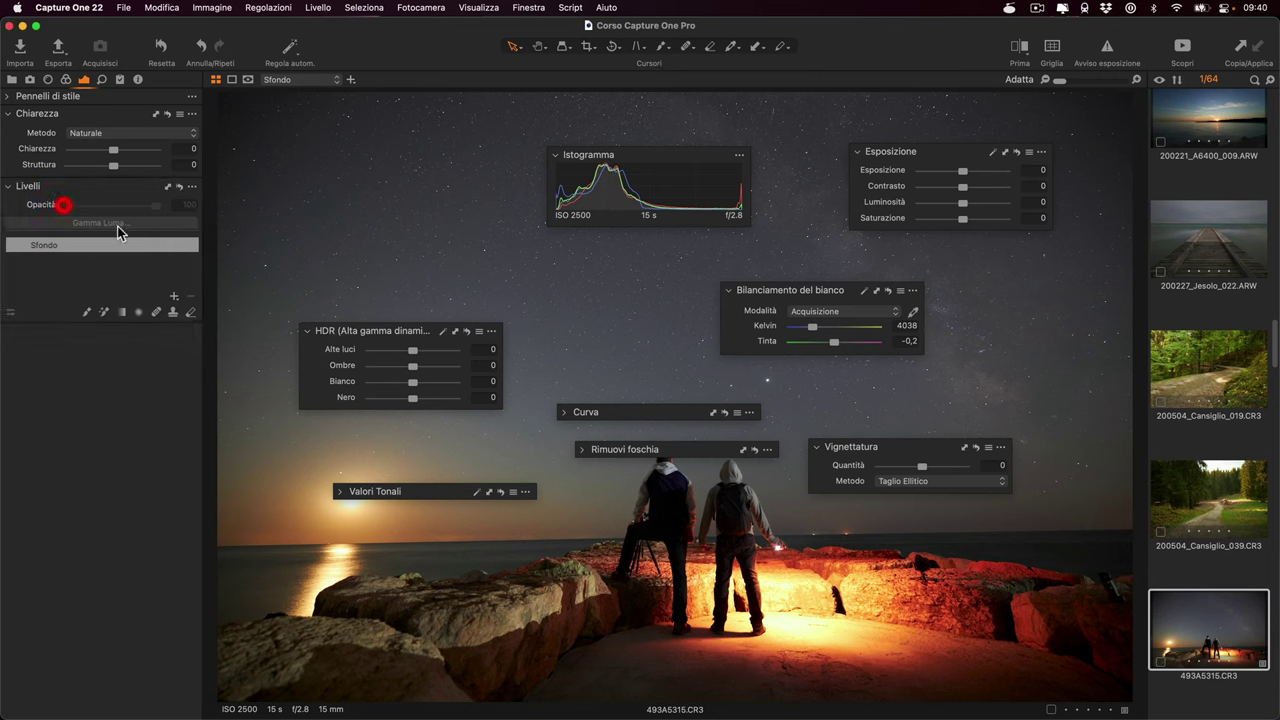
drag(388, 332, 133, 188)
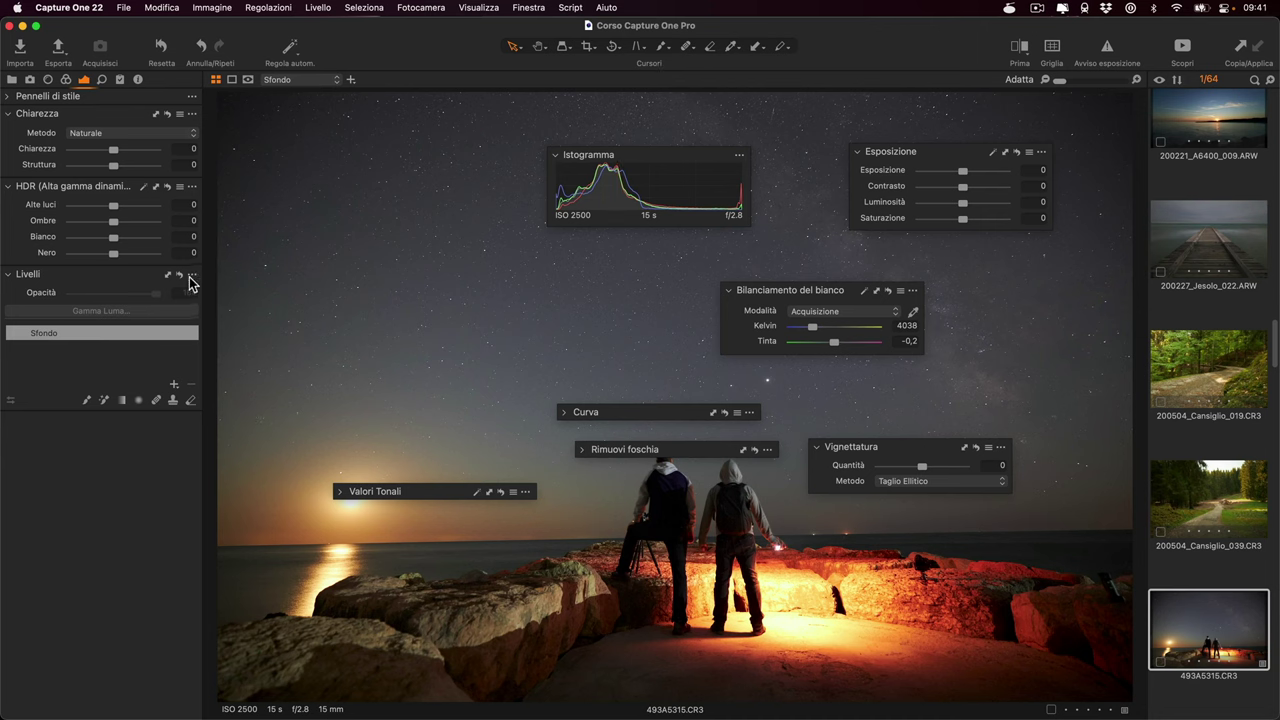
Remove the Livelli and HDR tools with Rimuovi Strumento.
click(192, 276)
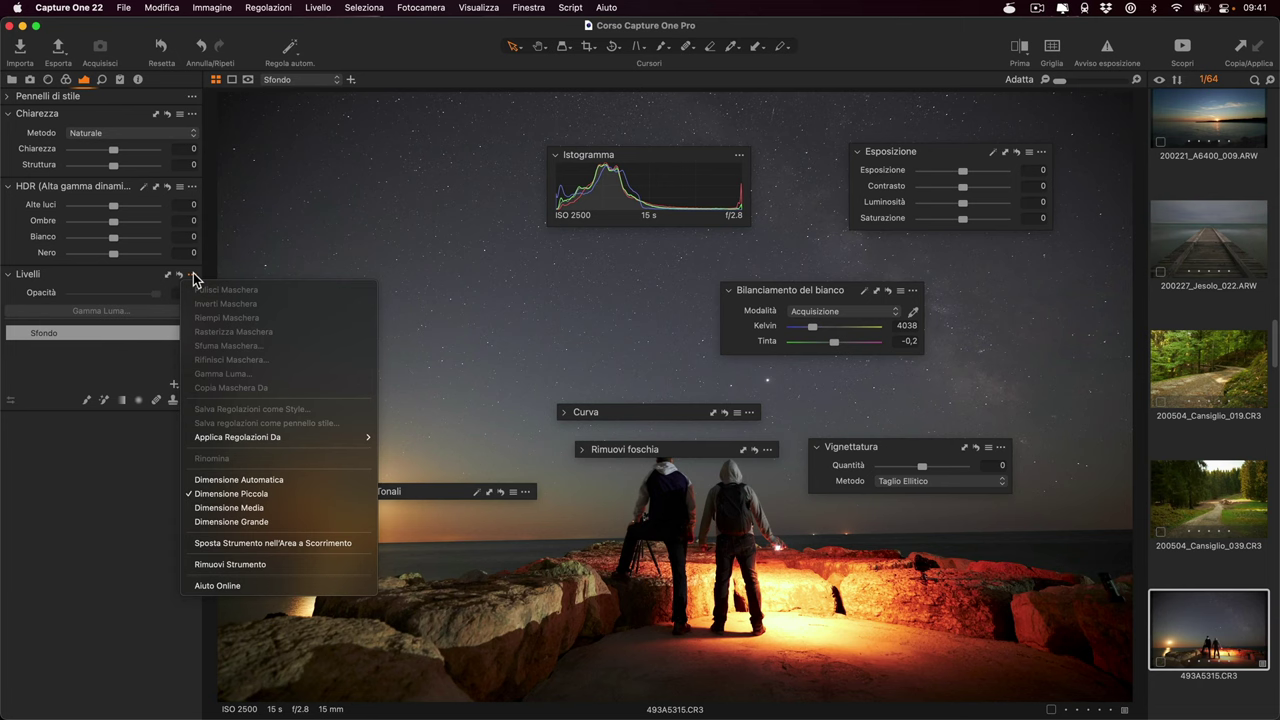
click(266, 564)
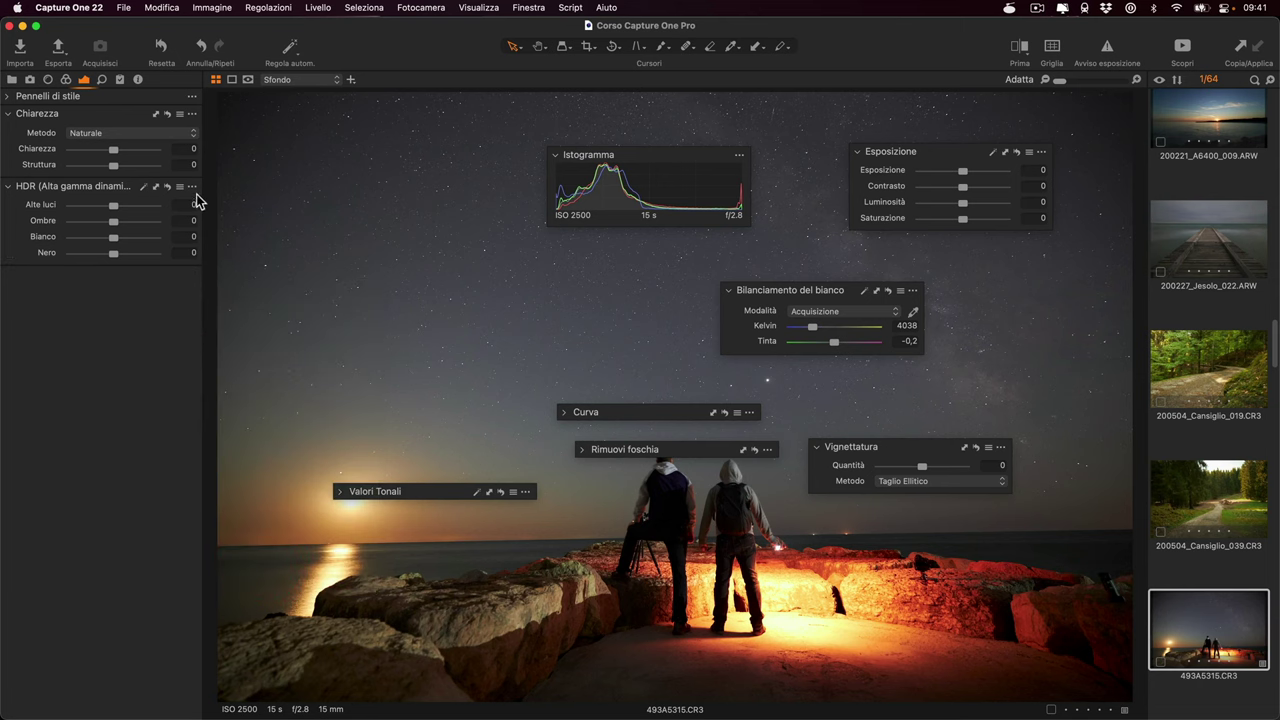
click(192, 186)
click(230, 278)
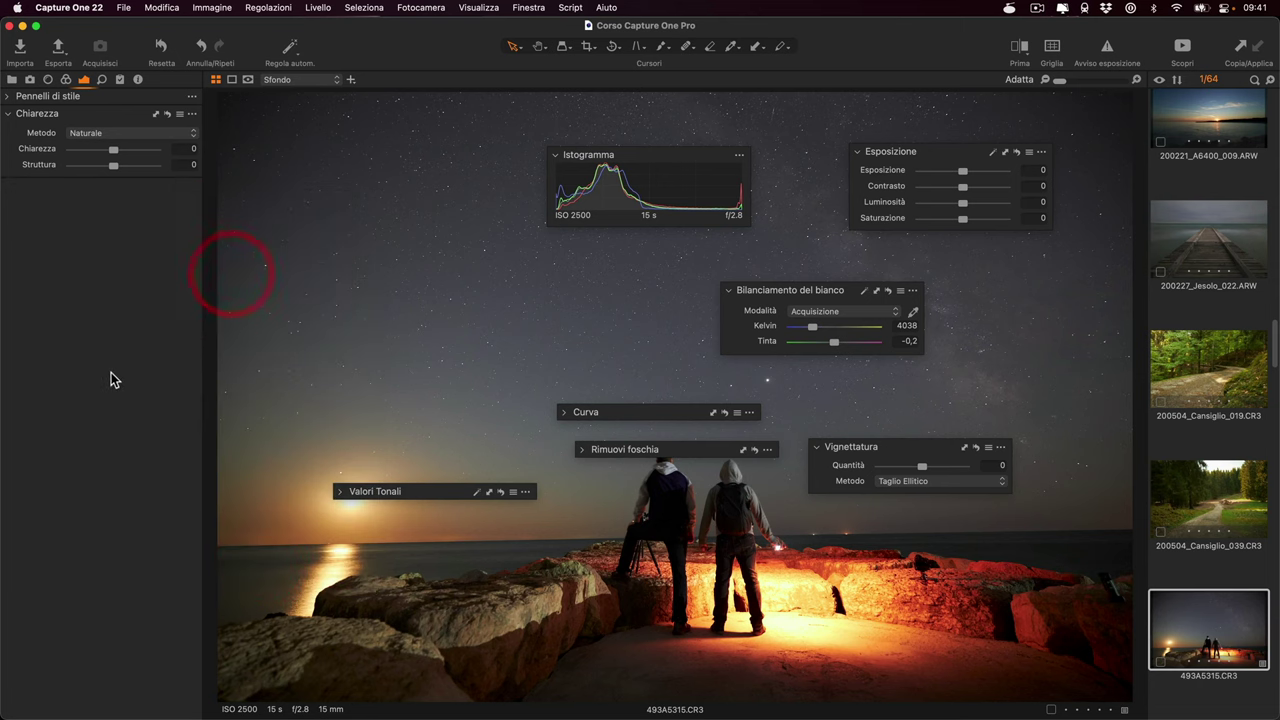
Use Aggiungi Strumento to add LCC, then Normalizza, to the tool panel.
right_click(106, 285)
scroll(325, 305, down, 3)
scroll(330, 300, up, 3)
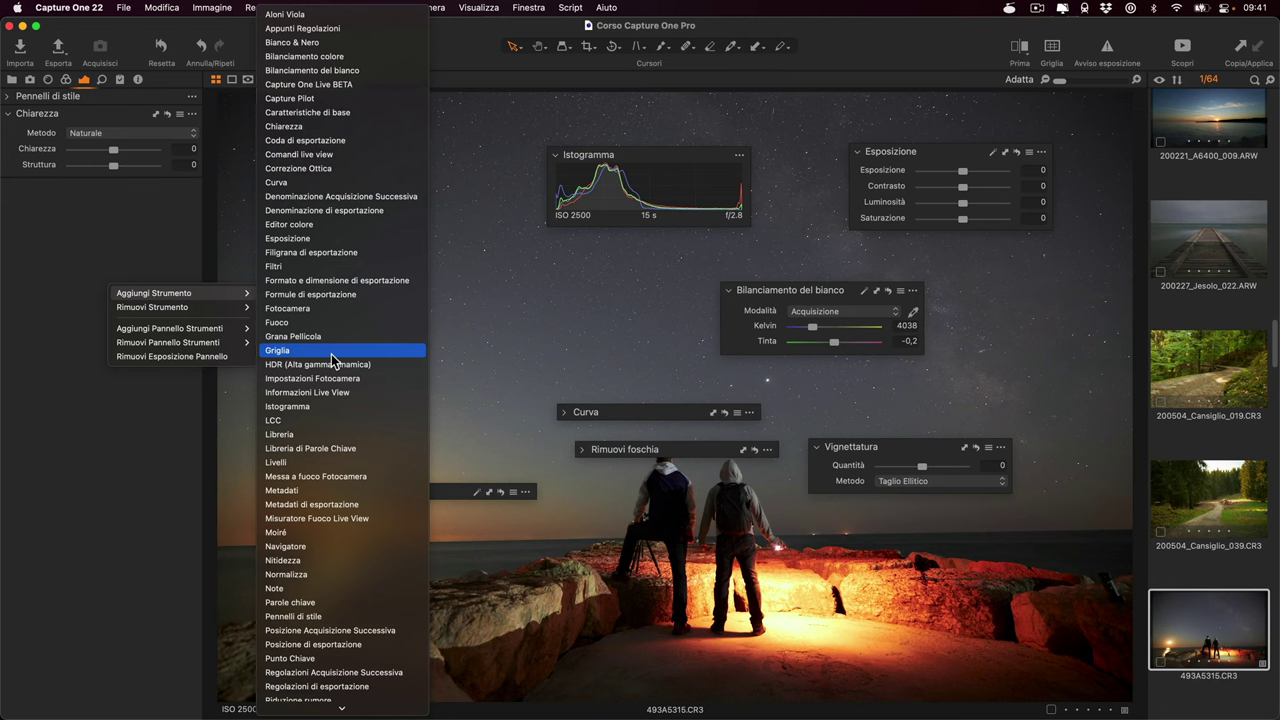
click(300, 421)
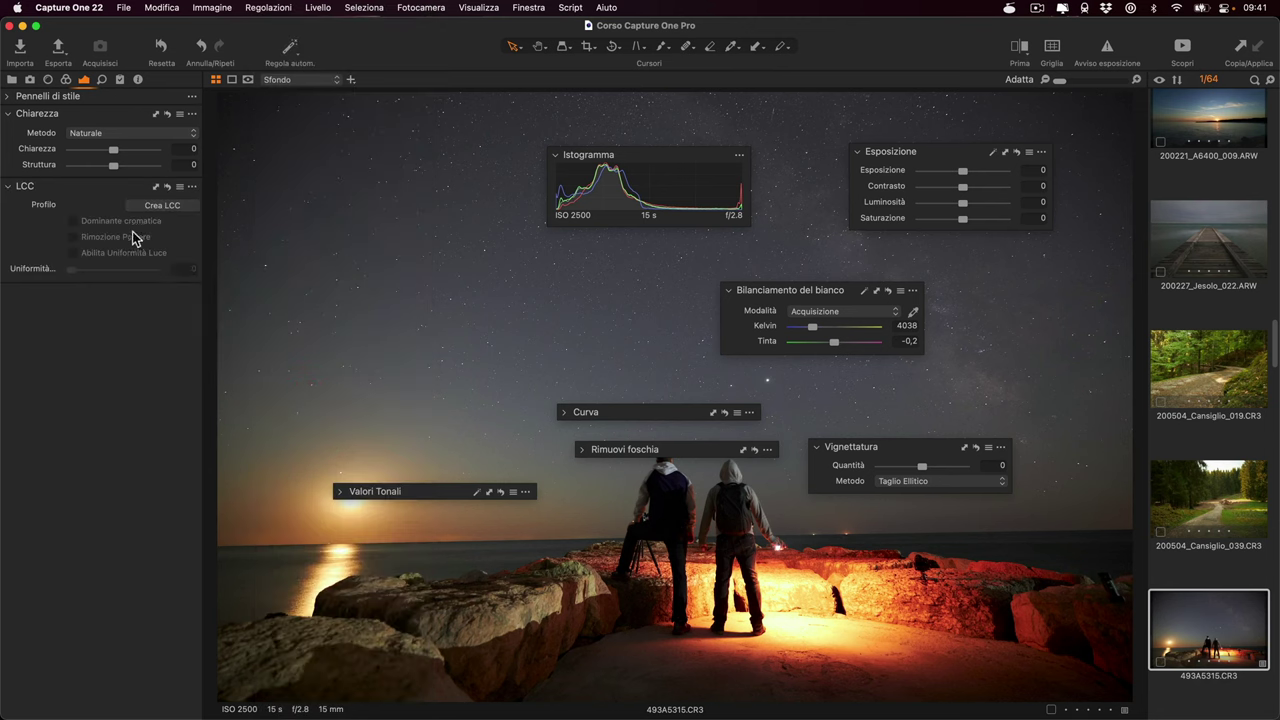
right_click(120, 393)
mouse_move(168, 393)
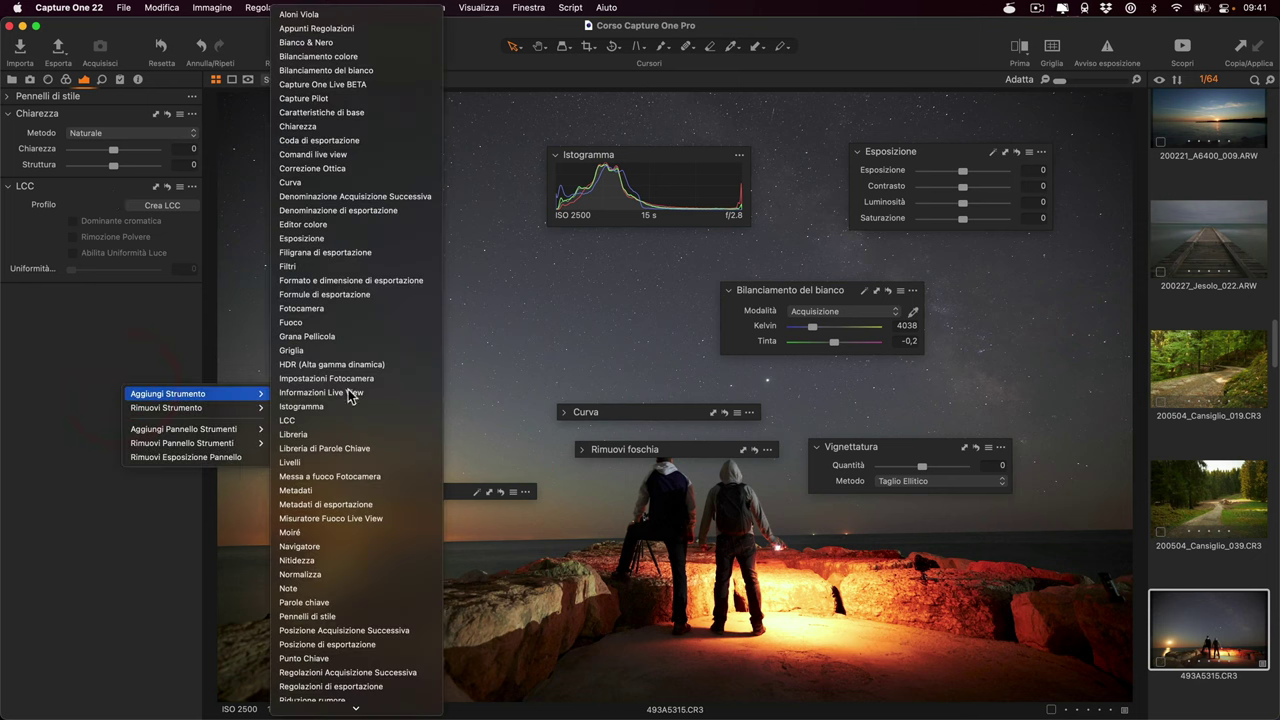
click(300, 574)
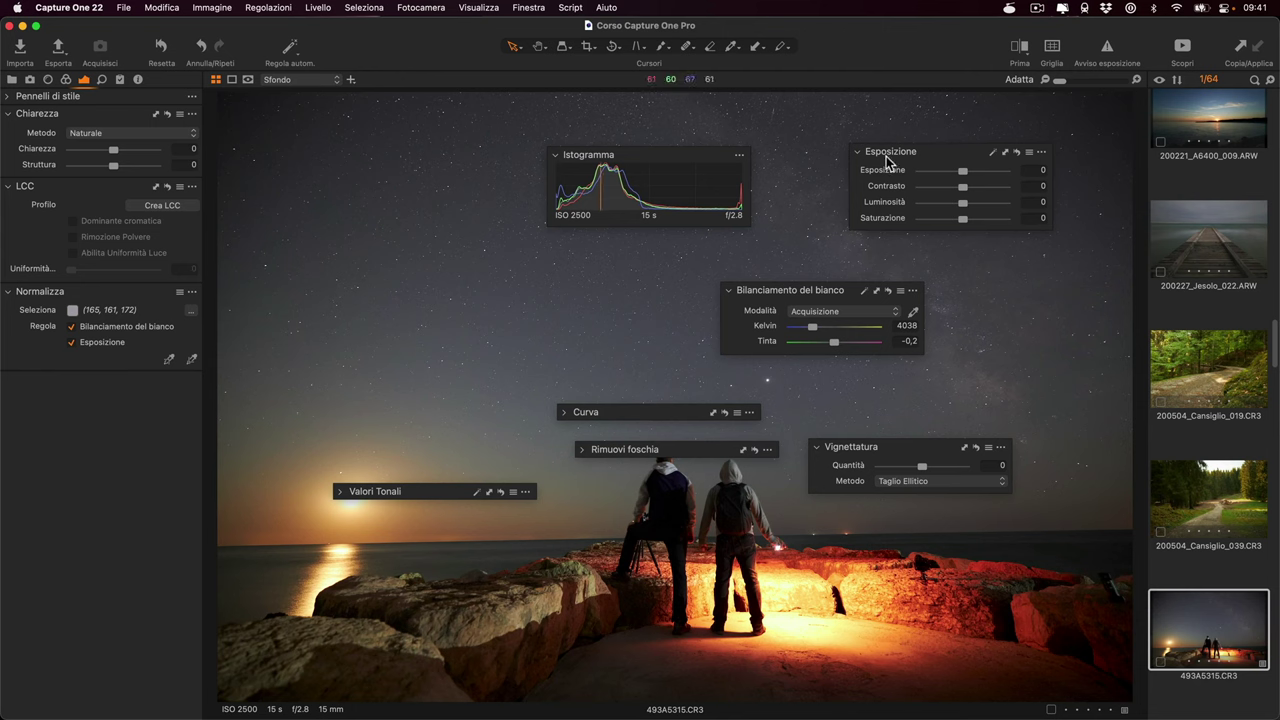
Dock Esposizione and Curva, warm the white balance, and set Vignettatura Quantità to -0,42.
drag(884, 164, 34, 249)
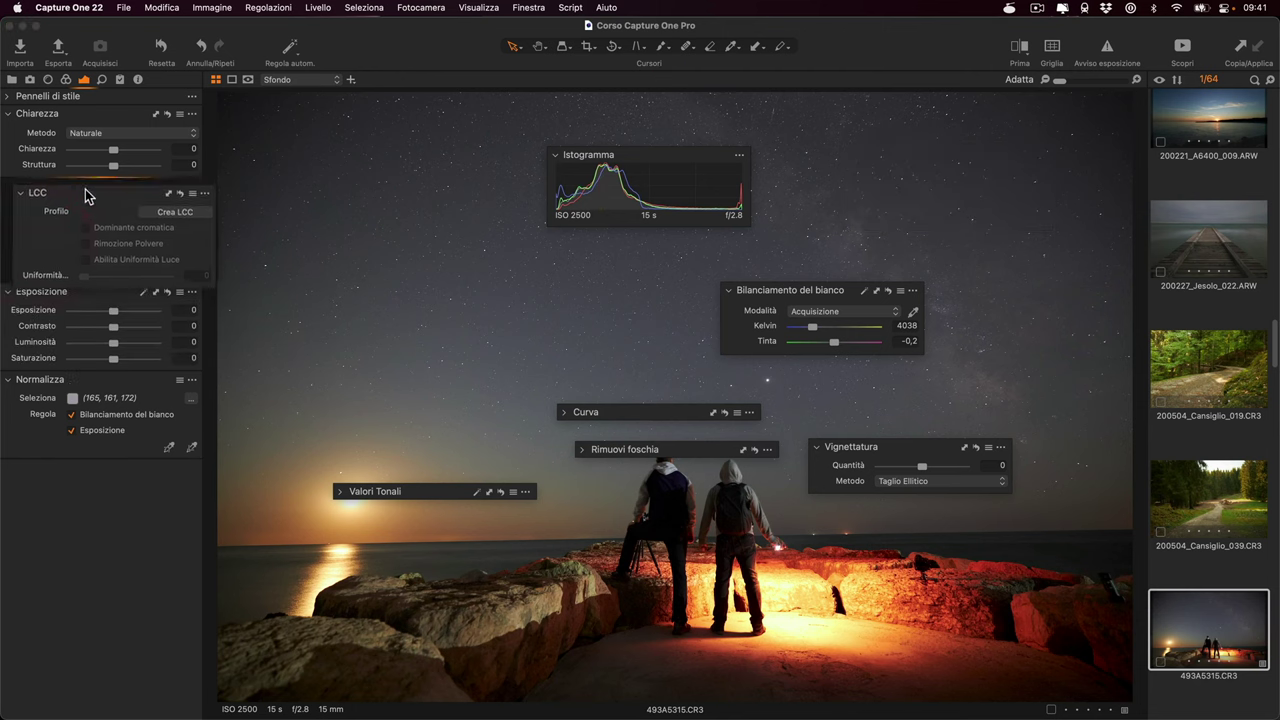
drag(665, 412, 117, 470)
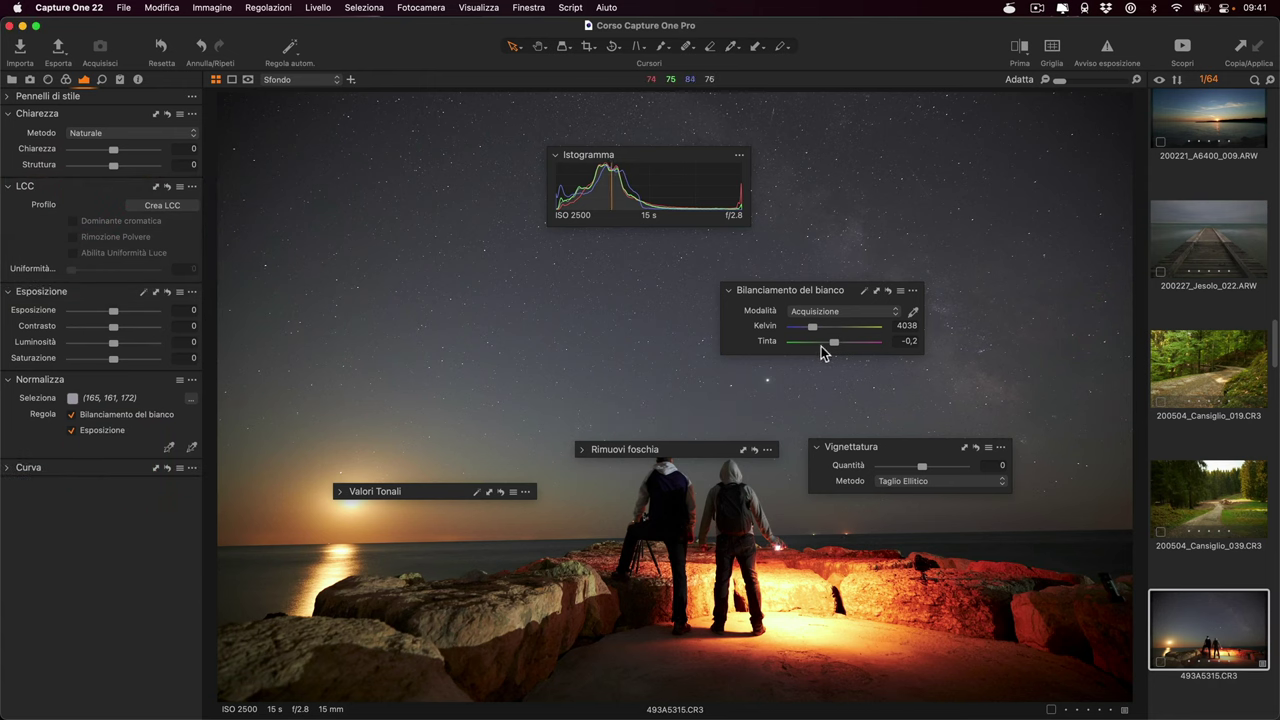
mouse_move(812, 330)
mouse_down()
mouse_move(832, 329)
mouse_move(814, 331)
mouse_up()
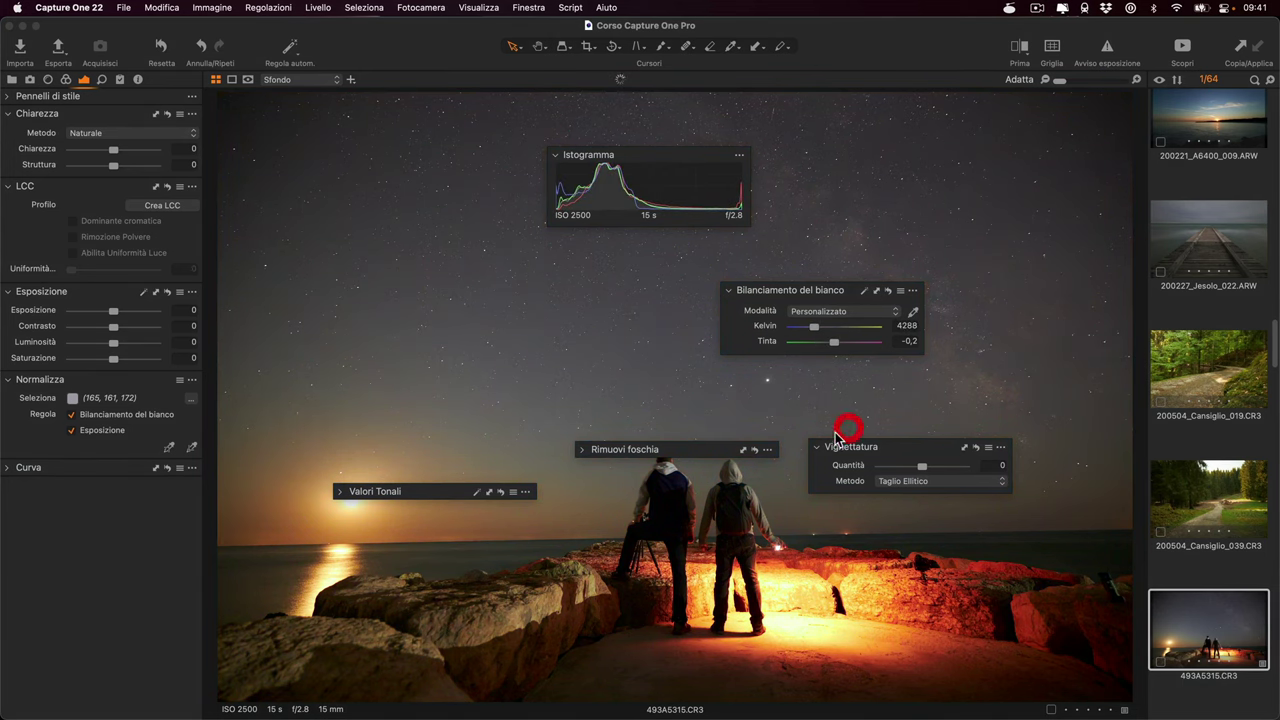
drag(888, 456, 986, 129)
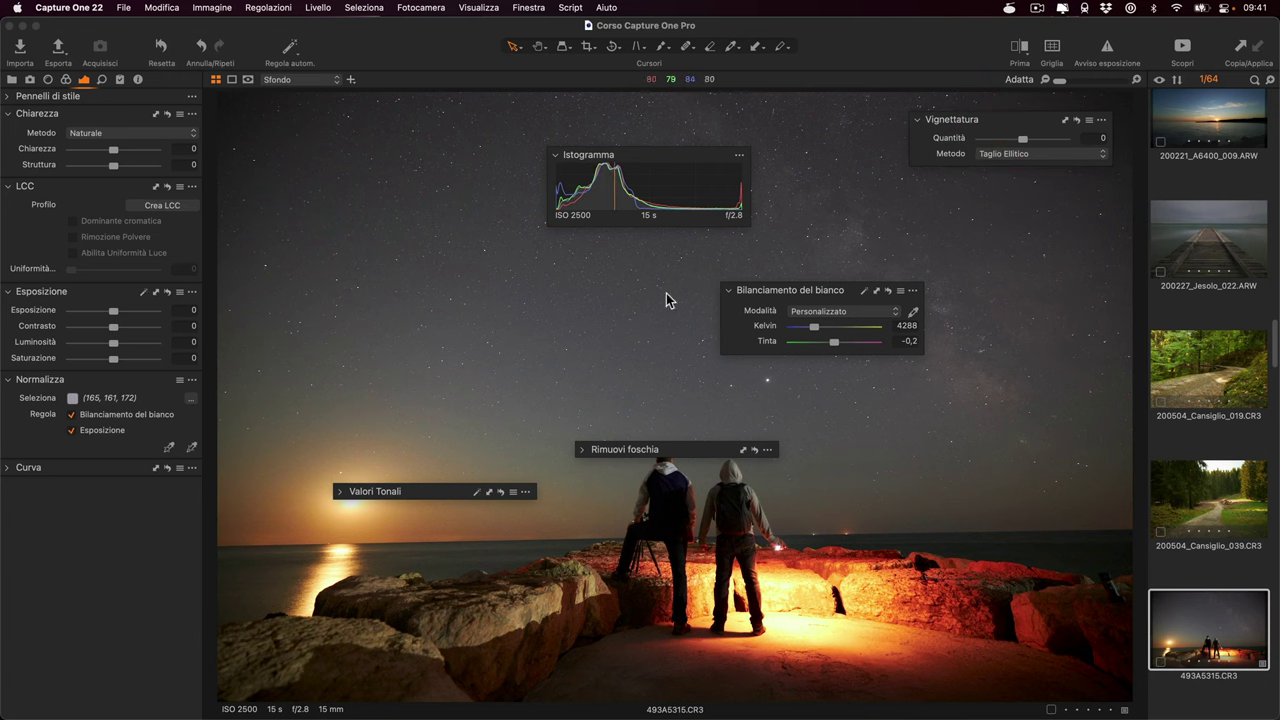
mouse_move(1003, 125)
mouse_down()
mouse_move(984, 192)
mouse_move(1000, 208)
mouse_up()
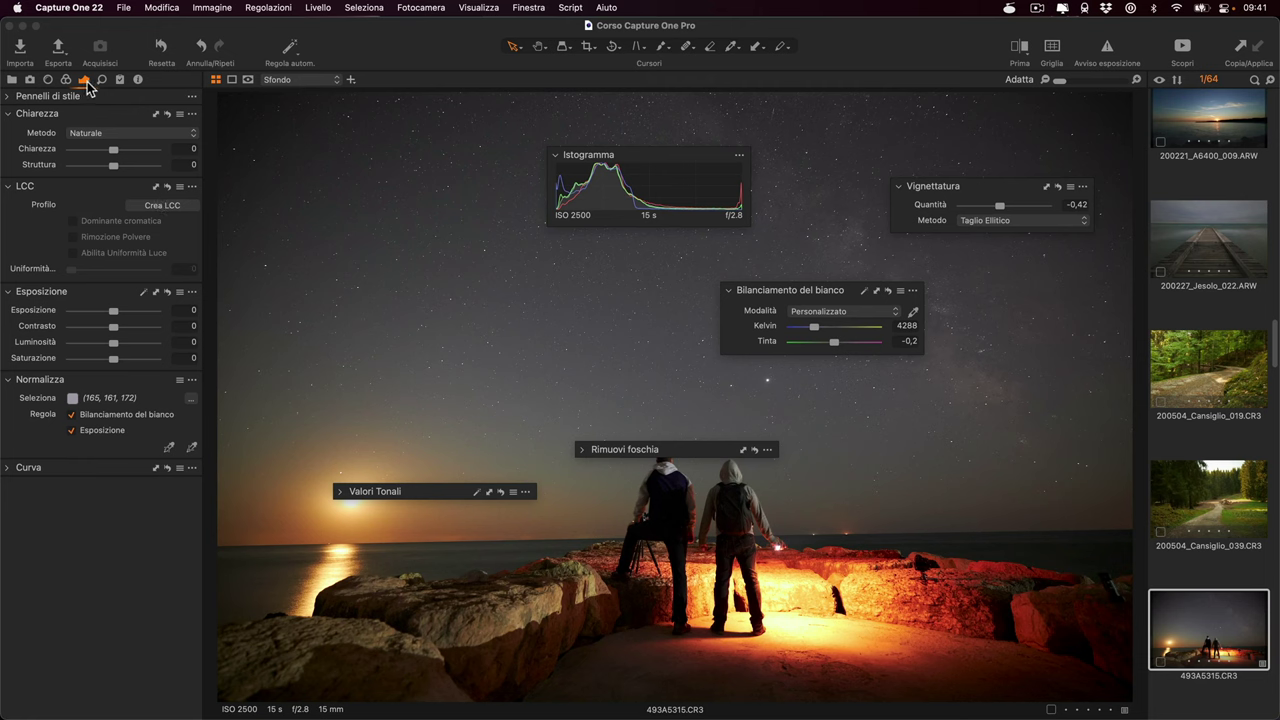
Add a Bianco & Nero tool tab via Aggiungi Pannello Strumenti, then return to the exposure tab.
right_click(161, 82)
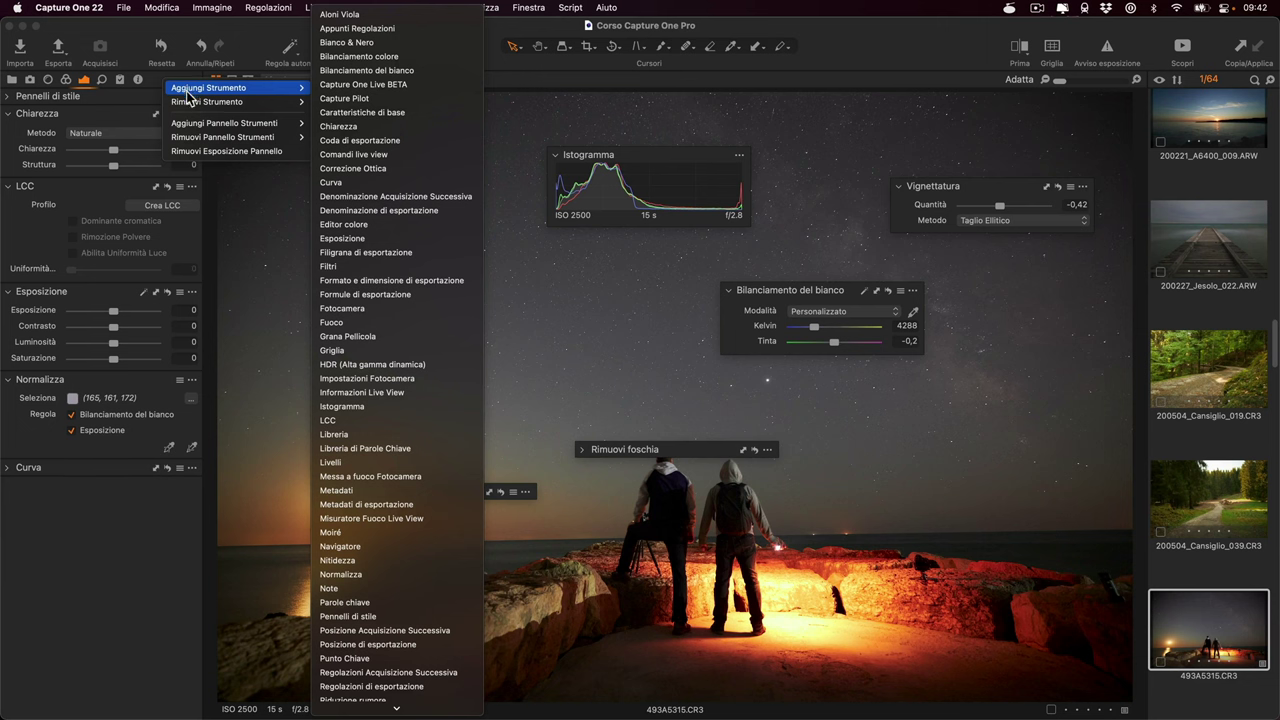
mouse_move(224, 123)
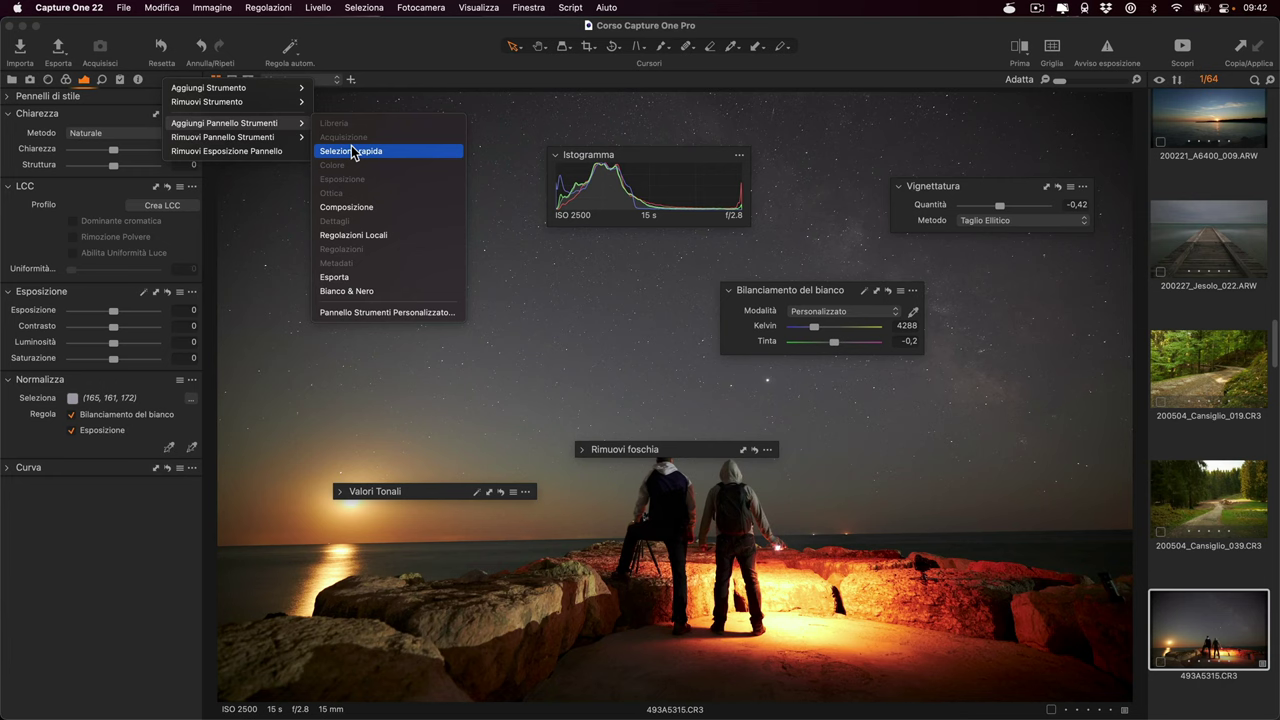
click(363, 294)
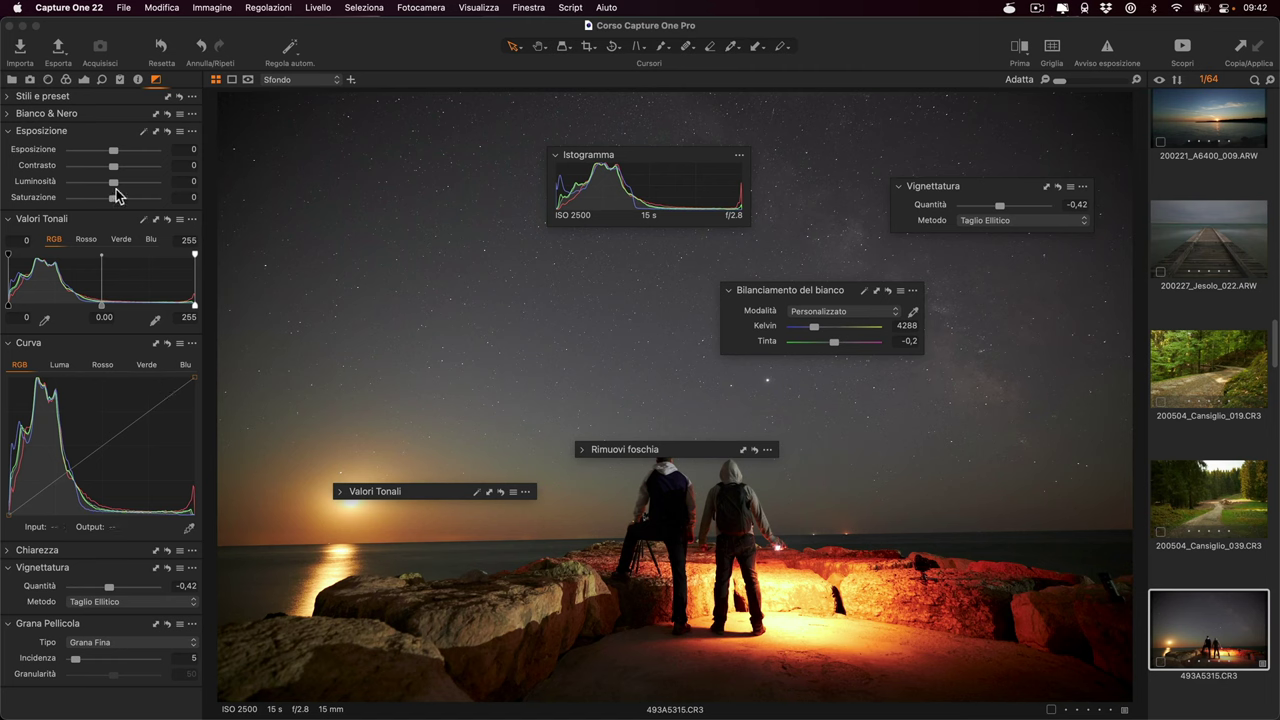
click(85, 80)
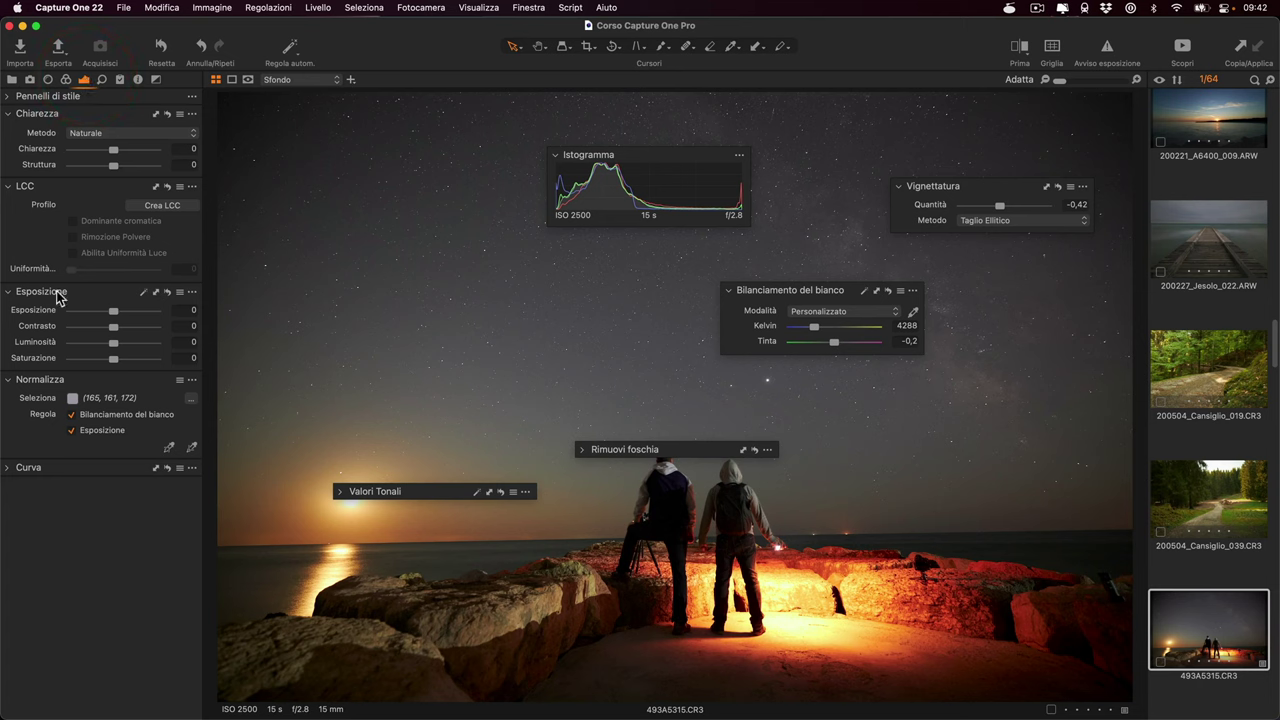
Lower Esposizione to -0,58, then to -0,74 from the Bianco & Nero tab.
drag(113, 311, 109, 318)
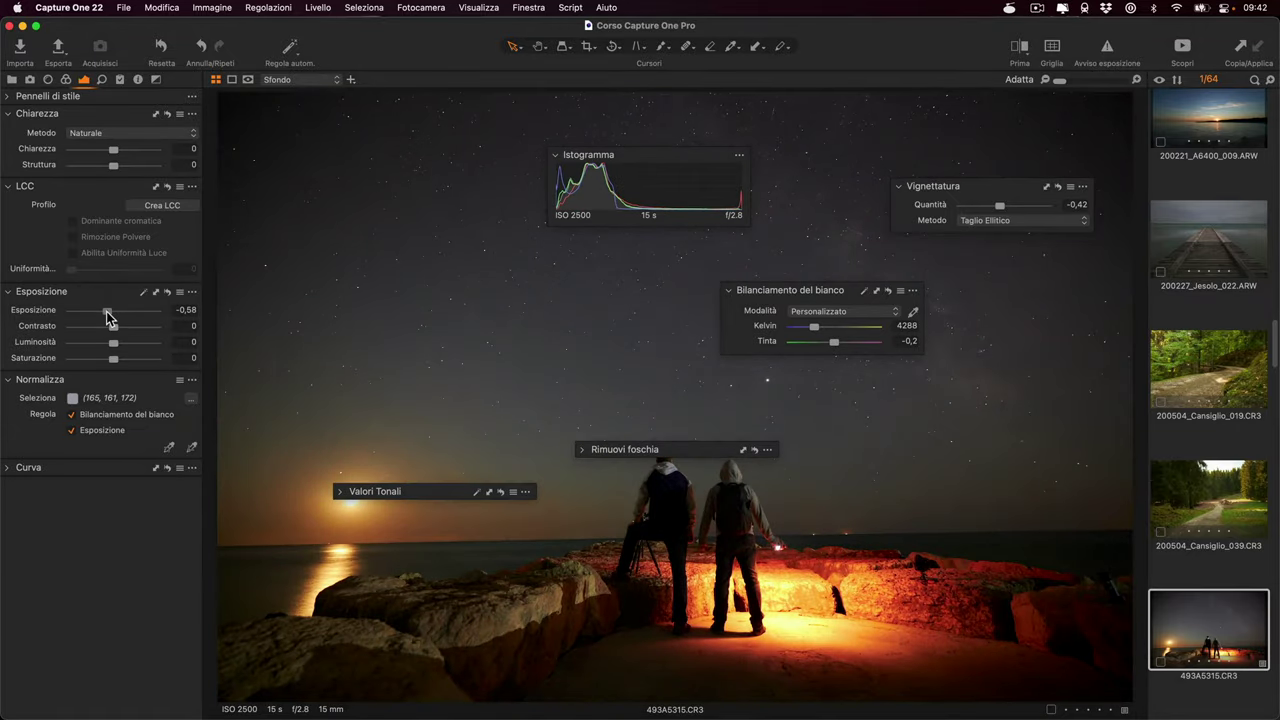
click(155, 79)
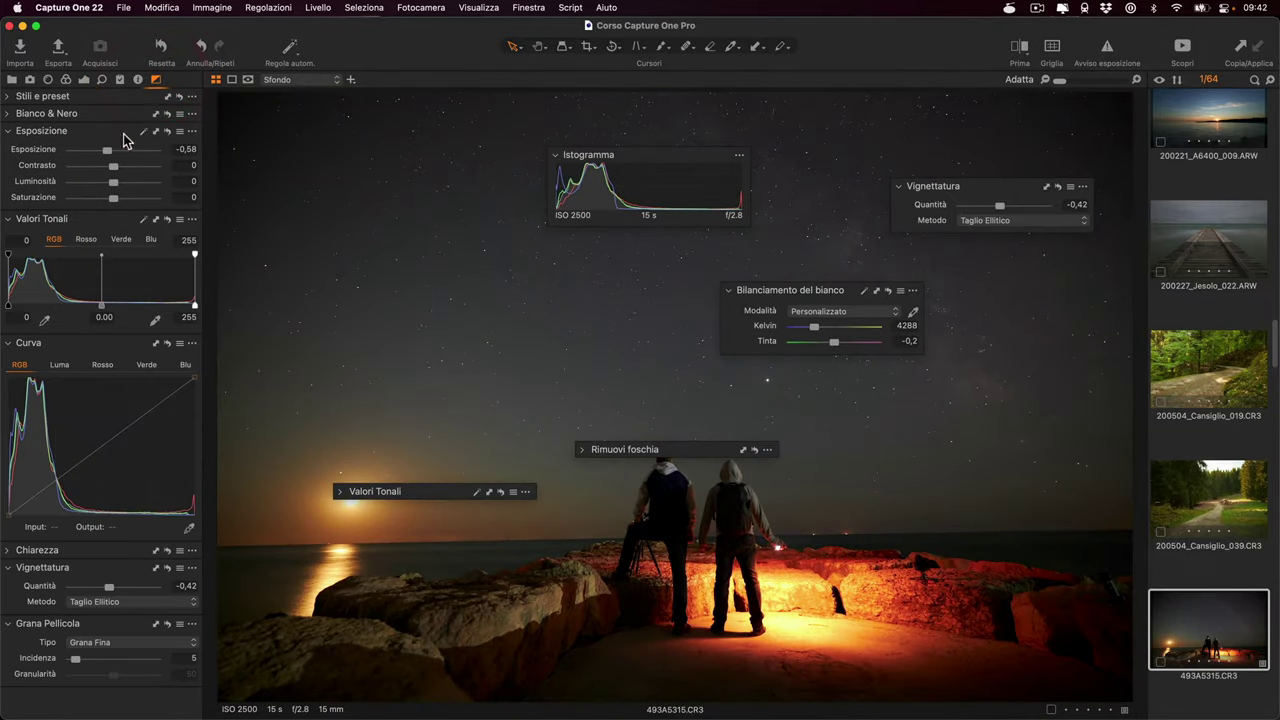
drag(107, 152, 106, 151)
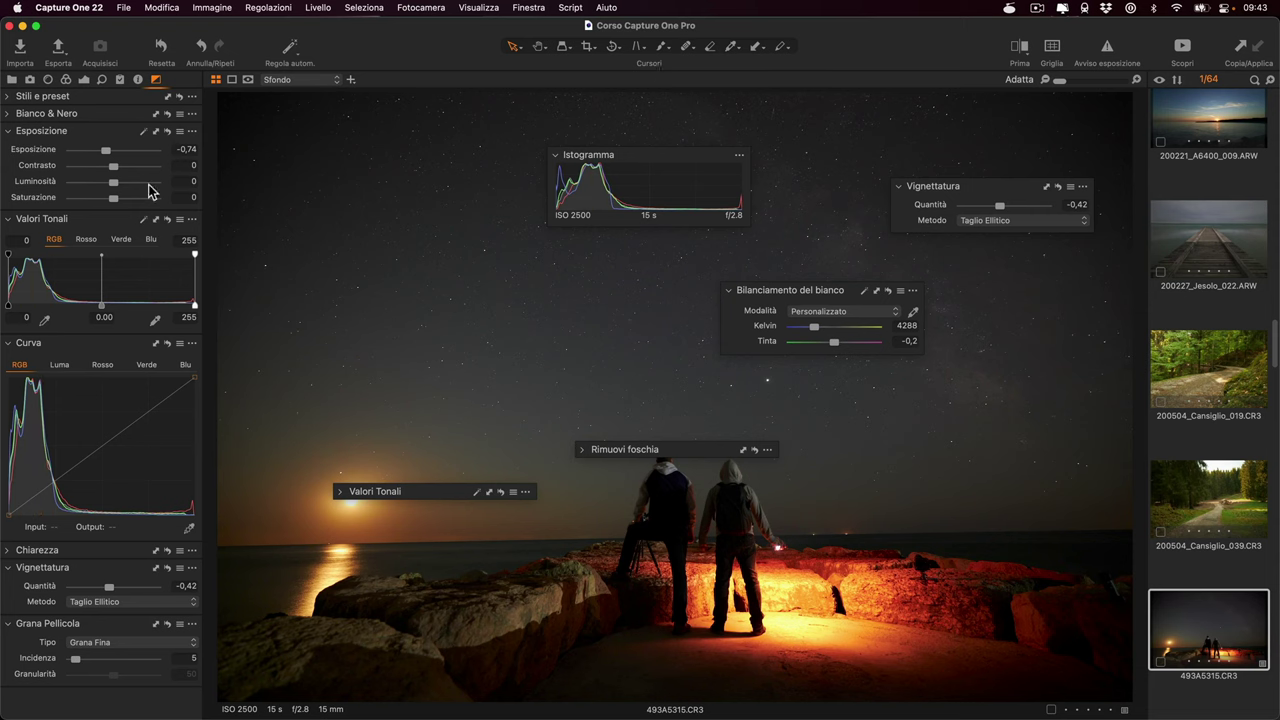
click(85, 80)
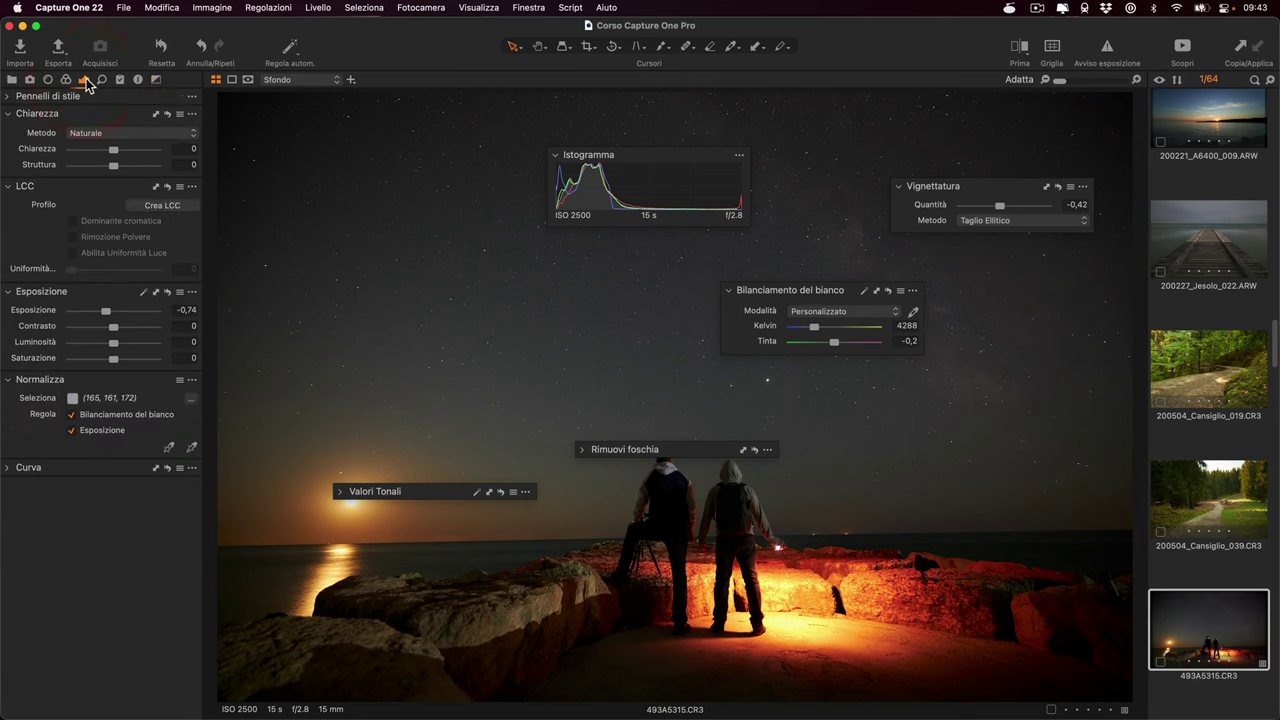
Remove the Esposizione tool tab via Rimuovi Pannello Strumenti and confirm with Rimuovi.
right_click(87, 85)
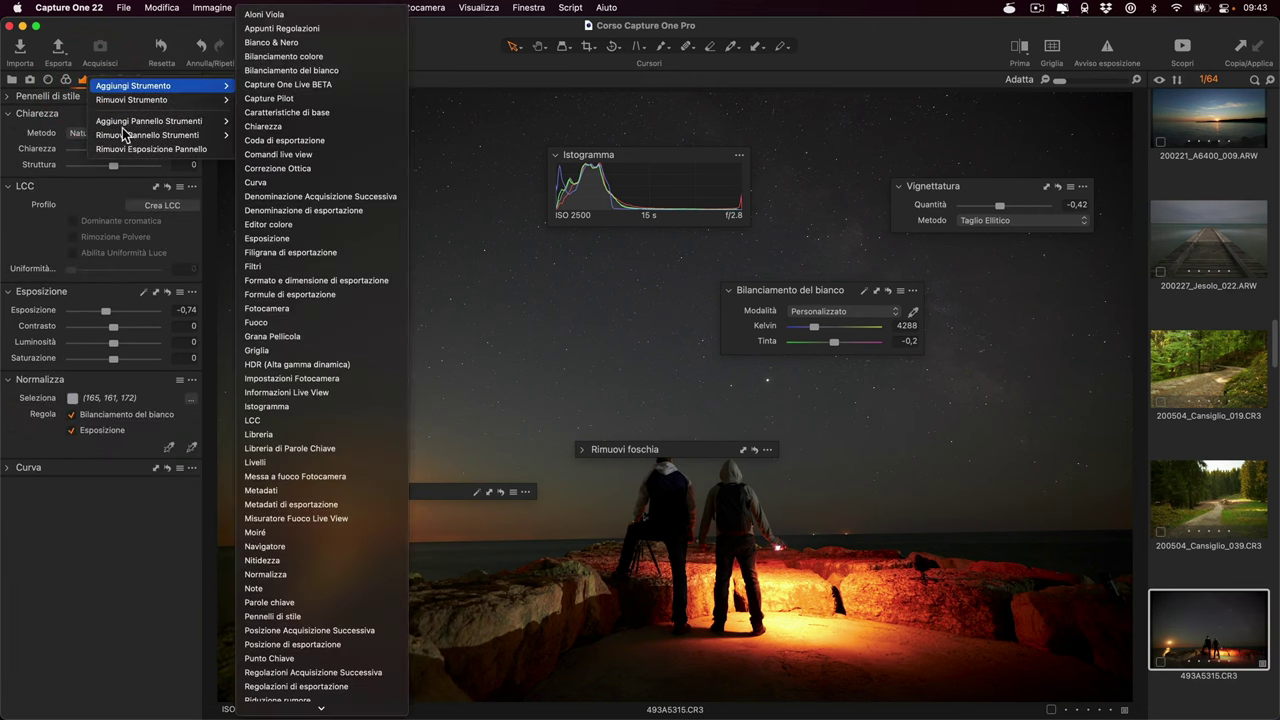
mouse_move(147, 135)
click(266, 190)
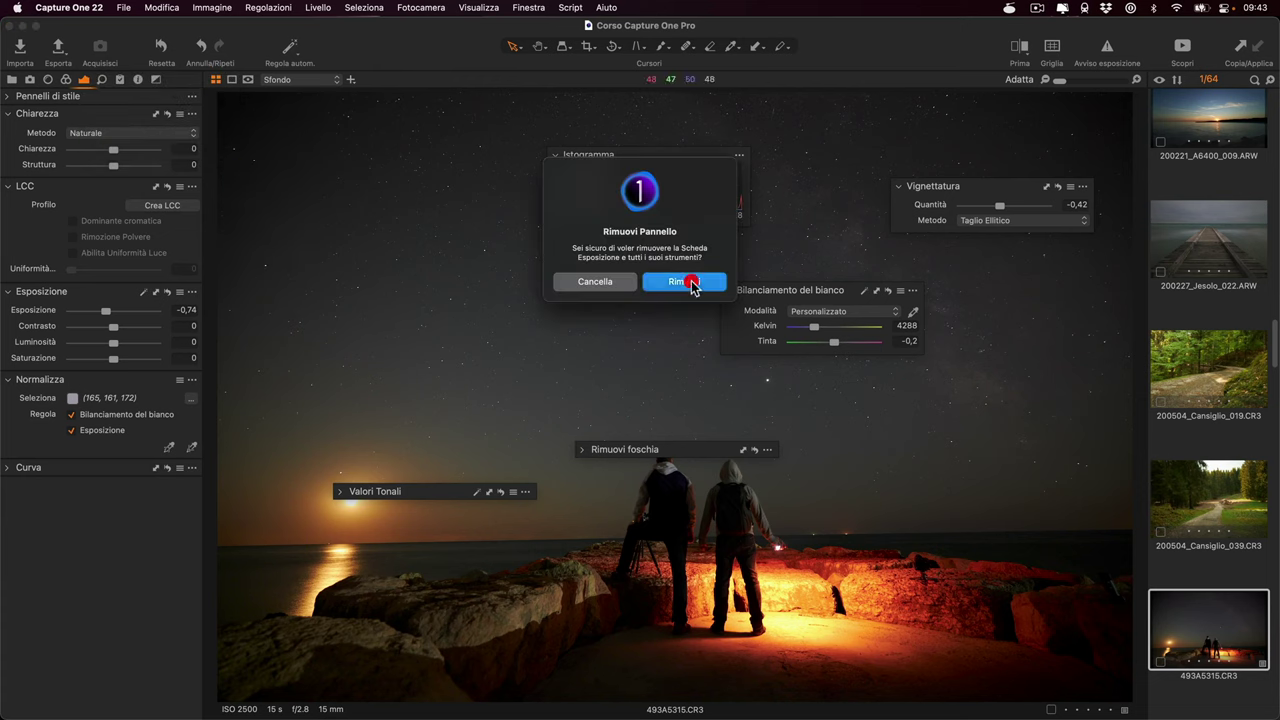
click(688, 283)
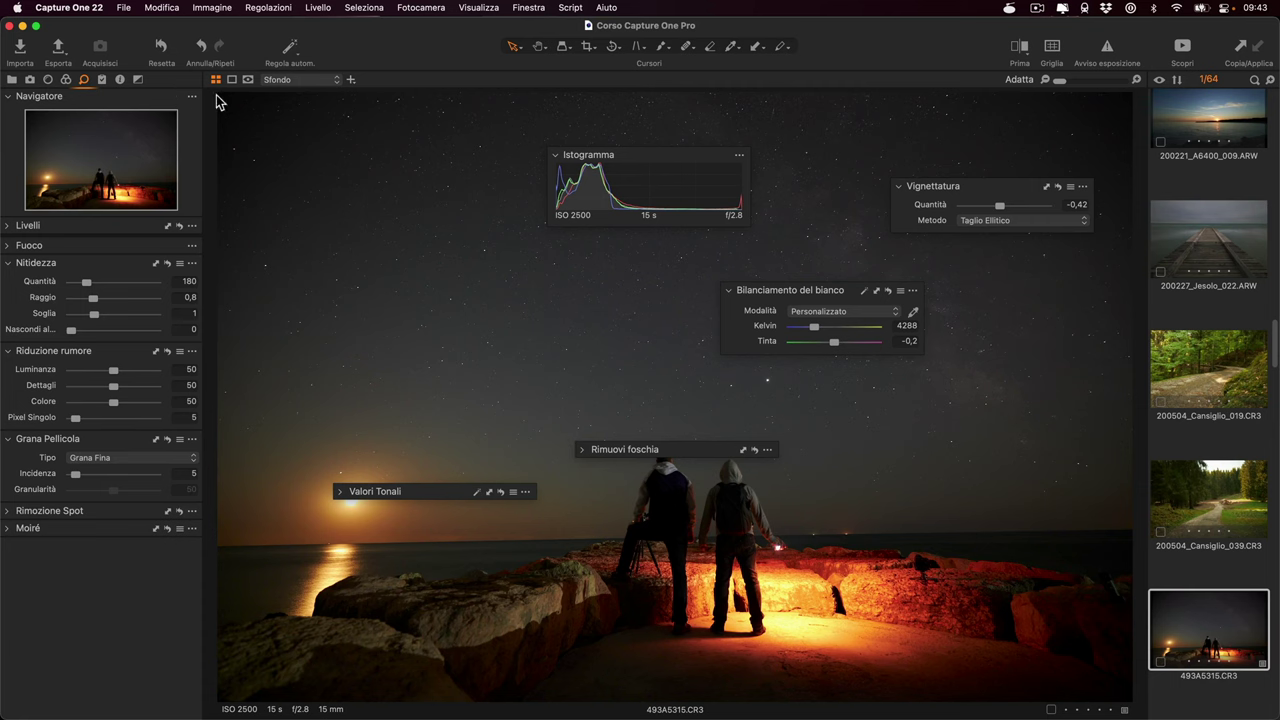
Apply the saved custom workspace from Finestra > Area di lavoro.
click(525, 9)
mouse_move(540, 27)
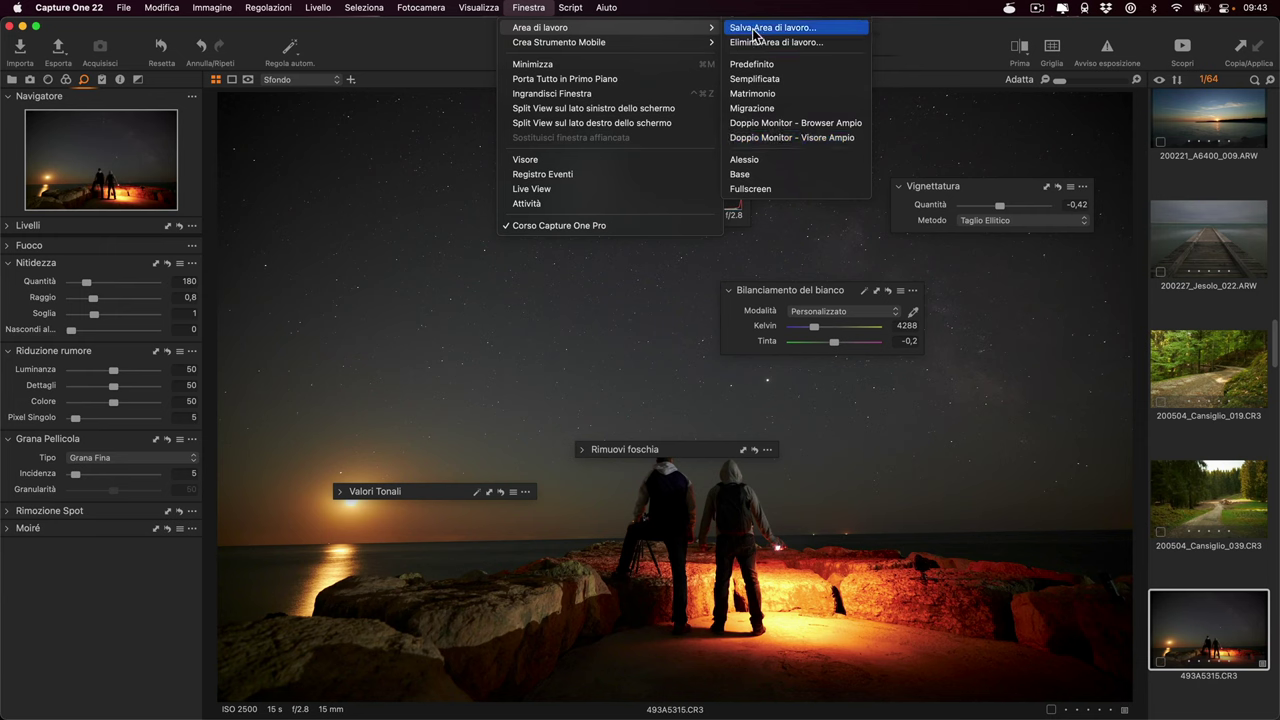
click(764, 163)
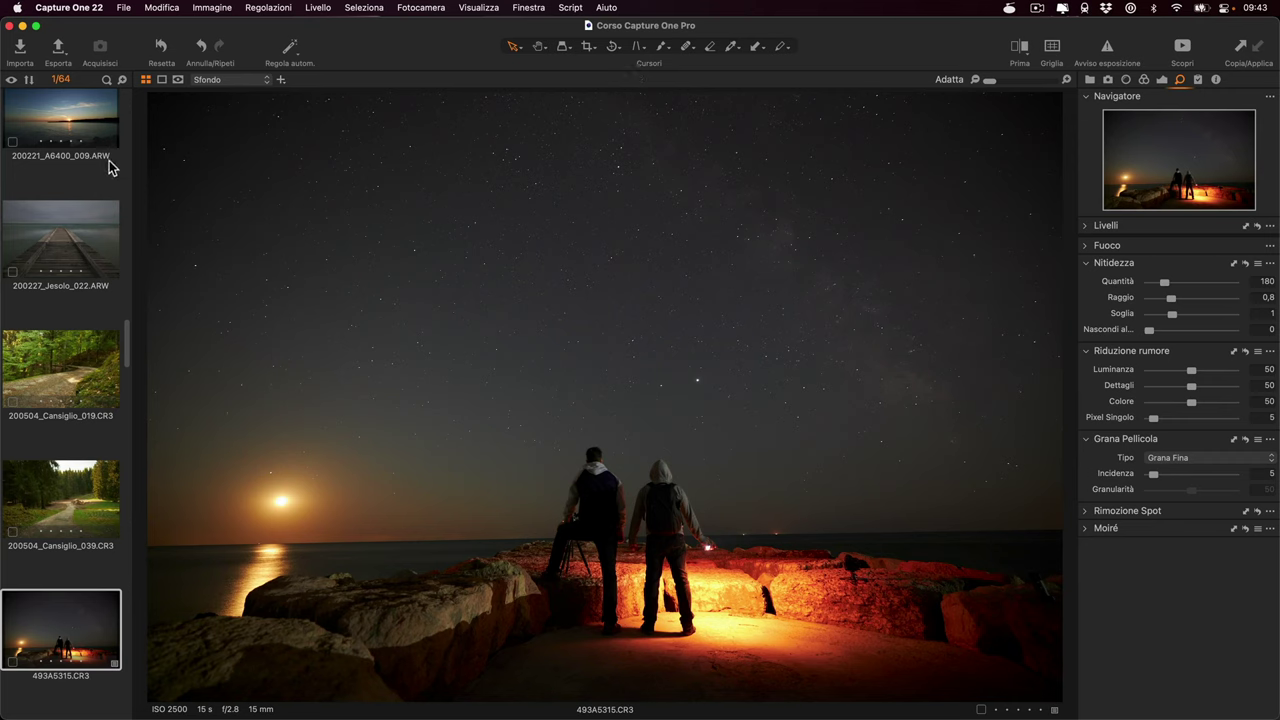
Place the image browser at the bottom with Visualizza > Browser Personalizzato > Posiziona in Basso.
scroll(87, 398, down, 5)
scroll(87, 398, up, 5)
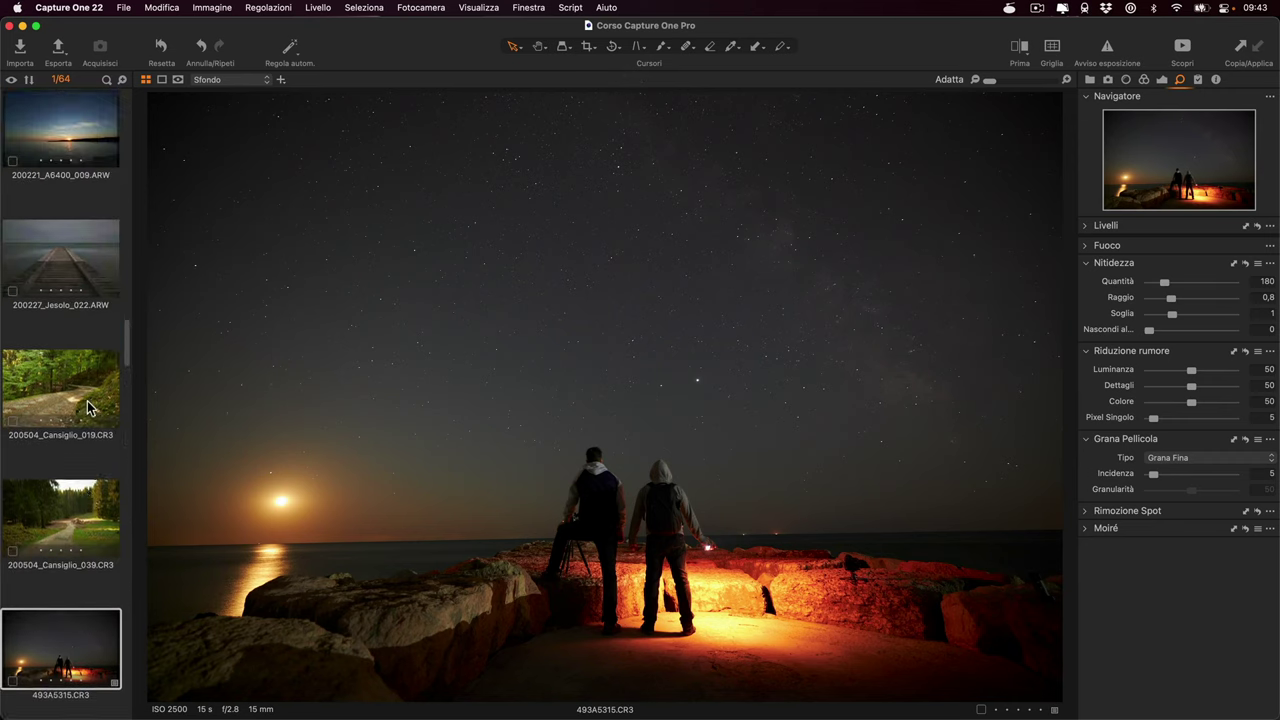
scroll(87, 405, up, 5)
scroll(87, 405, up, 2)
scroll(87, 405, up, 5)
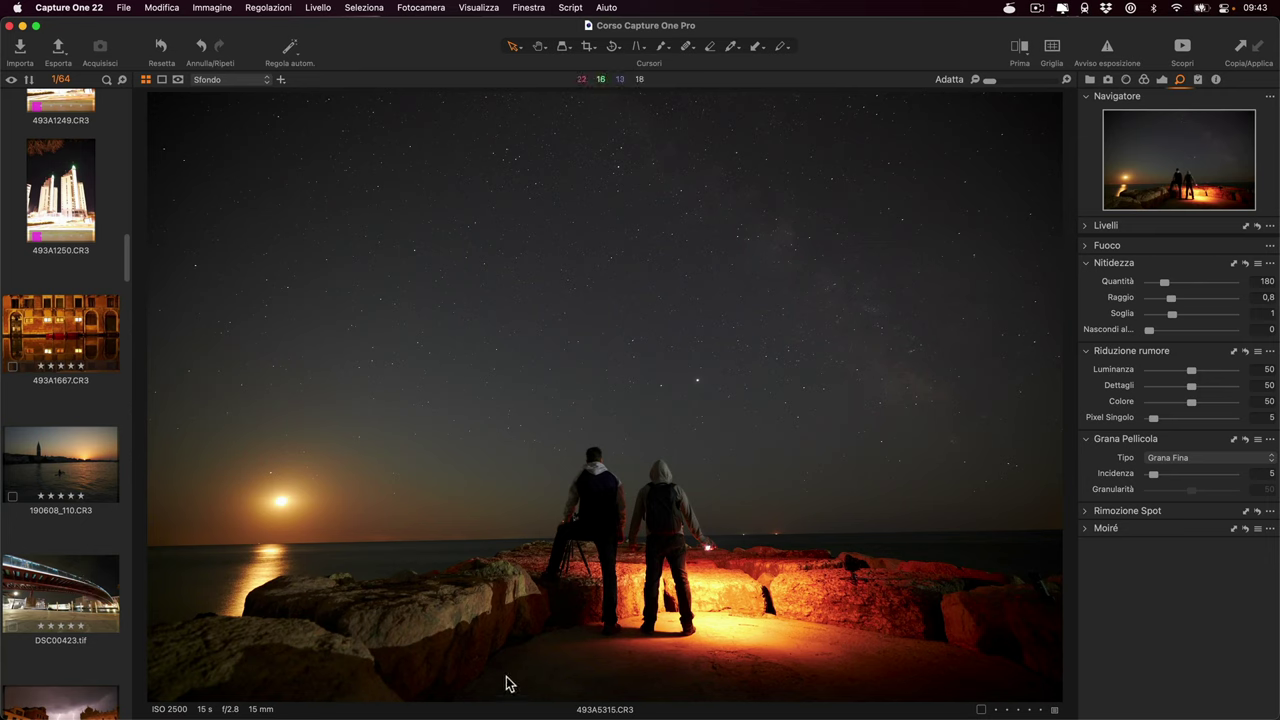
click(474, 7)
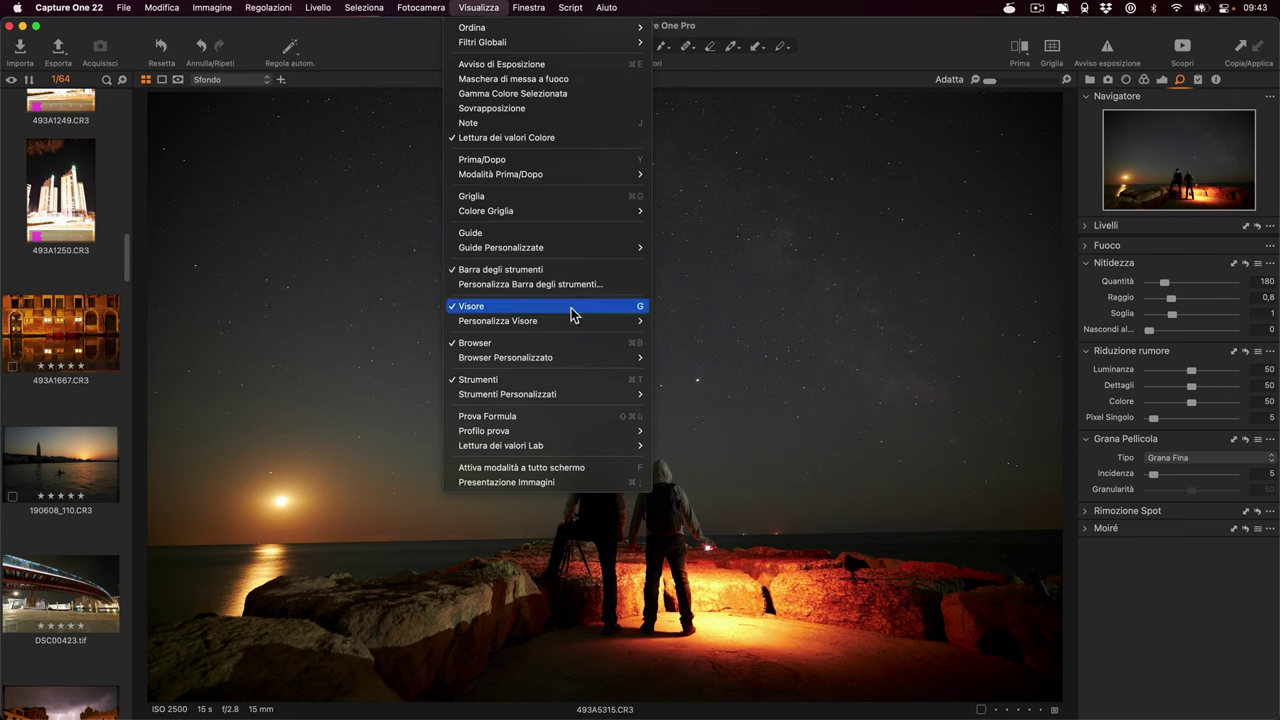
mouse_move(505, 357)
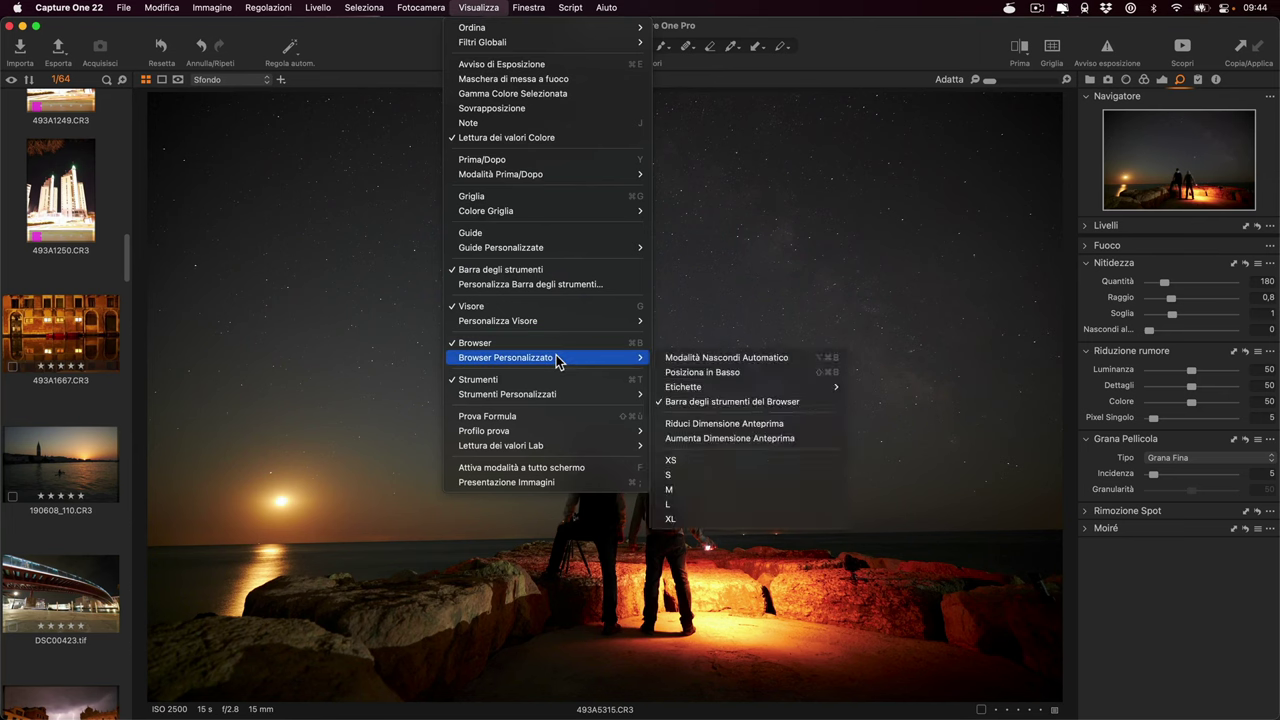
click(747, 376)
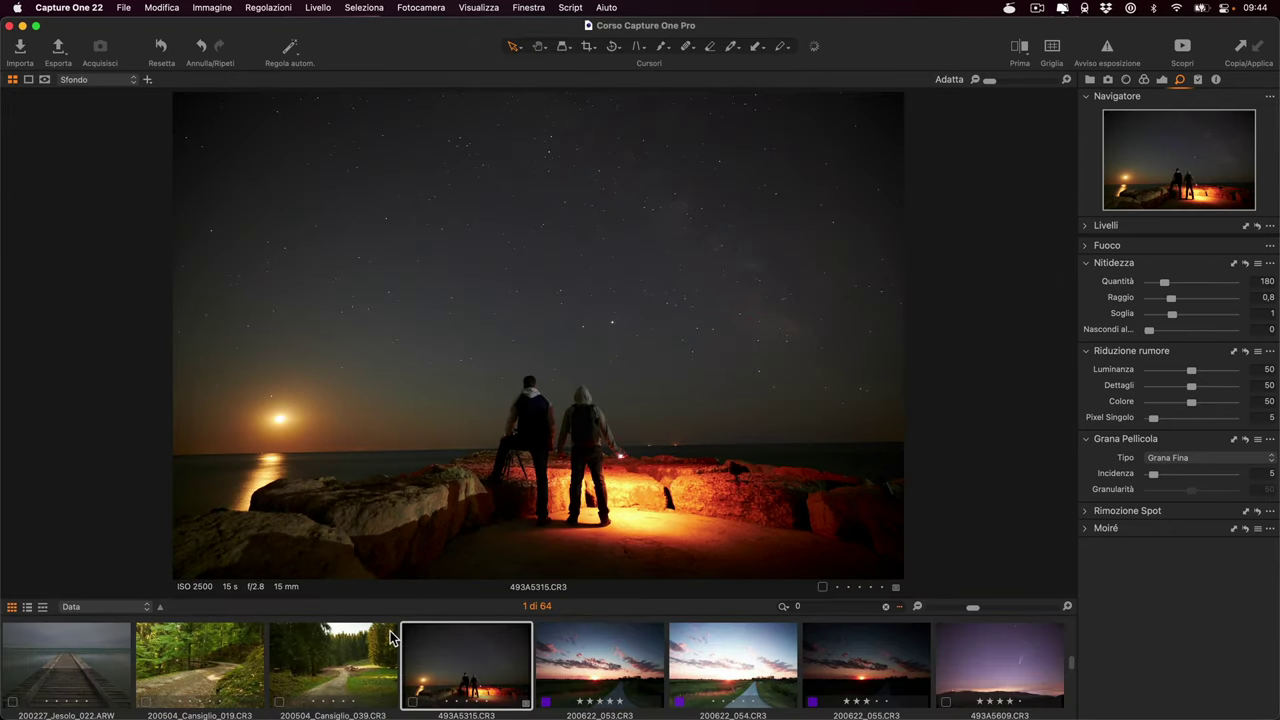
Switch the browser to a single-row filmstrip and scroll through its thumbnails.
click(42, 607)
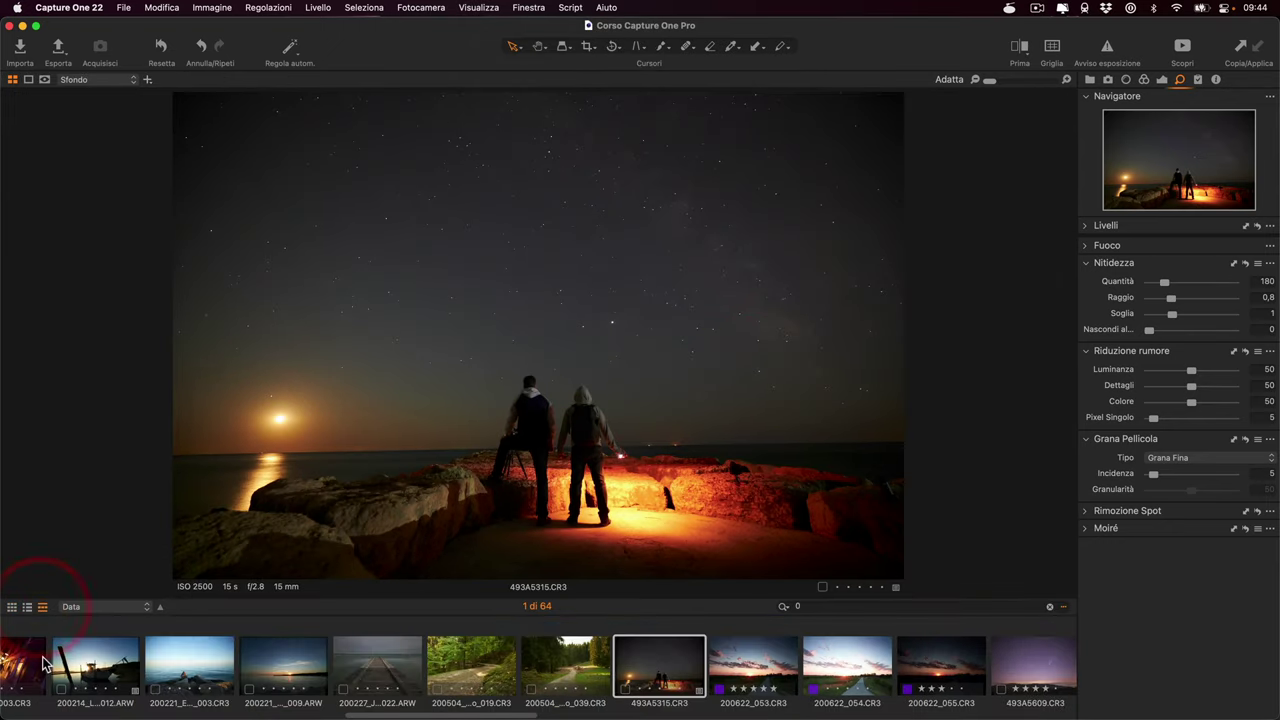
scroll(603, 678, down, 5)
scroll(603, 678, up, 3)
scroll(603, 678, up, 3)
scroll(603, 678, up, 3)
scroll(603, 678, up, 2)
scroll(603, 678, up, 1)
scroll(603, 678, down, 5)
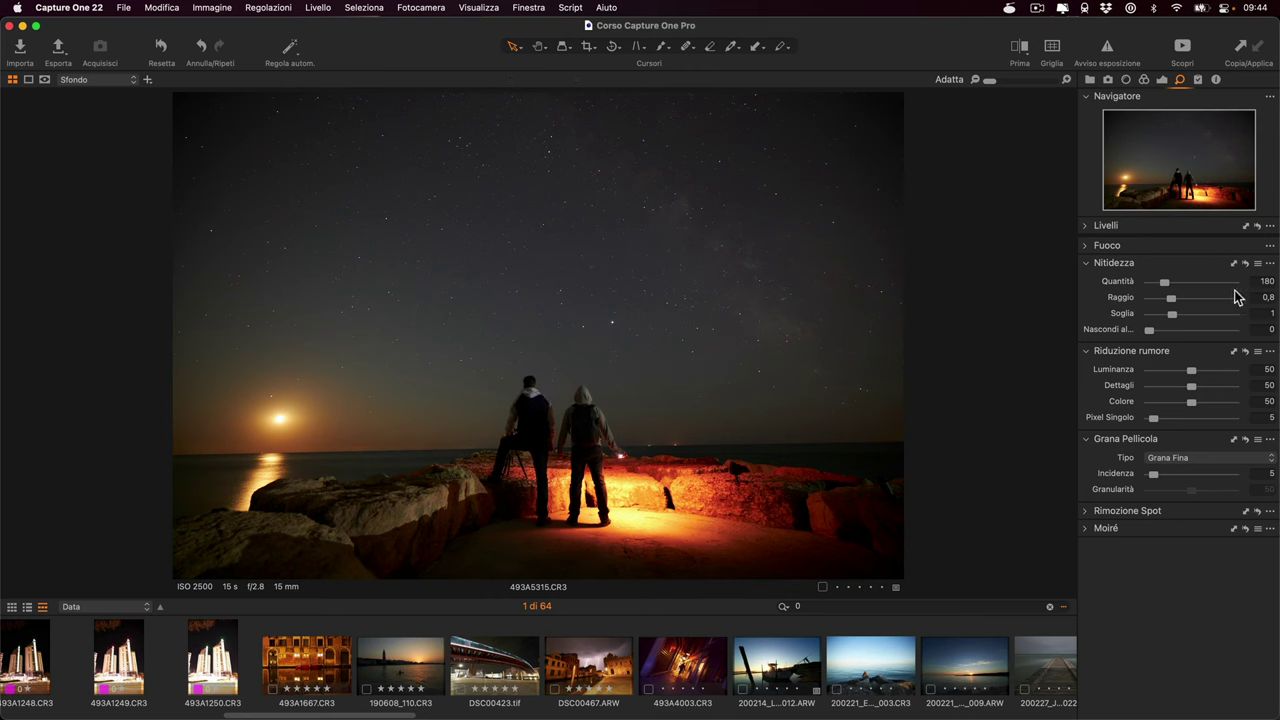
Set the night photo's contrast to -22 in the Esposizione tools.
click(1161, 80)
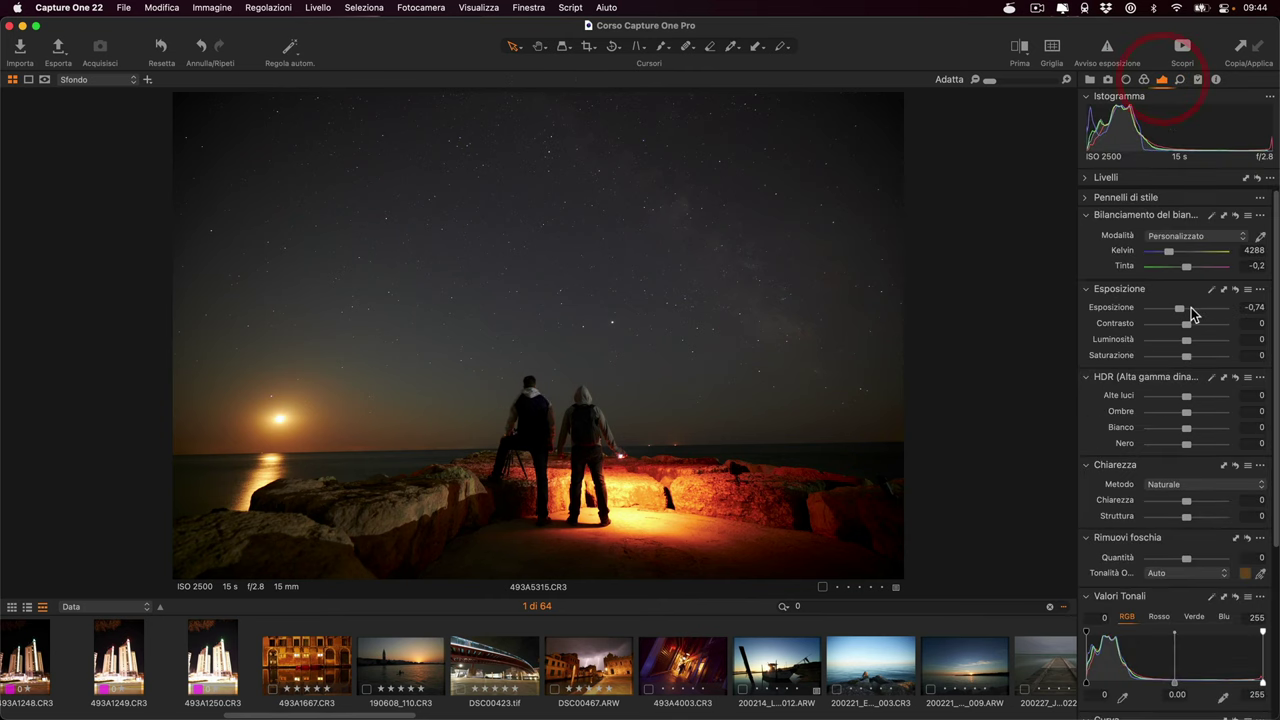
drag(1186, 324, 1168, 324)
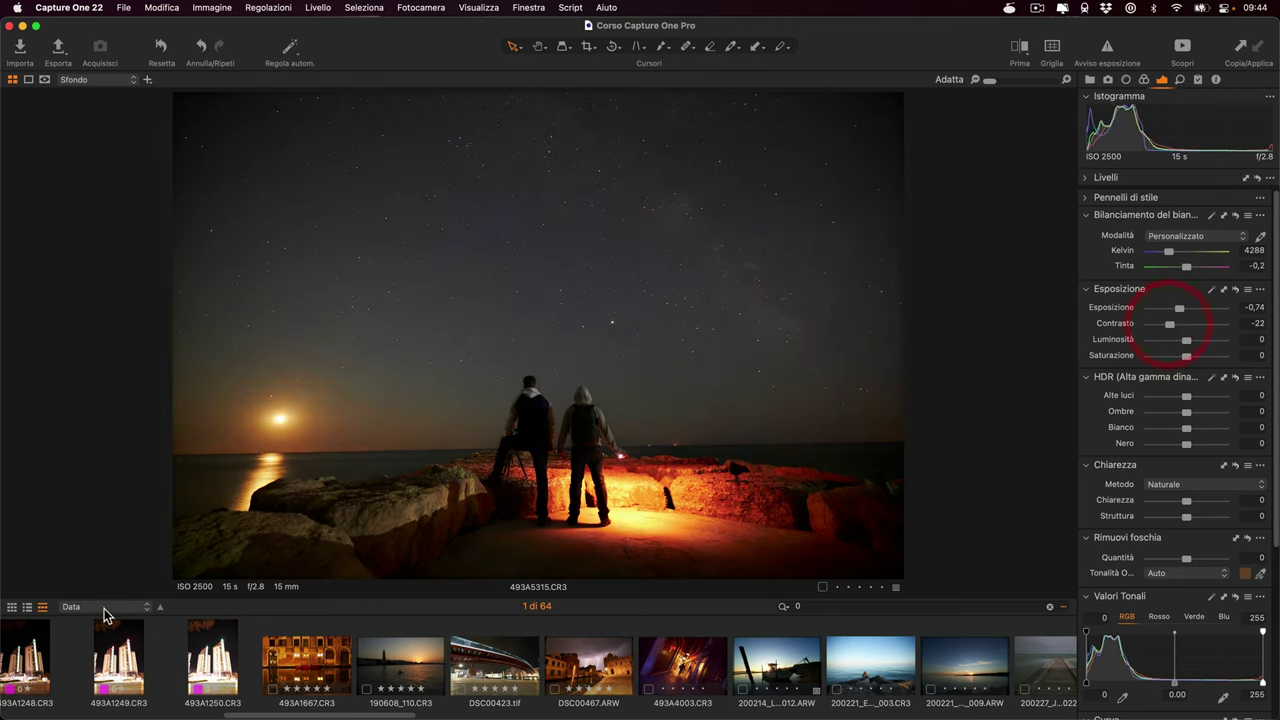
click(13, 80)
click(13, 80)
Select three seascape photos, including the boat-at-sunset lagoon, to compare side by side.
scroll(588, 686, right, 2)
scroll(588, 686, right, 3)
scroll(588, 686, right, 2)
click(468, 665)
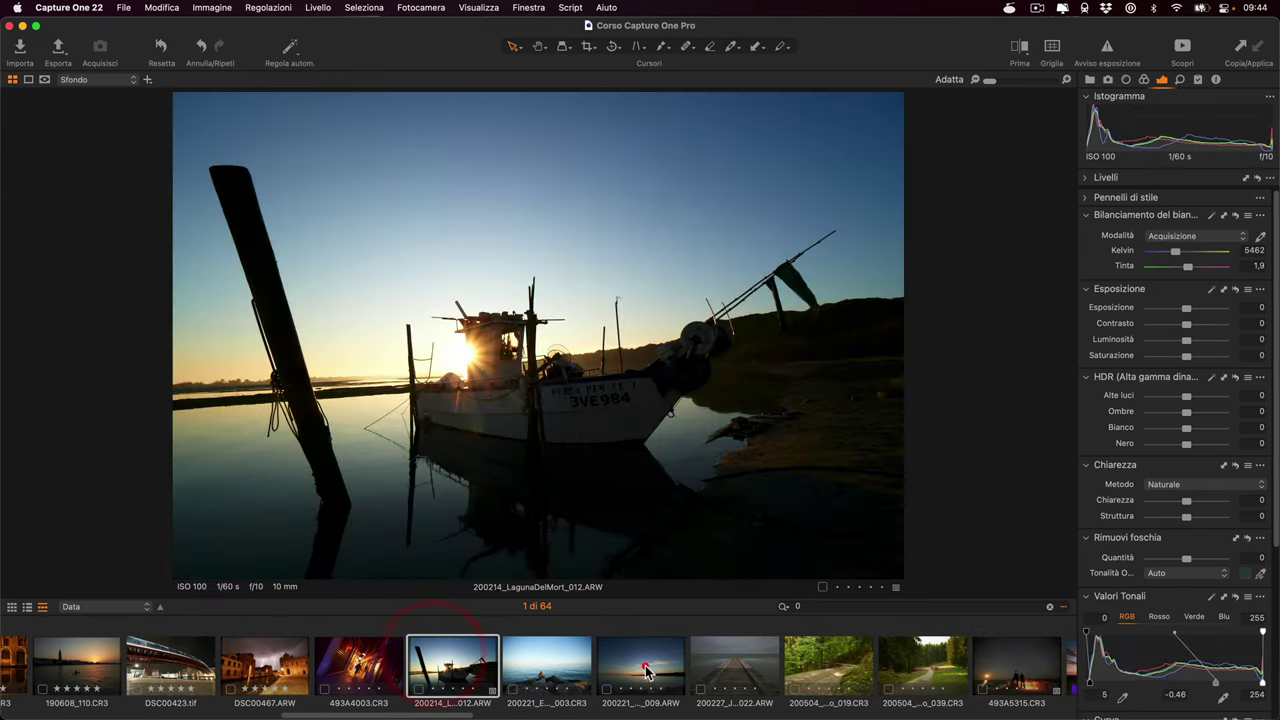
shift+click(640, 665)
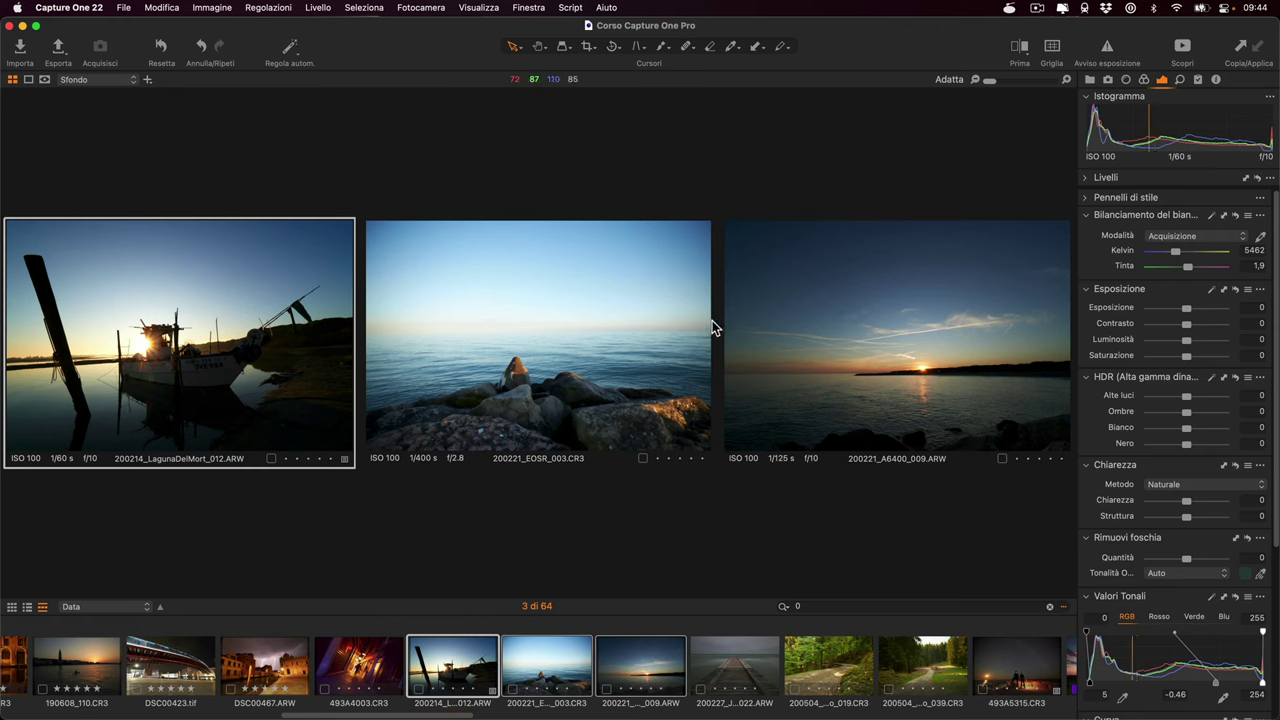
Darken the rocks photo with more contrast, and set the sunset photo's highlights -45, shadows 60.
click(577, 323)
mouse_move(1186, 308)
mouse_down()
mouse_move(1205, 330)
mouse_move(1190, 325)
mouse_up()
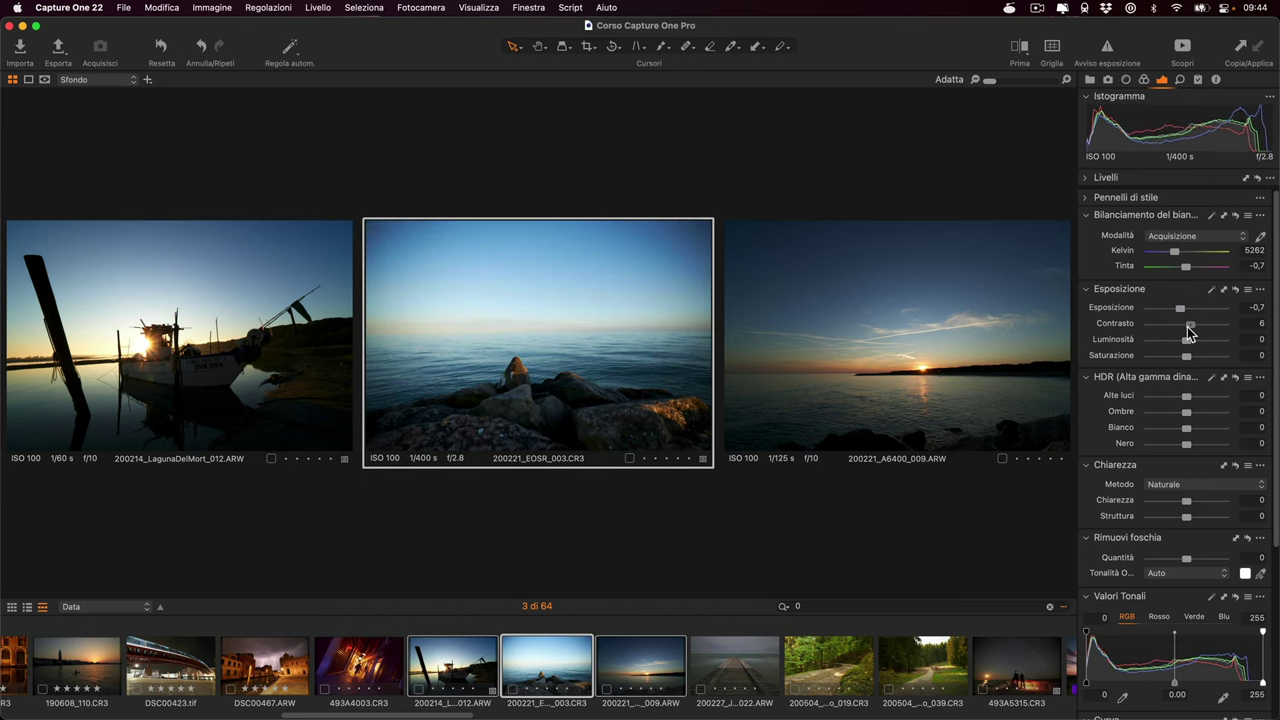
click(905, 338)
mouse_move(1187, 396)
mouse_down()
mouse_move(1172, 398)
mouse_move(1208, 413)
mouse_up()
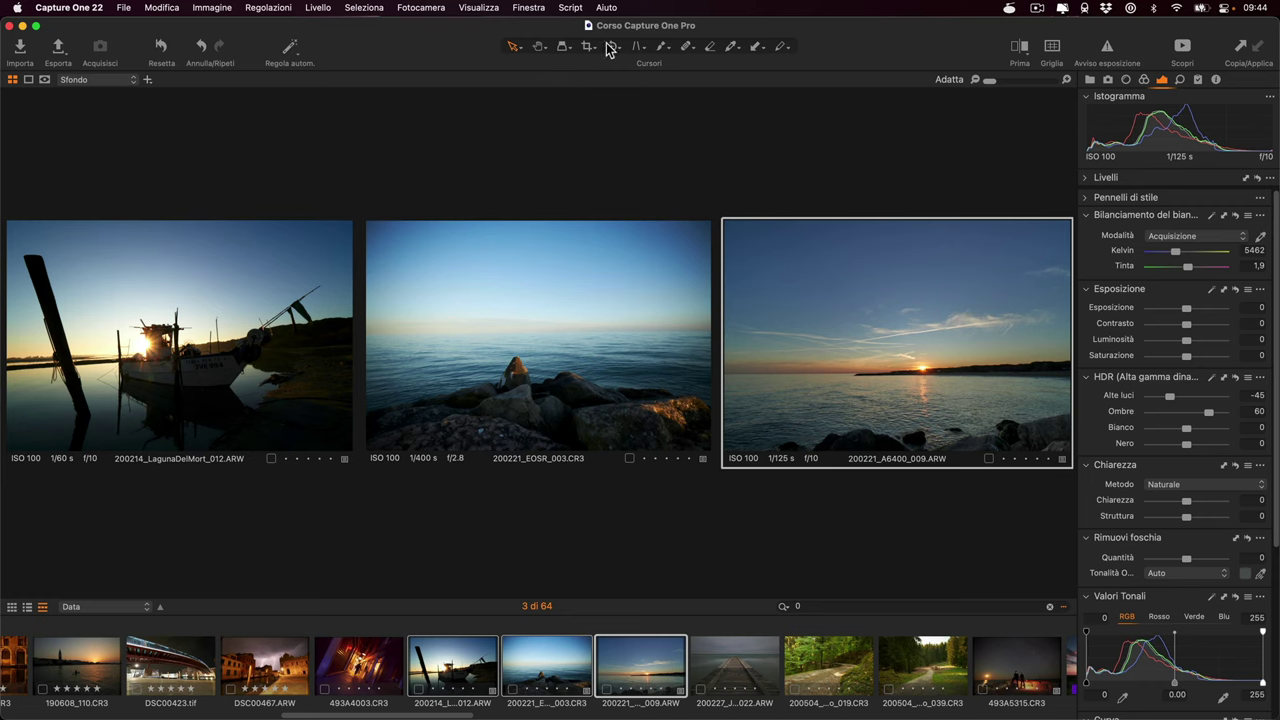
Customize the toolbar by rearranging its items and adding the Cestino (trash) button.
right_click(904, 57)
click(930, 94)
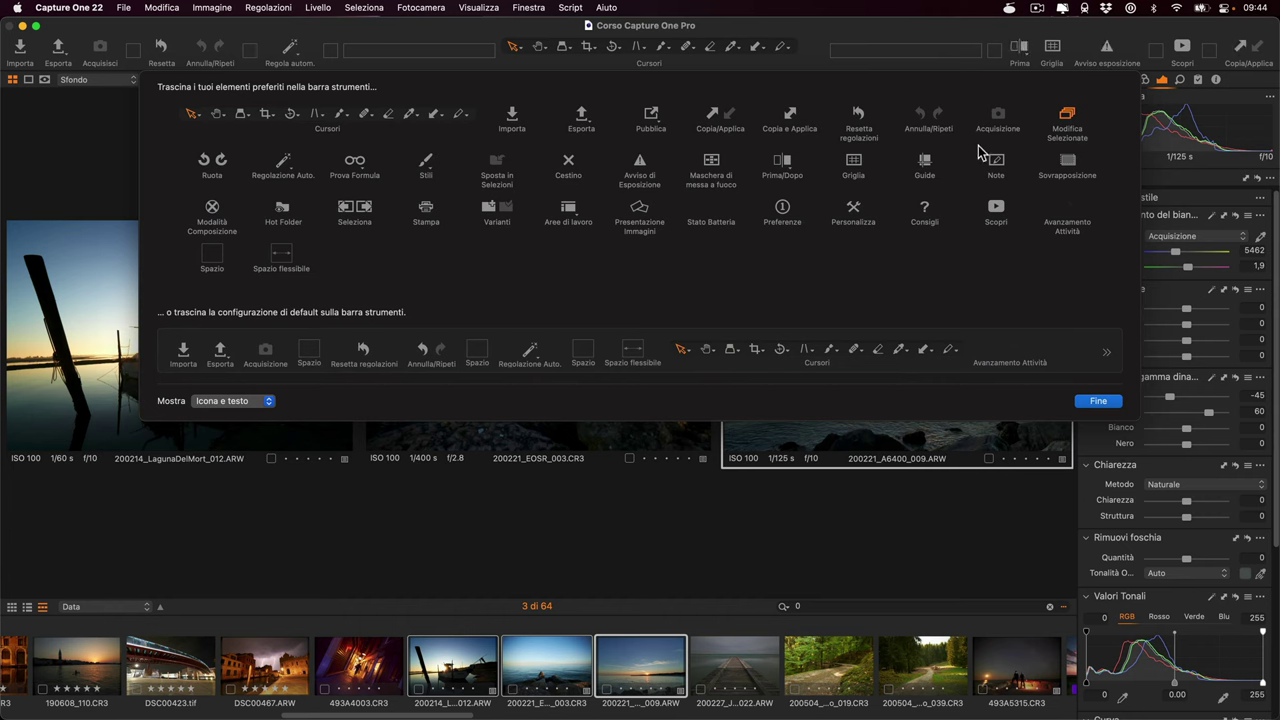
drag(1113, 50, 908, 163)
drag(996, 162, 1105, 50)
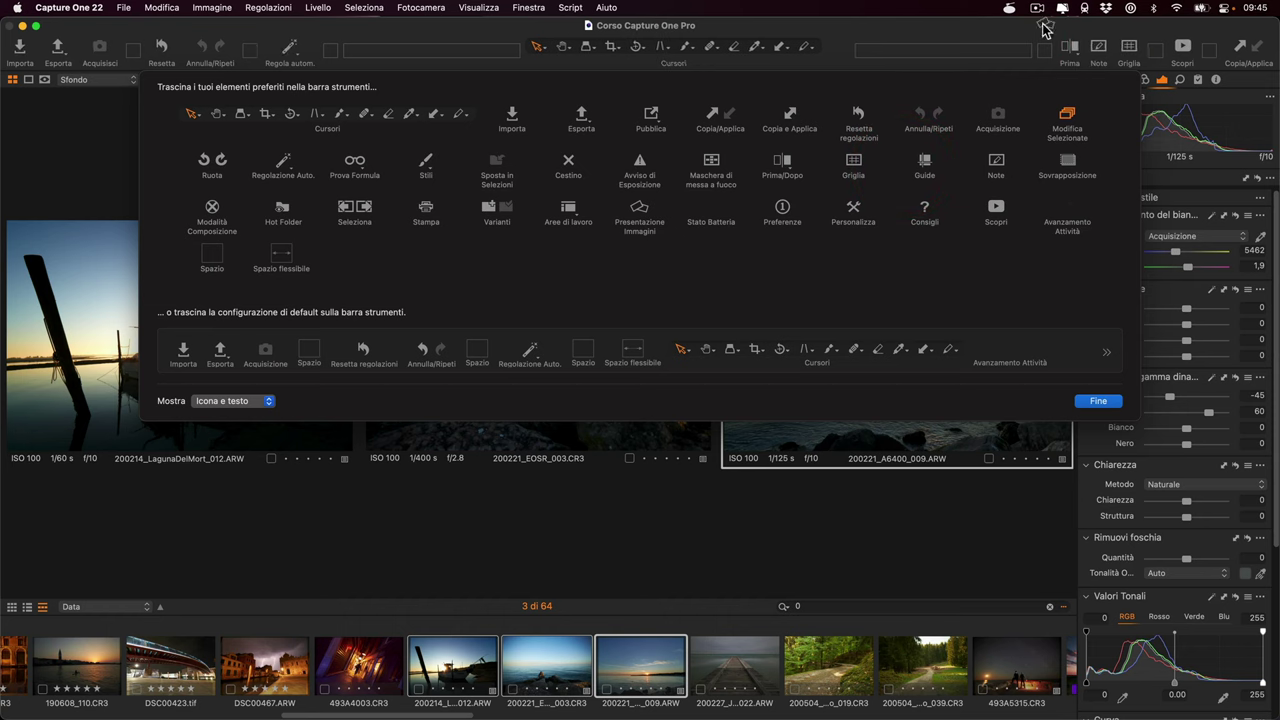
drag(640, 213, 1063, 48)
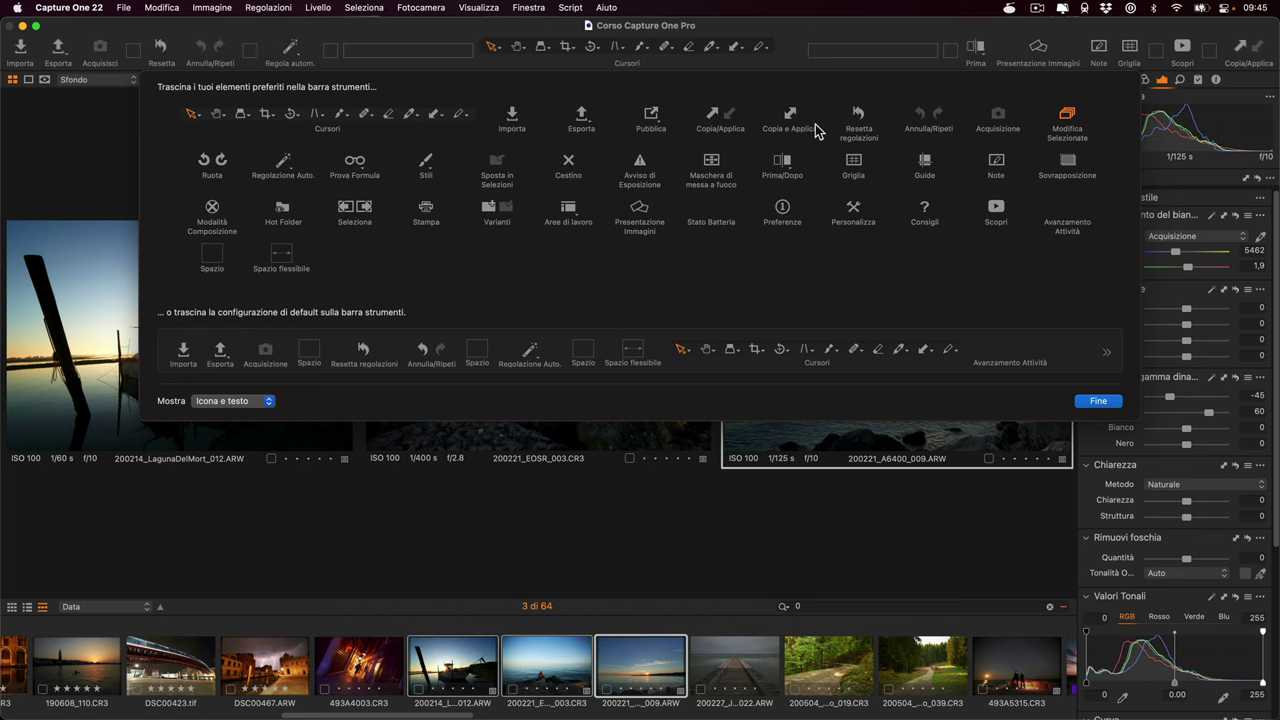
drag(290, 52, 357, 165)
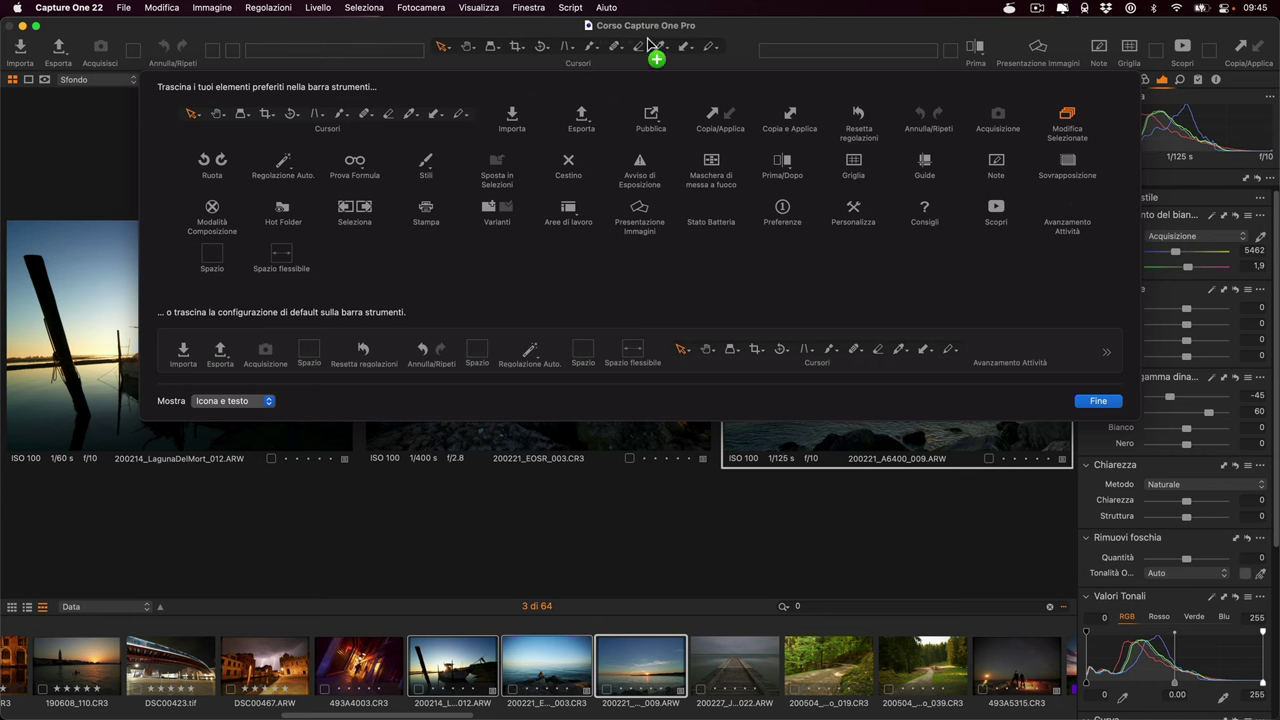
drag(563, 150, 645, 48)
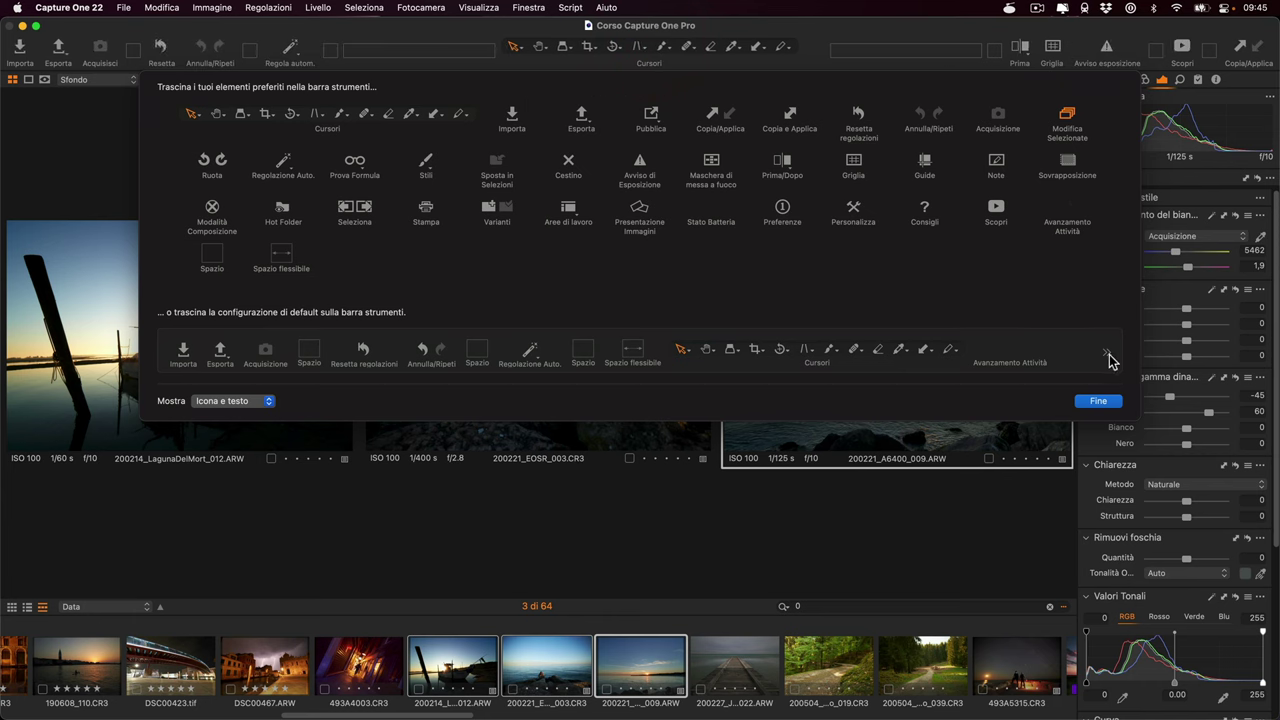
click(1116, 403)
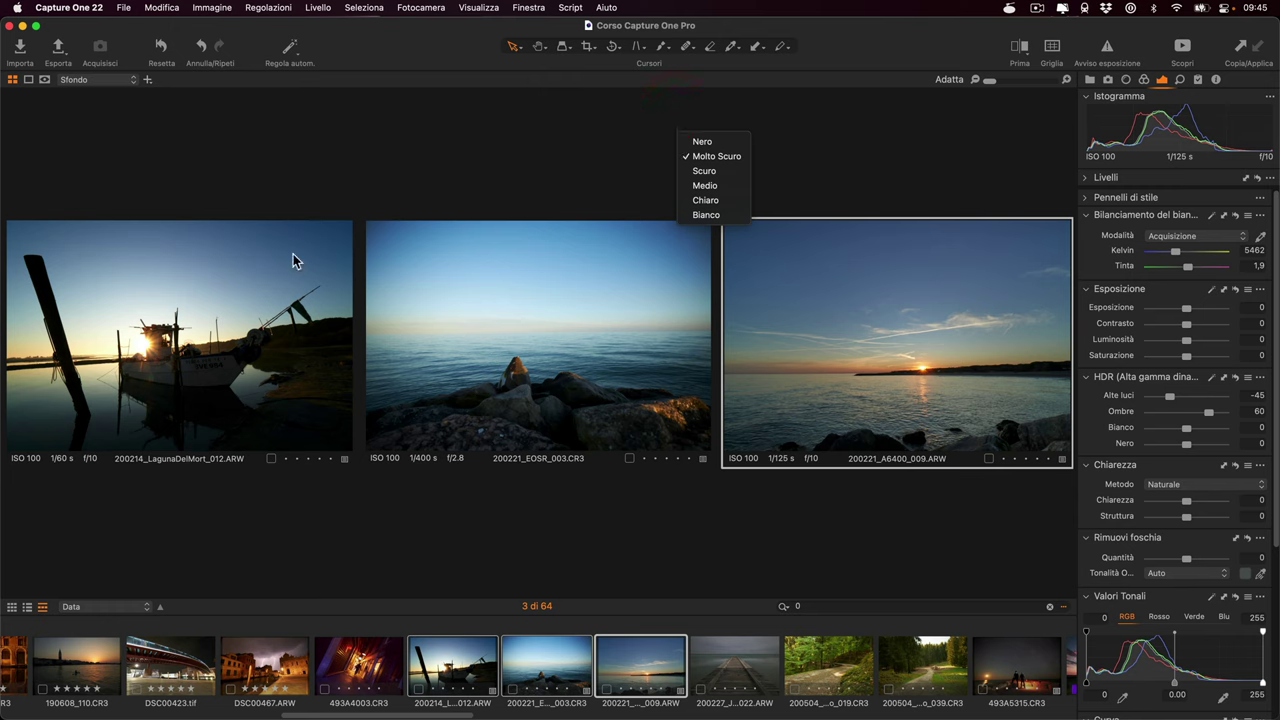
Try black and white viewer backgrounds, then settle on very dark grey (Molto Scuro).
click(714, 143)
right_click(726, 147)
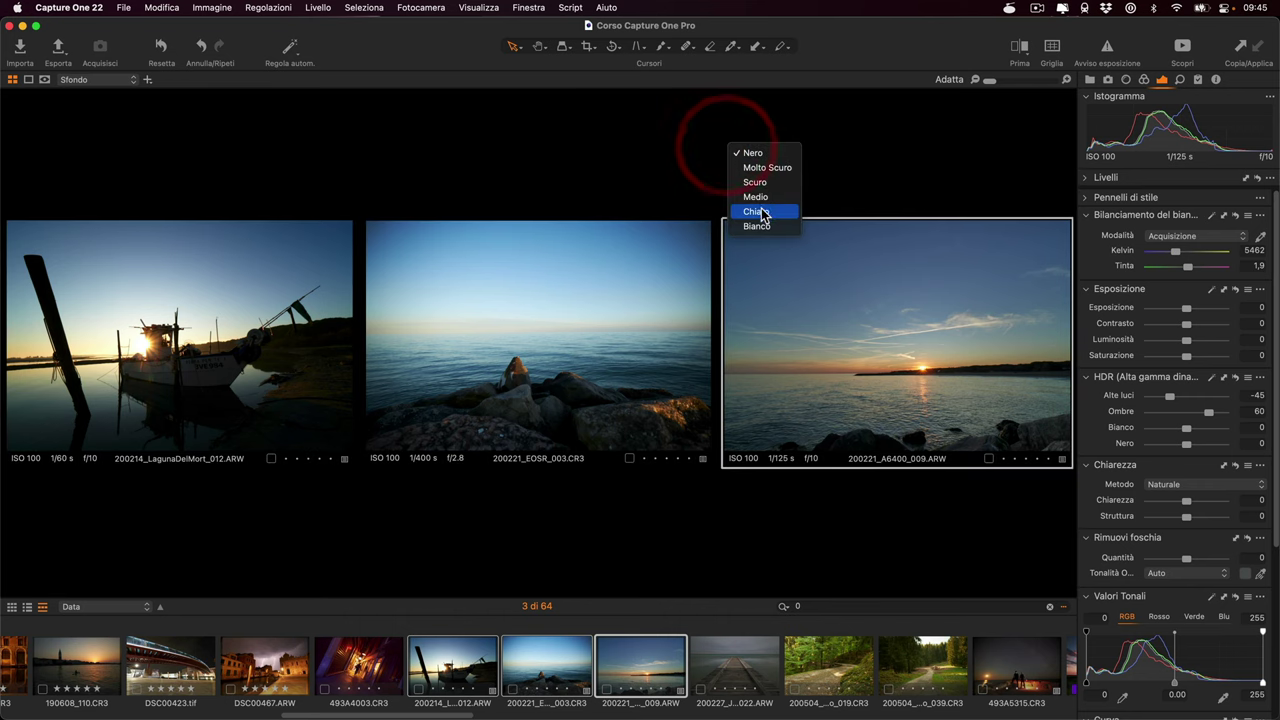
click(760, 226)
right_click(688, 148)
click(726, 167)
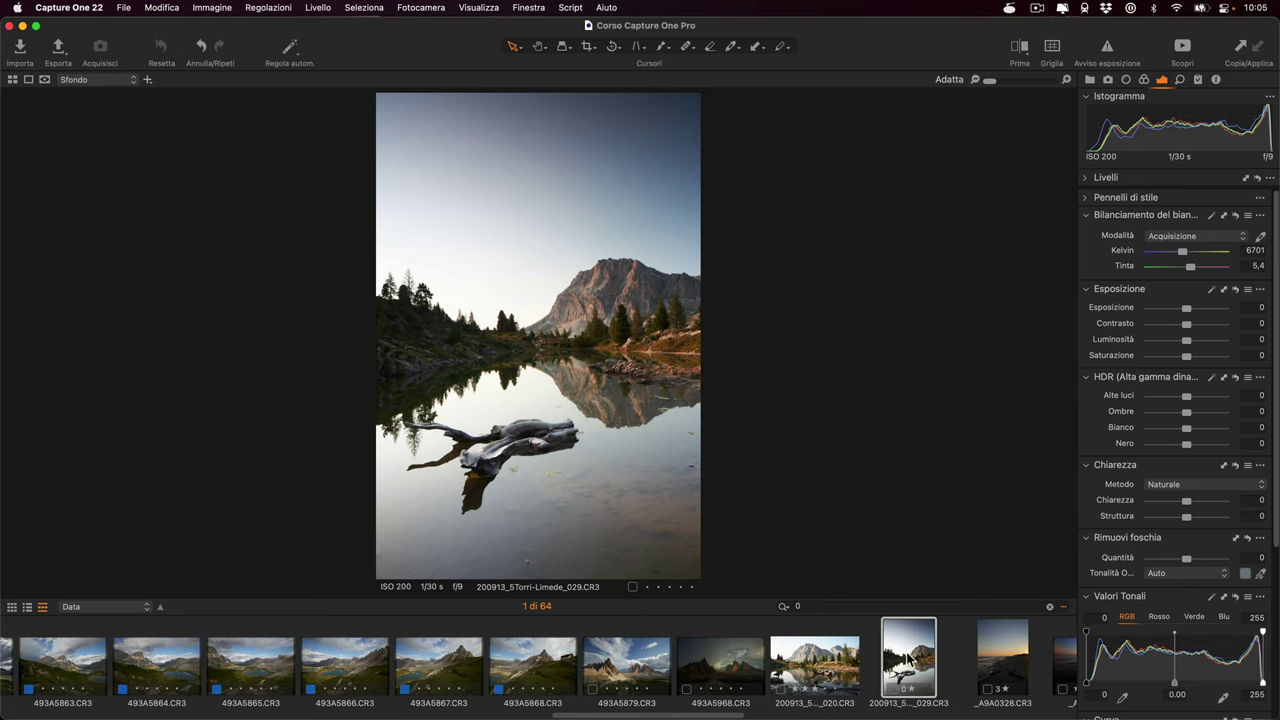
Select four Dolomites photos, test exposure on 493A5968, and show all four together.
shift+click(729, 675)
shift+click(640, 668)
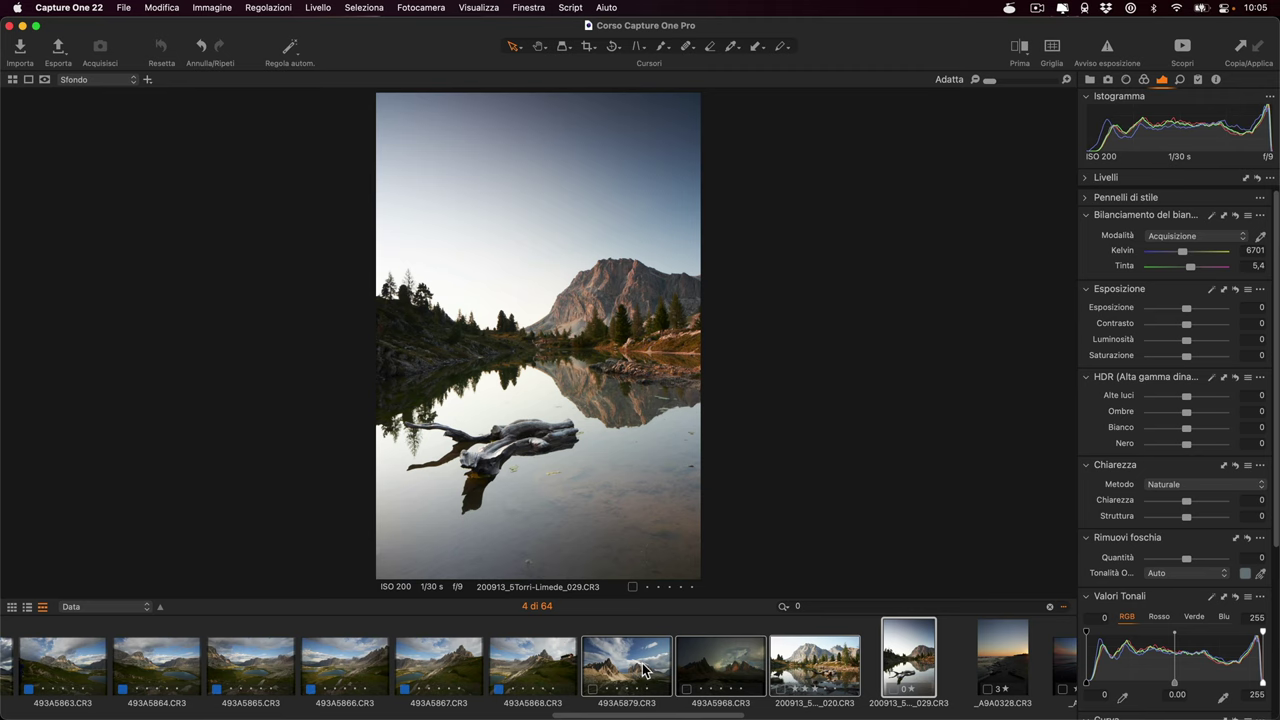
click(724, 670)
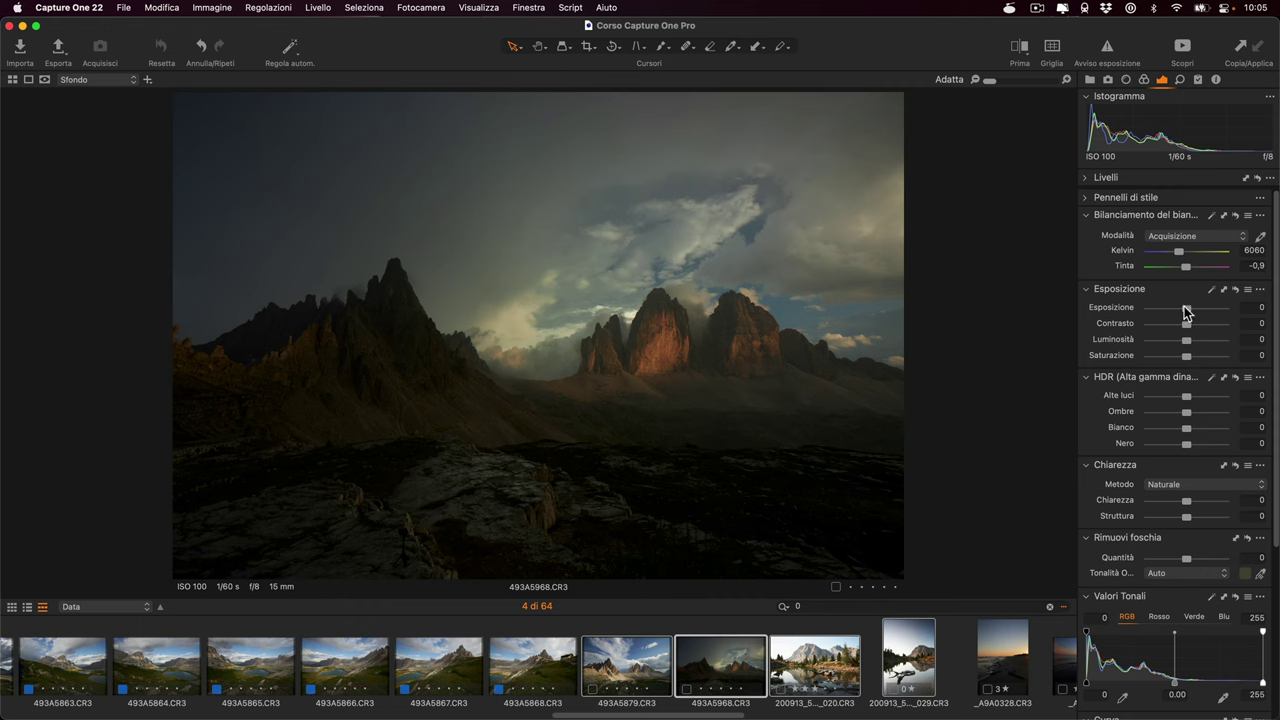
drag(1186, 310, 1198, 326)
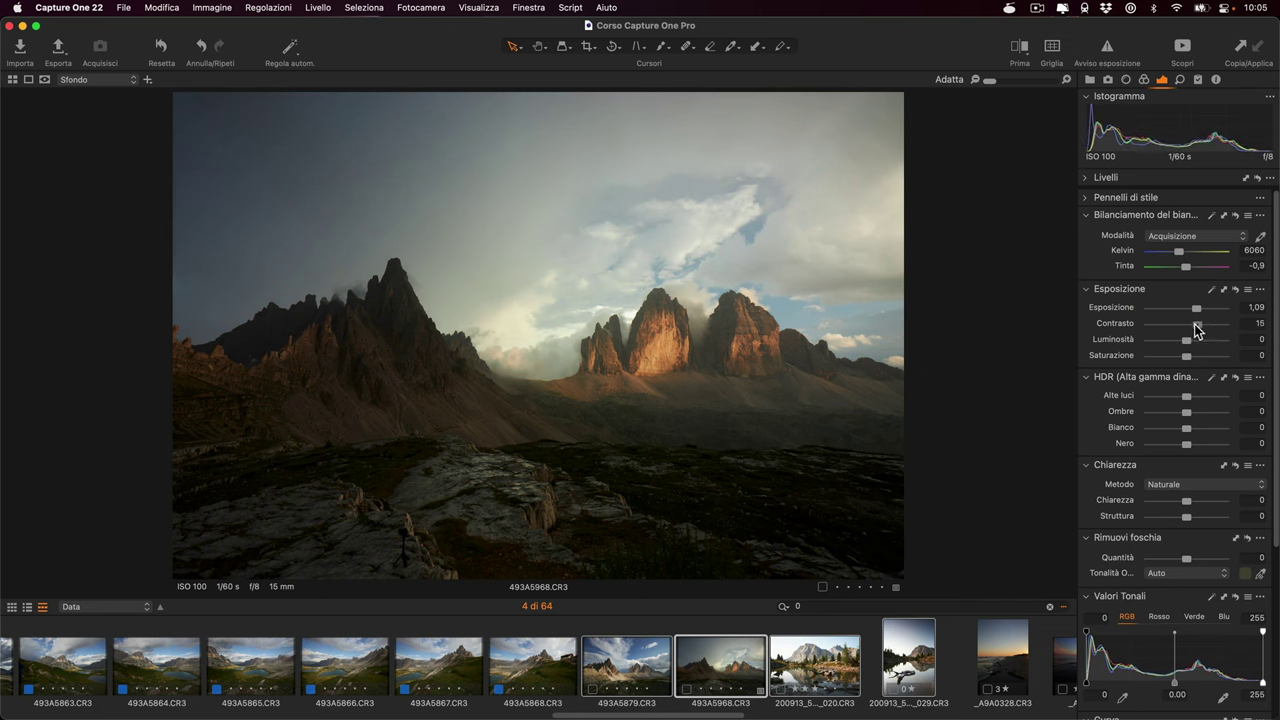
click(643, 674)
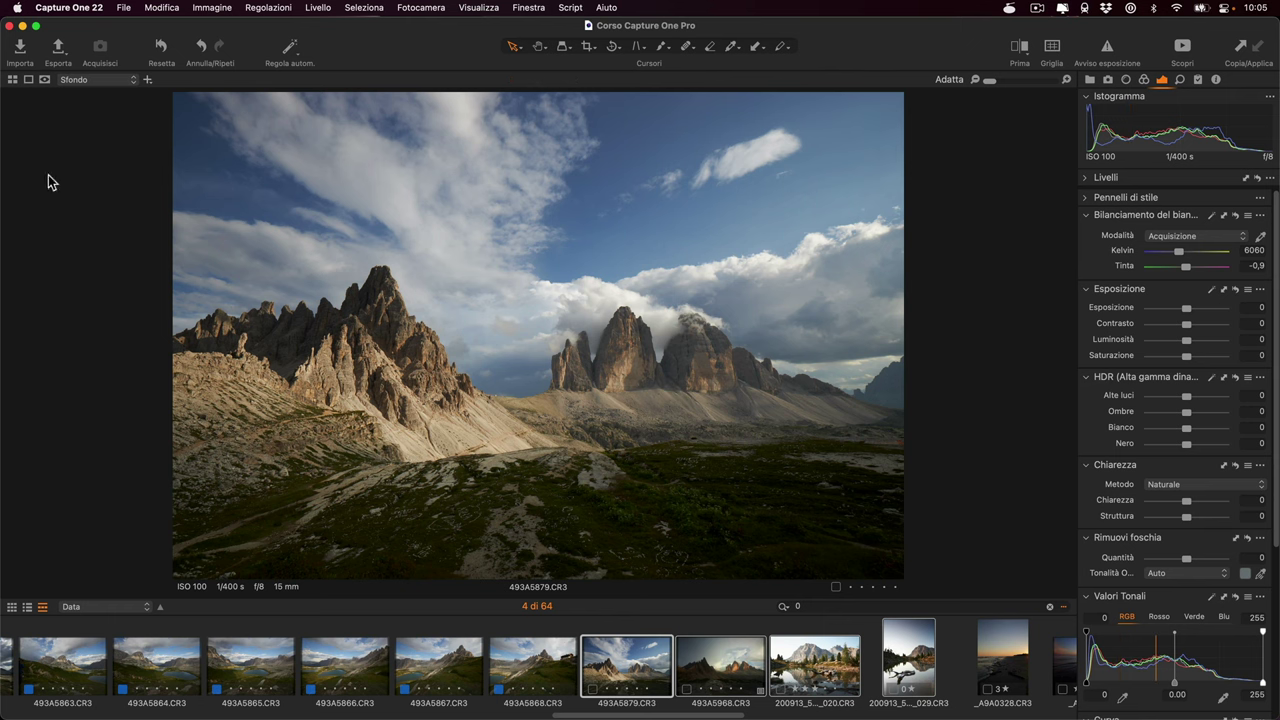
click(13, 80)
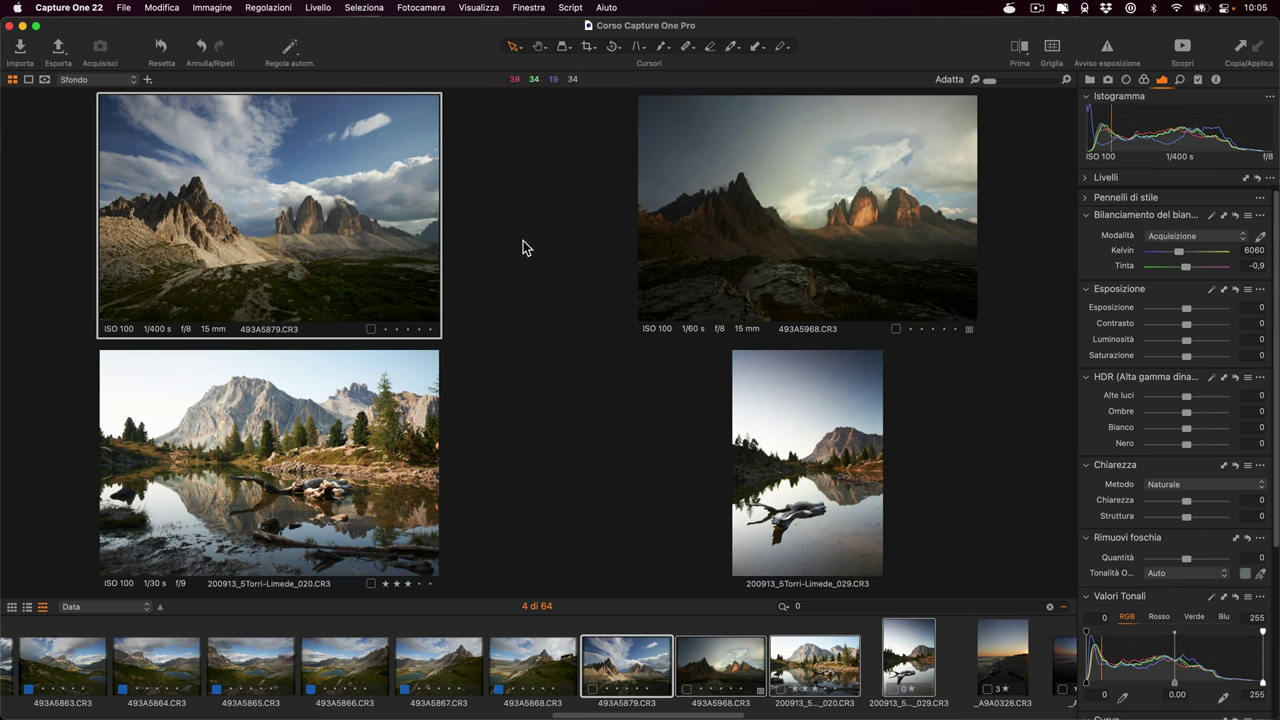
Brighten the top-right mountain photo and lower its contrast, then pick the bottom-left lake photo.
click(708, 248)
click(314, 230)
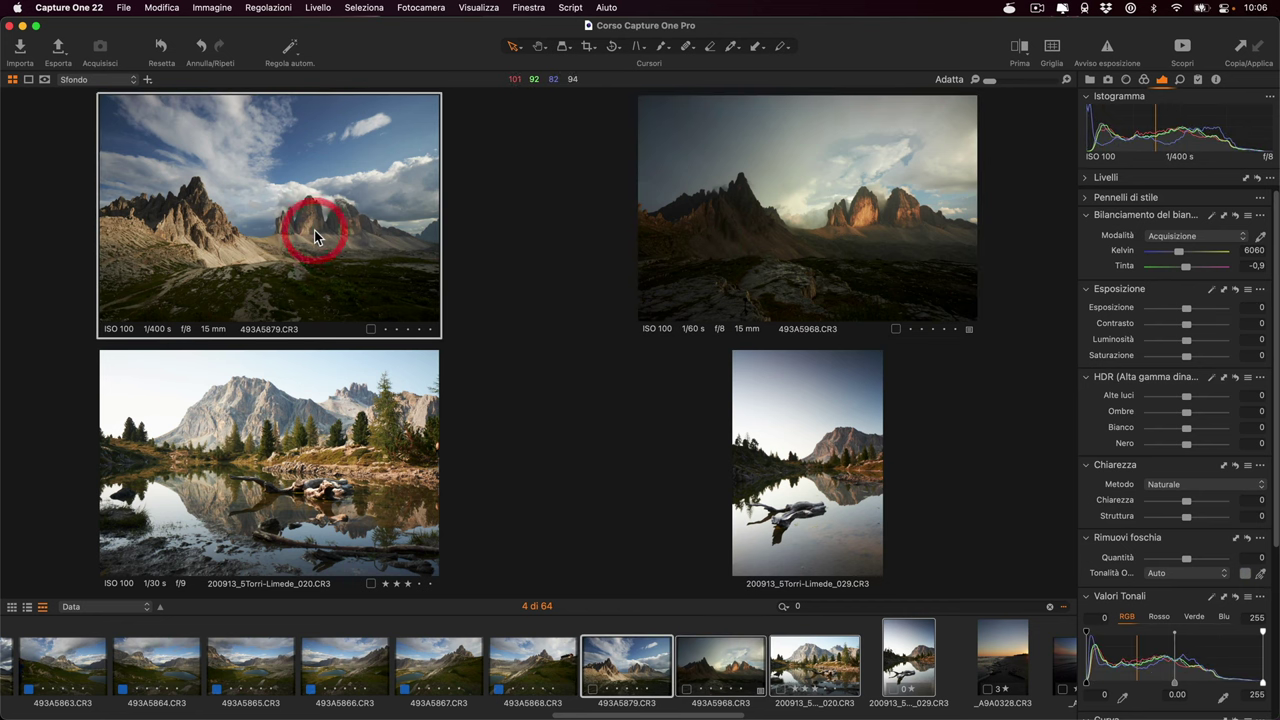
click(834, 252)
mouse_move(1196, 308)
mouse_down()
mouse_move(1188, 330)
mouse_move(1160, 330)
mouse_move(1175, 308)
mouse_up()
click(357, 449)
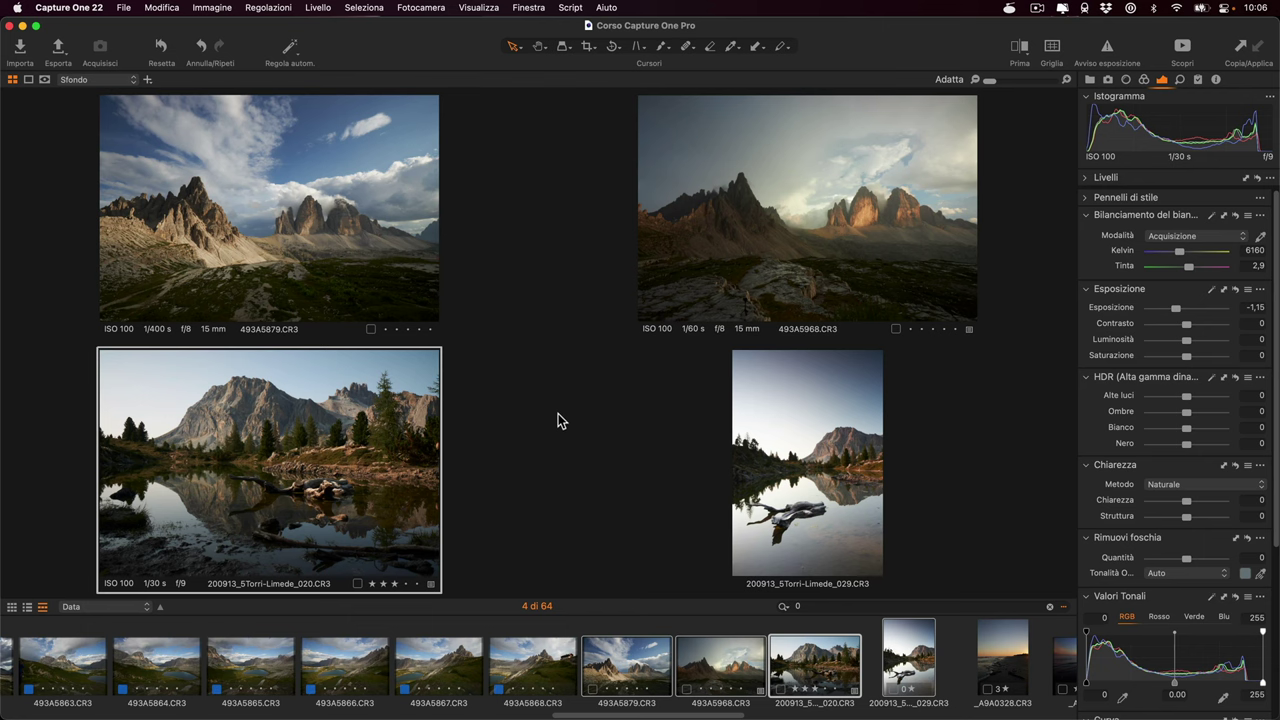
Reset all four photos' adjustments and set the top-right photo's exposure to 2.
key(super+r)
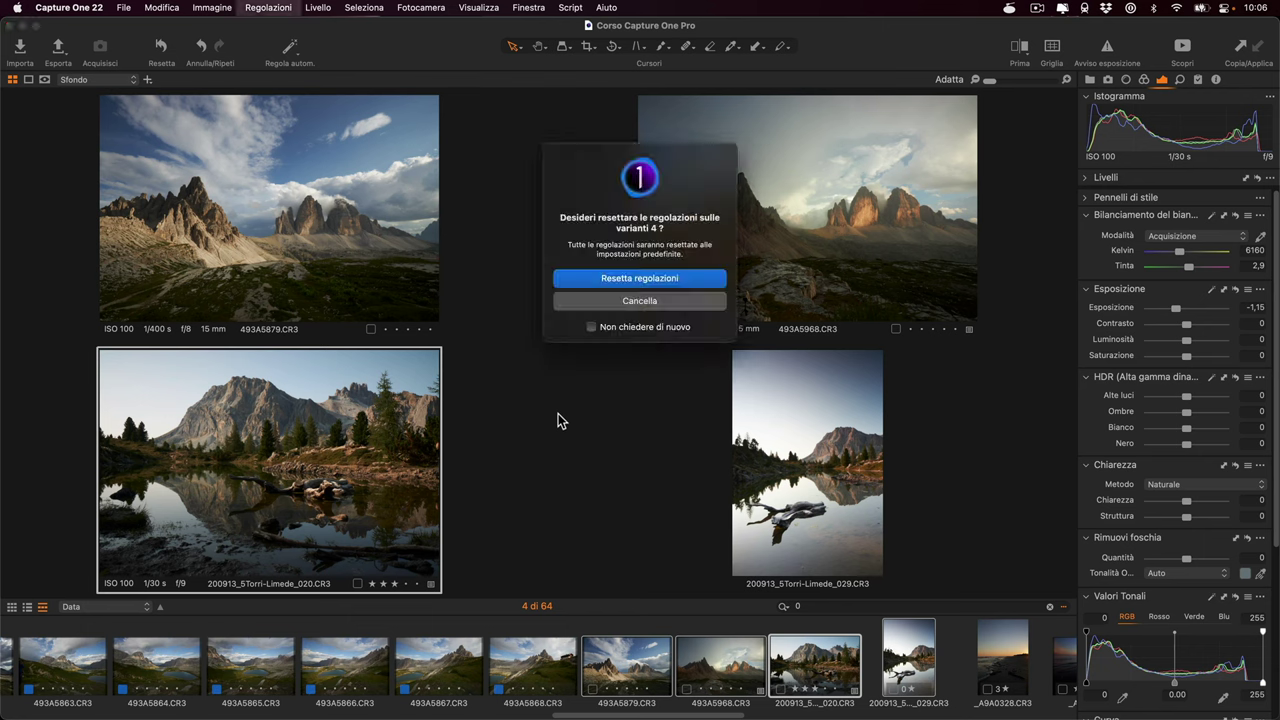
click(637, 275)
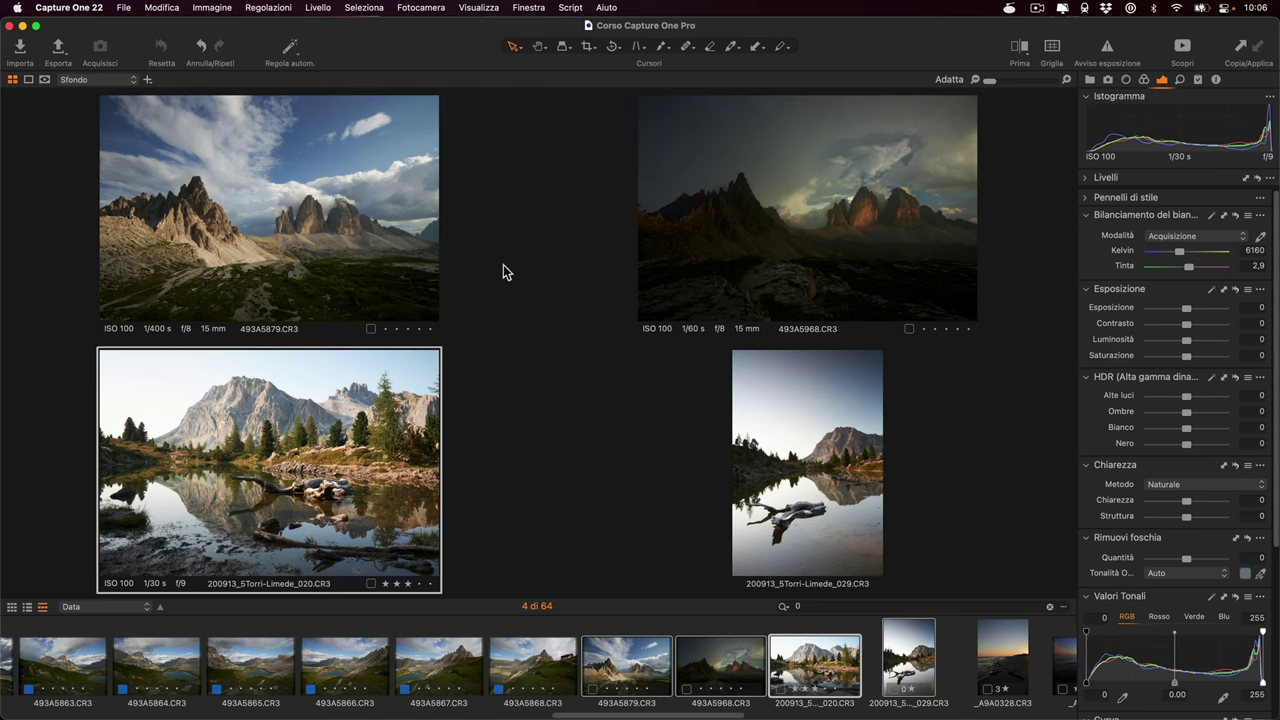
click(750, 220)
click(1254, 307)
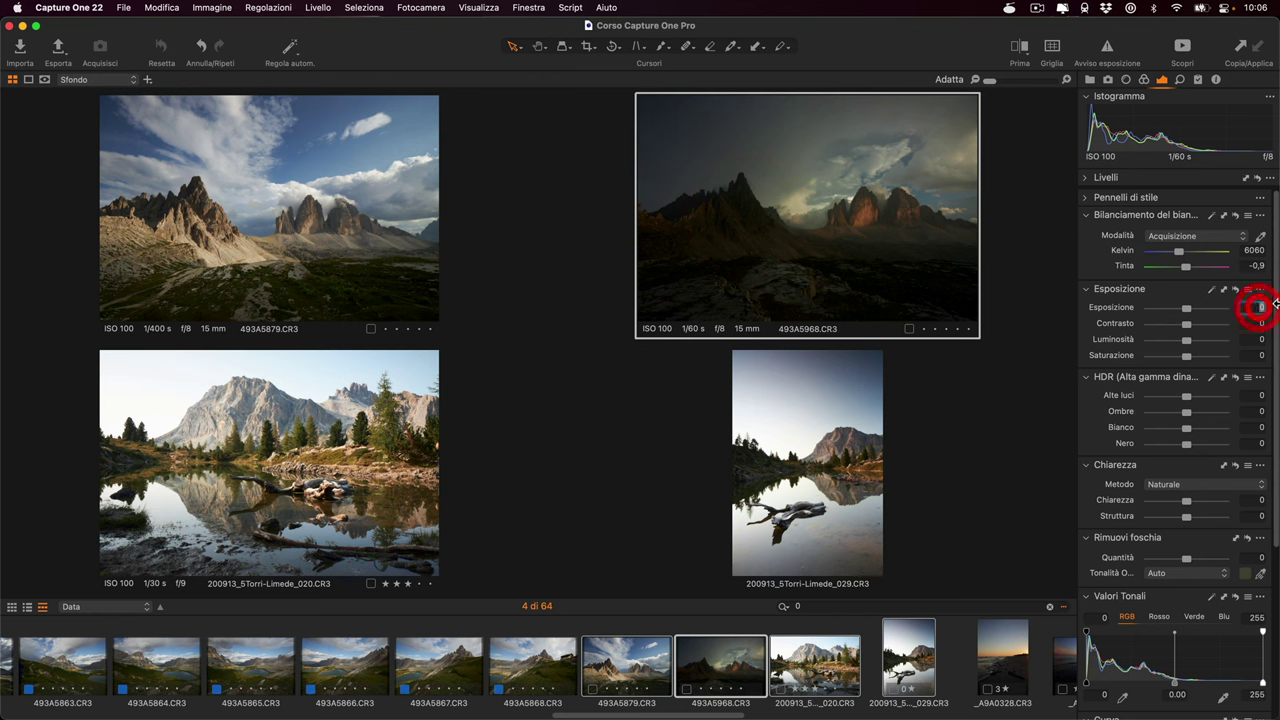
text(2)
key(Return)
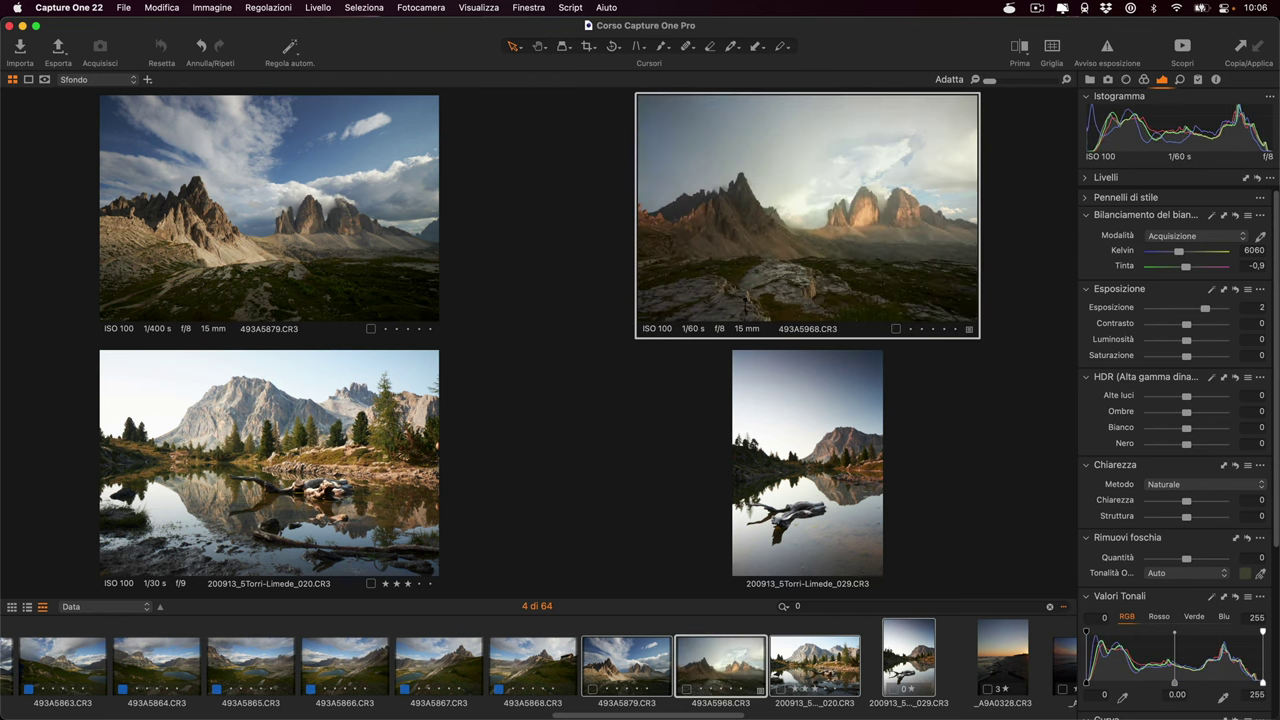
Set exposure to -1 on the top-left photo and -2 on the lake photo.
click(375, 234)
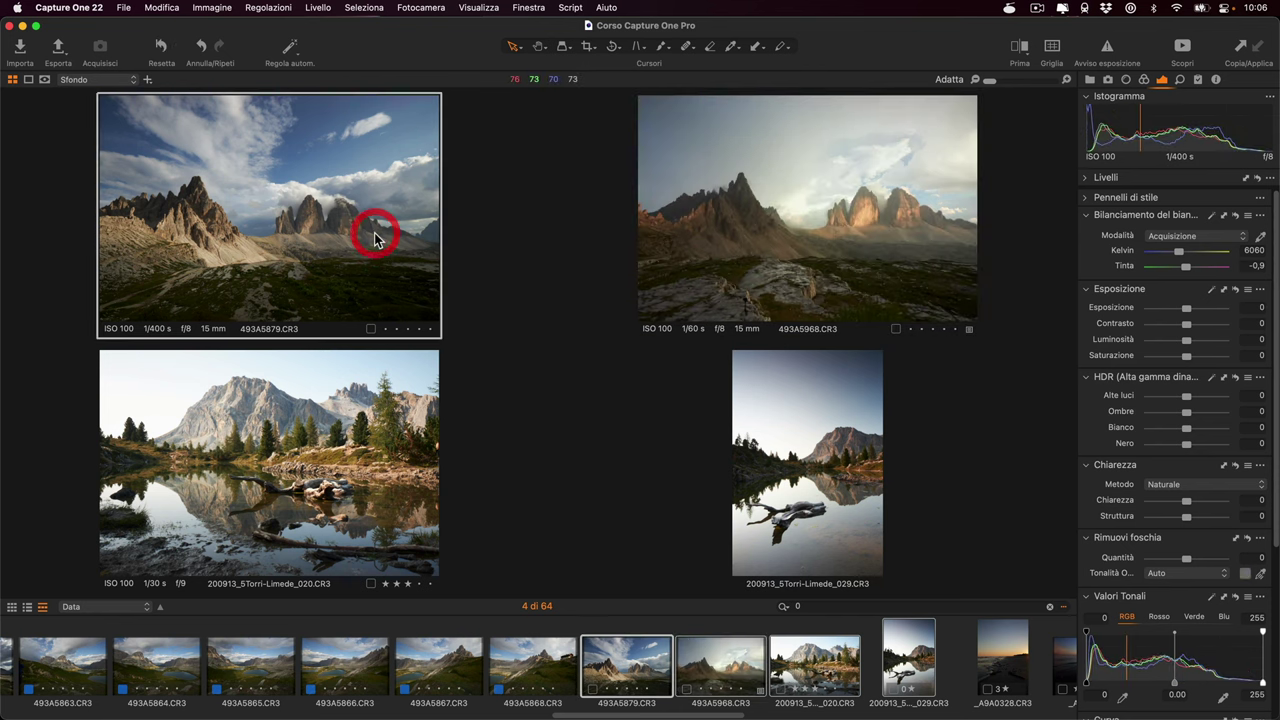
click(1252, 307)
text(-1)
key(Return)
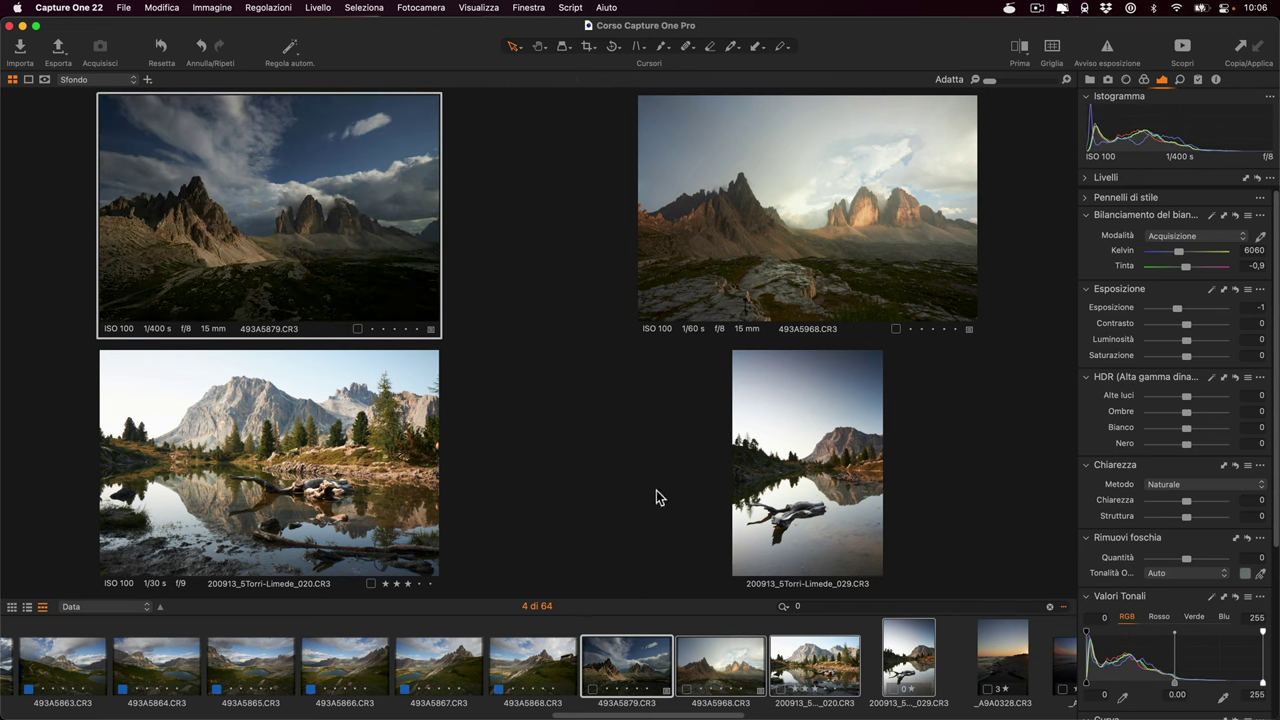
click(357, 482)
click(1251, 307)
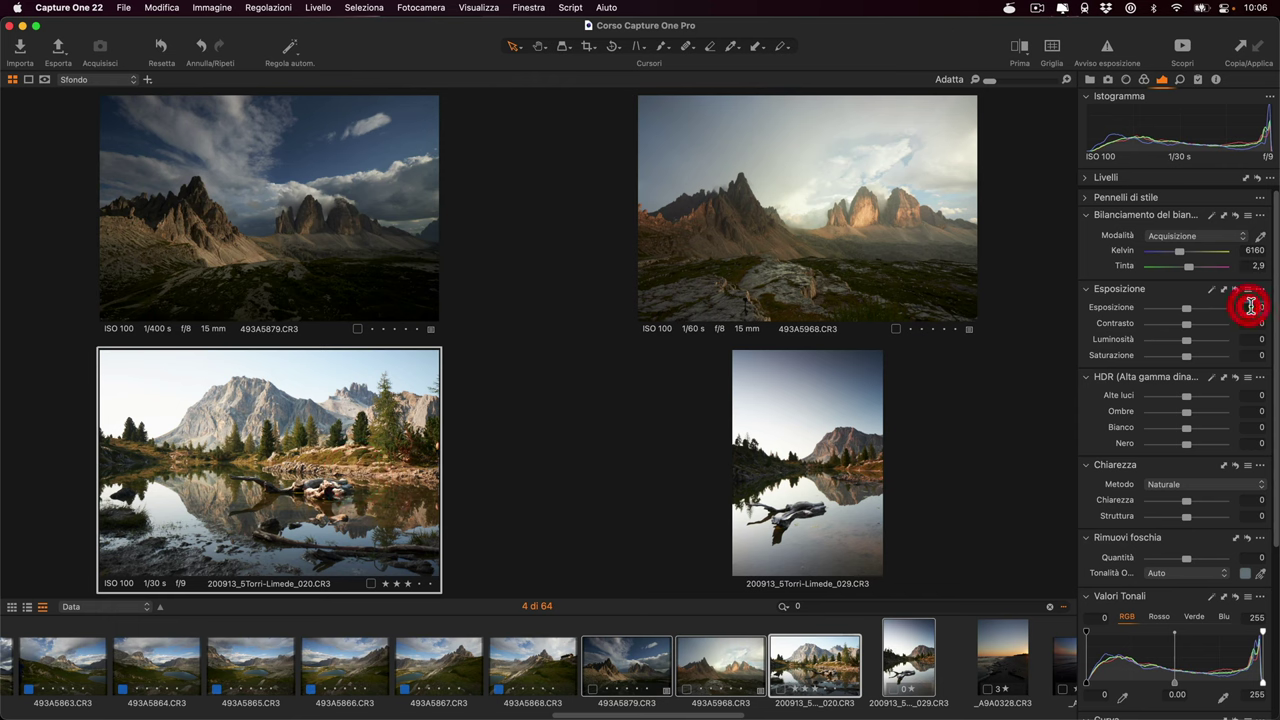
text(-2)
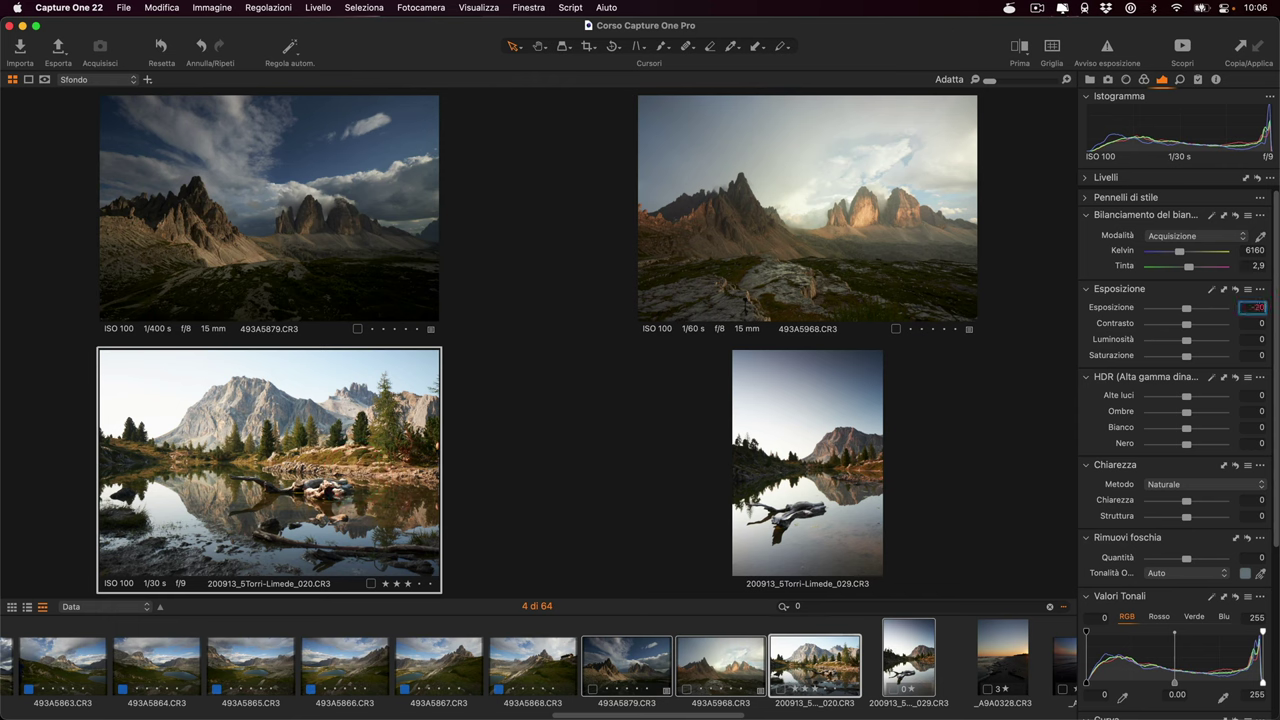
key(Return)
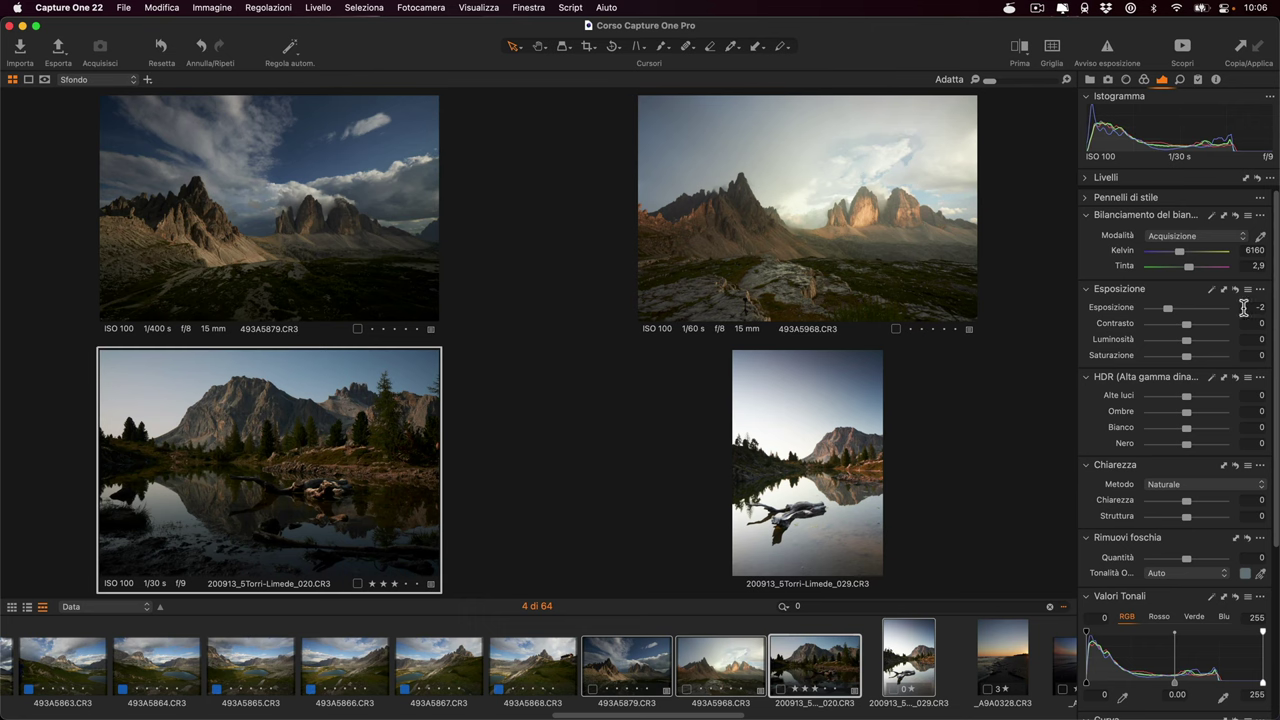
Select the portrait at exposure 0 and review each photo's exposure settings.
click(790, 458)
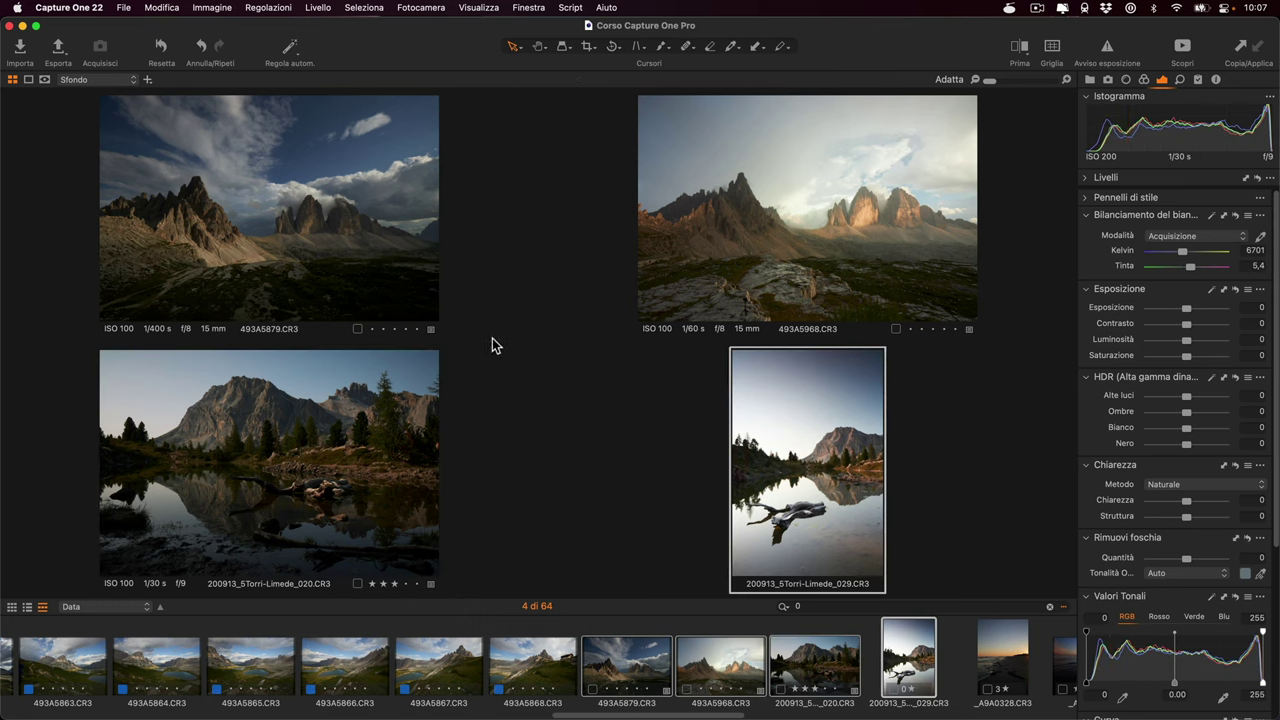
click(286, 245)
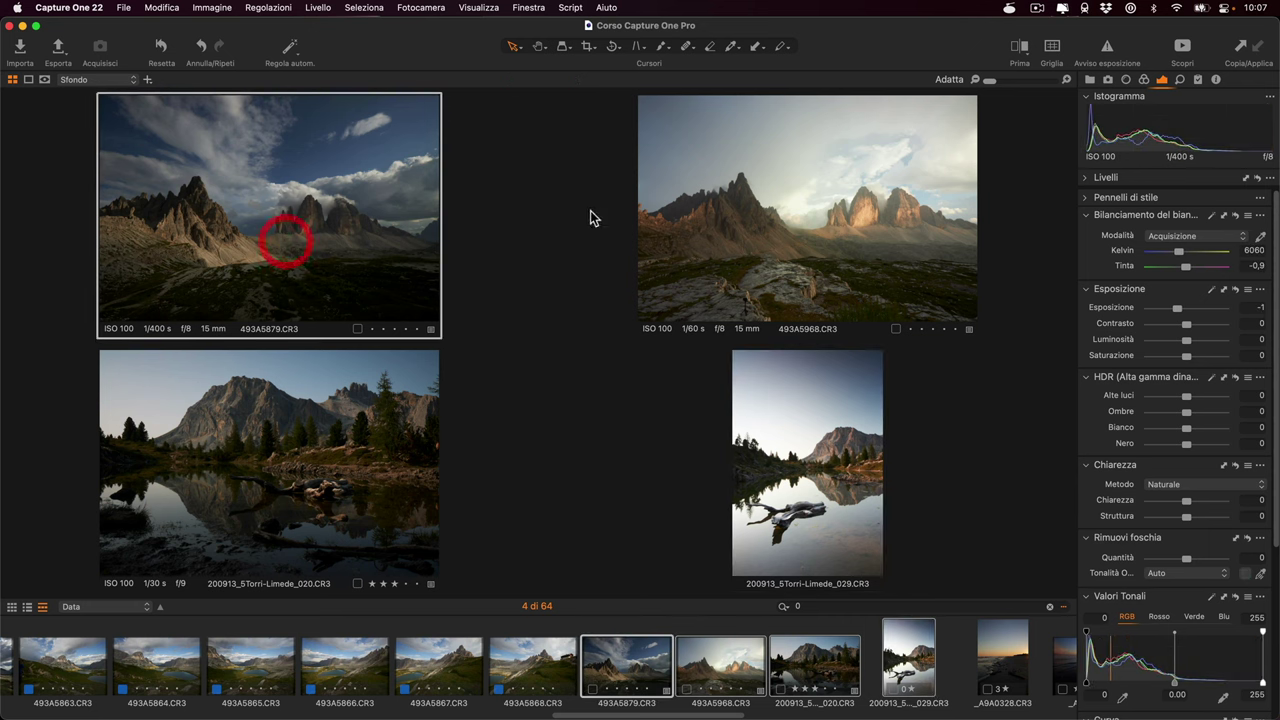
click(728, 195)
click(309, 466)
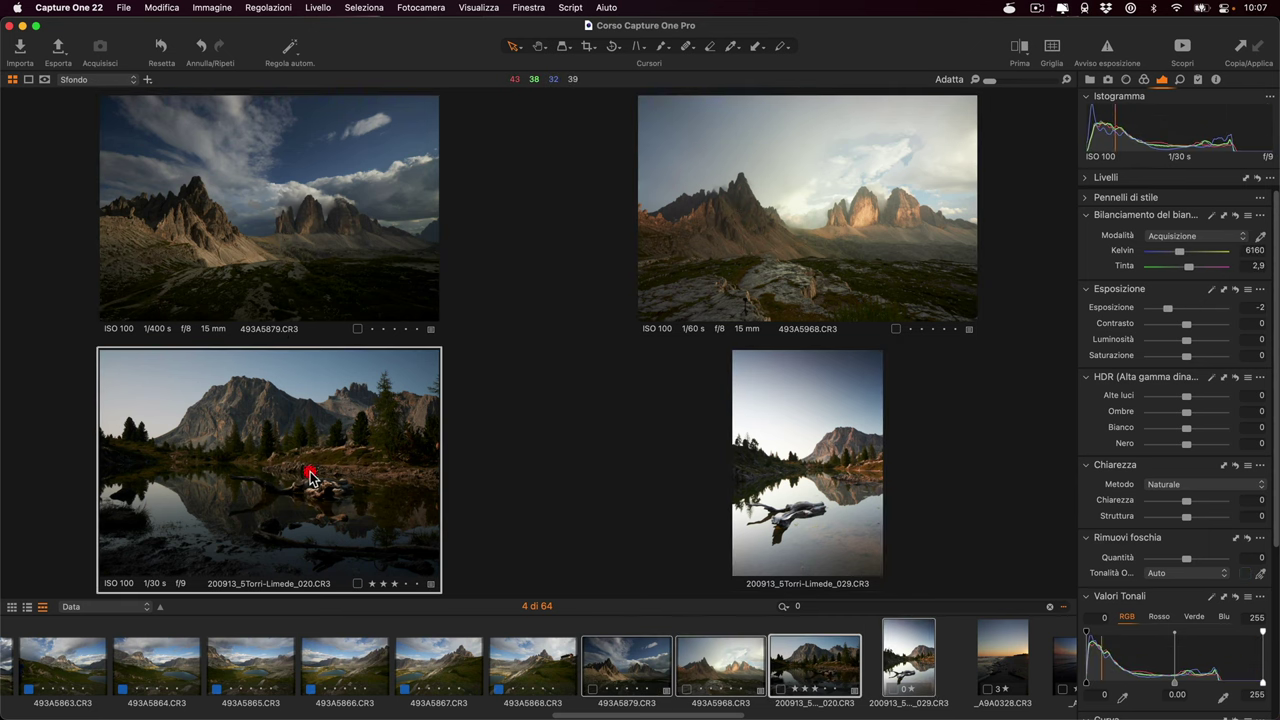
click(306, 289)
click(752, 240)
click(812, 440)
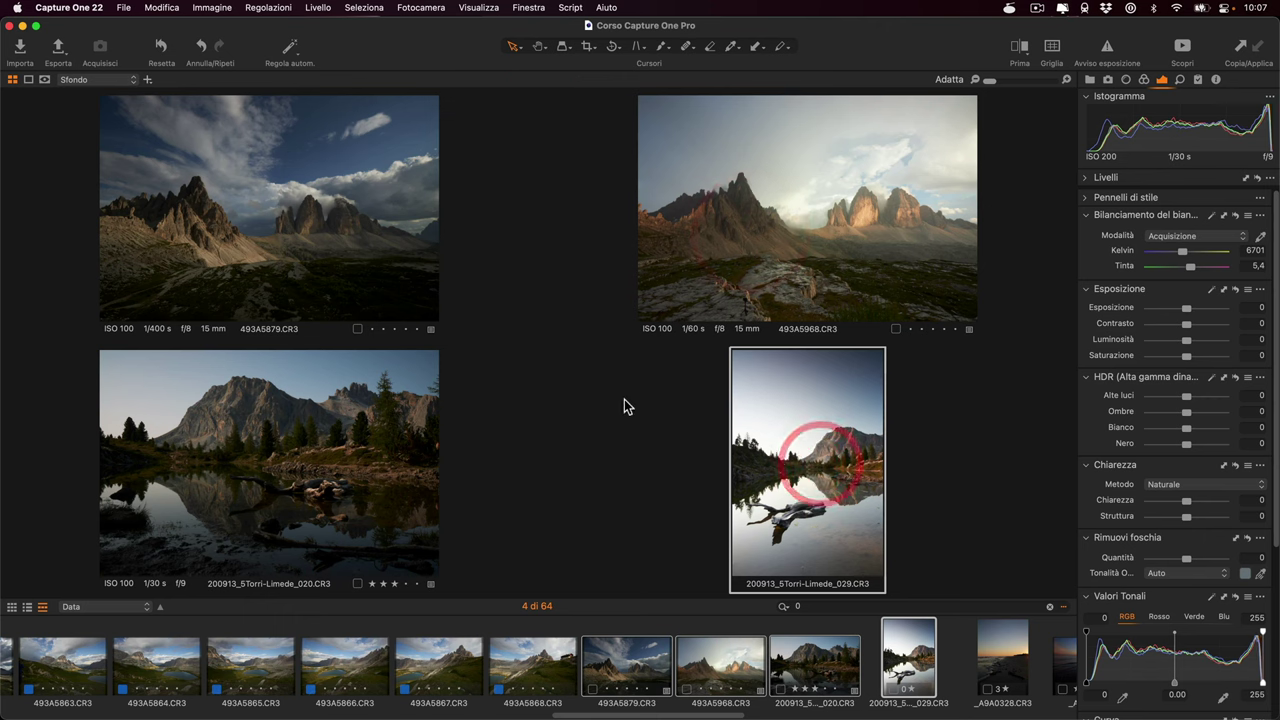
click(613, 405)
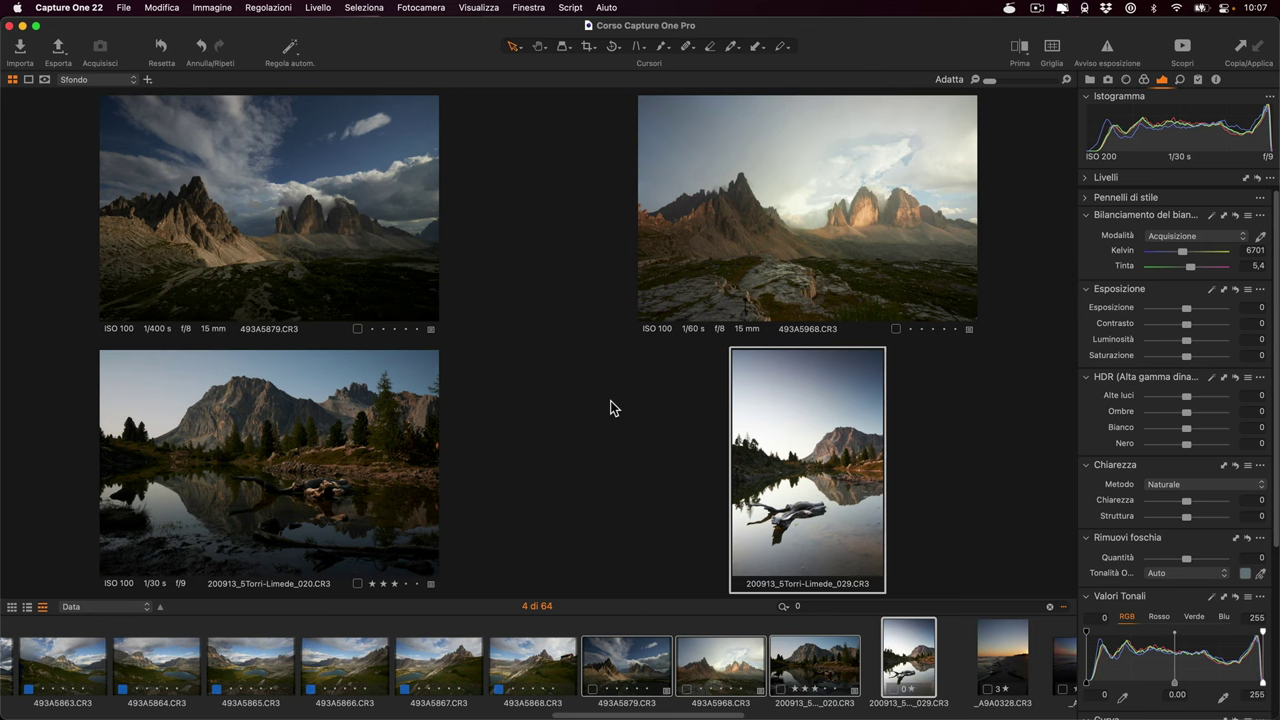
Show exposure captions and raise all four photos' exposure together by 0,5.
key(alt)
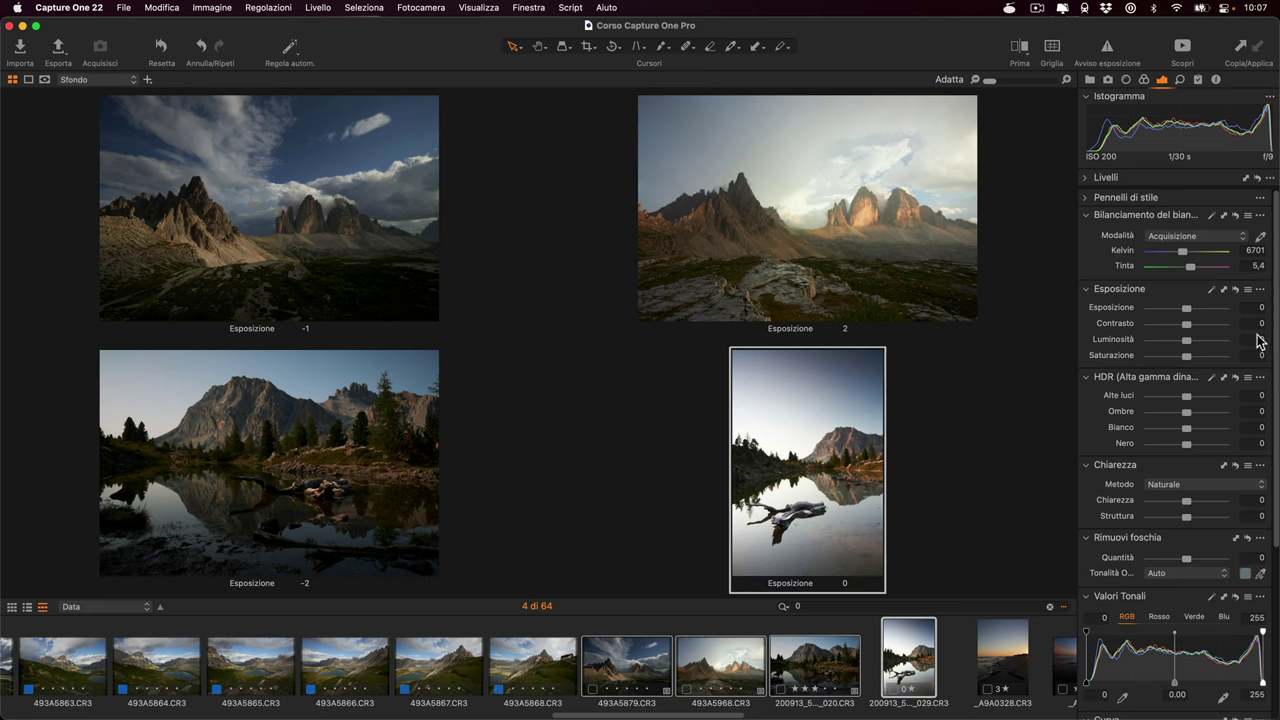
drag(1187, 308, 1192, 308)
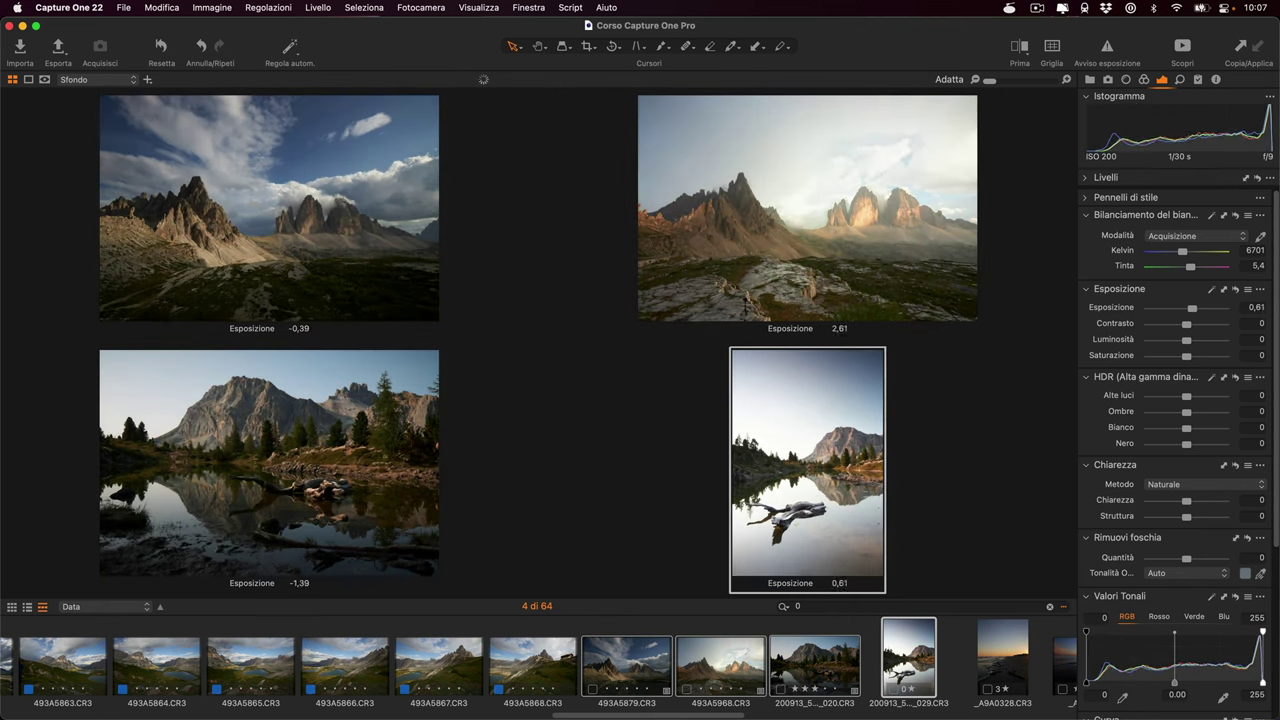
drag(1192, 308, 1191, 308)
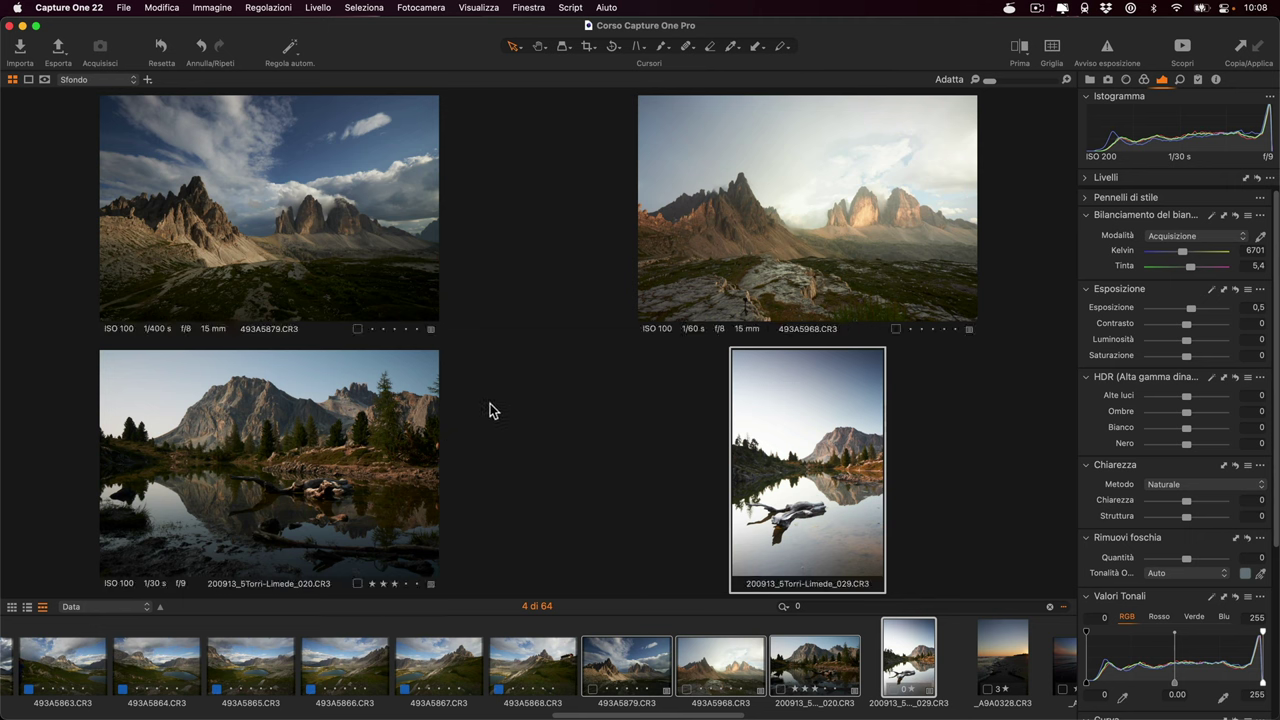
Set contrast to -12 on all four photos using the W speed-edit key and scrolling.
key(w)
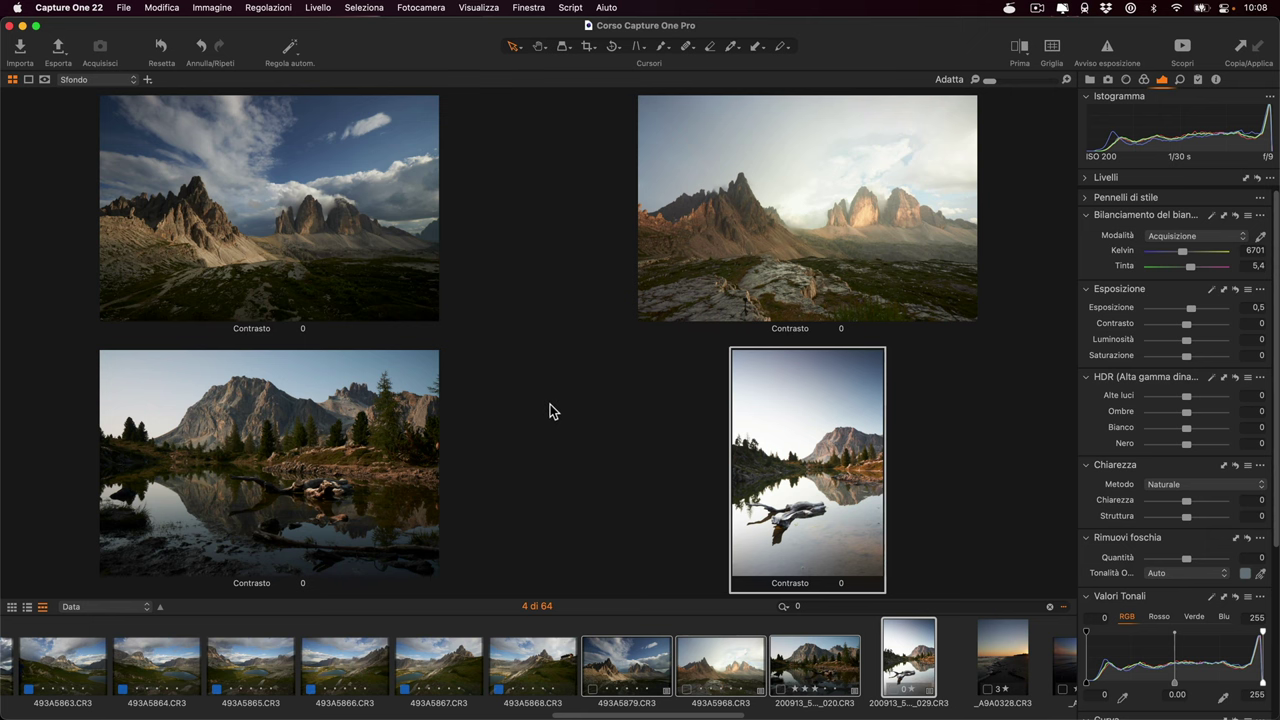
scroll(576, 403, up, 4)
scroll(577, 402, up, 4)
scroll(579, 398, up, 4)
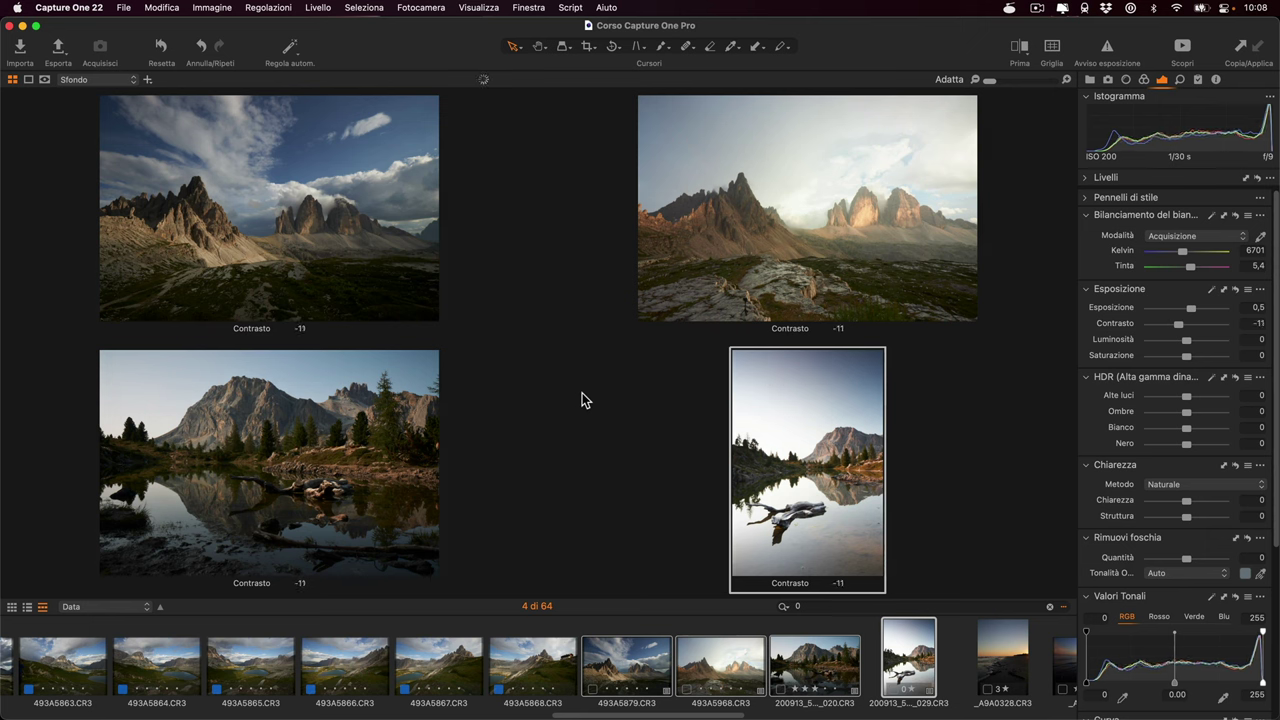
scroll(582, 393, up, 4)
scroll(582, 394, down, 5)
scroll(582, 394, down, 5)
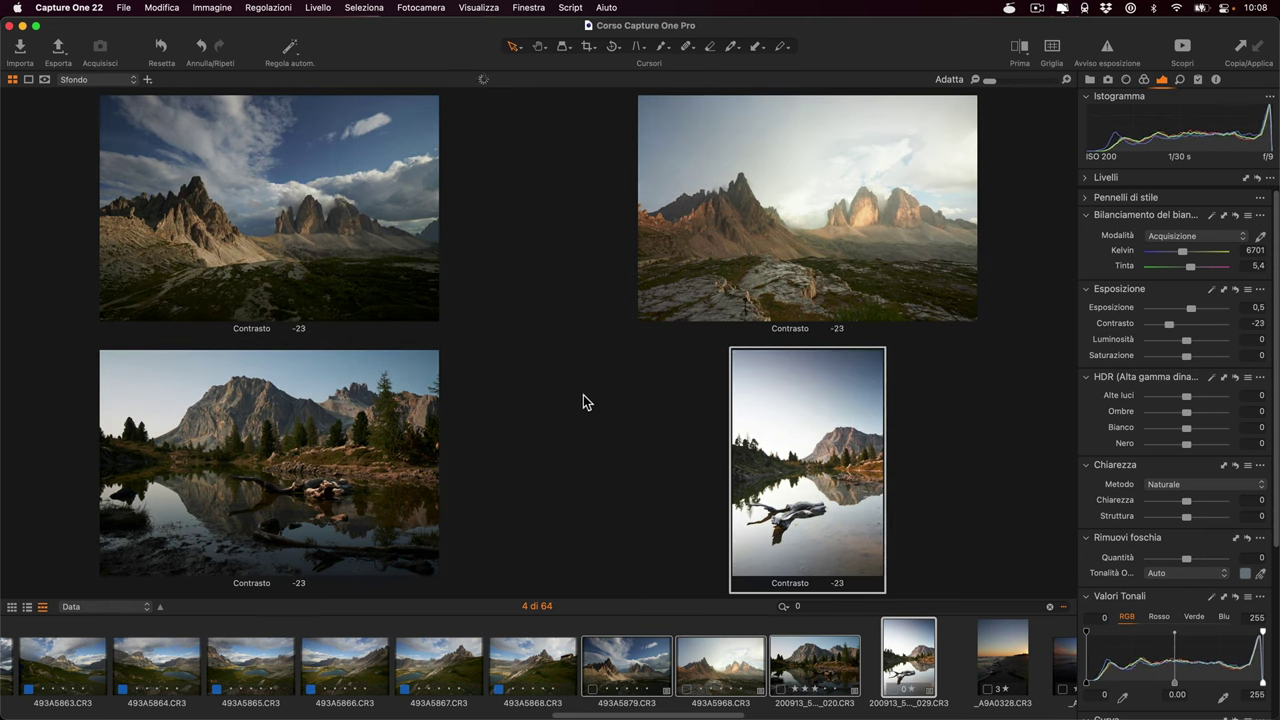
scroll(584, 402, down, 2)
scroll(594, 406, up, 5)
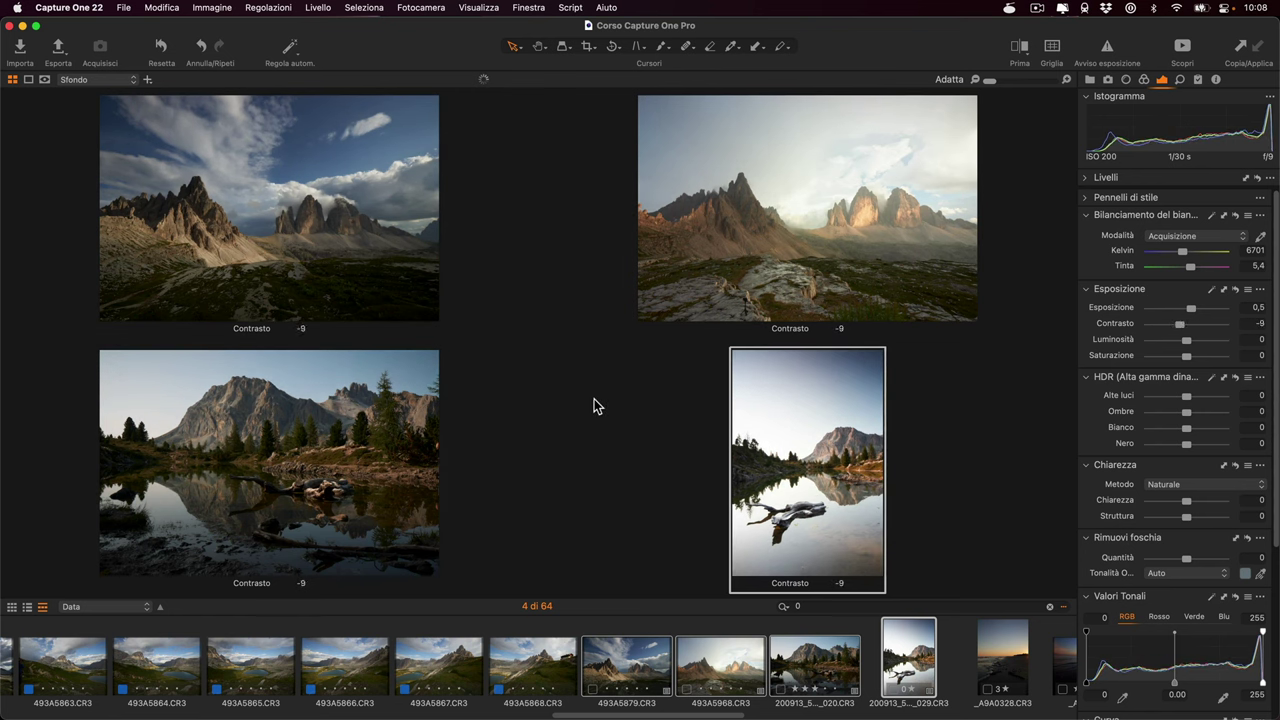
scroll(594, 406, up, 2)
scroll(594, 406, up, 1)
scroll(595, 406, up, 1)
scroll(595, 406, up, 1)
scroll(595, 406, down, 4)
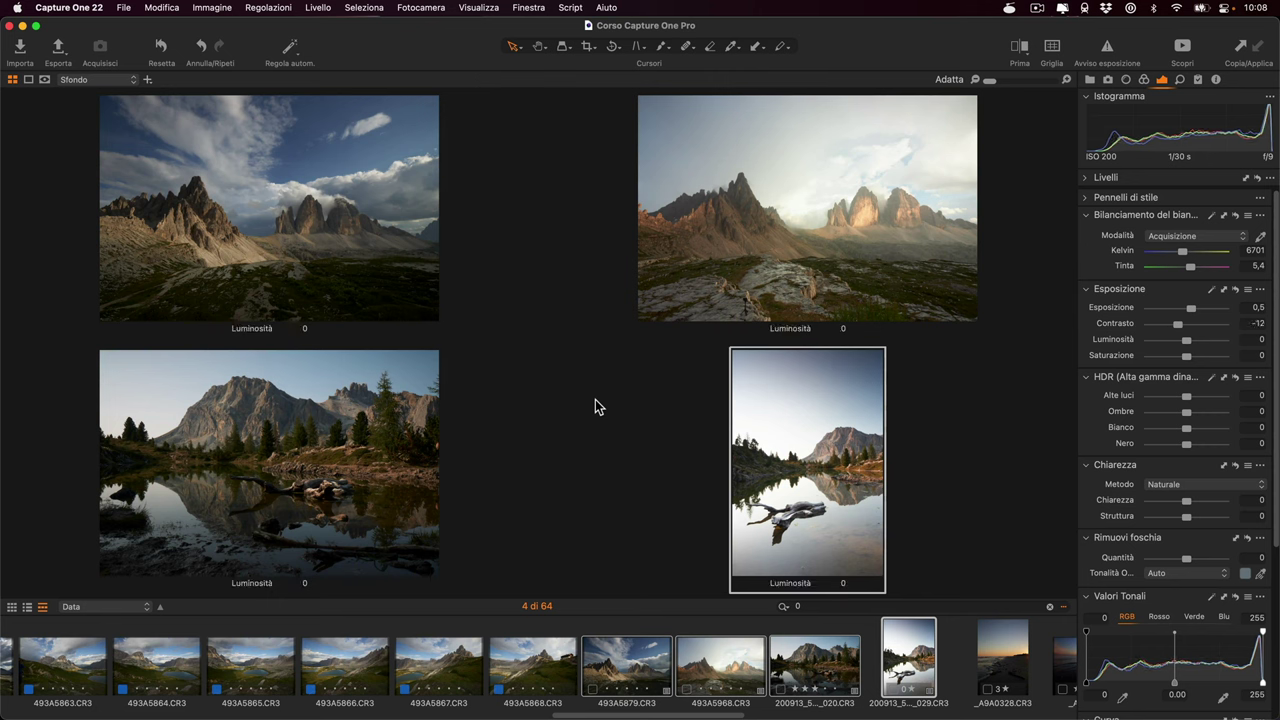
scroll(595, 406, up, 3)
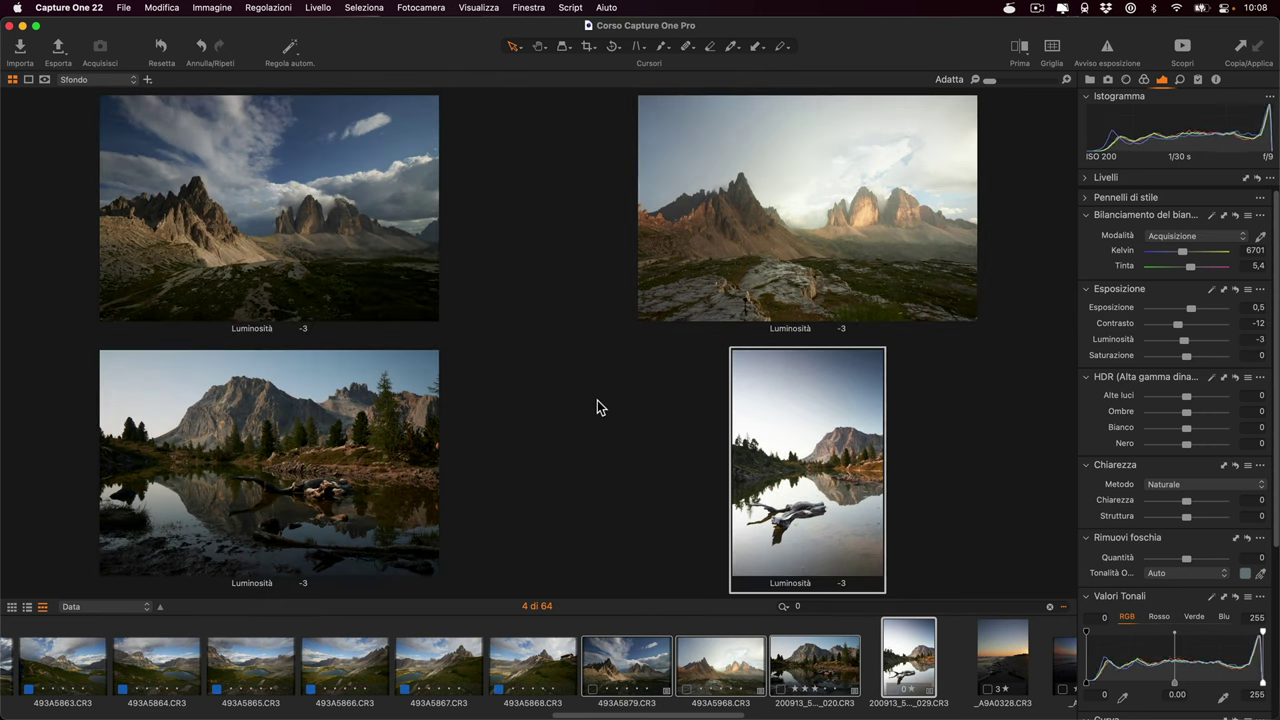
Raise saturation to 70 on all four photos with the R speed-edit key.
key(r)
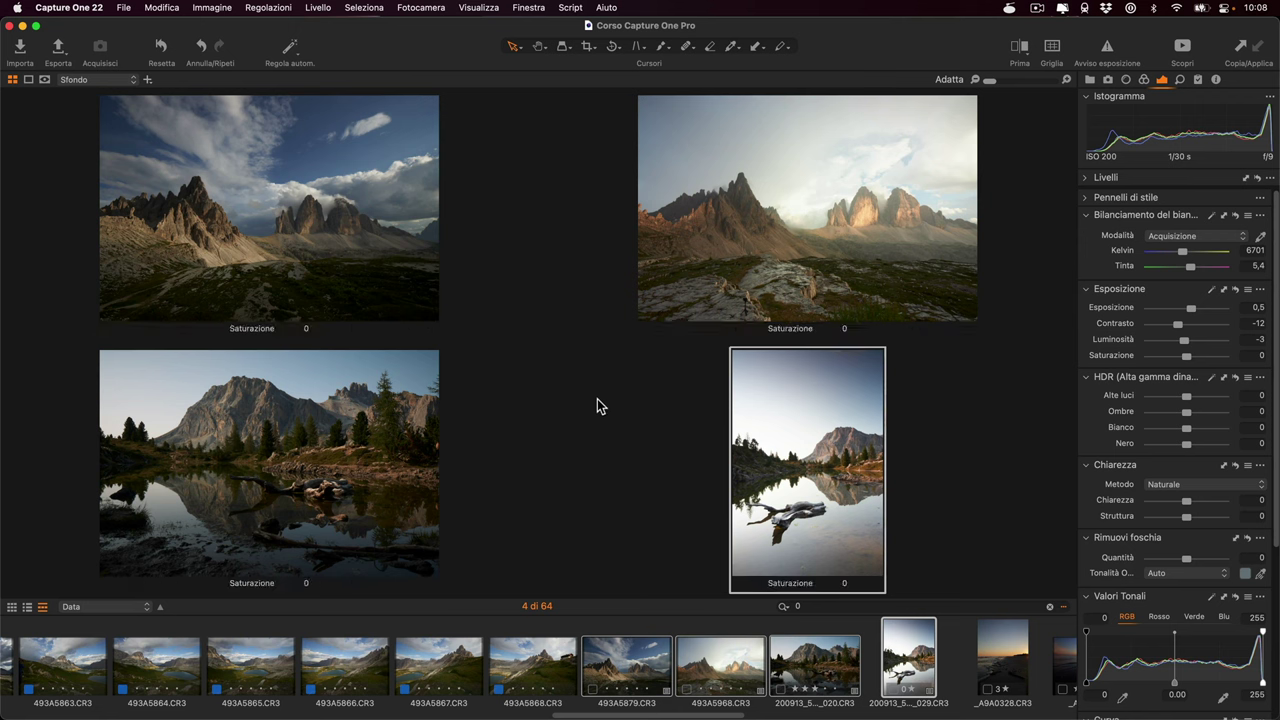
scroll(597, 406, up, 4)
scroll(597, 406, up, 3)
scroll(597, 406, up, 3)
scroll(597, 406, up, 3)
scroll(597, 406, up, 8)
Set highlights -17, shadows -3 and whites 2 using the A, S and D speed-edit keys.
key(a)
scroll(596, 406, down, 3)
scroll(596, 406, down, 3)
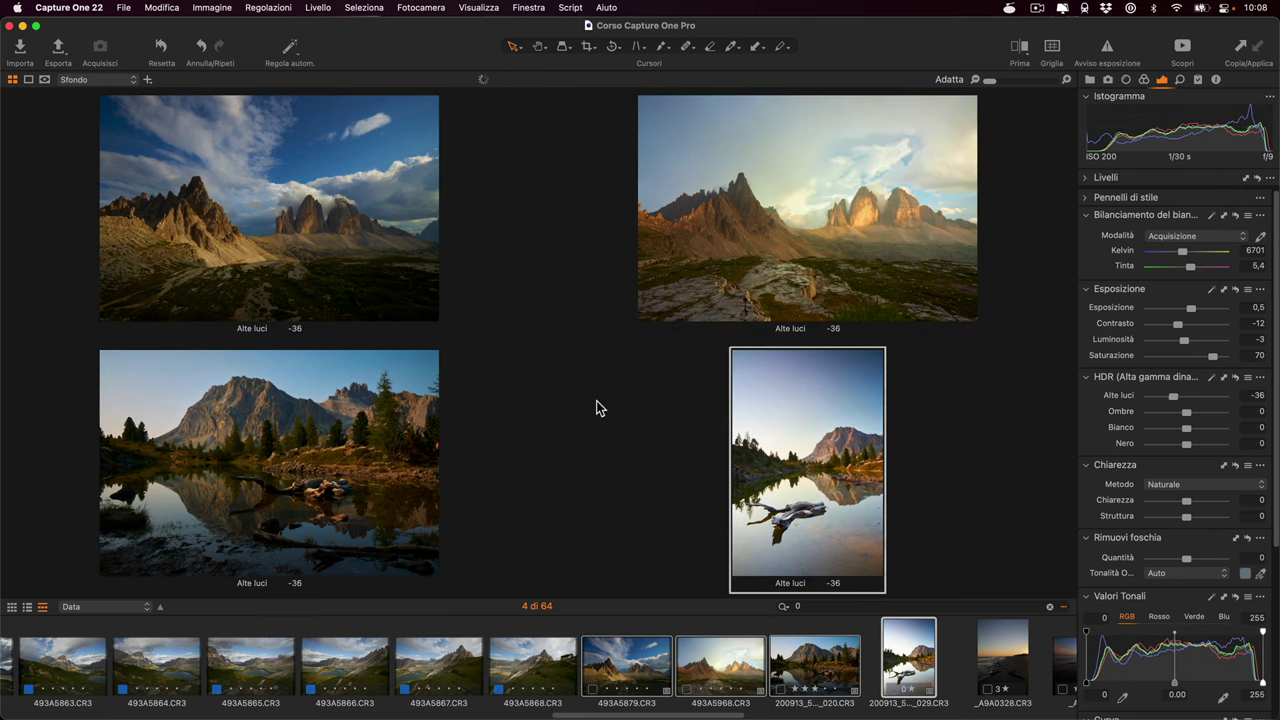
key(s)
scroll(596, 406, down, 2)
scroll(596, 406, down, 1)
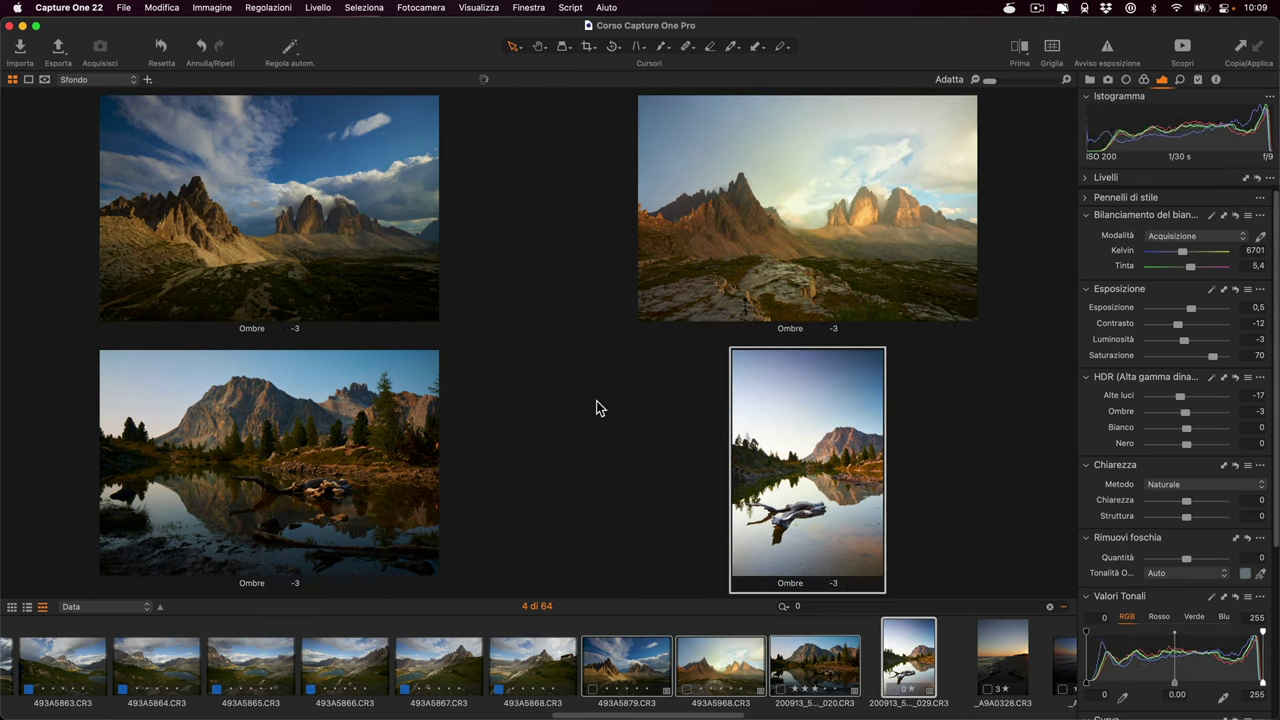
key(d)
scroll(598, 408, down, 3)
scroll(598, 408, down, 2)
scroll(596, 409, up, 5)
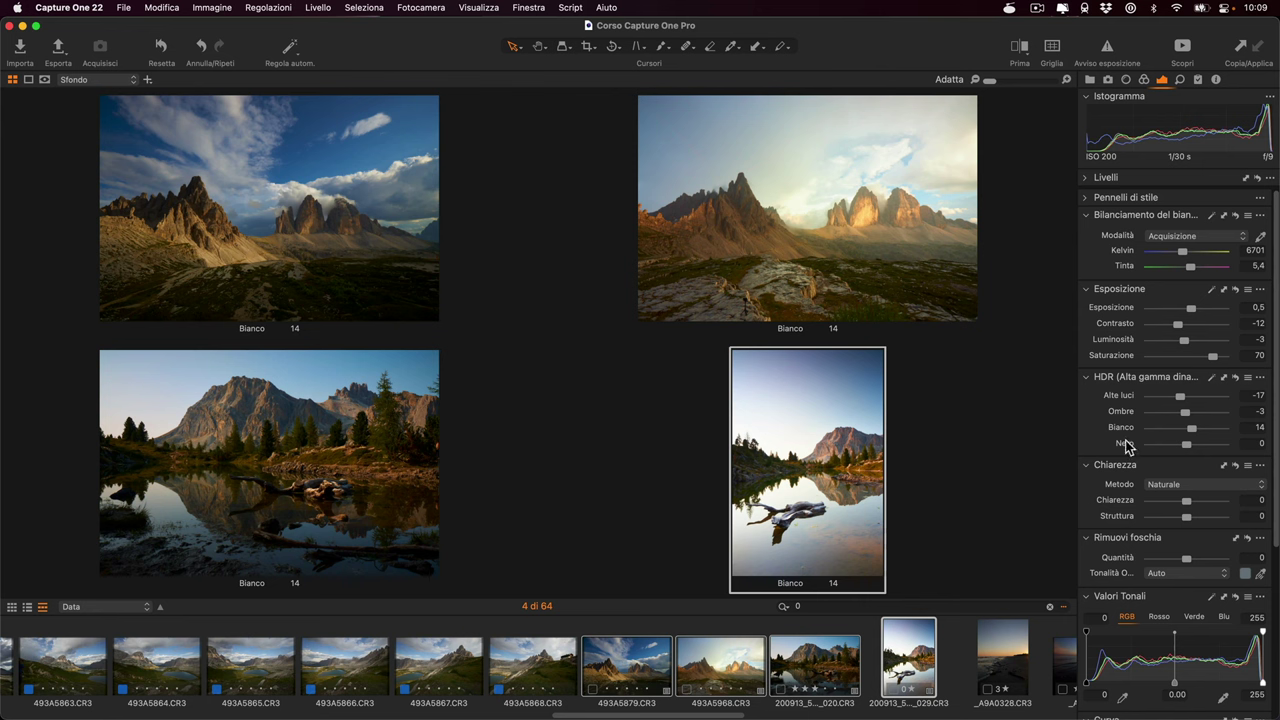
scroll(555, 410, down, 4)
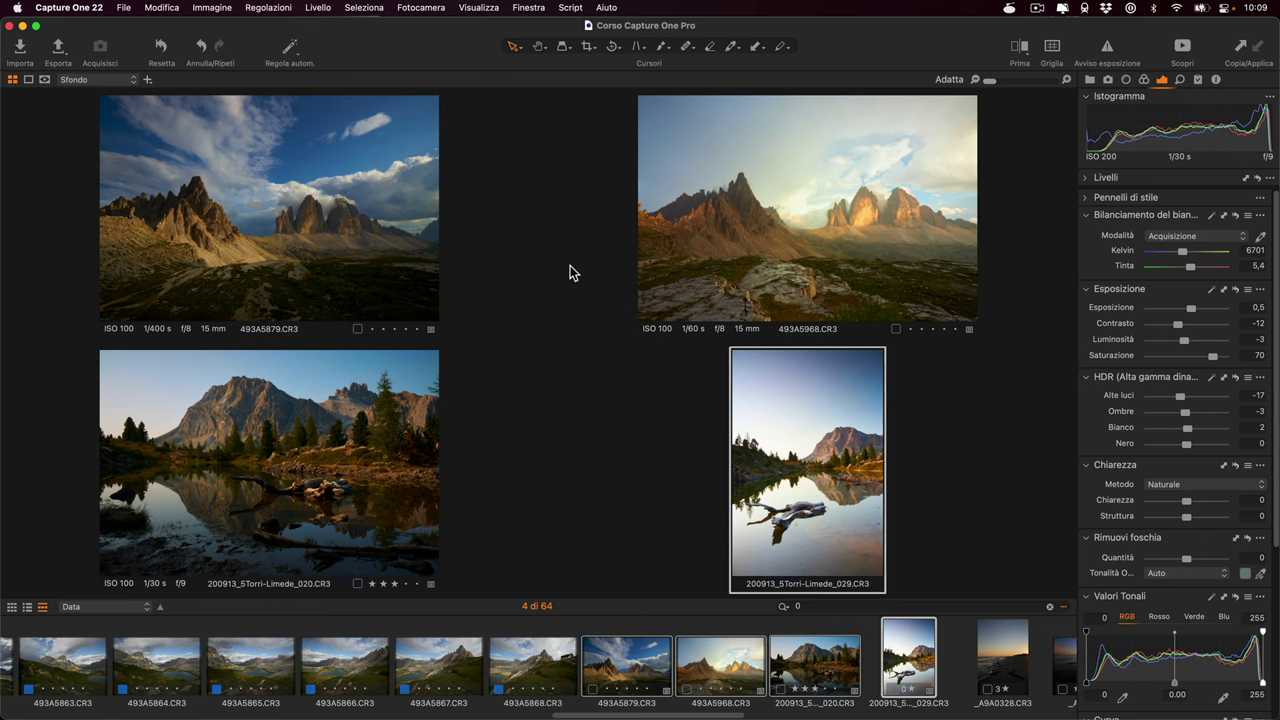
click(162, 7)
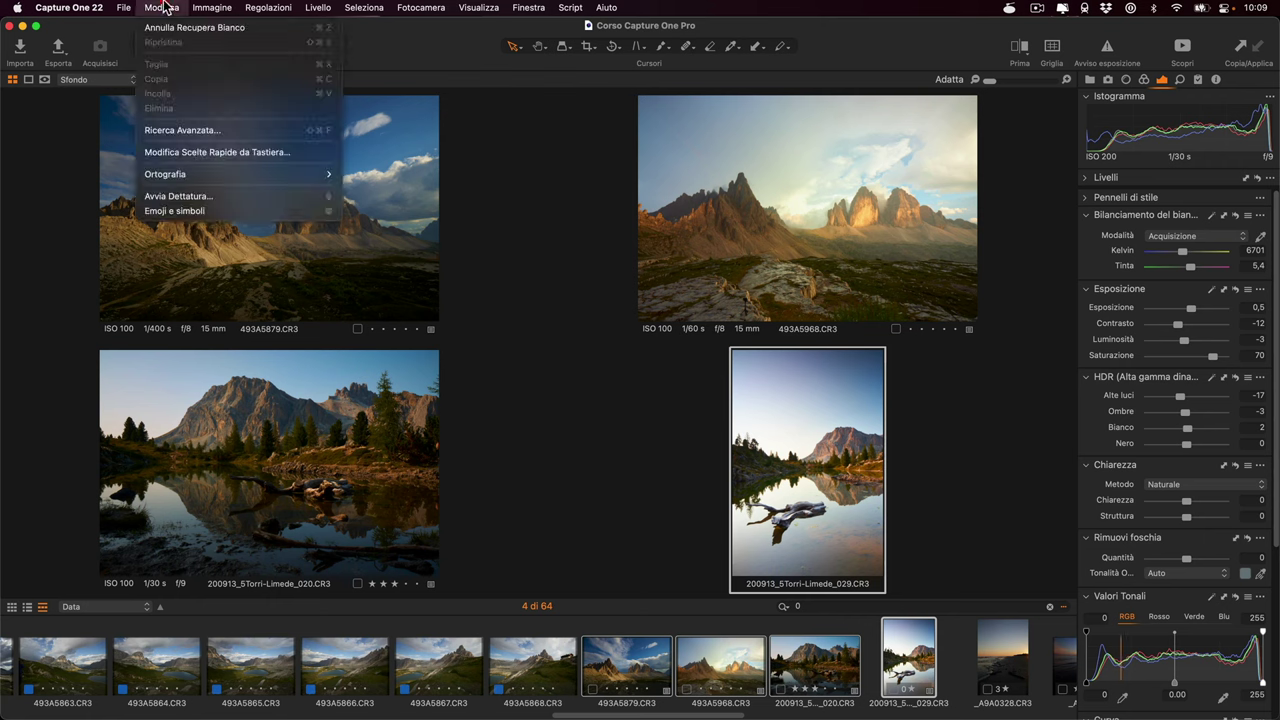
Browse the speed-edit shortcut keys, cancel the custom shortcut set, and close the shortcuts editor.
click(228, 154)
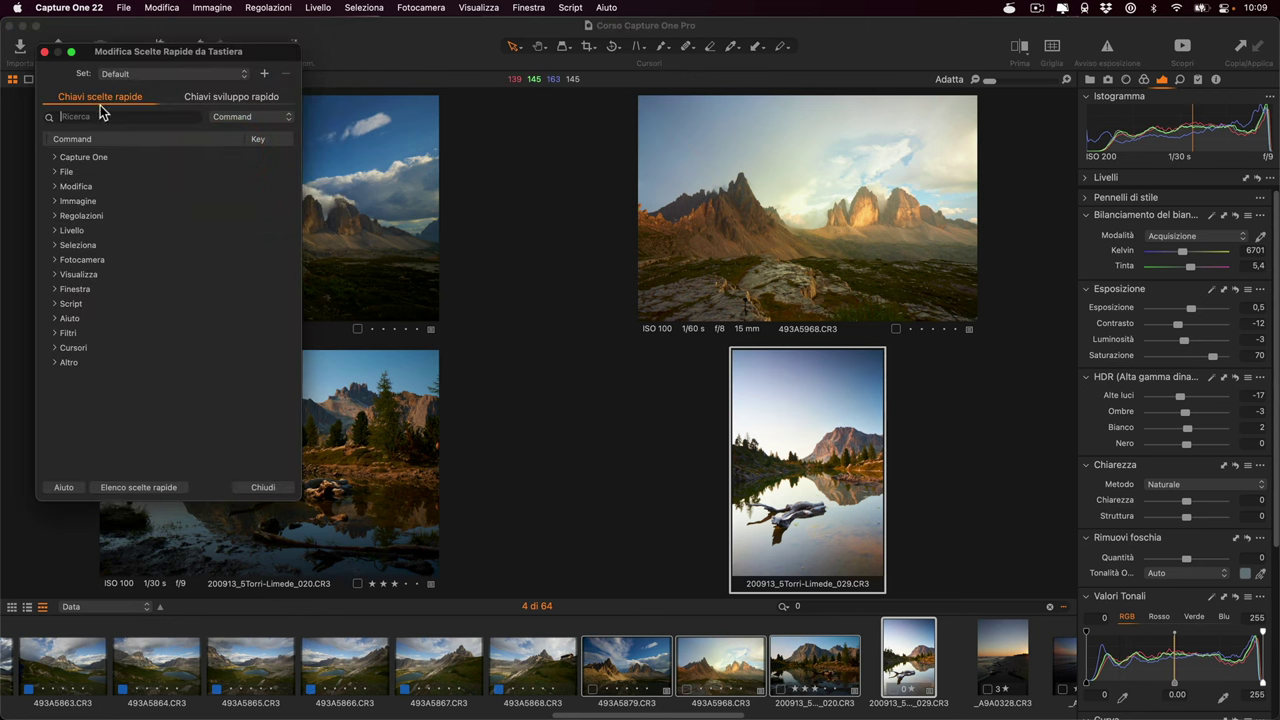
click(54, 201)
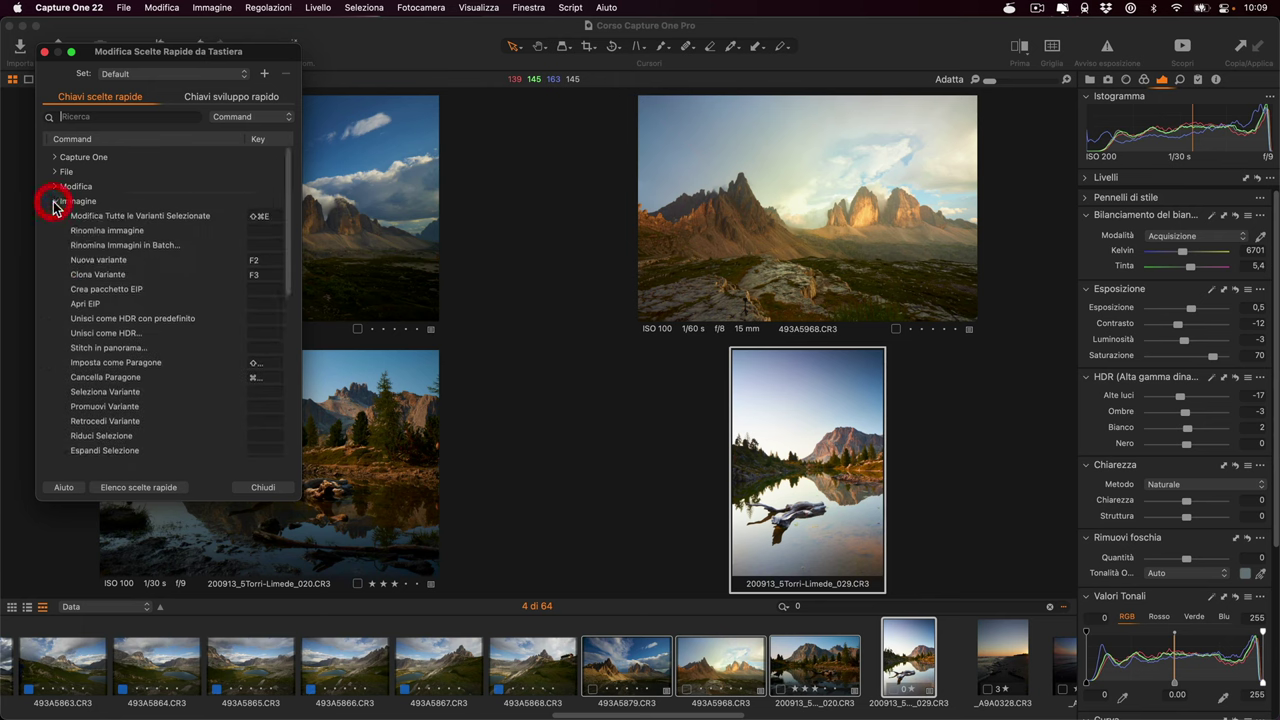
click(54, 154)
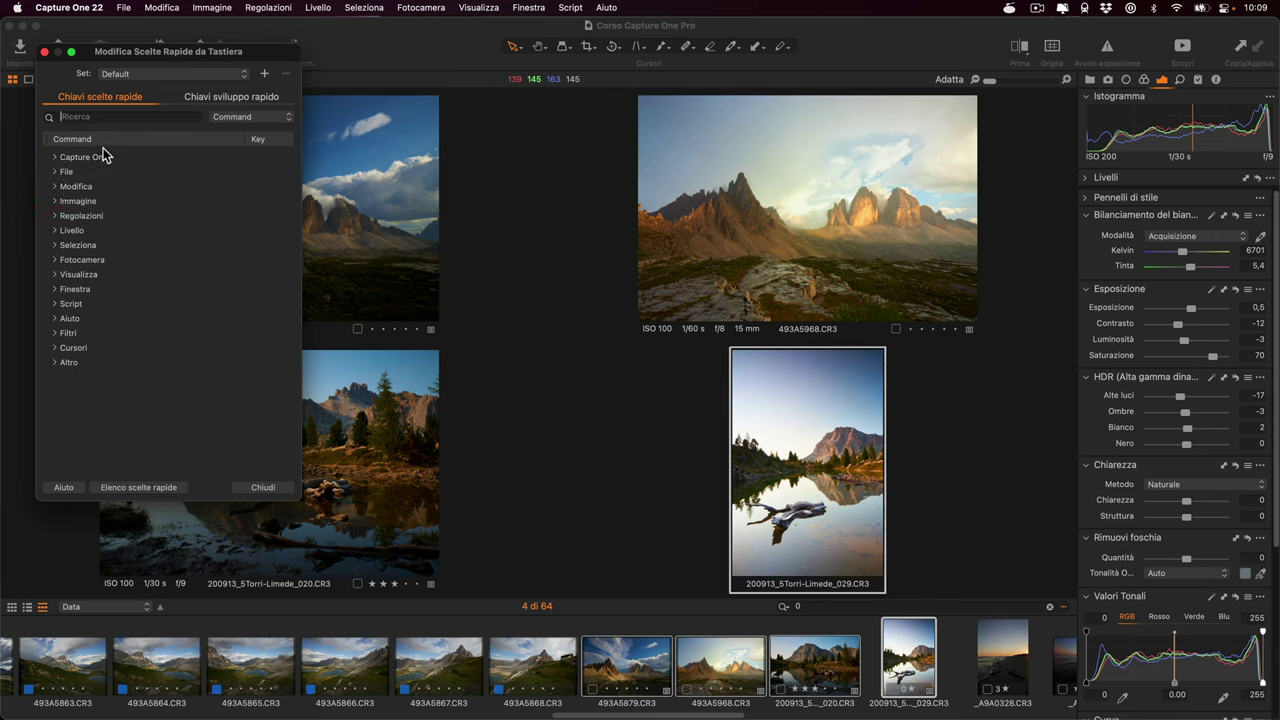
click(227, 99)
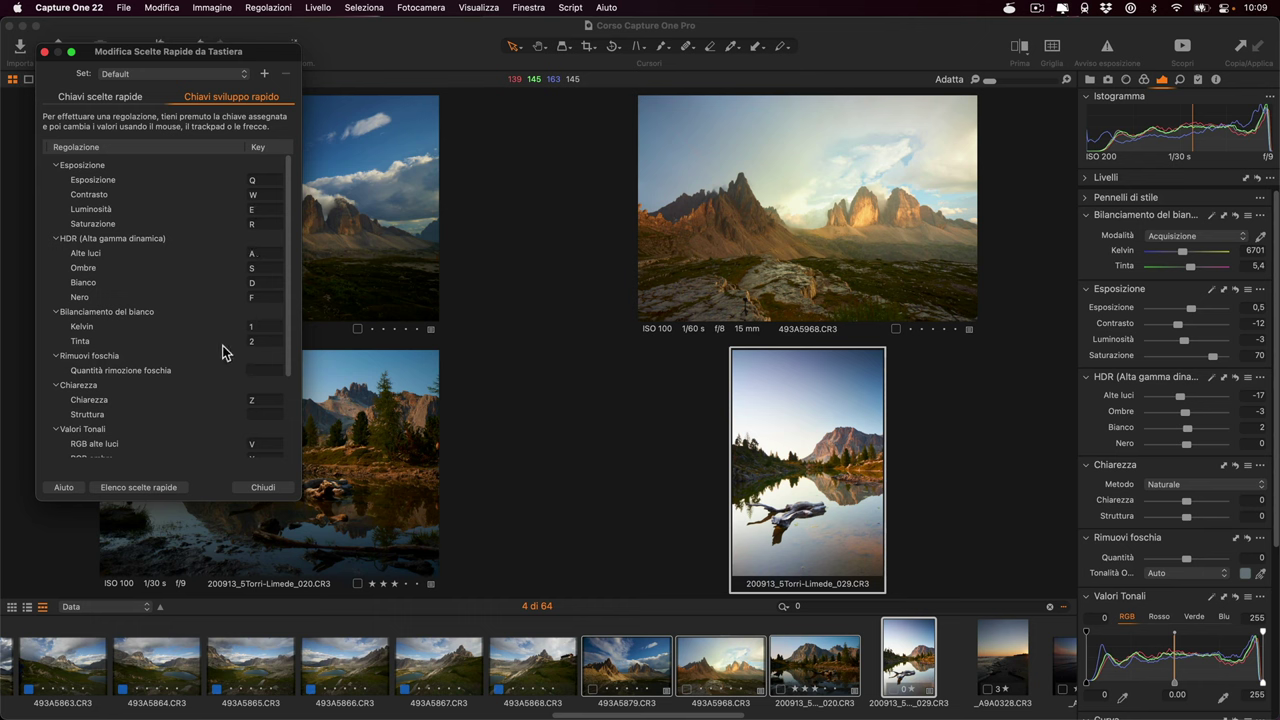
scroll(226, 352, down, 2)
scroll(223, 353, down, 2)
scroll(220, 354, down, 2)
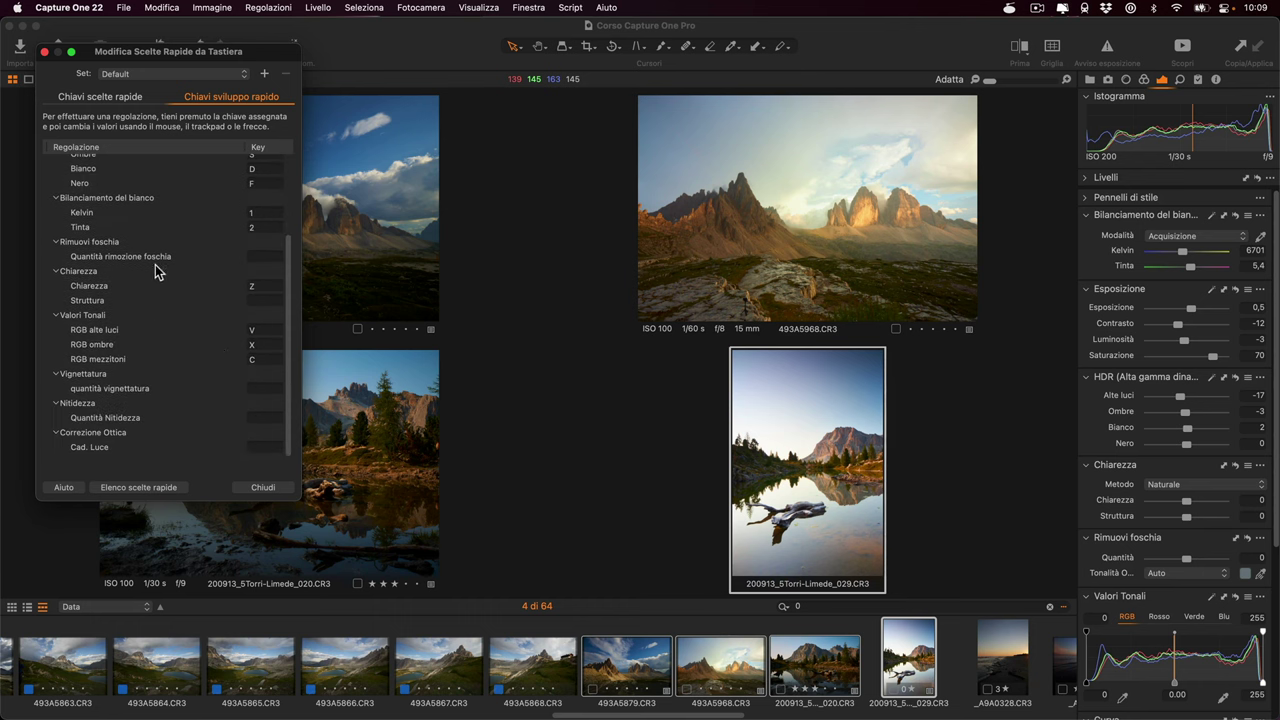
click(268, 424)
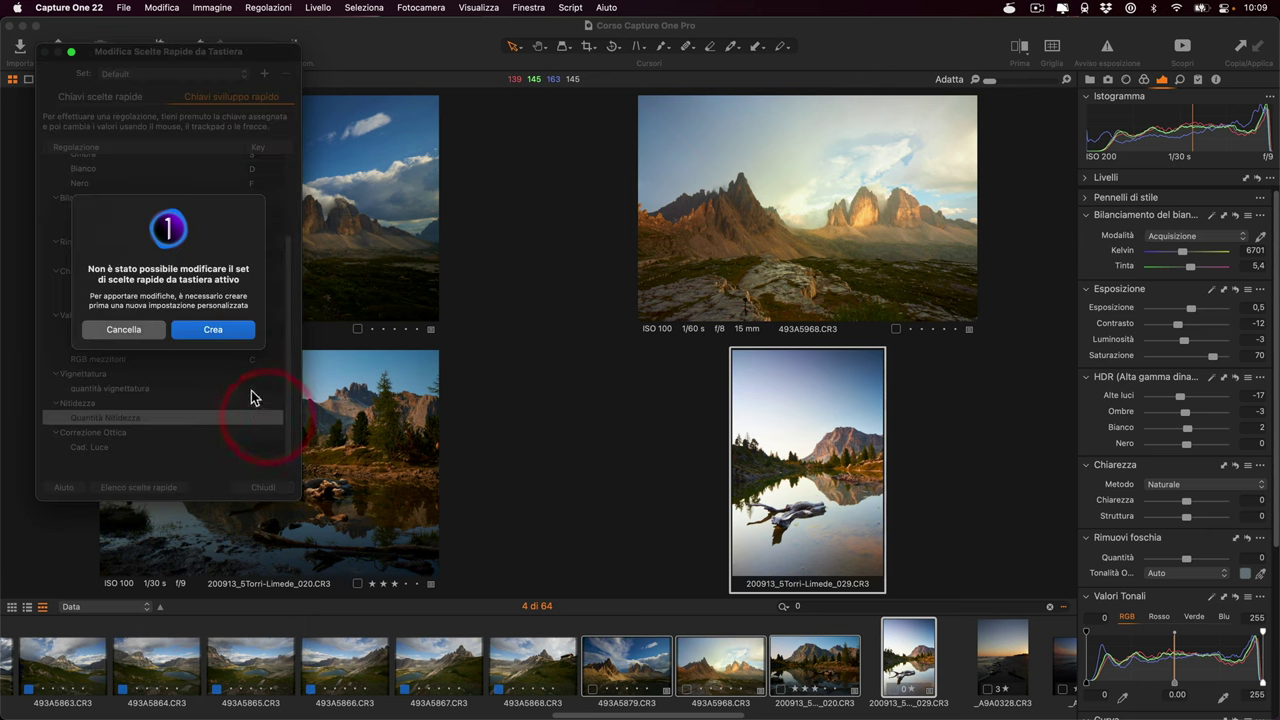
click(153, 338)
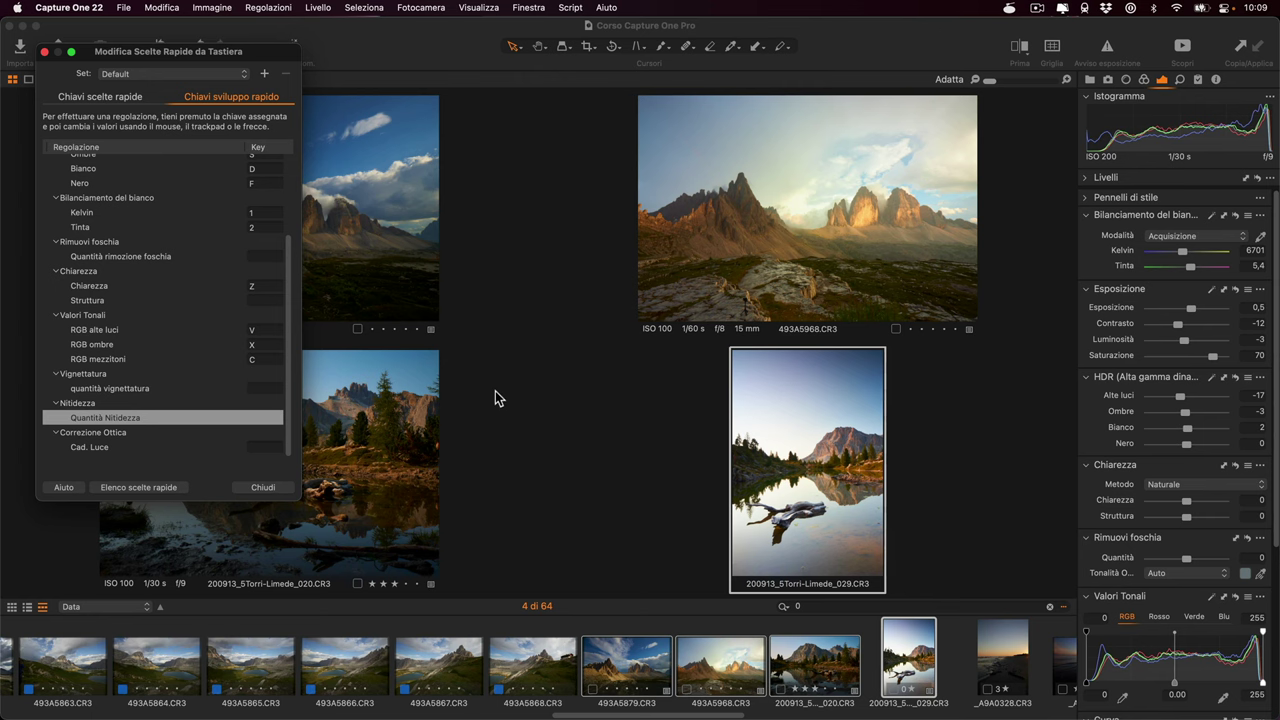
click(44, 51)
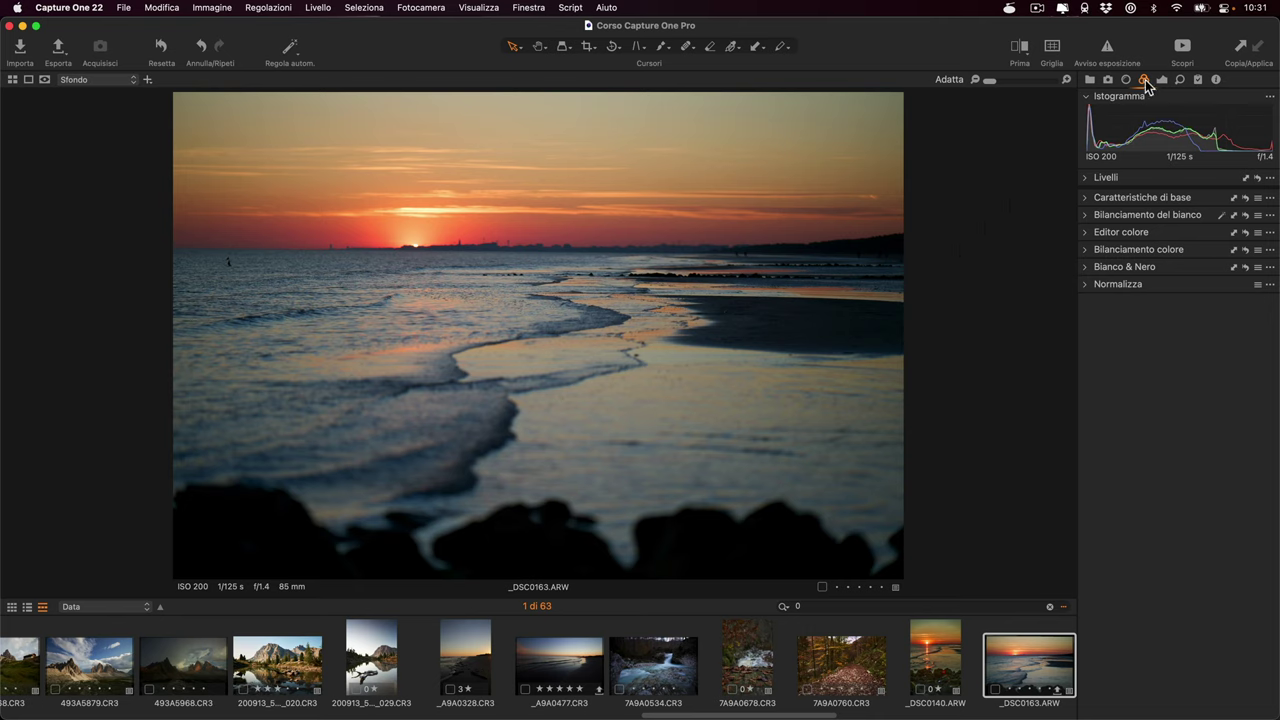
Keep the Sony A7C ProStandard ICC profile in the base characteristics.
click(1085, 198)
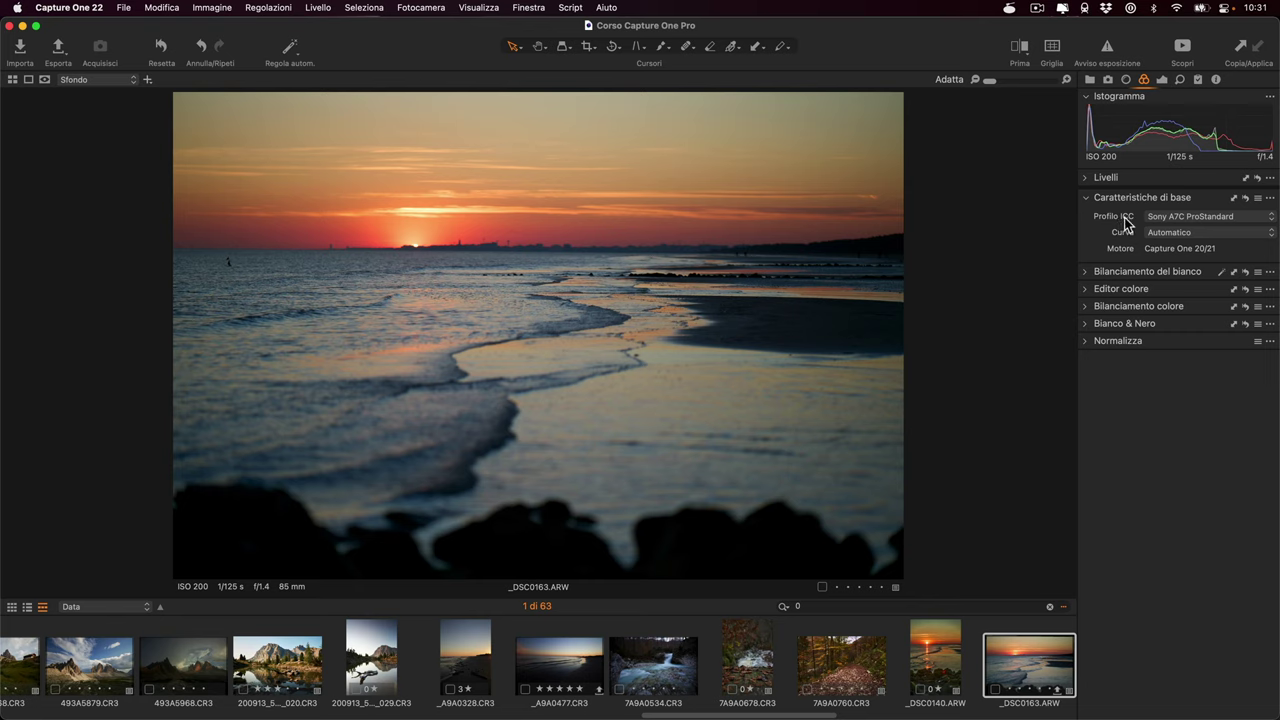
click(1180, 219)
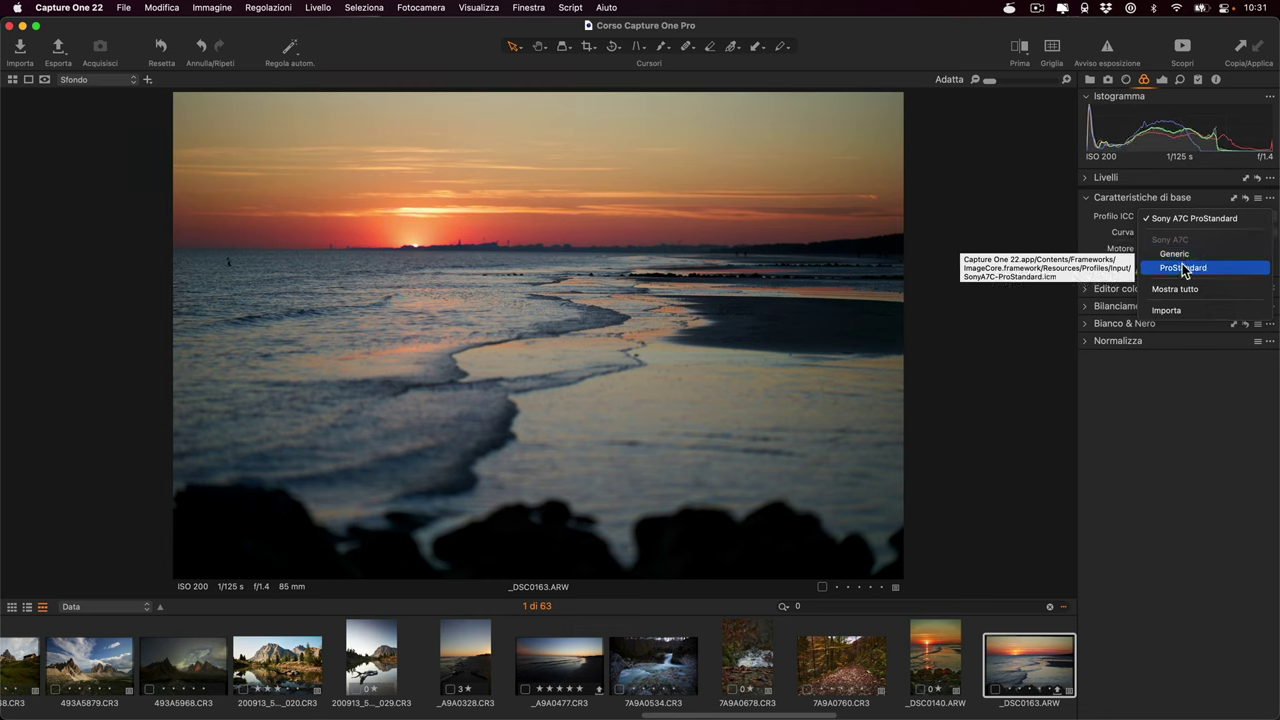
click(1183, 268)
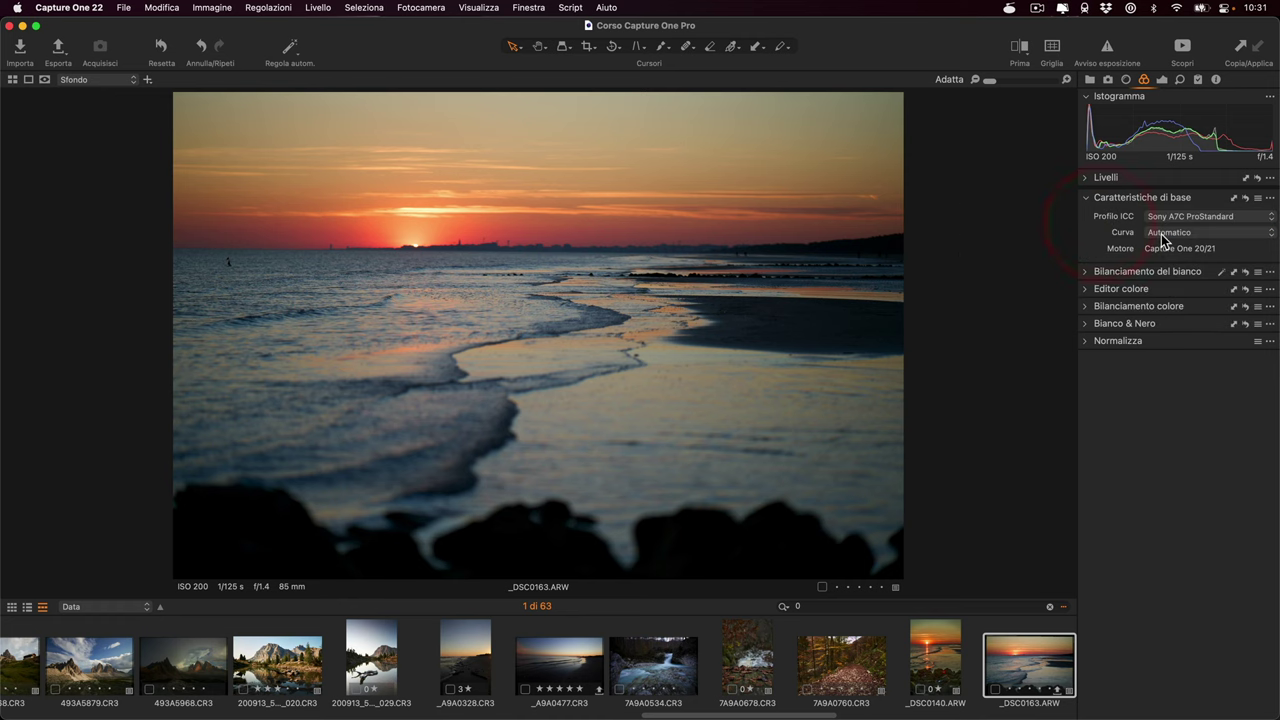
Try high-contrast, film and linear curves, restore Automatico, and show white balance (4685 K, tint 3,9).
click(1163, 238)
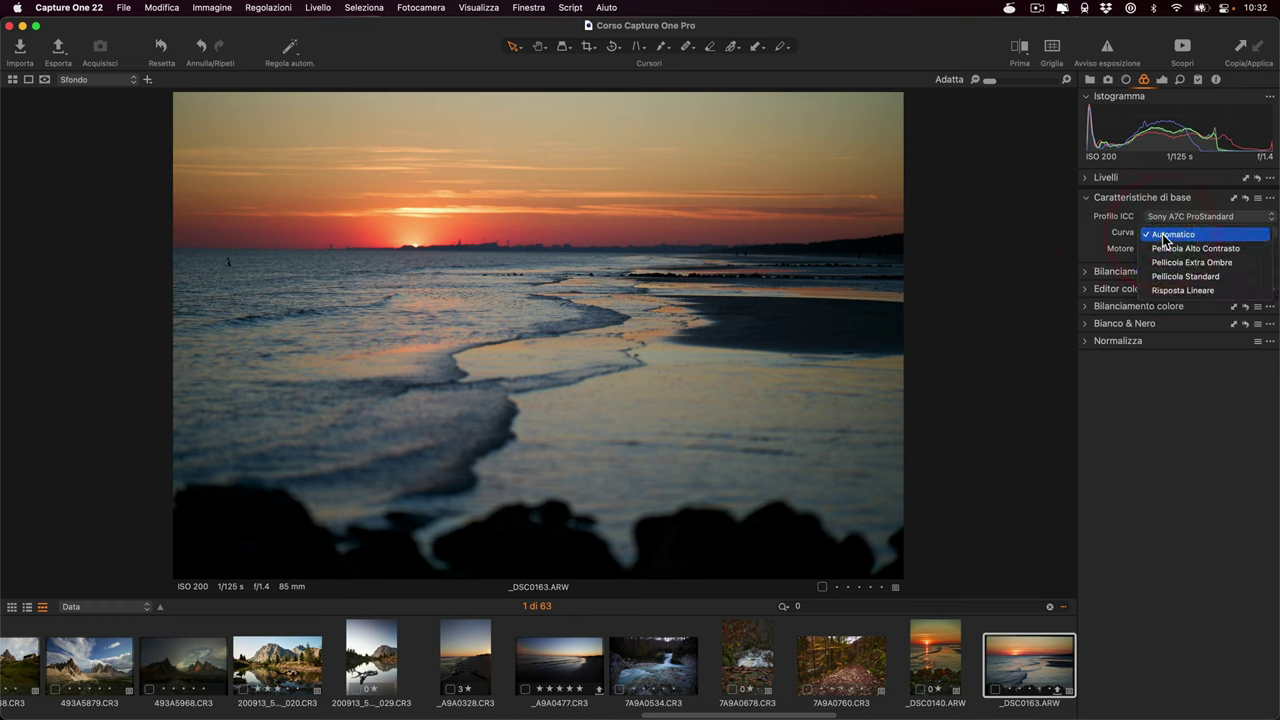
click(1181, 249)
click(1185, 276)
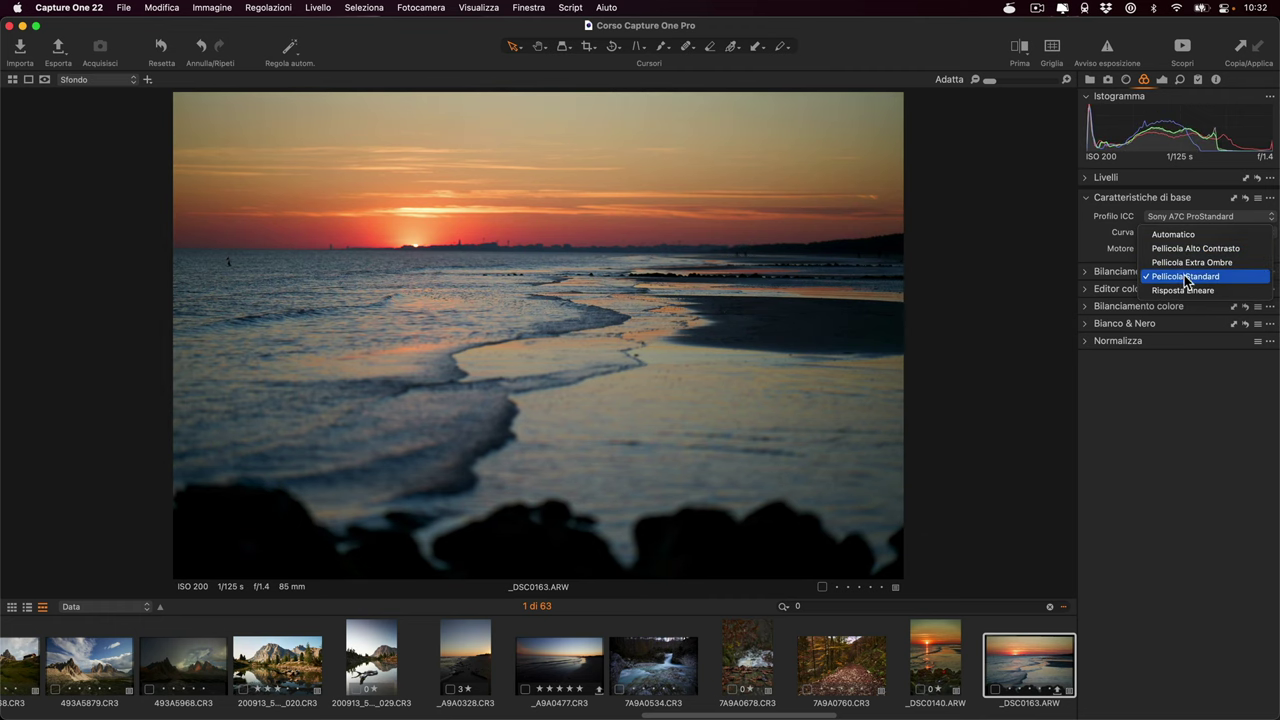
click(1173, 234)
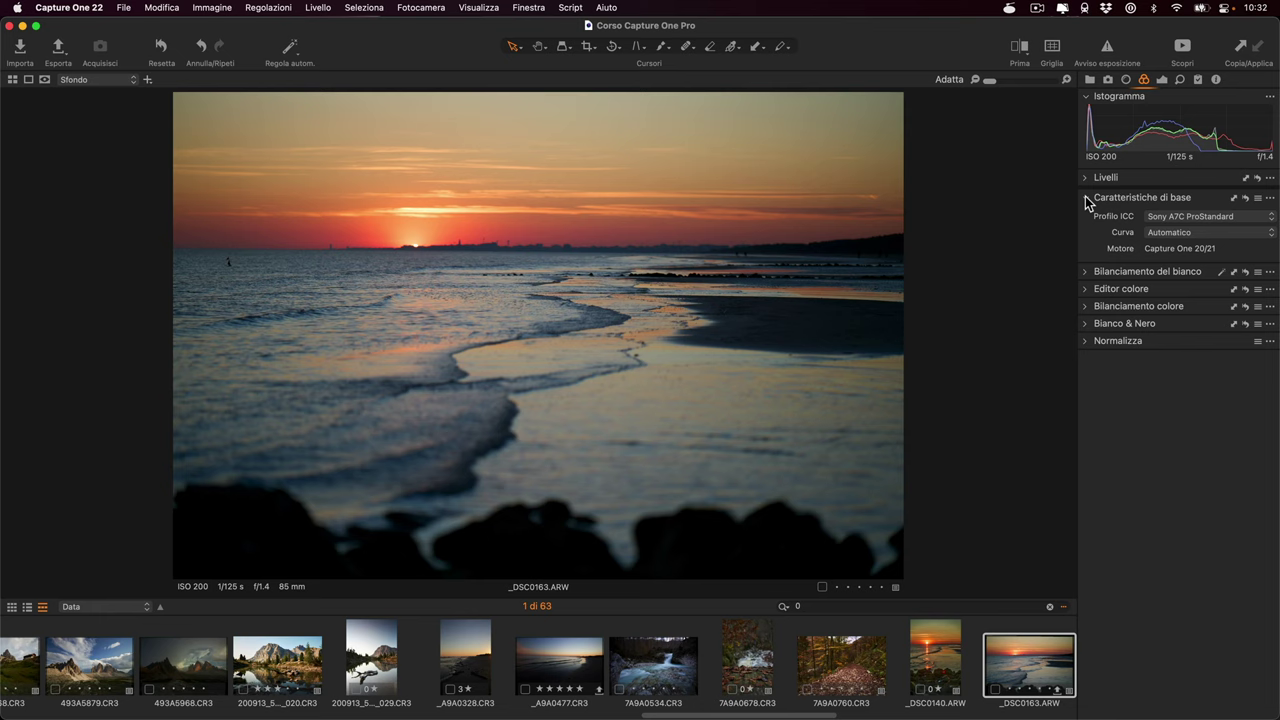
click(1085, 198)
click(1085, 215)
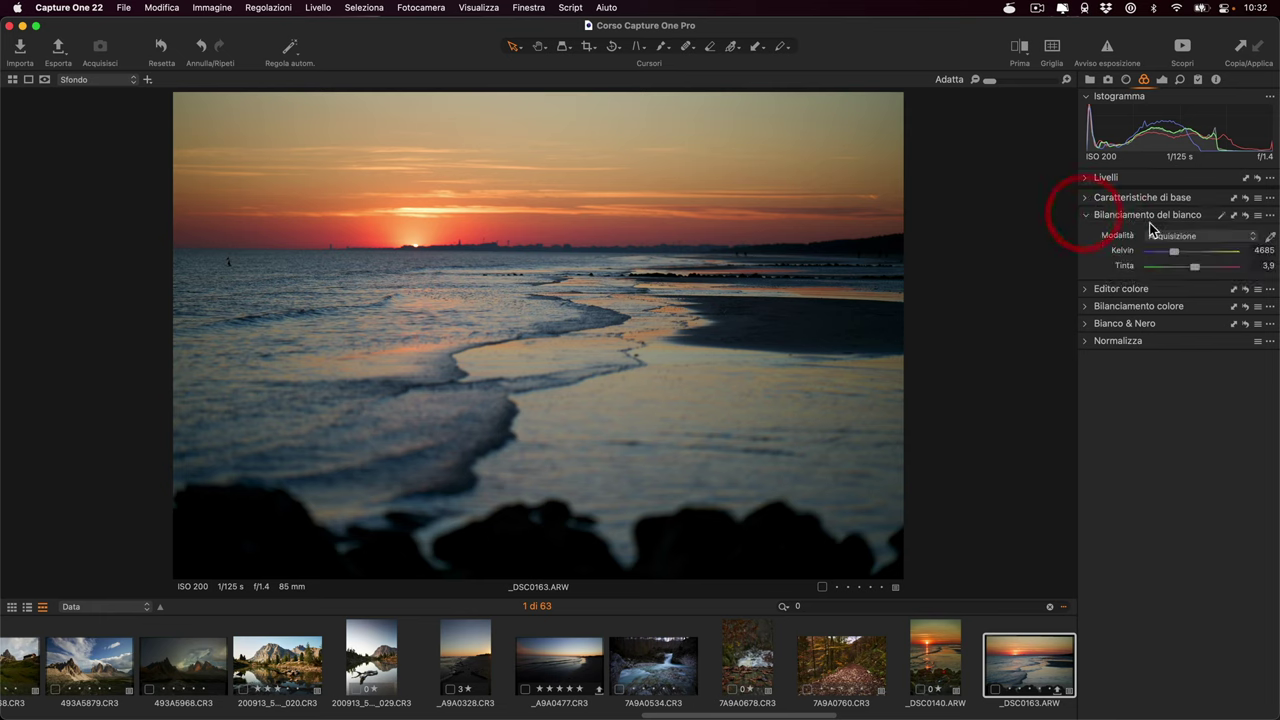
Swap White Balance for Editor colore, try the red and yellow swatches, and settle on Avanzate.
click(1086, 216)
click(1086, 232)
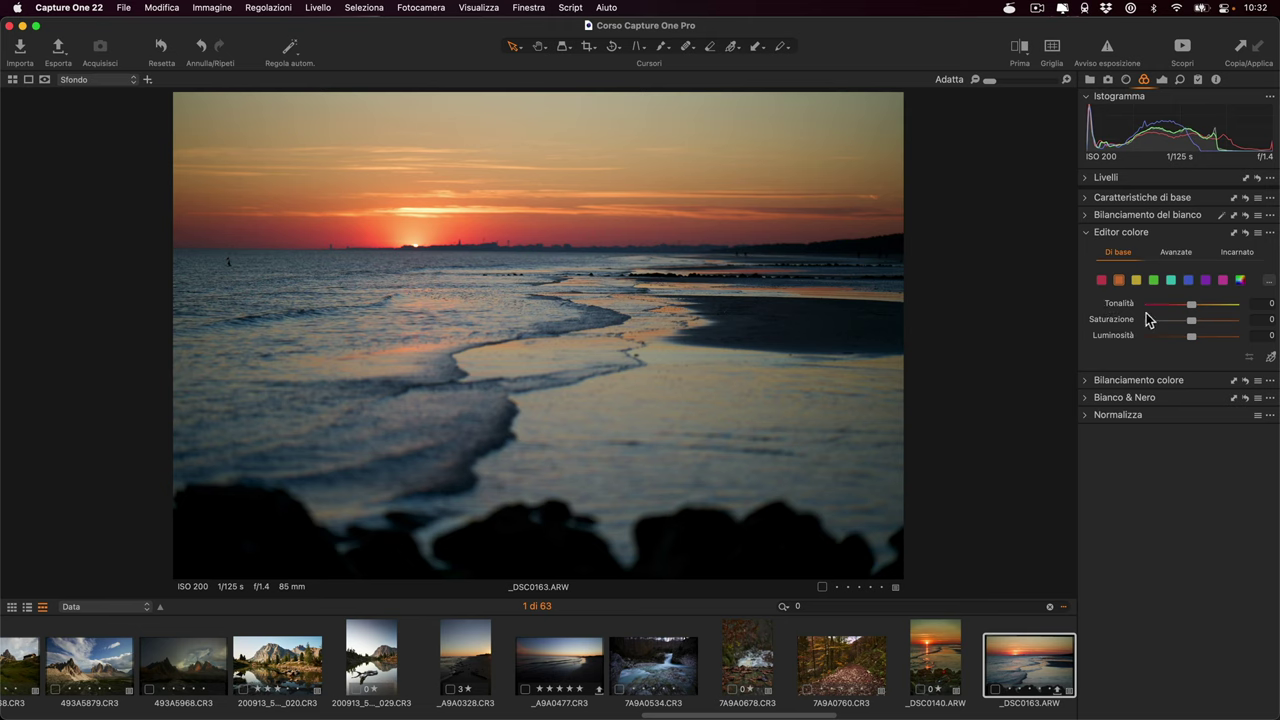
click(1101, 280)
click(1136, 280)
click(1177, 253)
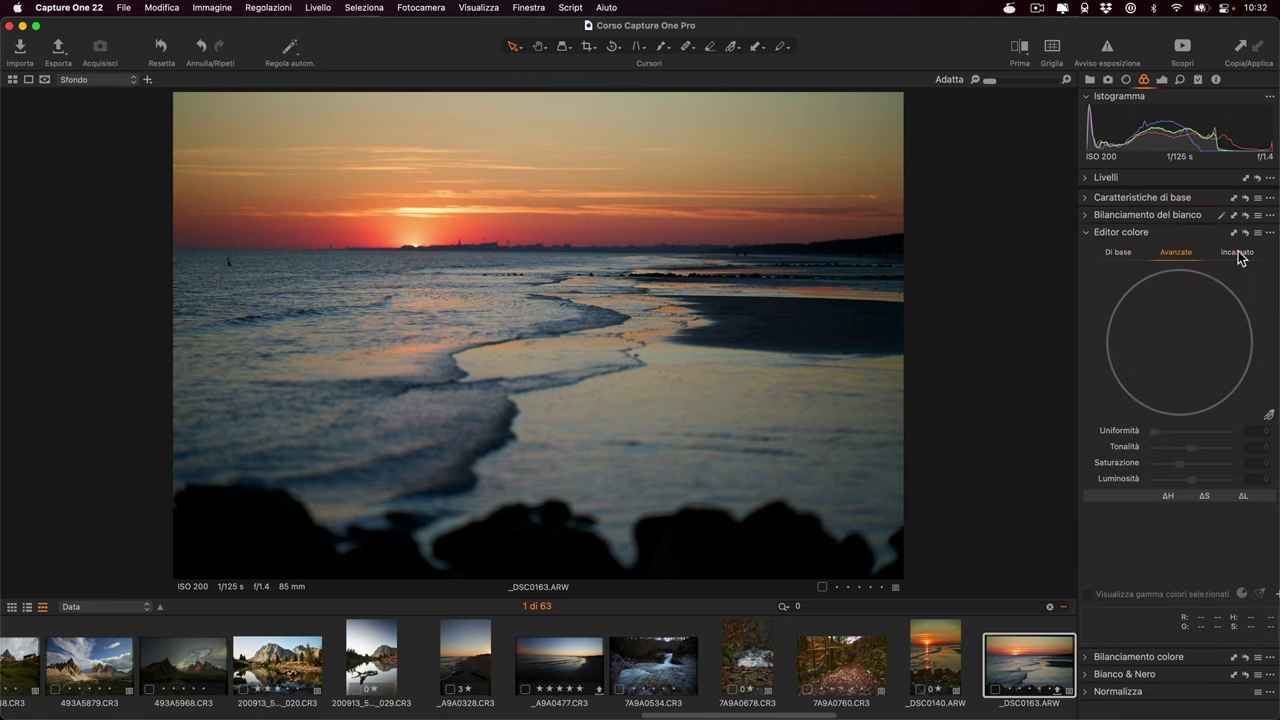
click(1238, 255)
click(1177, 254)
Sample the red sunset sky as a colour range and set its saturation to 24.3.
click(1268, 415)
click(336, 225)
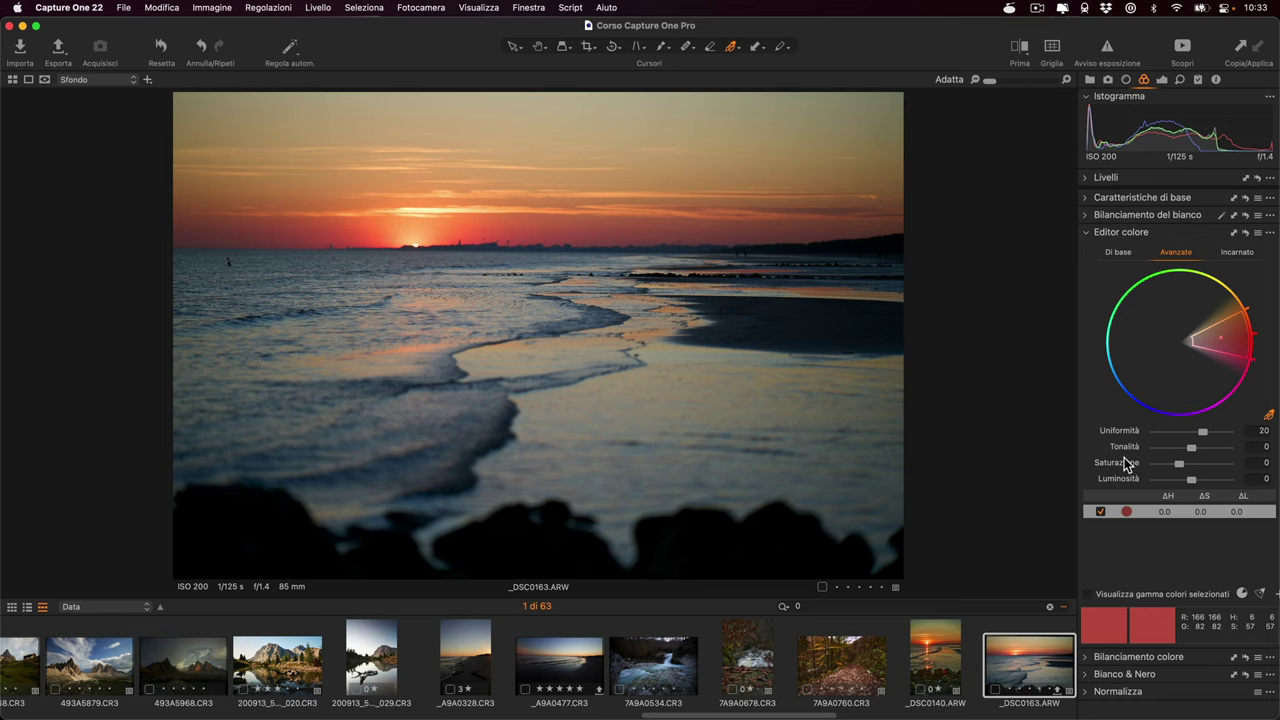
drag(1183, 471, 1190, 467)
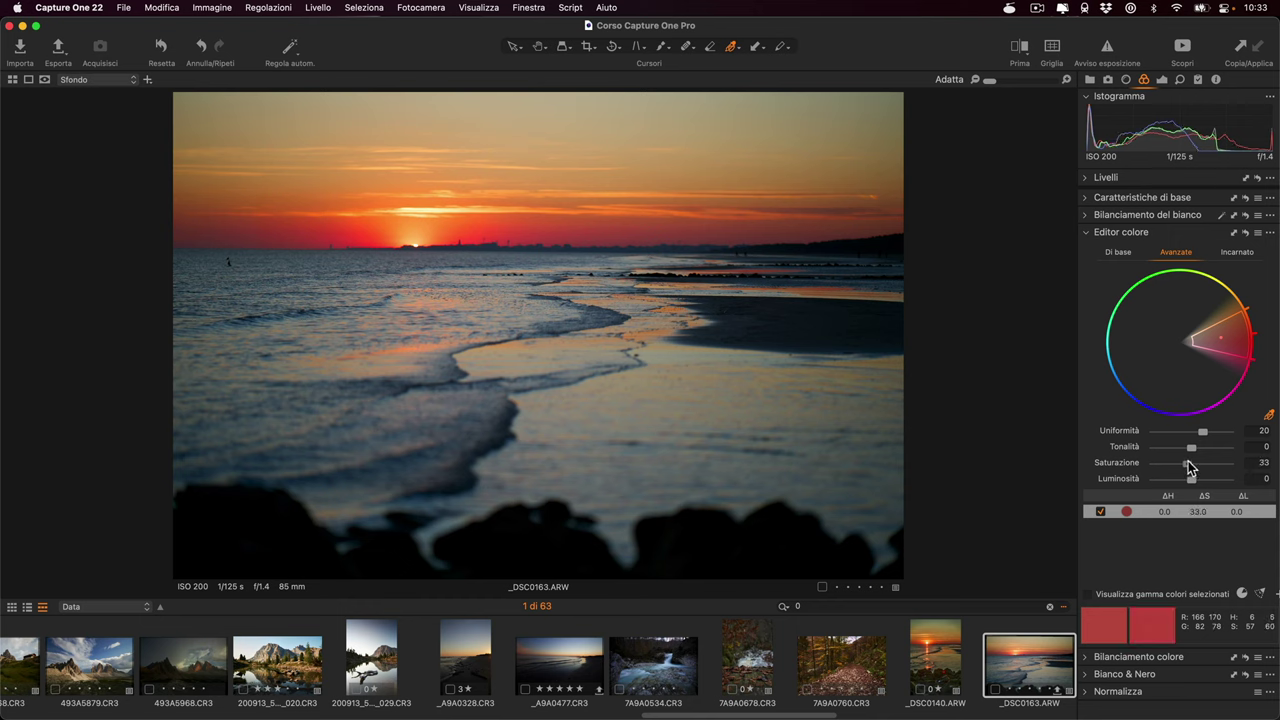
drag(1190, 467, 1184, 463)
Experiment with the red range's smoothness between 1 and 30, leaving it near 19.8.
mouse_move(1203, 437)
mouse_down()
mouse_move(1236, 441)
mouse_move(1058, 443)
mouse_up()
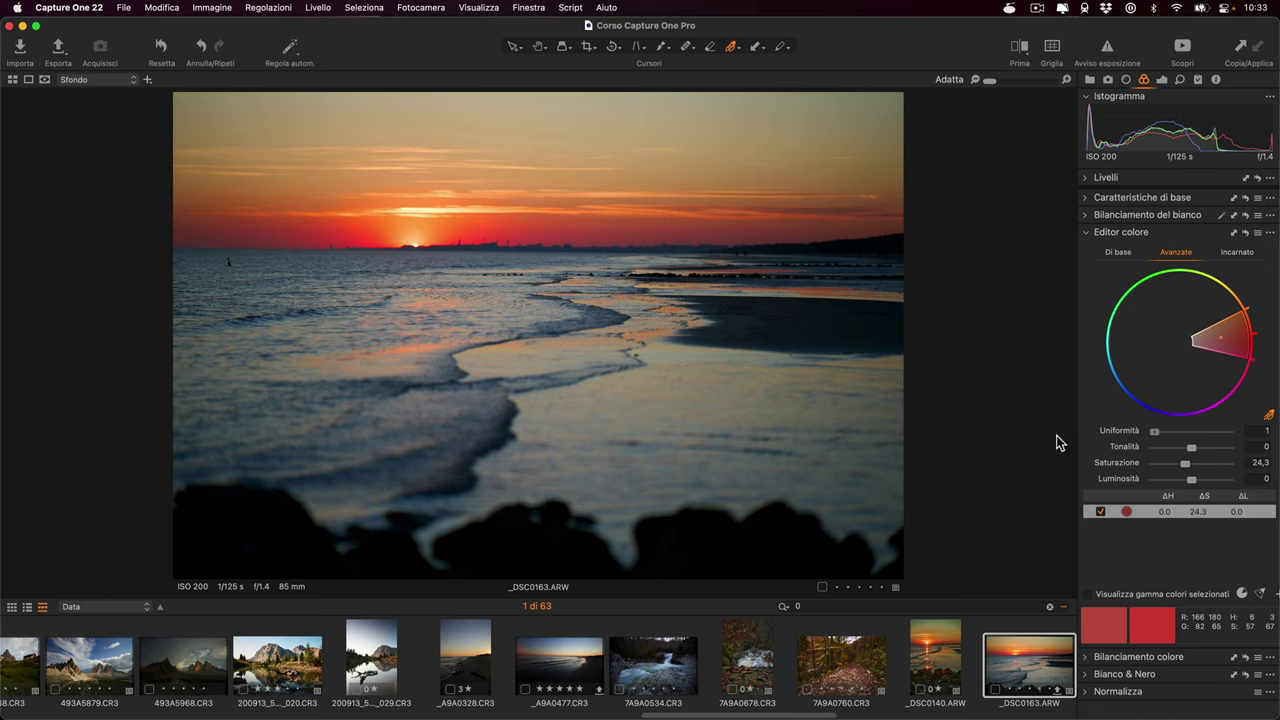
drag(1154, 432, 1244, 438)
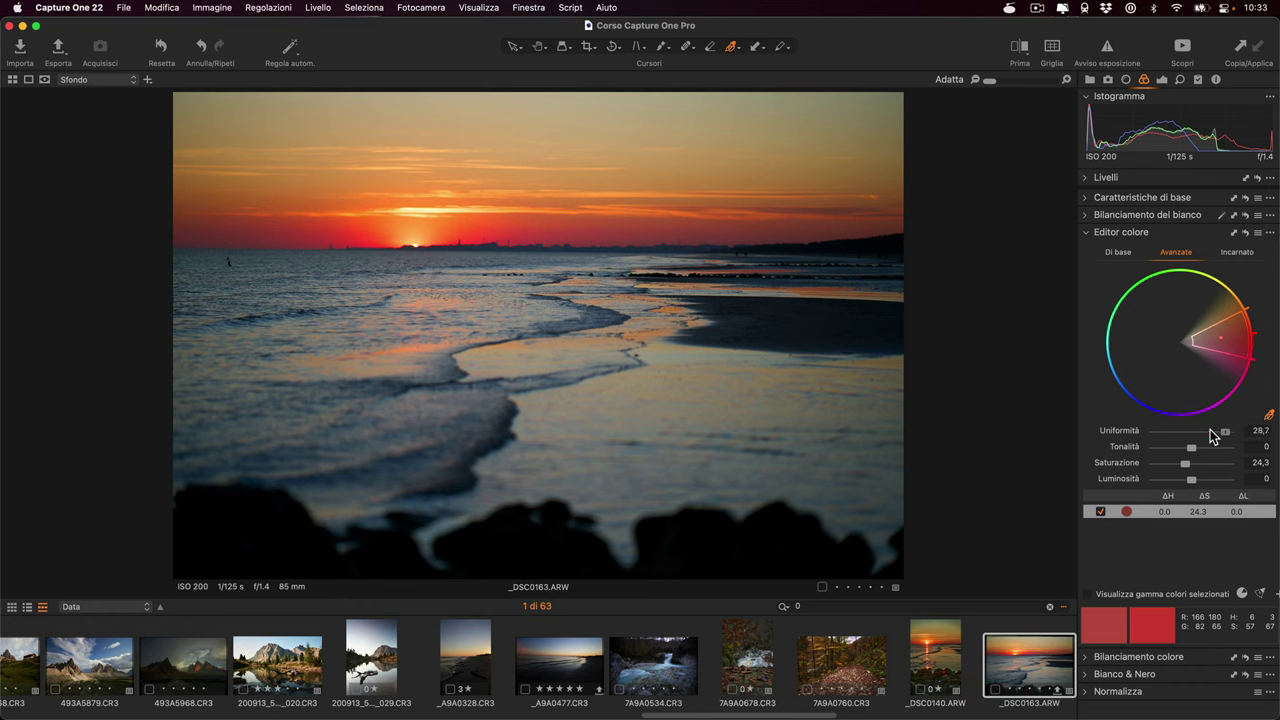
drag(1228, 432, 1136, 438)
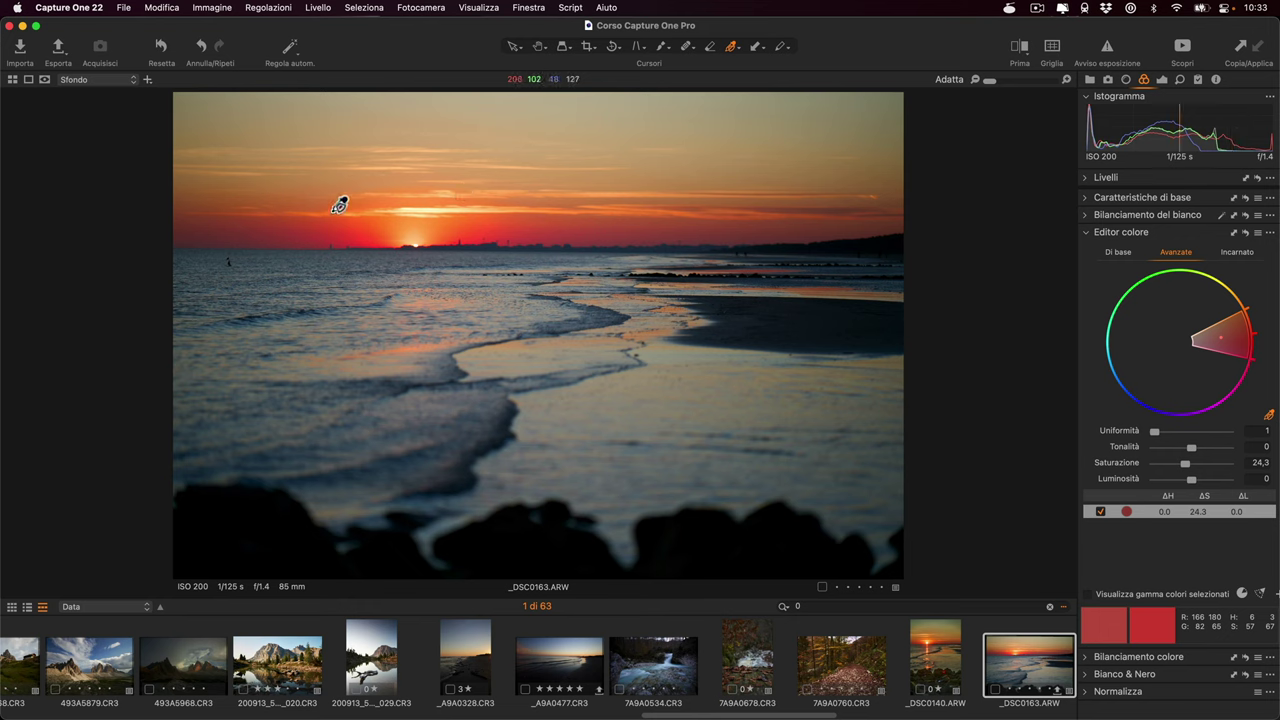
drag(1155, 436, 1161, 431)
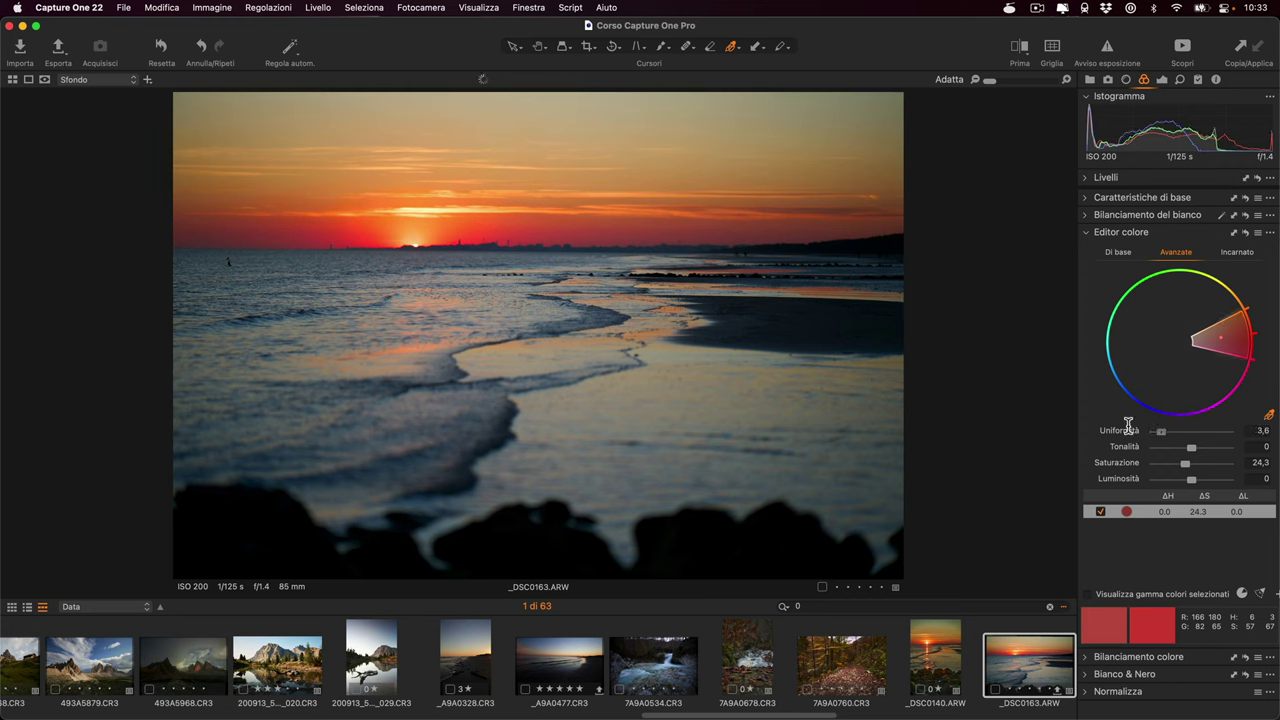
mouse_move(1128, 428)
mouse_down()
mouse_move(1273, 424)
mouse_move(1203, 431)
mouse_up()
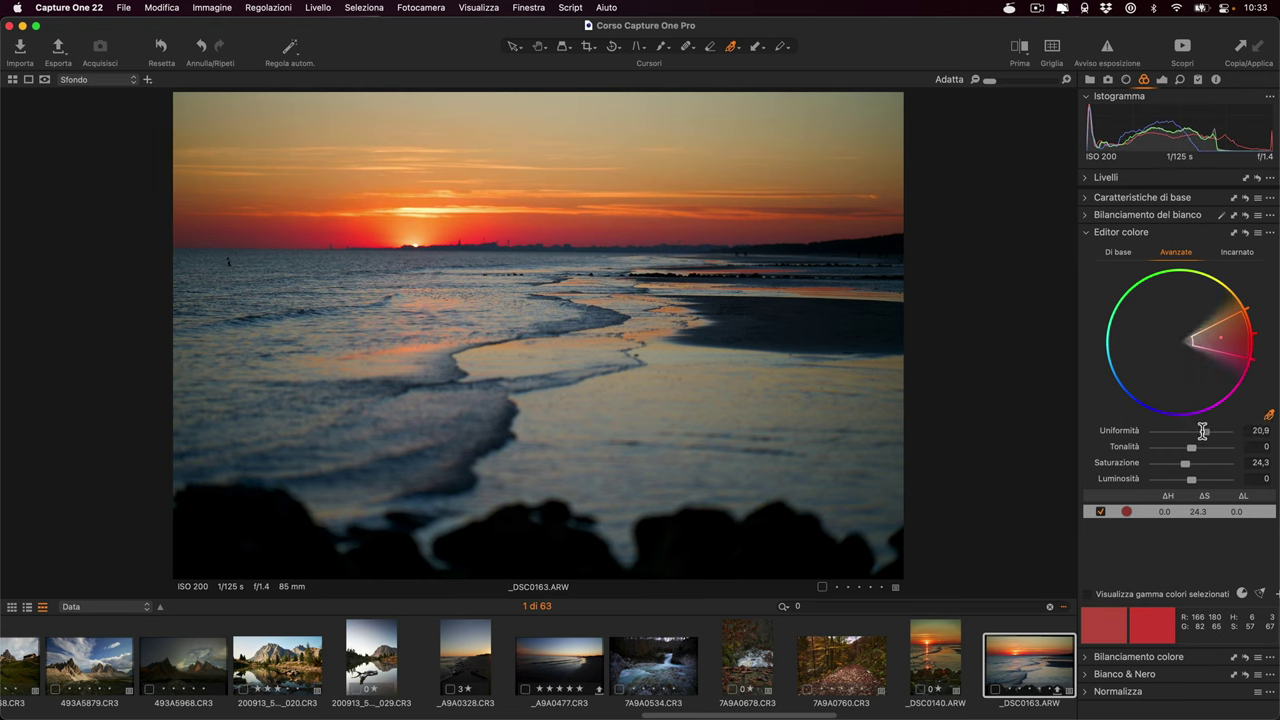
drag(1203, 431, 1201, 437)
Sample the blue water as a new range, desaturate it to -59.5 at smoothness 30, and reshape its hue sector.
click(426, 420)
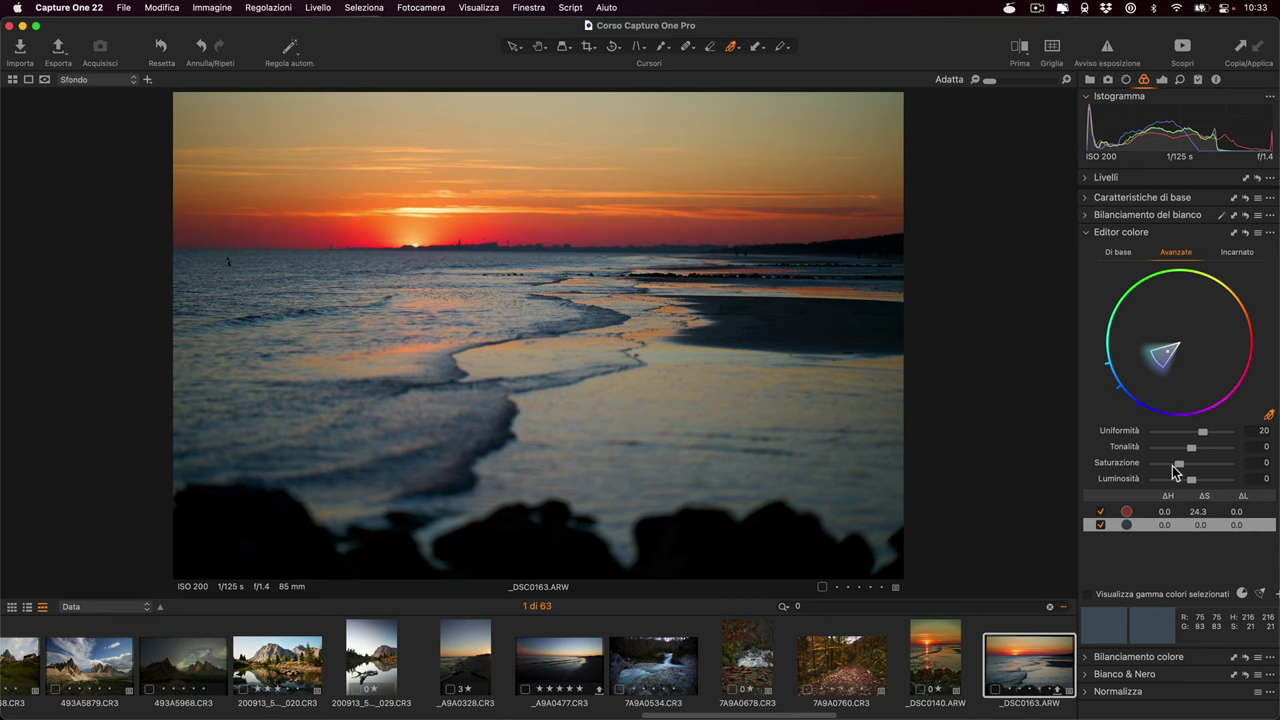
mouse_move(1176, 469)
mouse_down()
mouse_move(1151, 470)
mouse_move(1180, 466)
mouse_move(1106, 440)
mouse_move(1266, 434)
mouse_move(1194, 443)
mouse_move(1232, 442)
mouse_up()
click(1217, 403)
drag(1155, 357, 1143, 370)
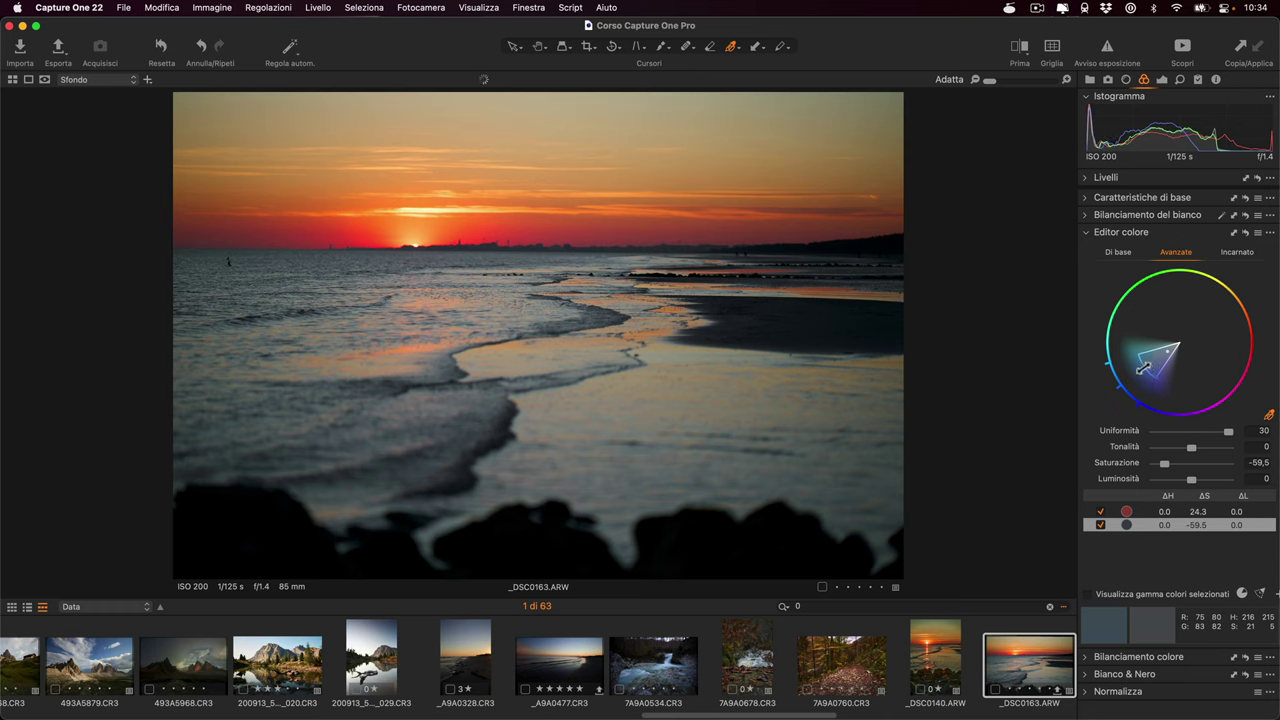
mouse_move(1150, 365)
mouse_down()
mouse_move(1166, 371)
mouse_move(1103, 350)
mouse_move(1118, 380)
mouse_up()
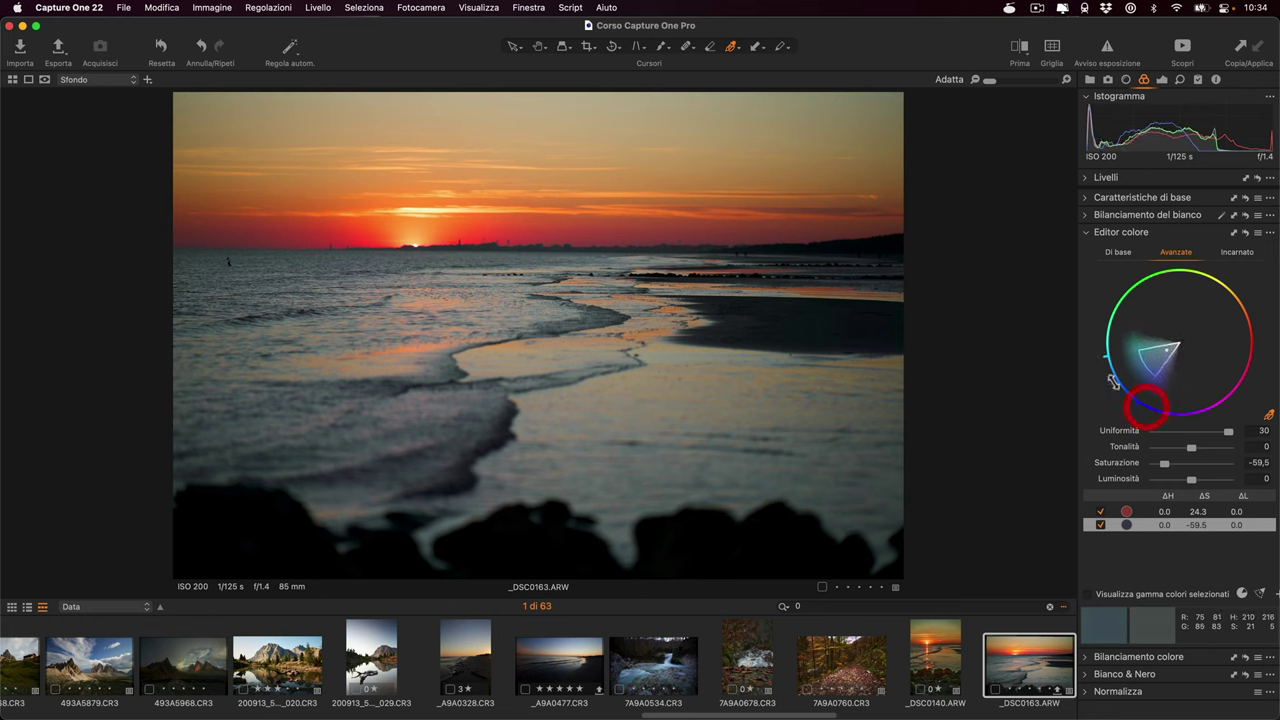
click(1153, 512)
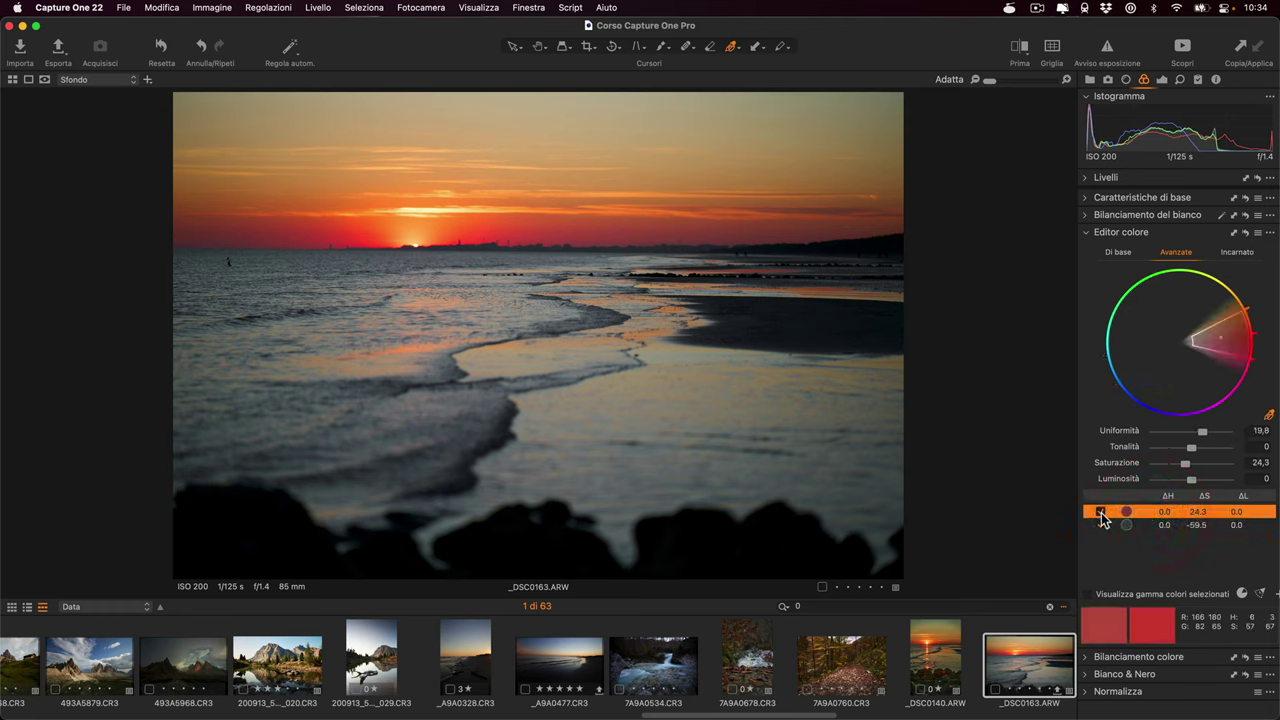
Toggle the red sunset range off and on to compare its +24.3 saturation boost.
click(1101, 513)
click(1101, 513)
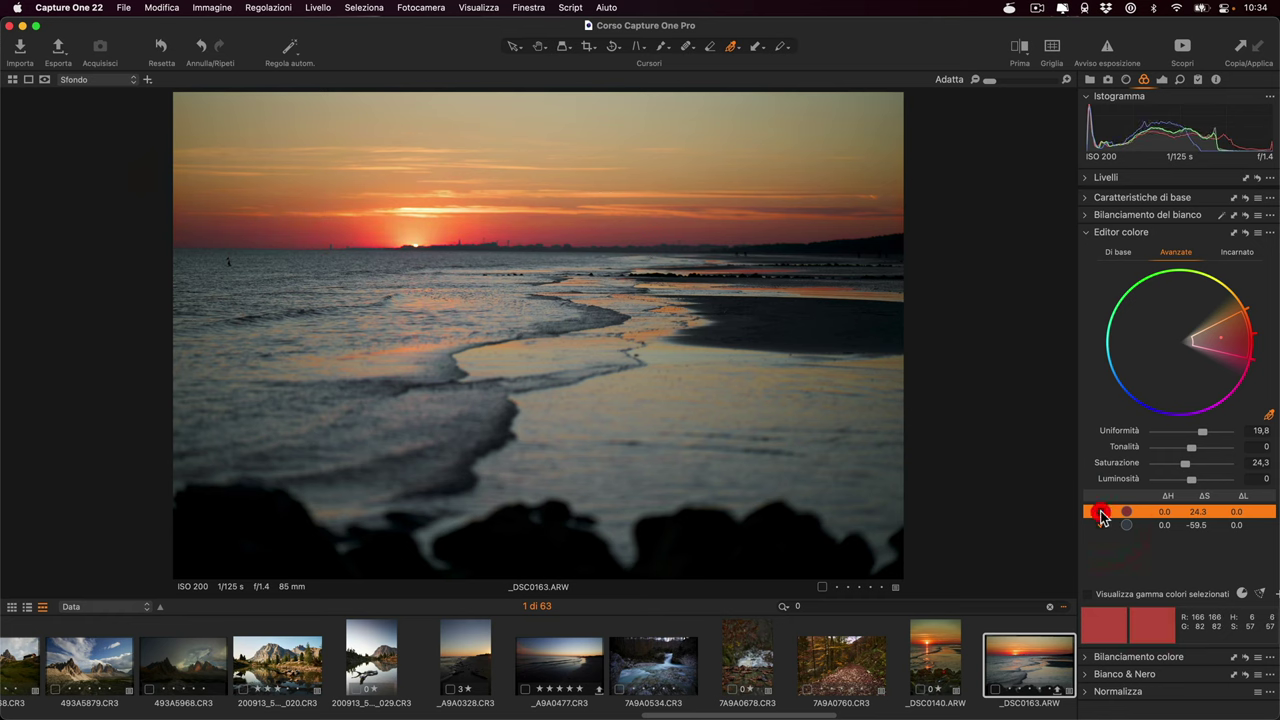
click(1101, 513)
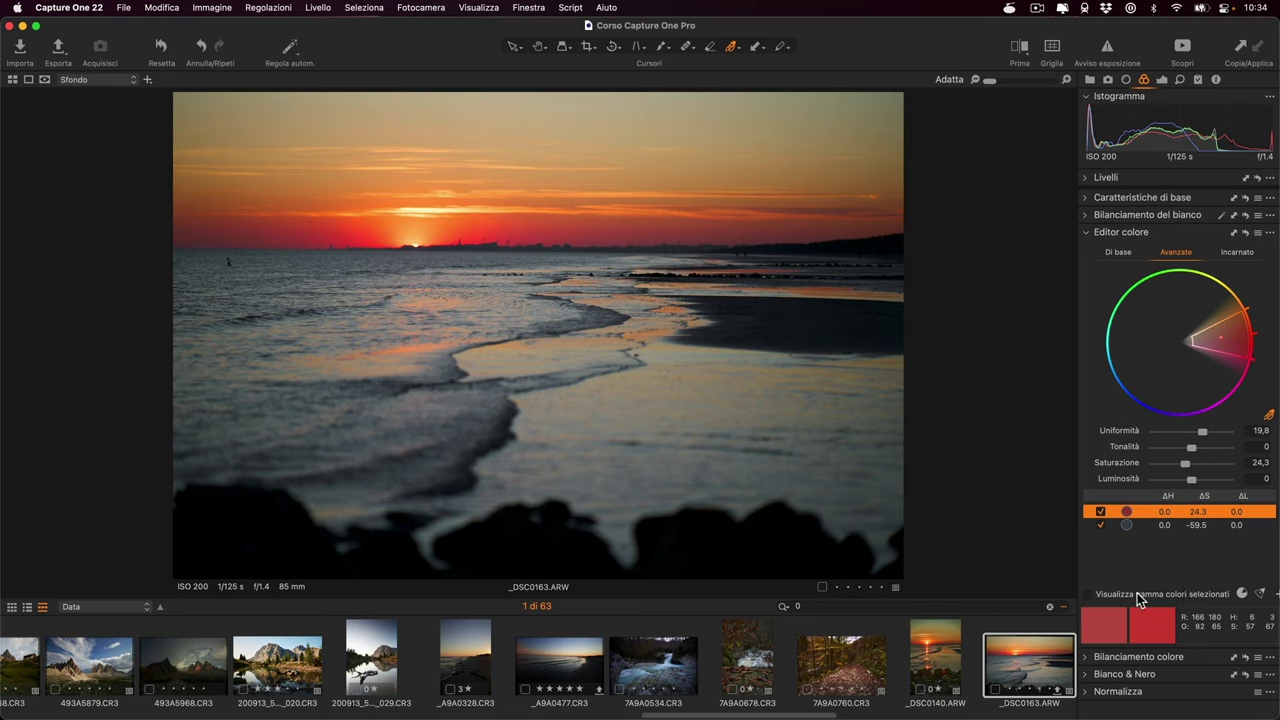
Preview only the selected colour range and boost the blue water range's saturation to +96.
click(1089, 594)
click(1148, 526)
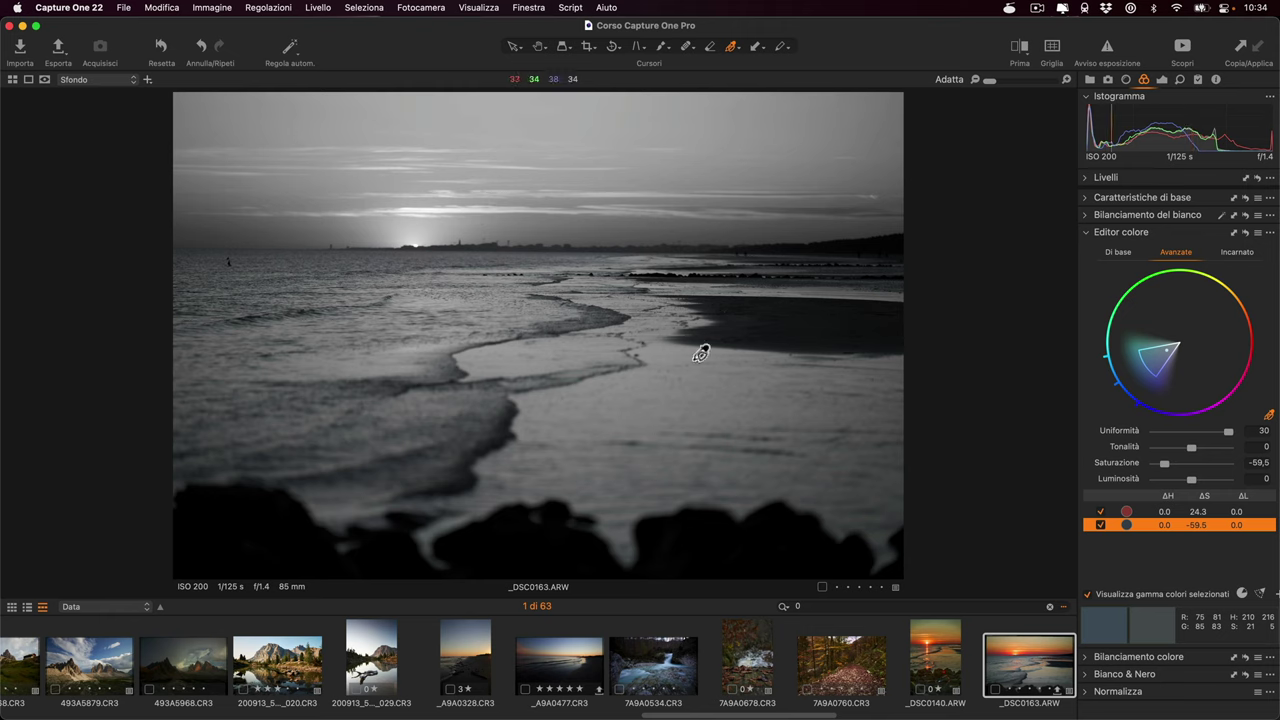
drag(1165, 467, 1202, 474)
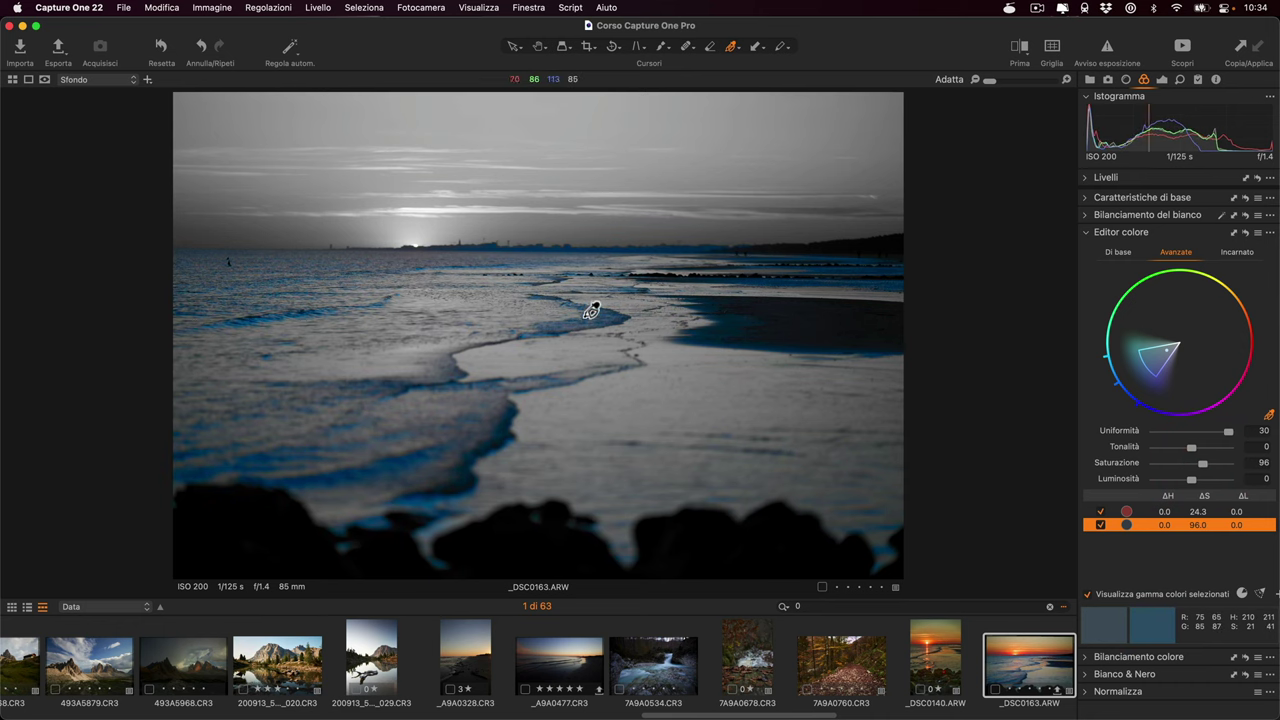
click(1087, 594)
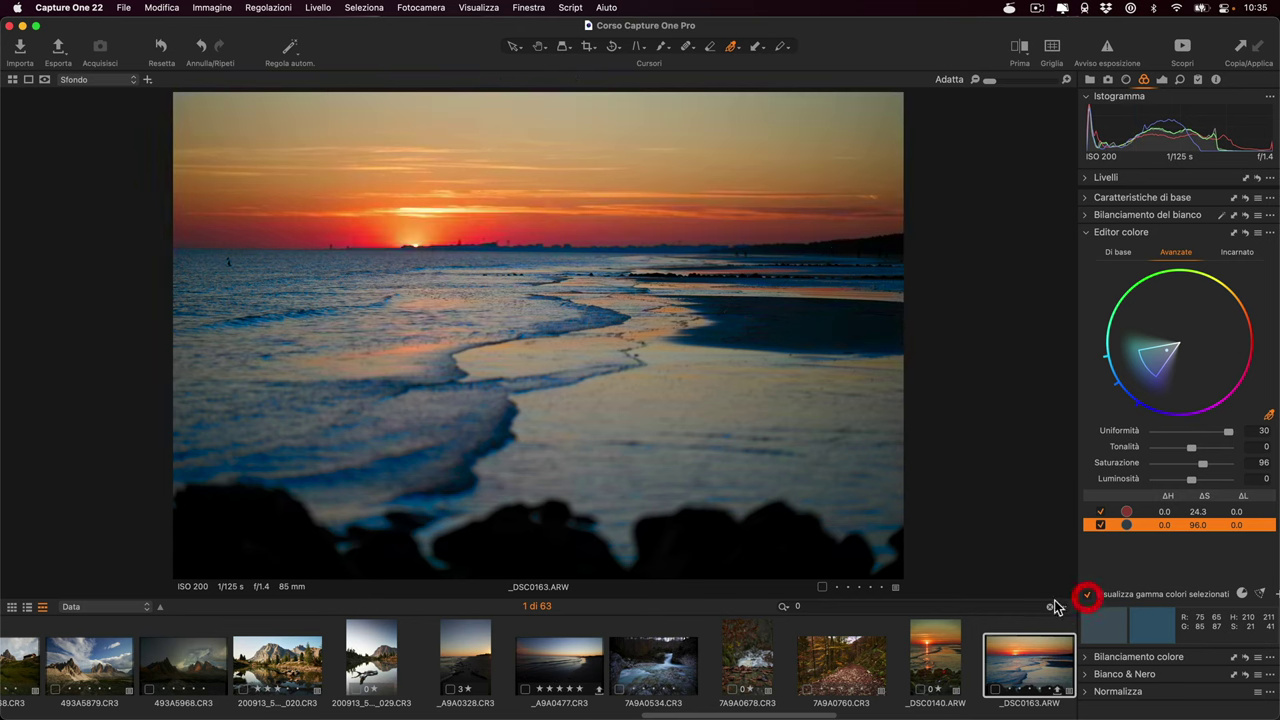
click(1087, 594)
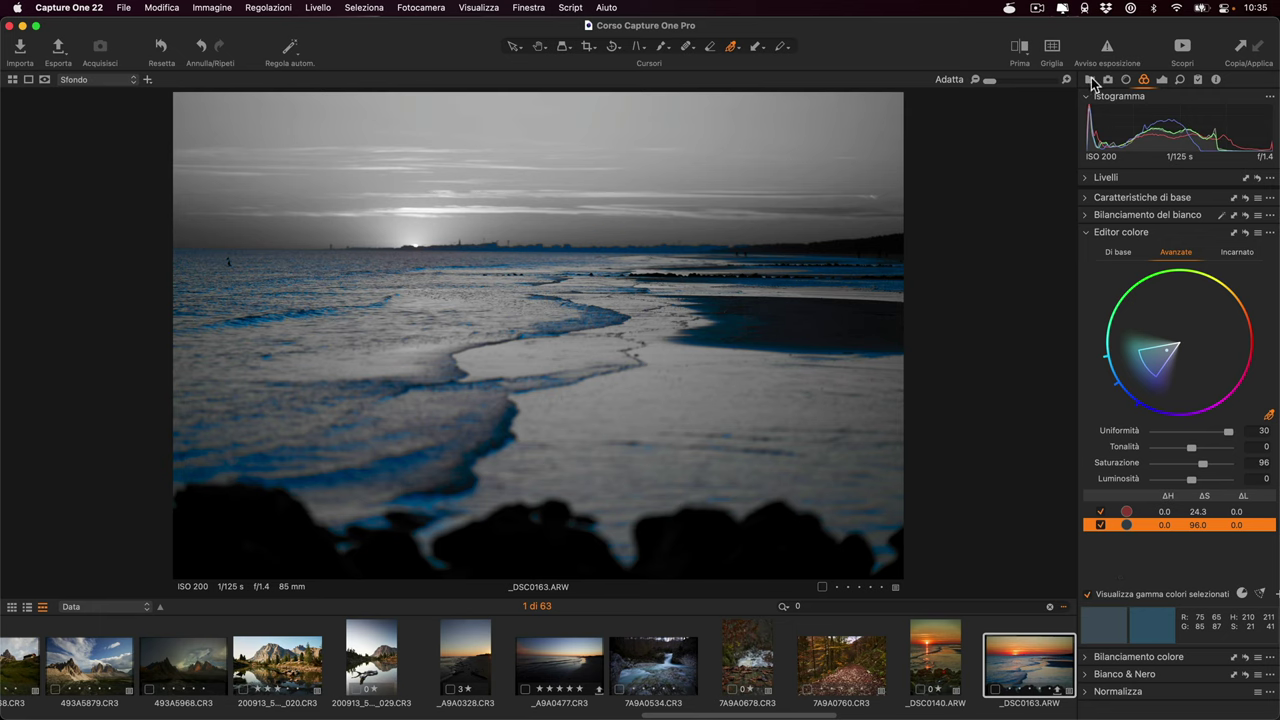
Open the 4 marzo 2022, 11:12 collection and enlarge the portrait Ritratto_1.jpeg.
click(1090, 80)
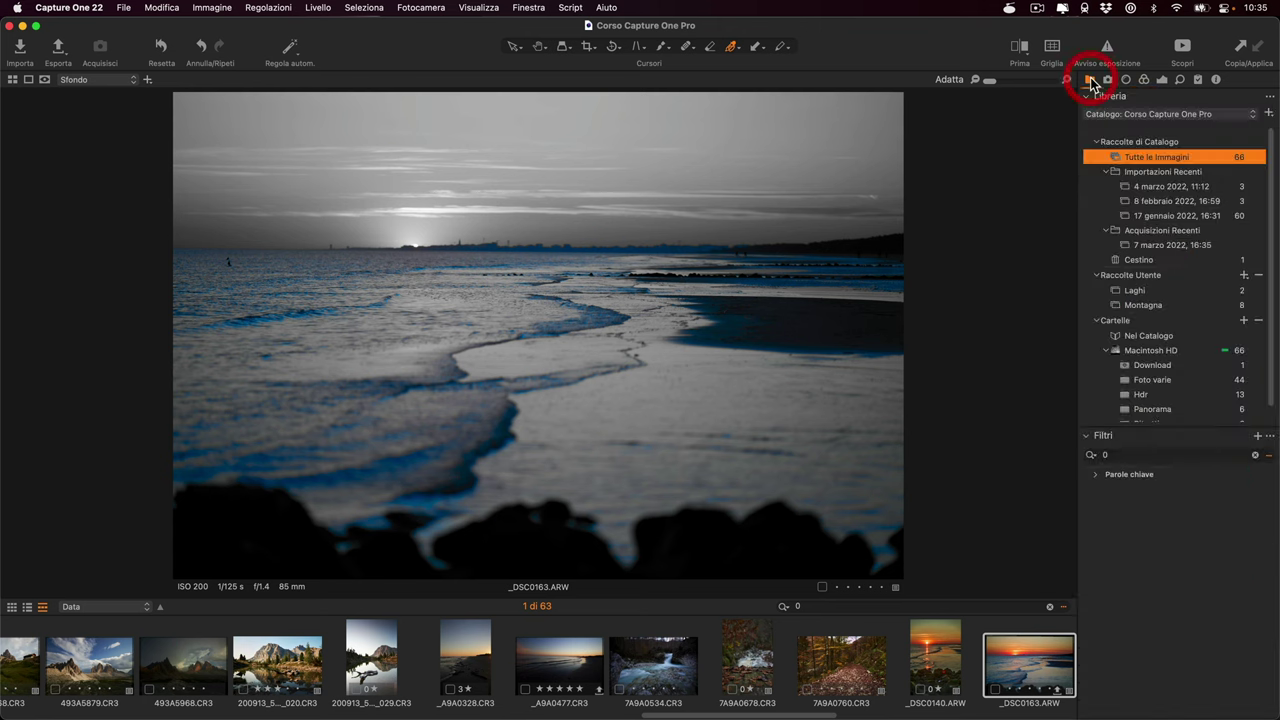
click(1163, 187)
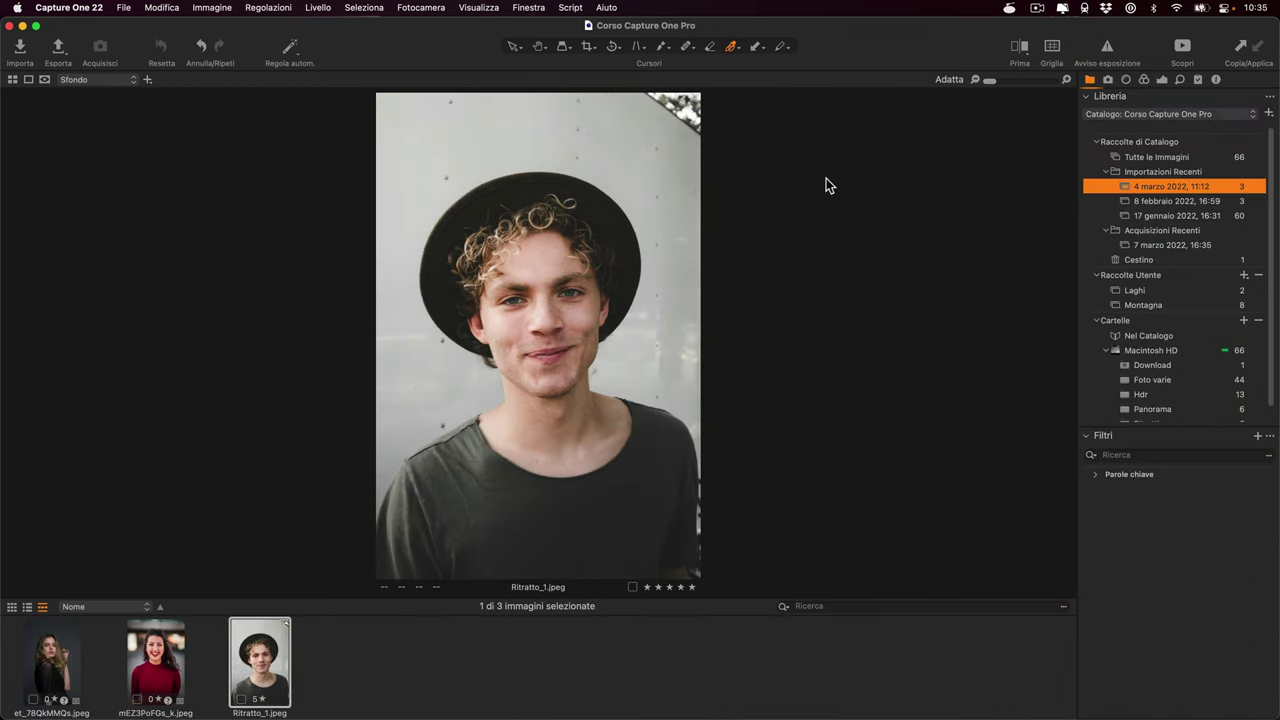
key(super+b)
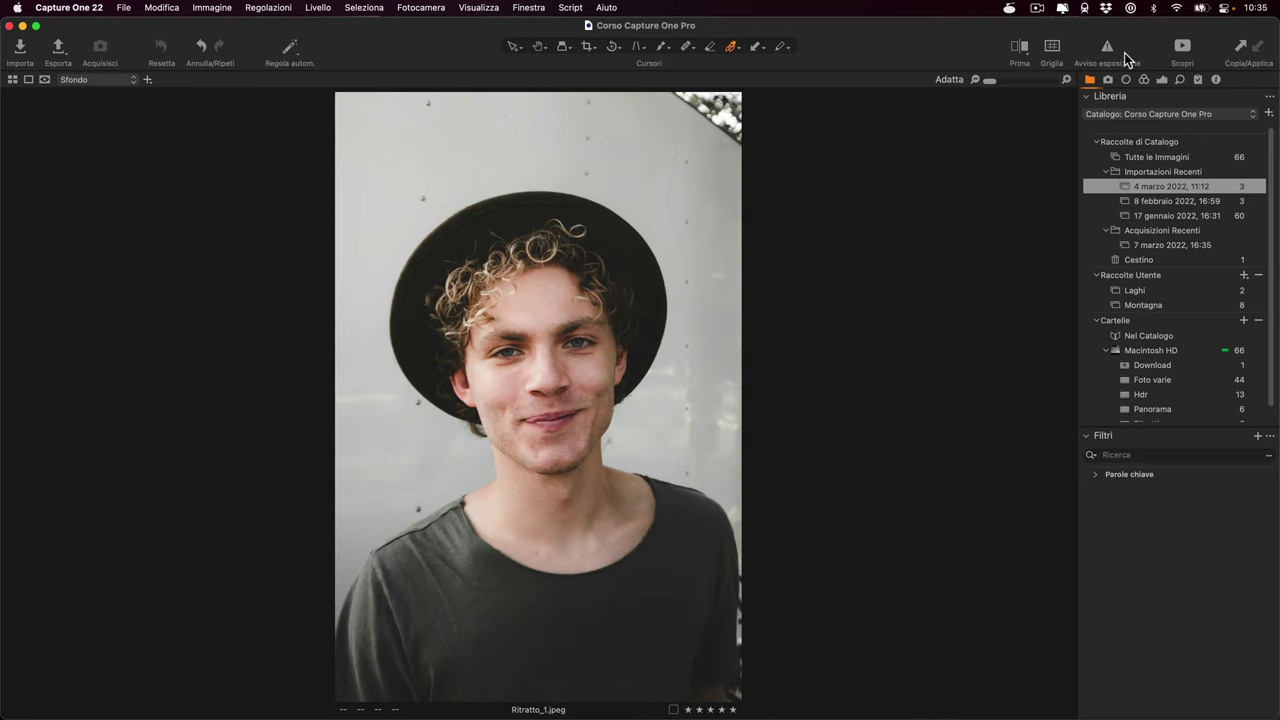
click(1144, 80)
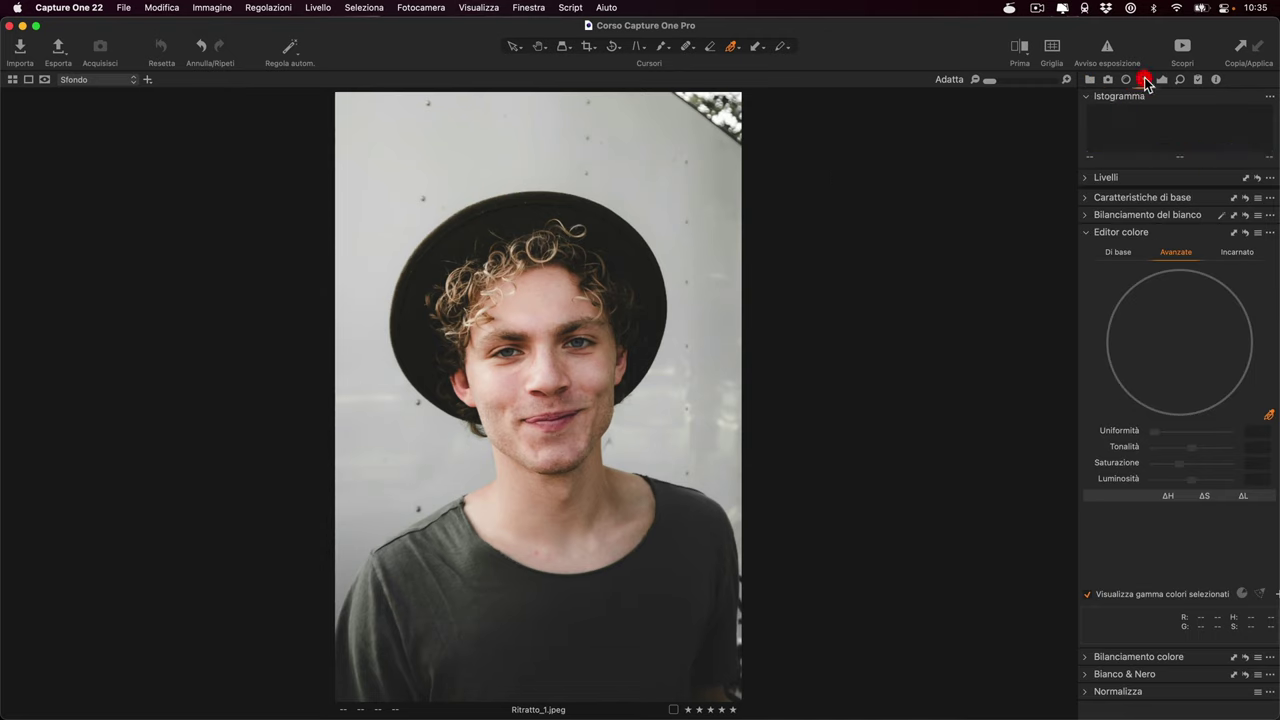
Switch the colour editor to Skin Tone (Incarnato) and ready its colour picker.
click(1229, 253)
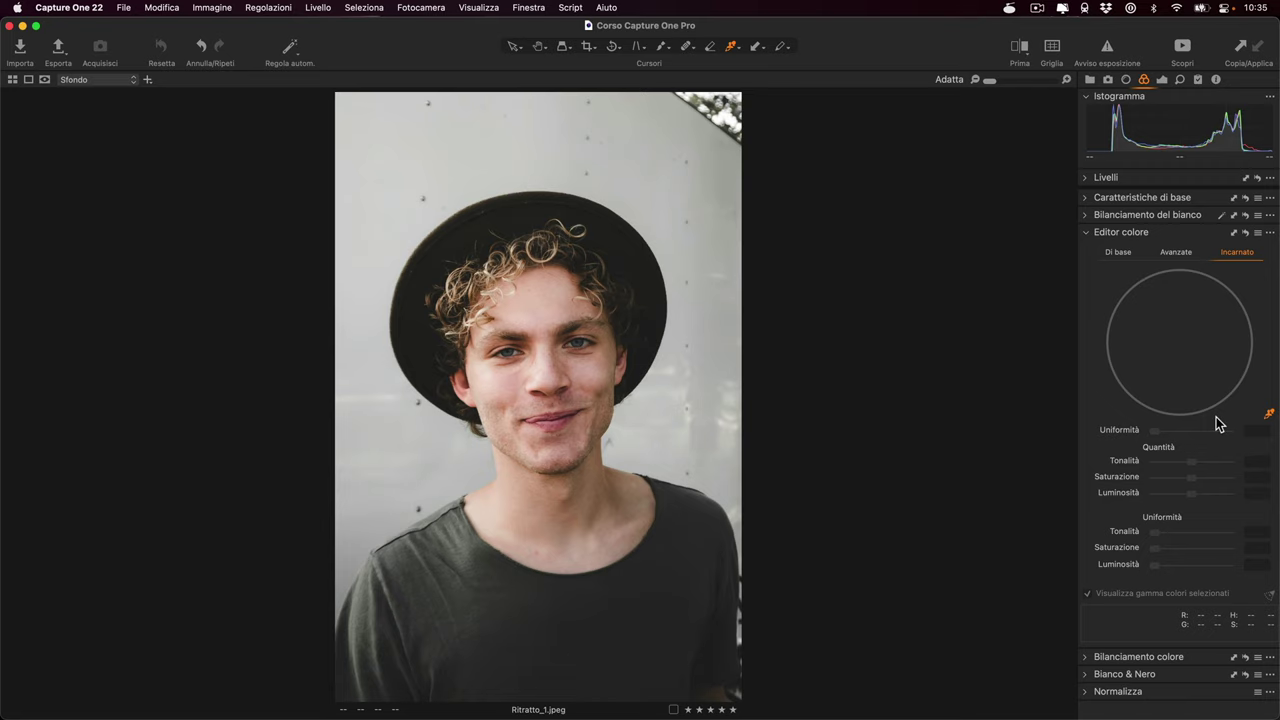
click(1177, 252)
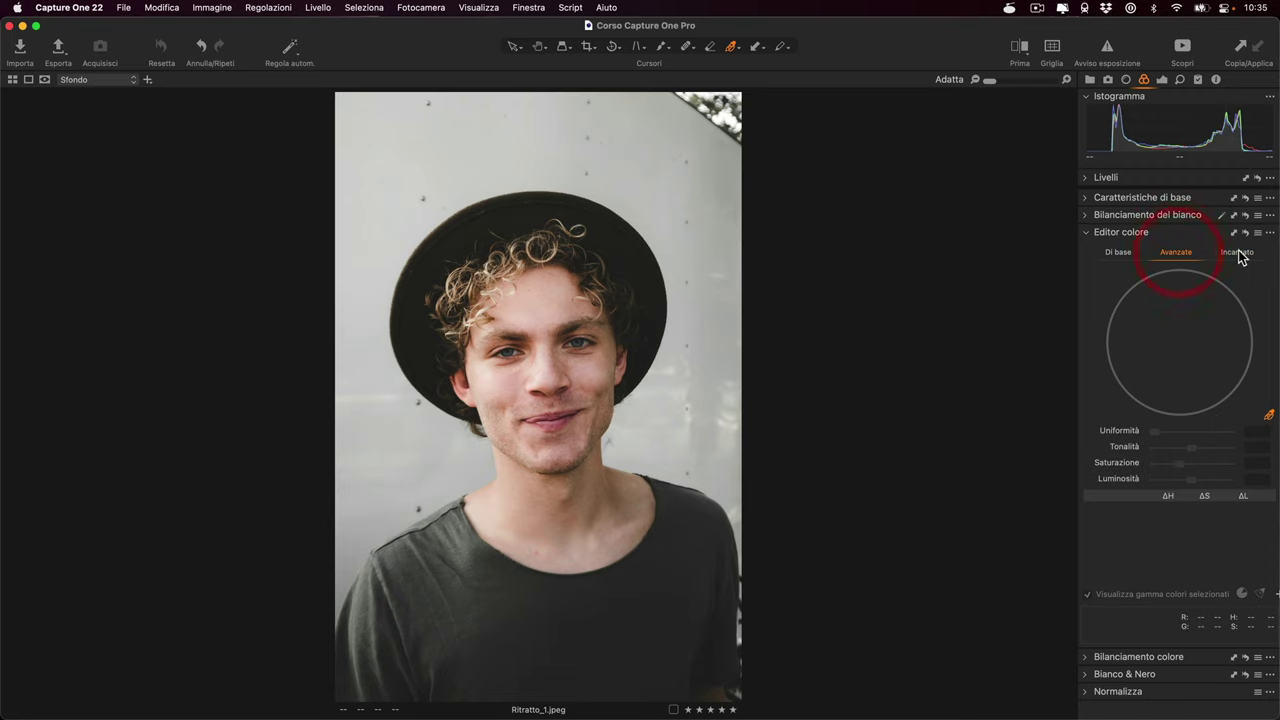
click(1237, 252)
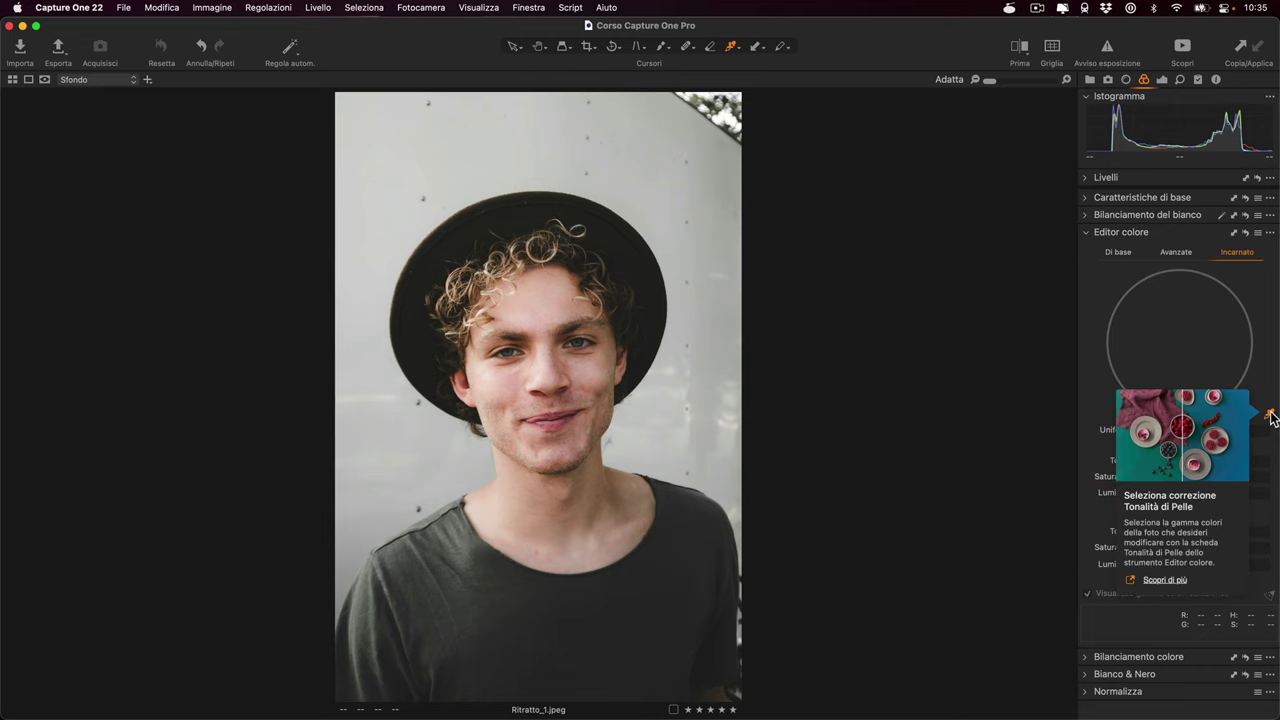
click(1270, 415)
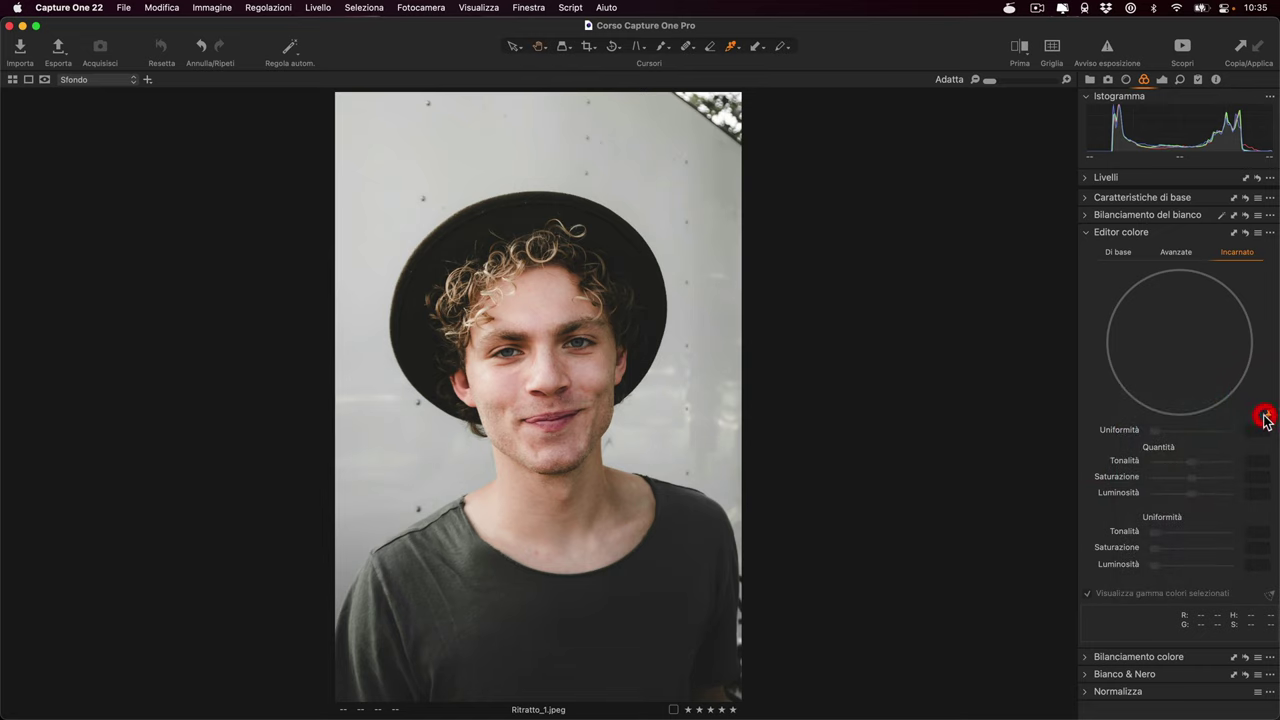
Sample the forehead skin tone at smoothness 30, then test and reset the Amount sliders to 0.
click(566, 298)
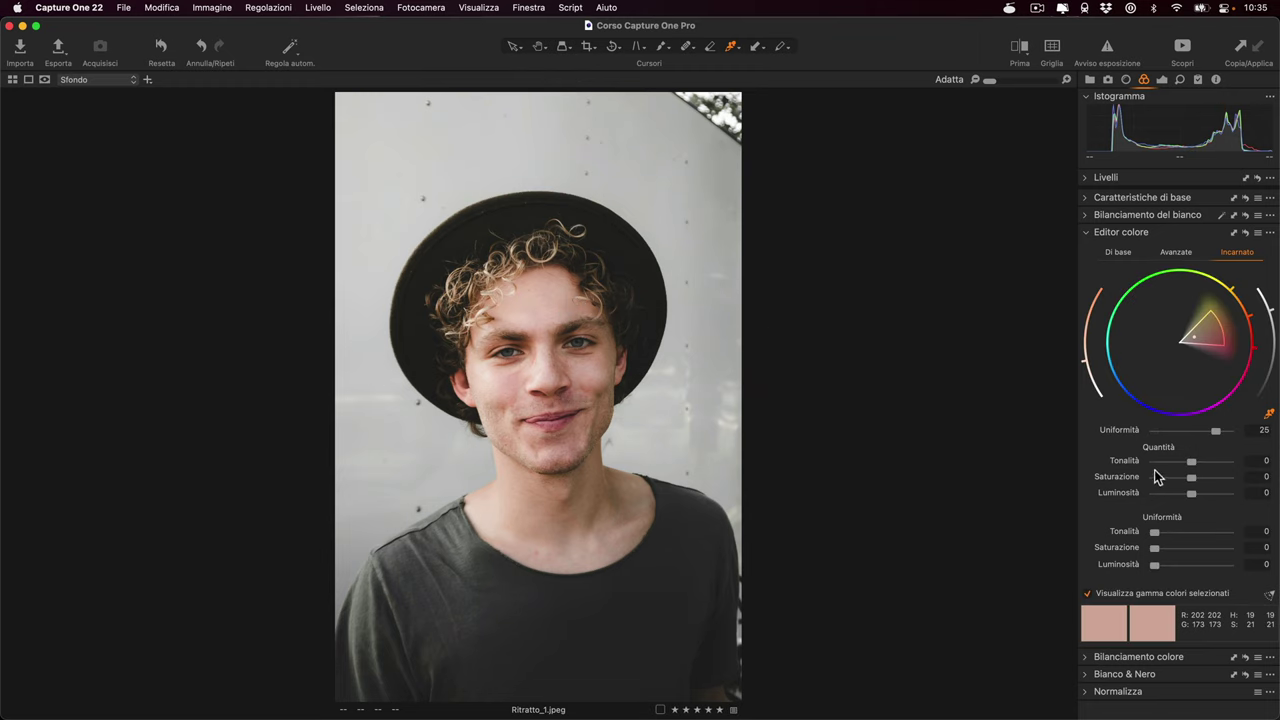
drag(1218, 431, 1236, 430)
drag(1191, 466, 1191, 466)
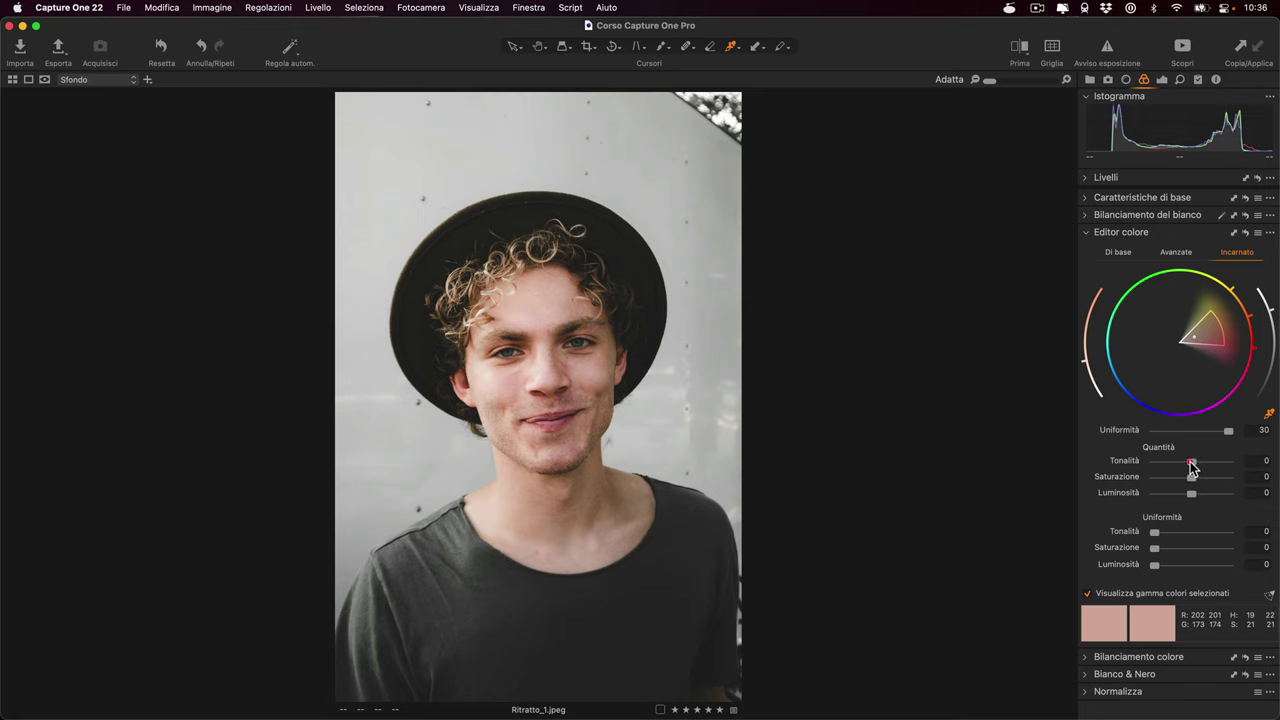
drag(1191, 477, 1031, 487)
click(1191, 478)
drag(1193, 494, 1172, 494)
click(1191, 494)
drag(1155, 538, 1278, 535)
drag(1265, 535, 1126, 545)
drag(1156, 532, 1275, 531)
drag(1230, 535, 1157, 540)
mouse_move(1160, 537)
mouse_down()
mouse_move(1200, 537)
mouse_move(1152, 544)
mouse_move(1278, 543)
mouse_move(1155, 550)
mouse_move(1157, 564)
mouse_move(1278, 563)
mouse_move(1206, 563)
mouse_move(1278, 550)
mouse_up()
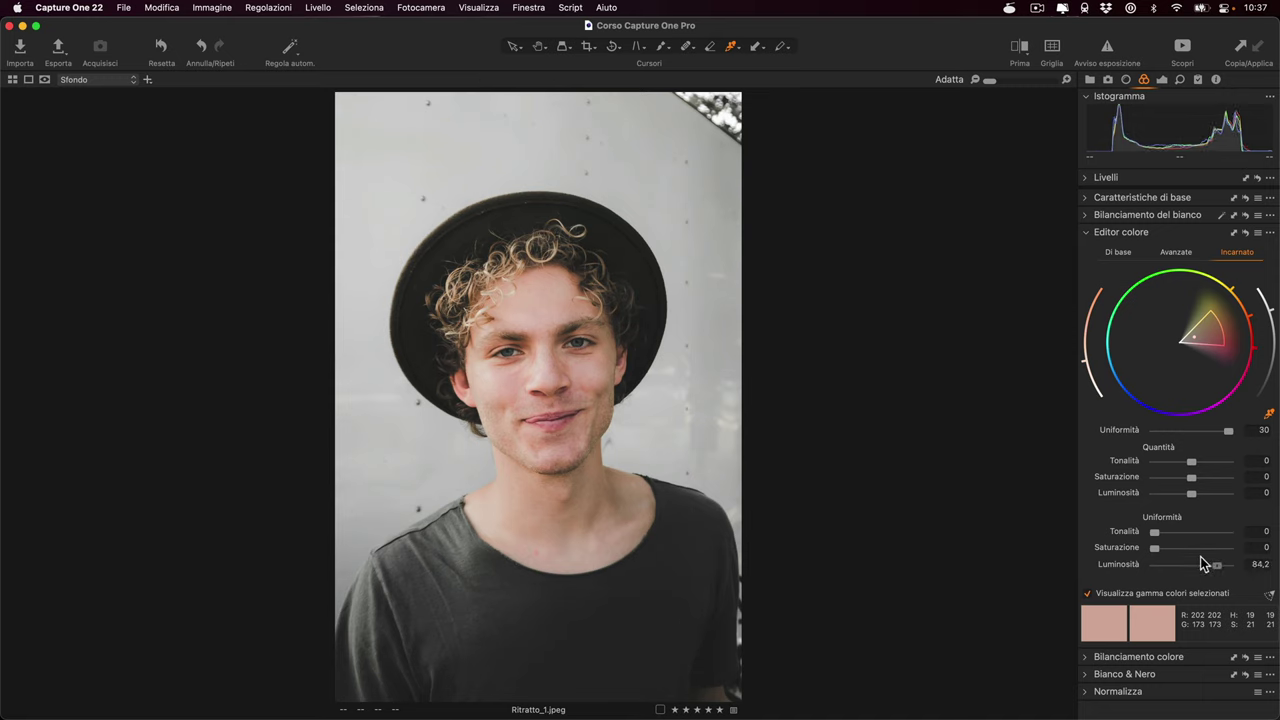
double_click(1148, 566)
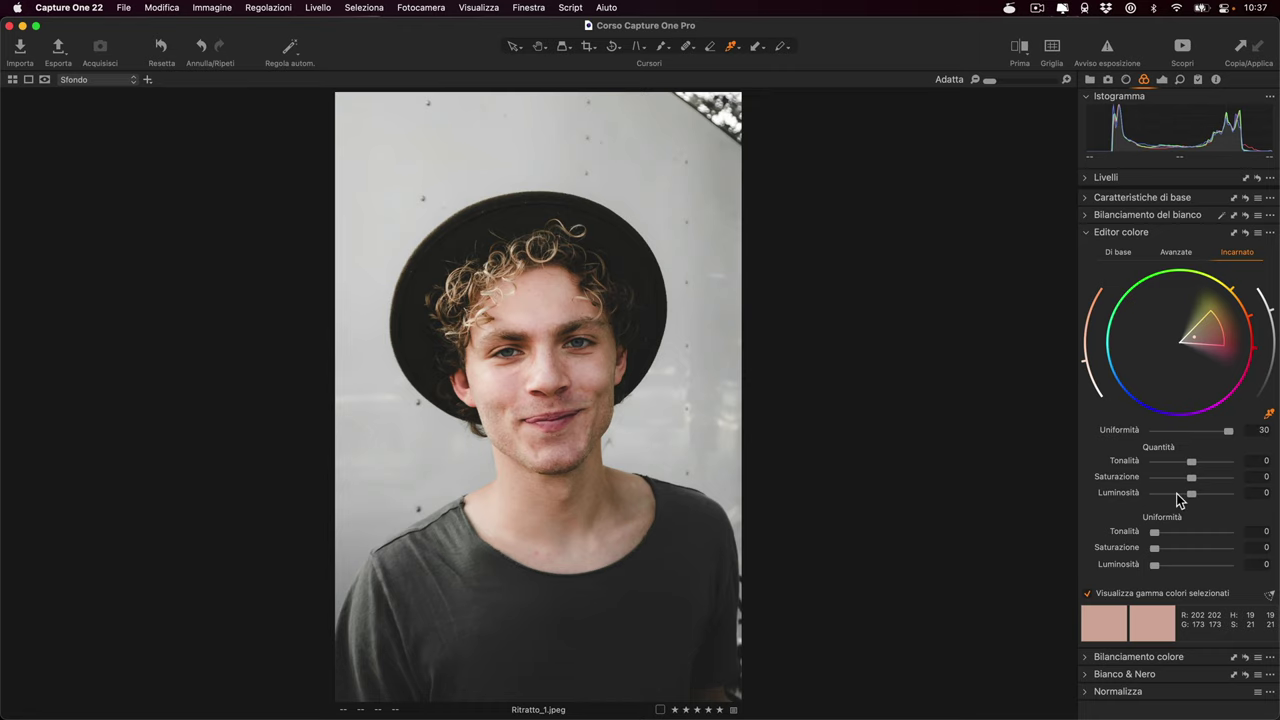
Open P1000596.RW2 from Tutte le Immagini using the filmstrip, back in the colour tools.
click(1089, 81)
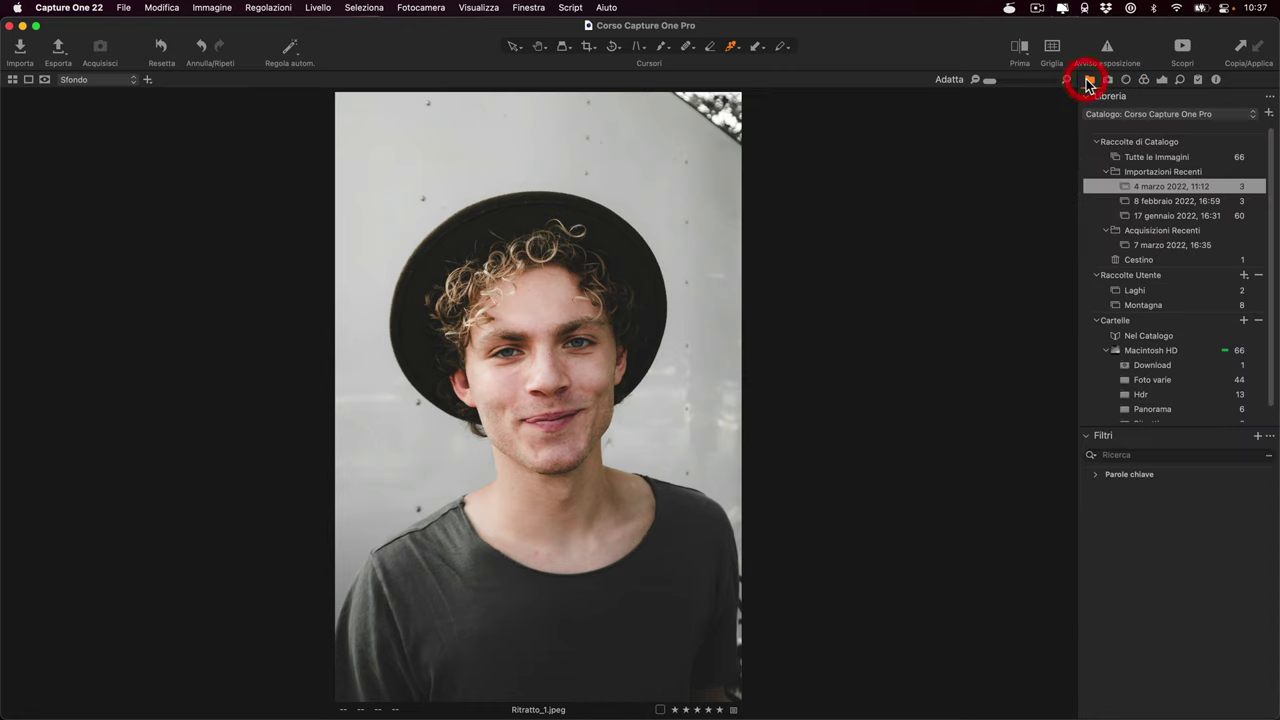
click(1158, 158)
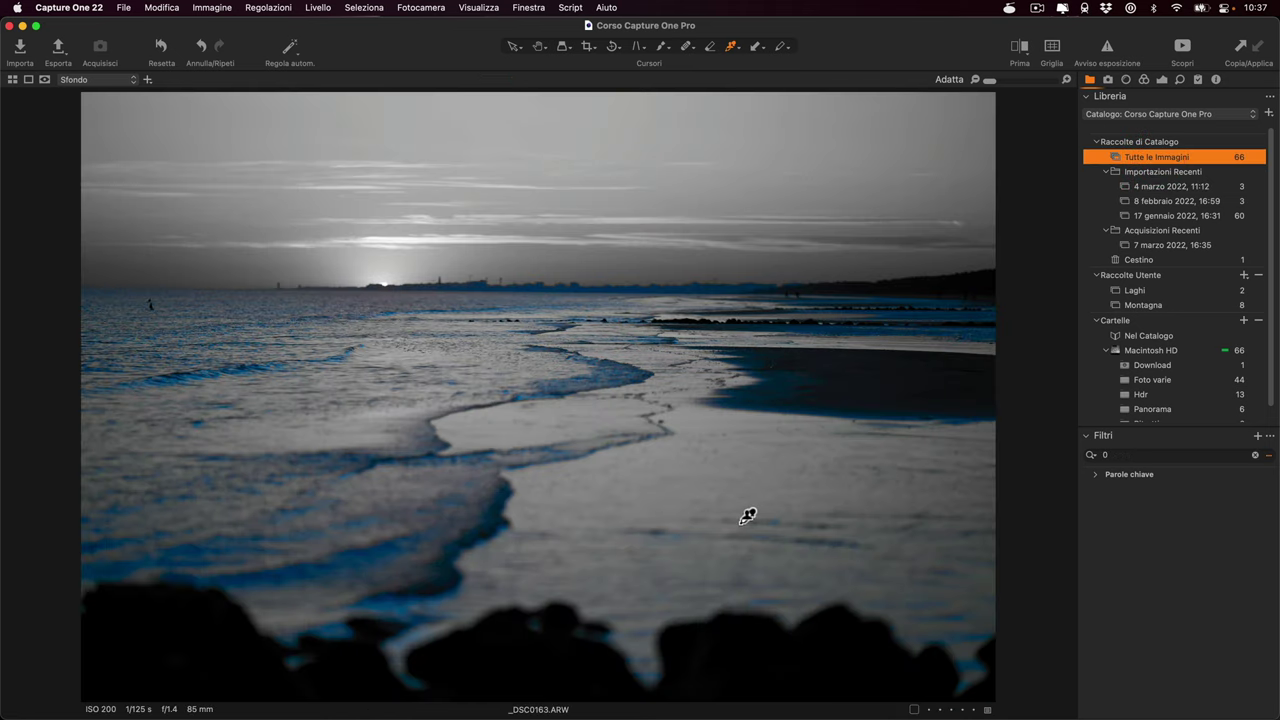
key(super+b)
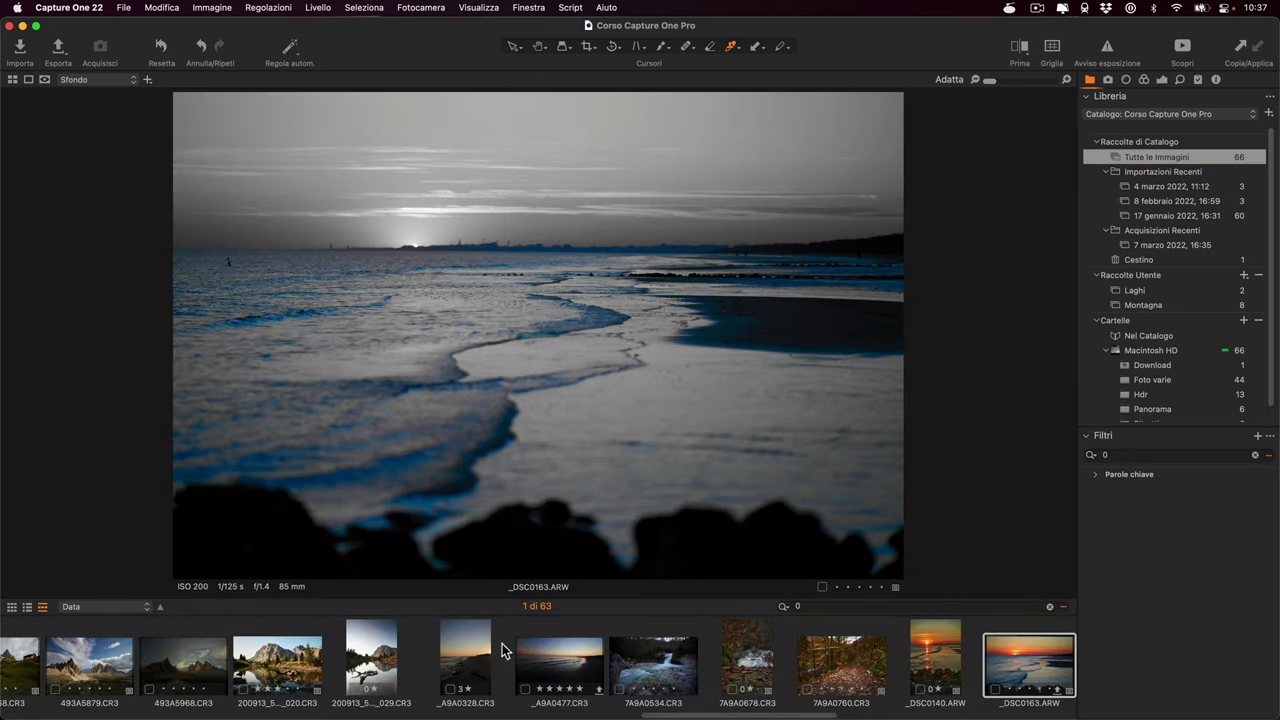
scroll(705, 665, right, 1)
scroll(705, 665, right, 3)
scroll(705, 665, right, 5)
scroll(705, 665, right, 4)
scroll(705, 665, right, 3)
scroll(705, 665, right, 3)
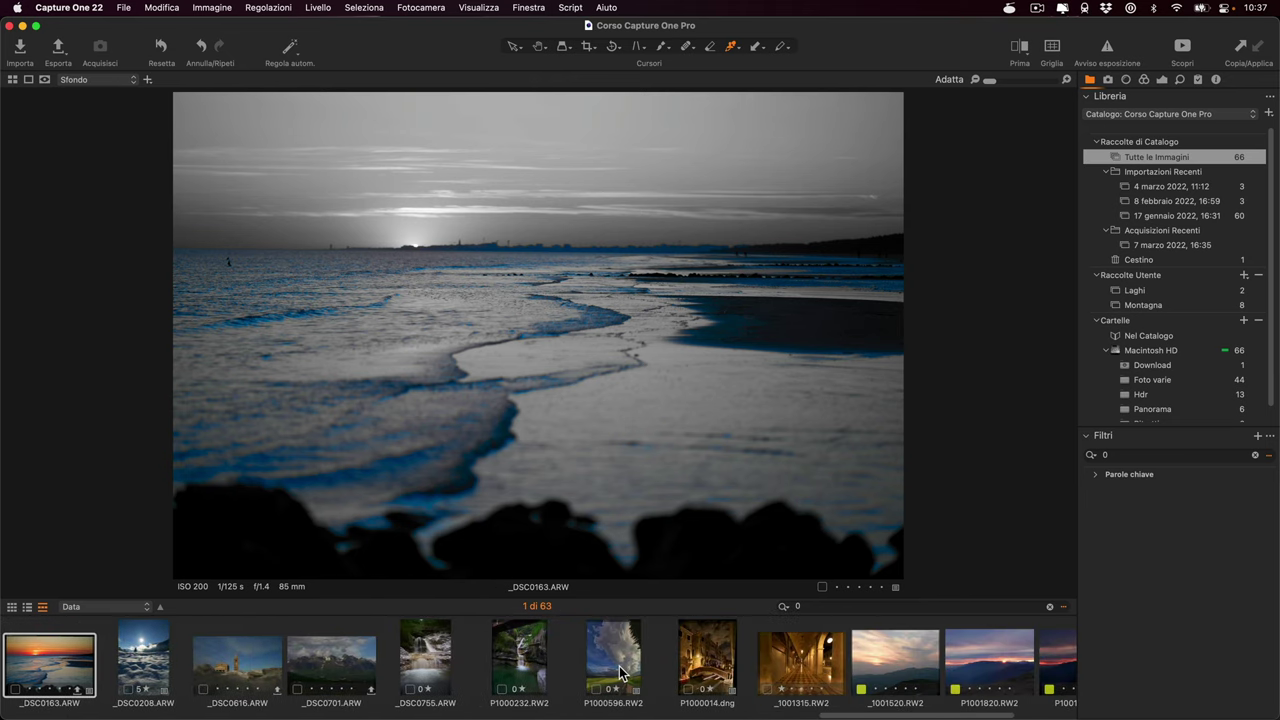
click(622, 675)
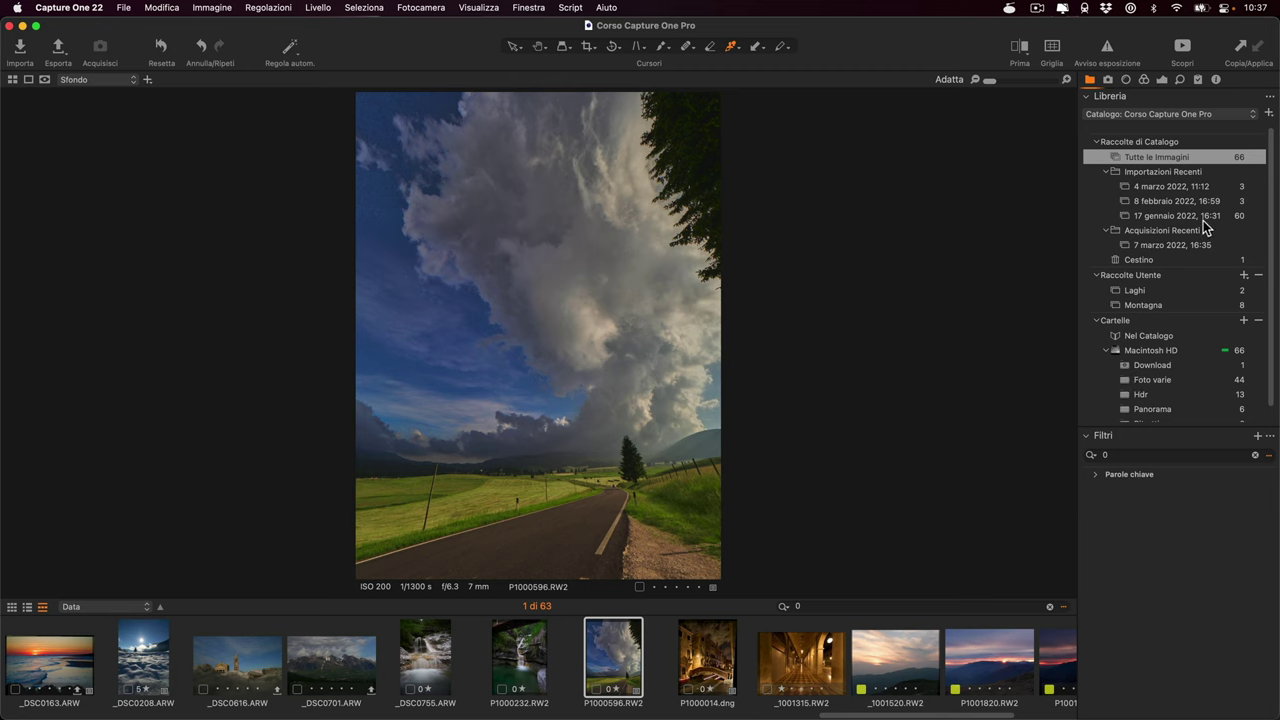
click(1143, 79)
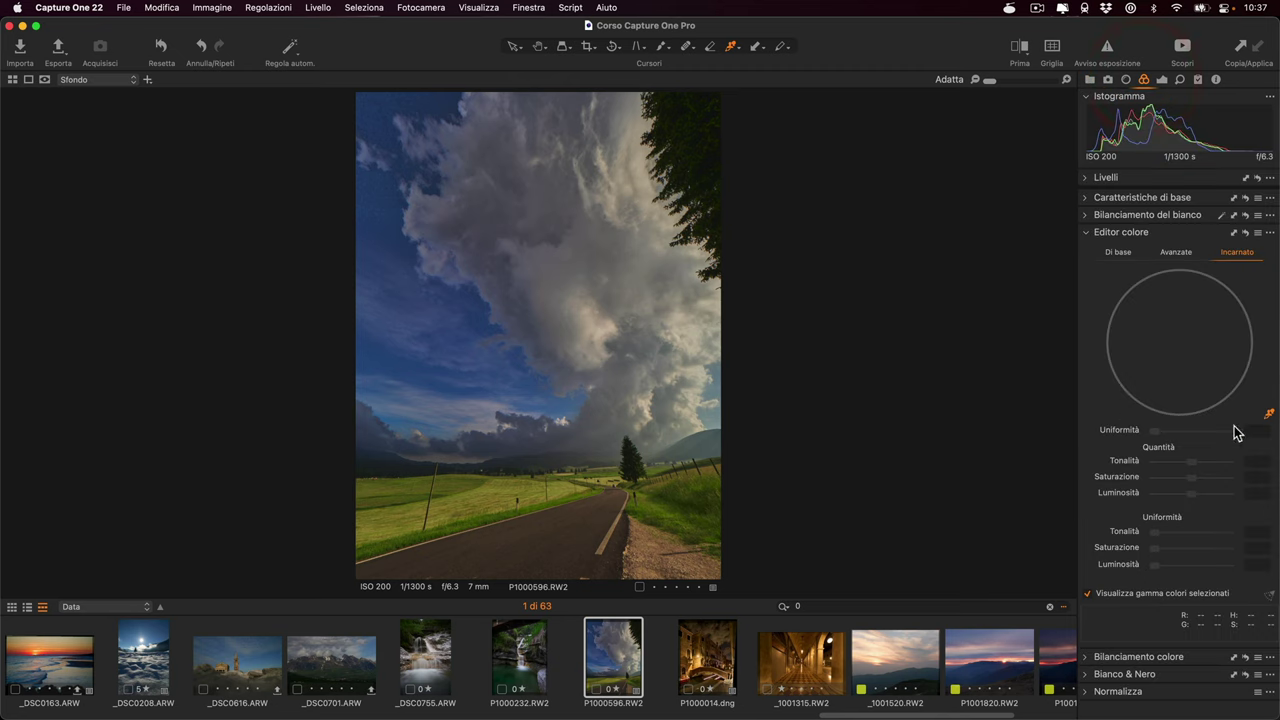
Sample the grass greens as the Incarnato range with the selected-range preview turned off.
click(704, 490)
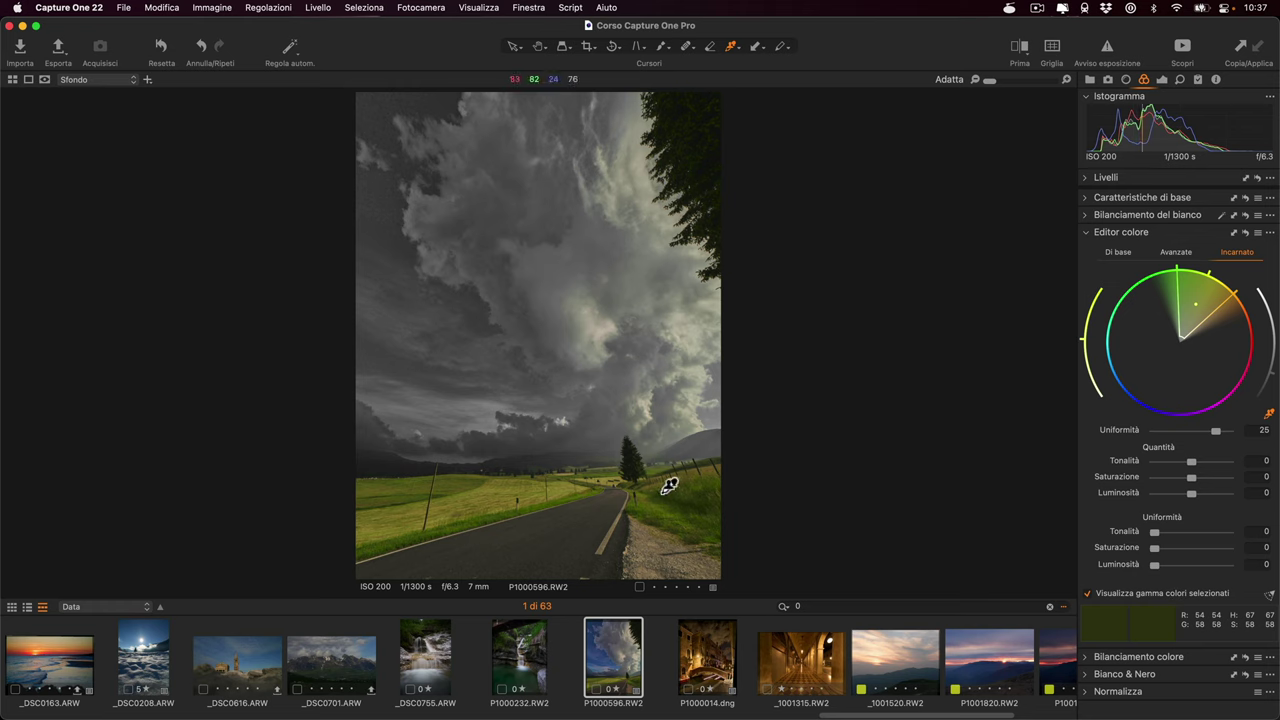
click(1090, 596)
click(685, 487)
click(672, 484)
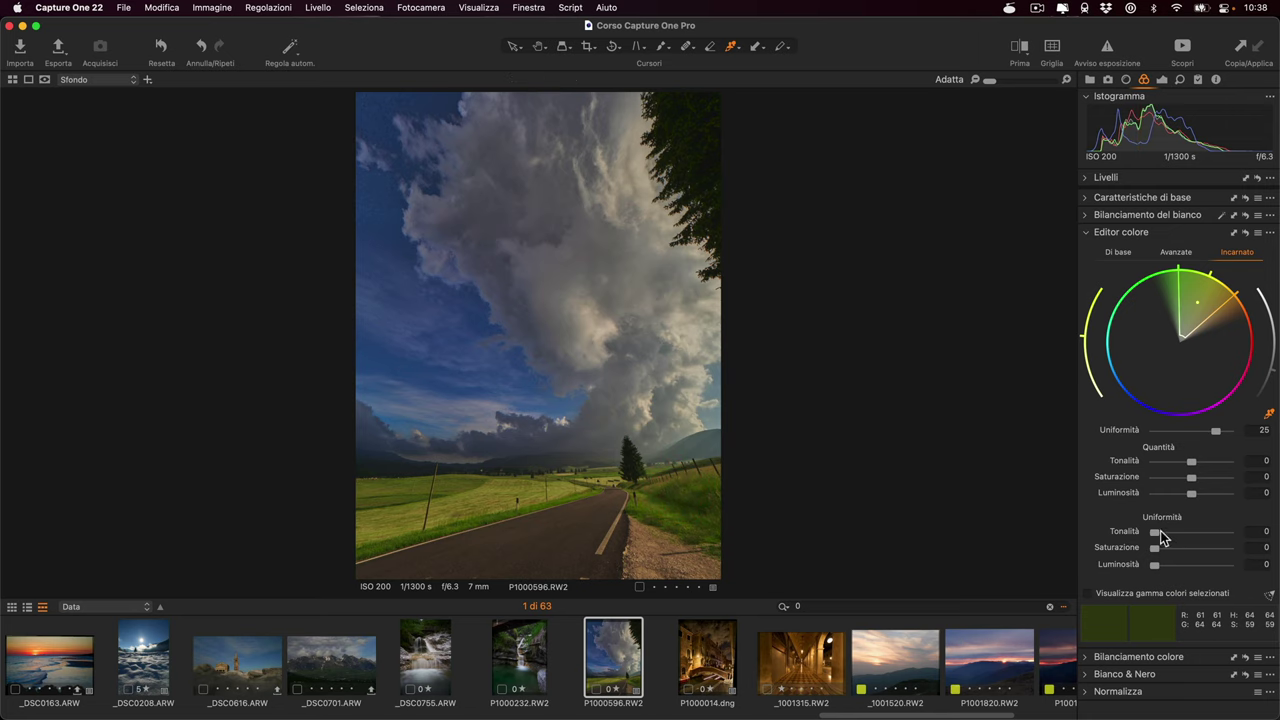
Test the hue, saturation and luminance Uniformità sliders, then reset them all to 0.
drag(1155, 532, 1273, 530)
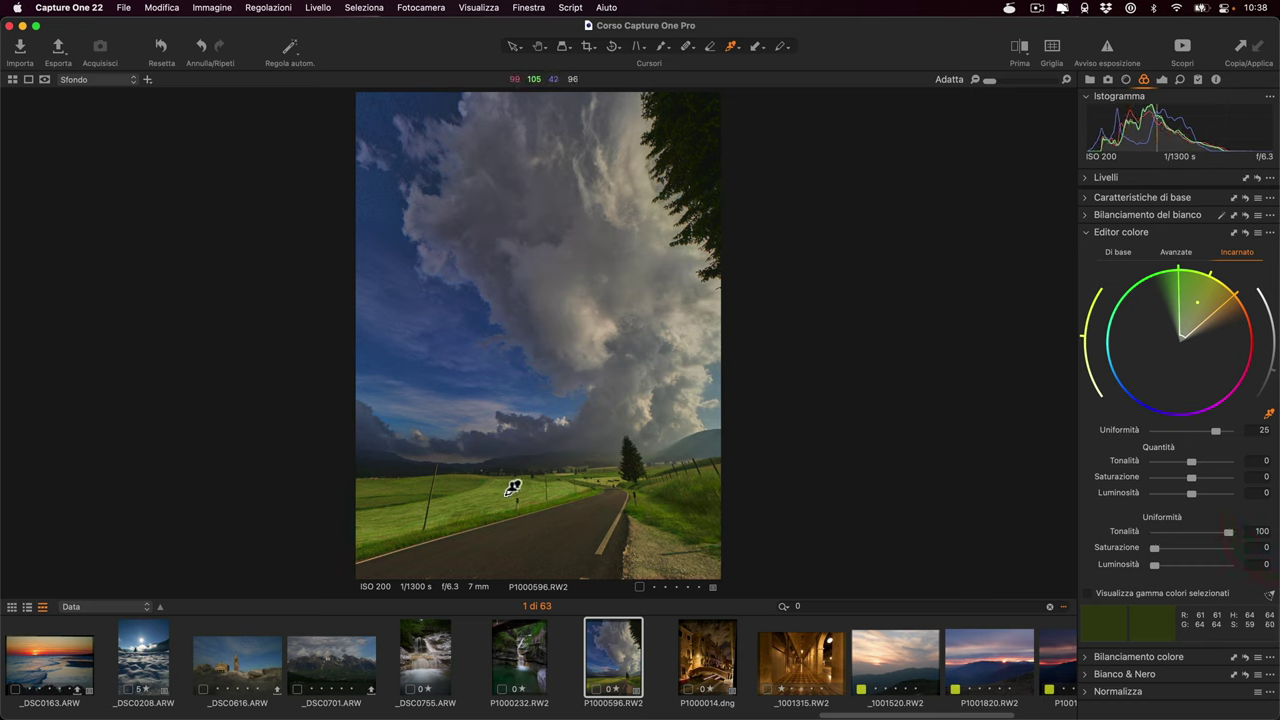
mouse_move(1236, 541)
mouse_down()
mouse_move(1118, 538)
mouse_move(1257, 532)
mouse_up()
mouse_move(1229, 536)
mouse_down()
mouse_move(1188, 537)
mouse_move(1268, 552)
mouse_up()
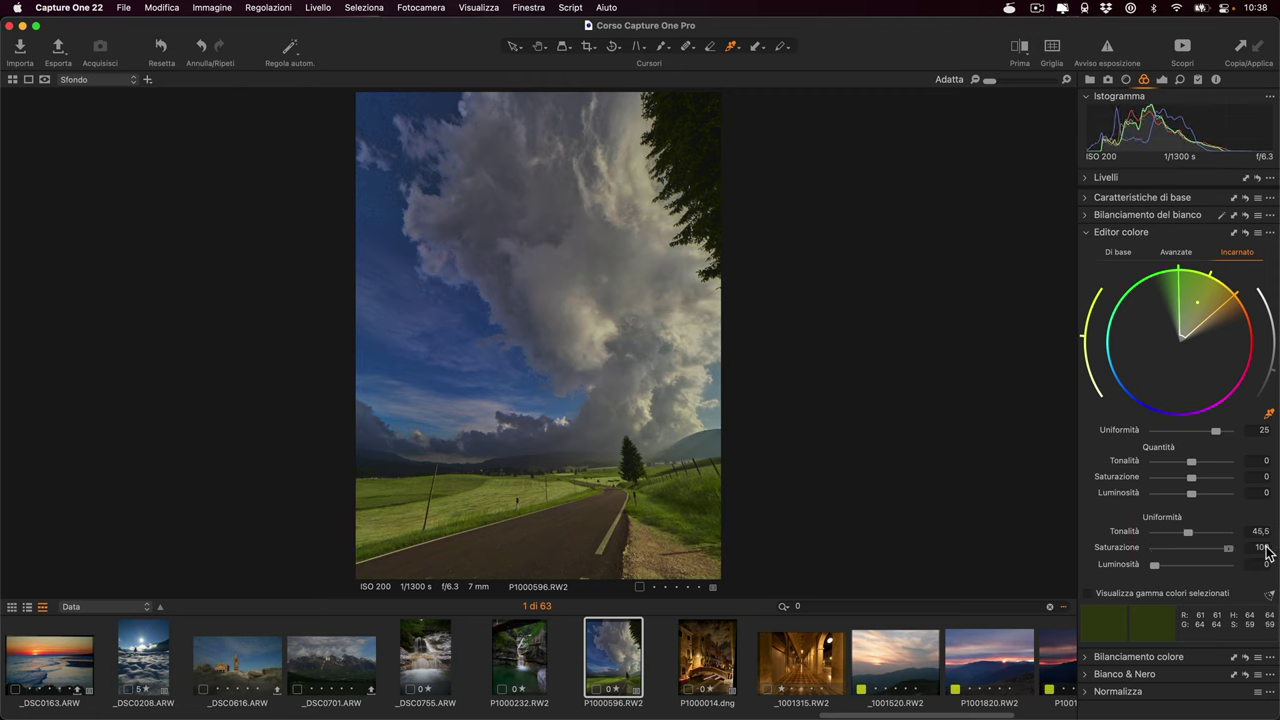
click(1268, 552)
mouse_move(1190, 538)
mouse_down()
mouse_move(1190, 567)
mouse_move(1165, 567)
mouse_up()
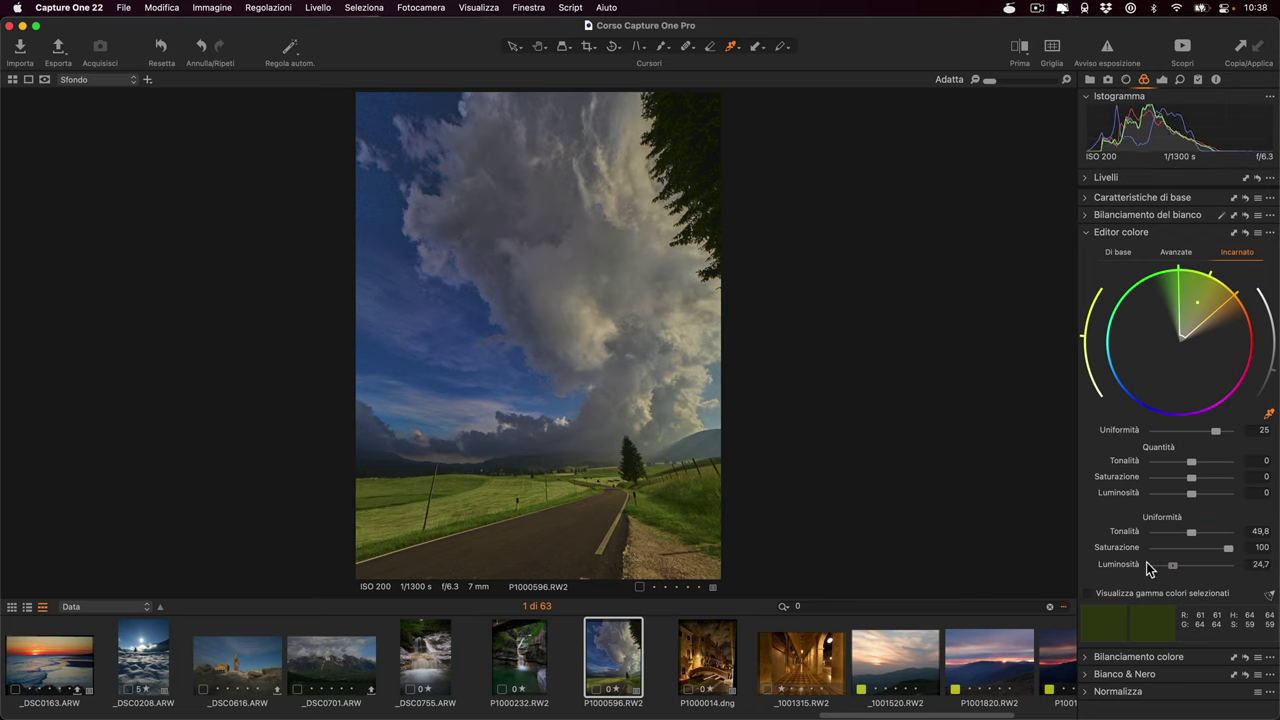
click(1166, 563)
double_click(1226, 548)
double_click(1167, 564)
click(1189, 537)
double_click(1190, 534)
click(1126, 528)
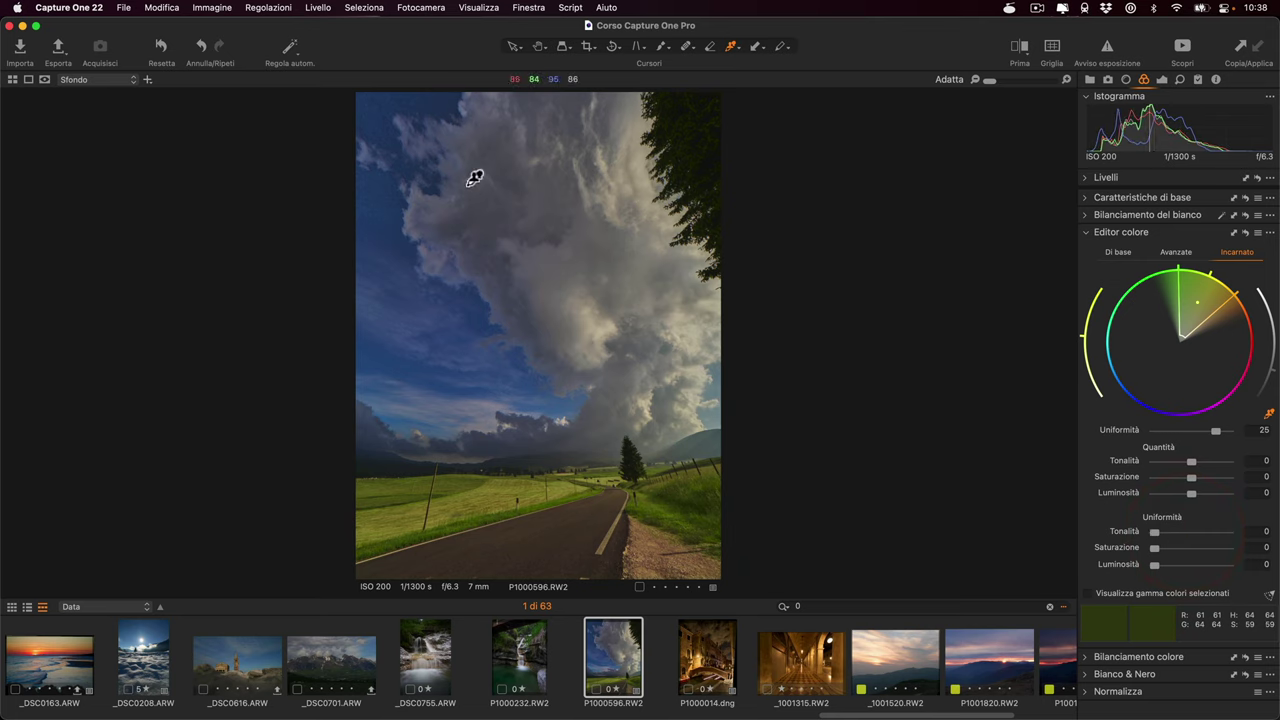
Sample the blue sky, set hue uniformity to 100, and try shifting its hue amount.
click(489, 307)
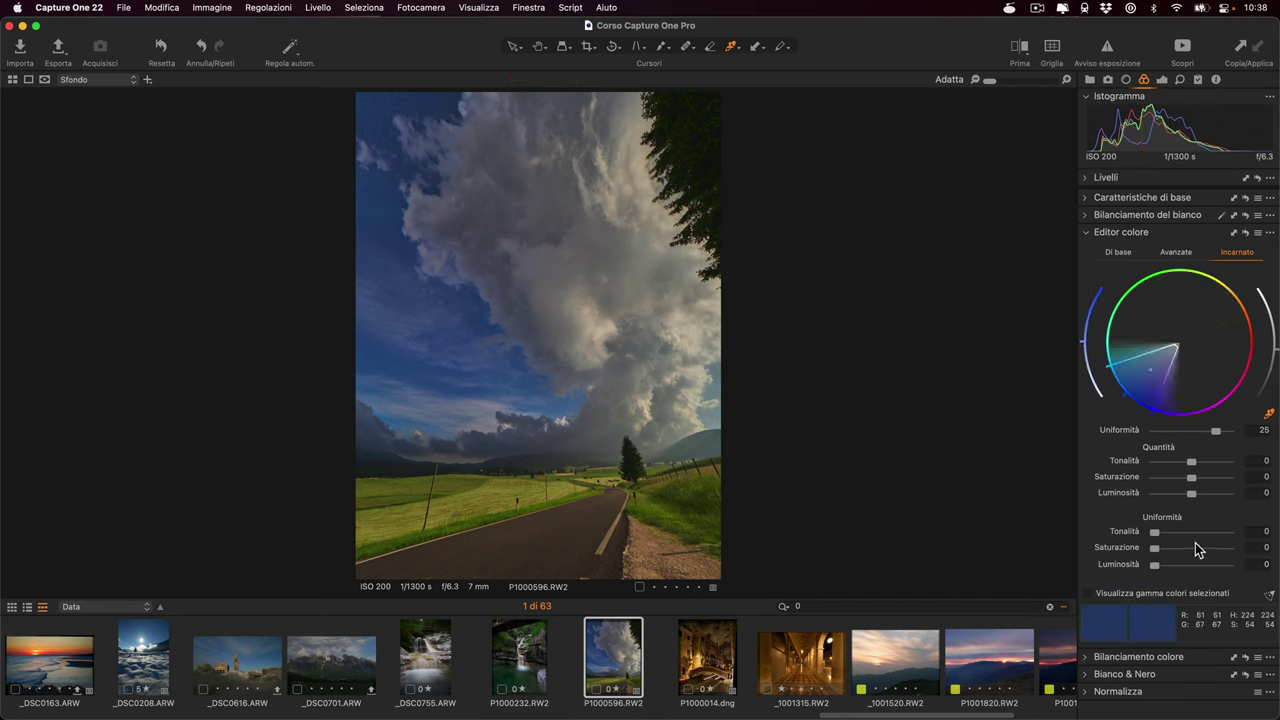
drag(1155, 535, 1277, 522)
click(1186, 530)
drag(1192, 462, 1186, 463)
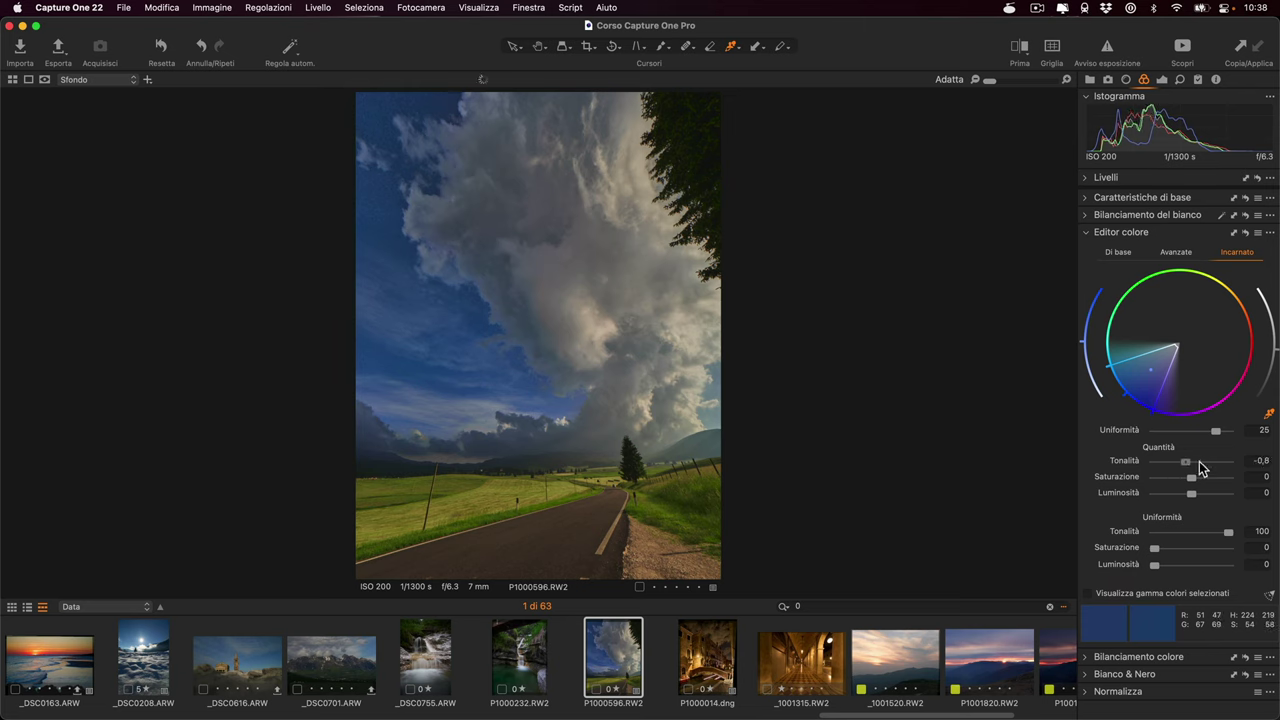
drag(1186, 462, 1162, 463)
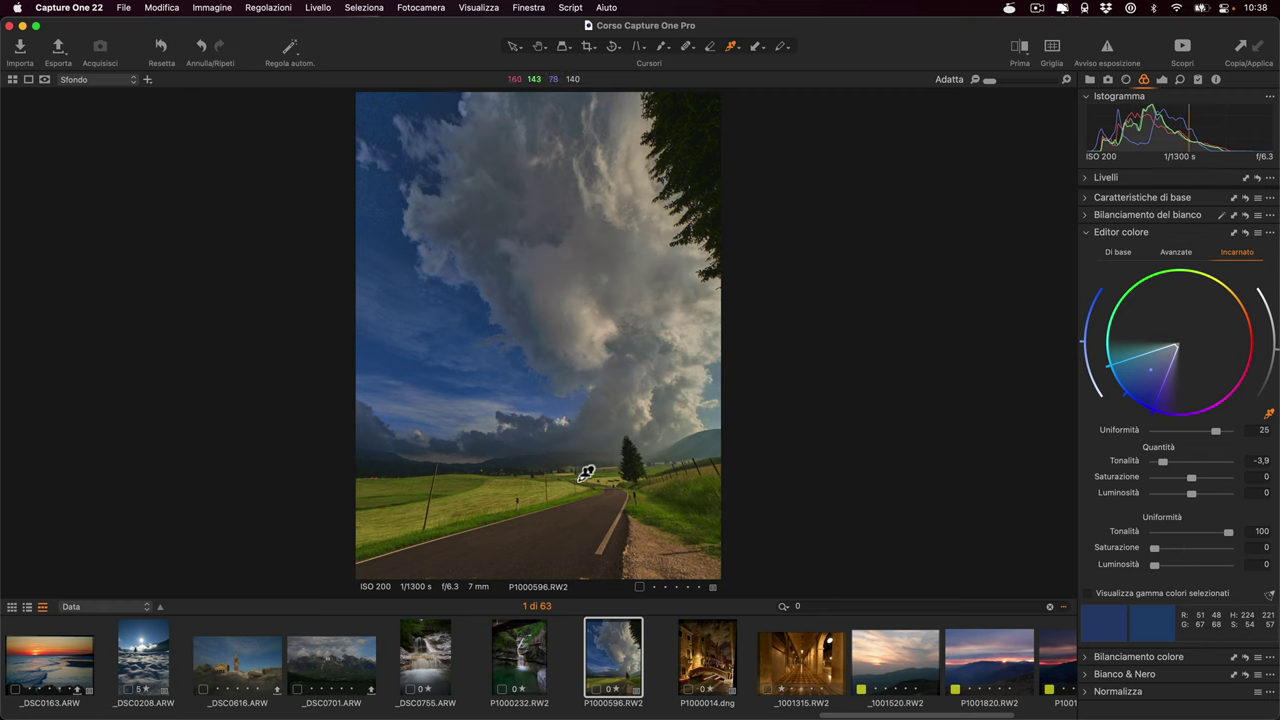
Resample the grass greens and raise their saturation amount to about 20.8.
click(697, 499)
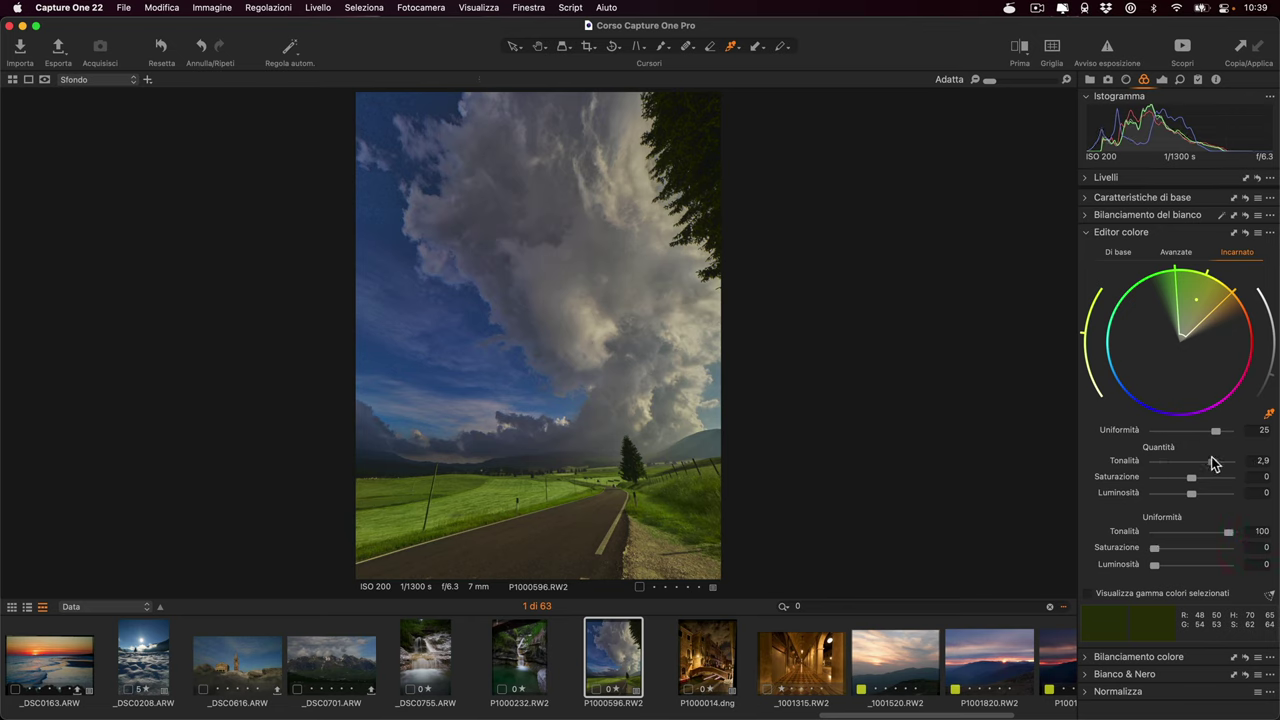
drag(1163, 461, 1118, 466)
mouse_move(1191, 478)
mouse_down()
mouse_move(1175, 478)
mouse_move(1224, 478)
mouse_up()
click(1190, 465)
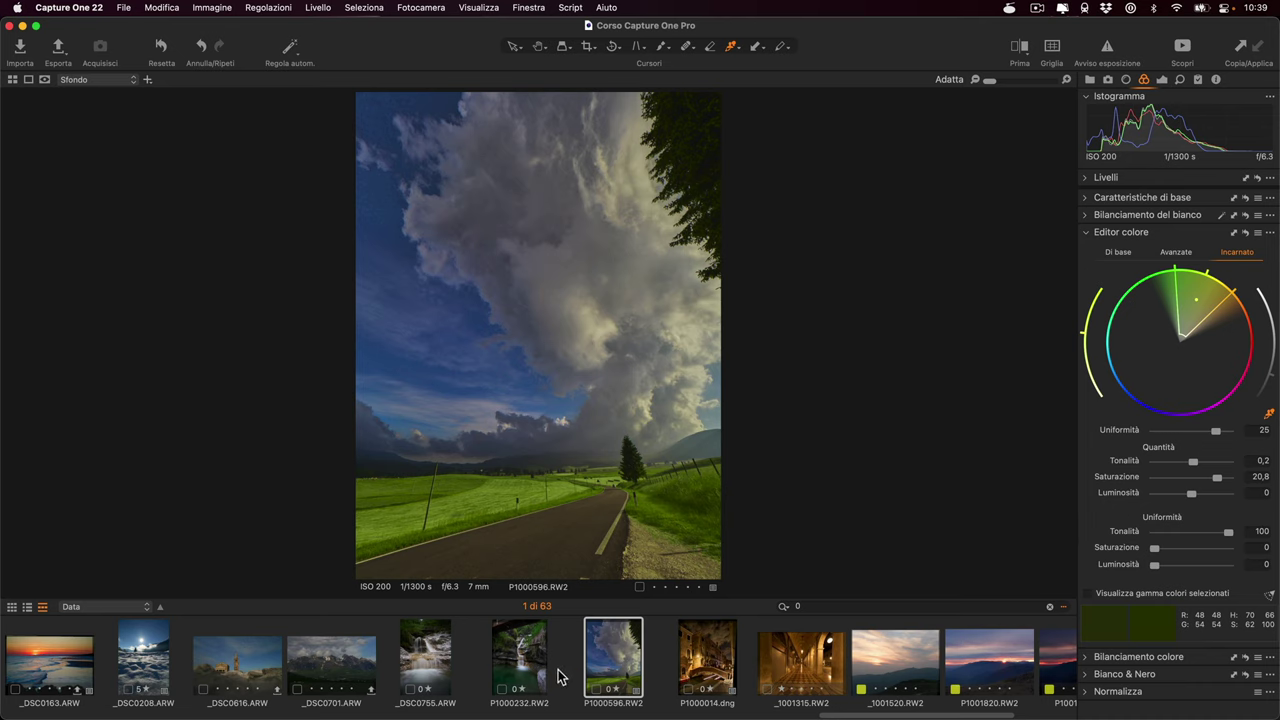
scroll(558, 677, left, 3)
Reset _DSC0163.ARW's adjustments and level its horizon with the Rotate tool.
click(210, 668)
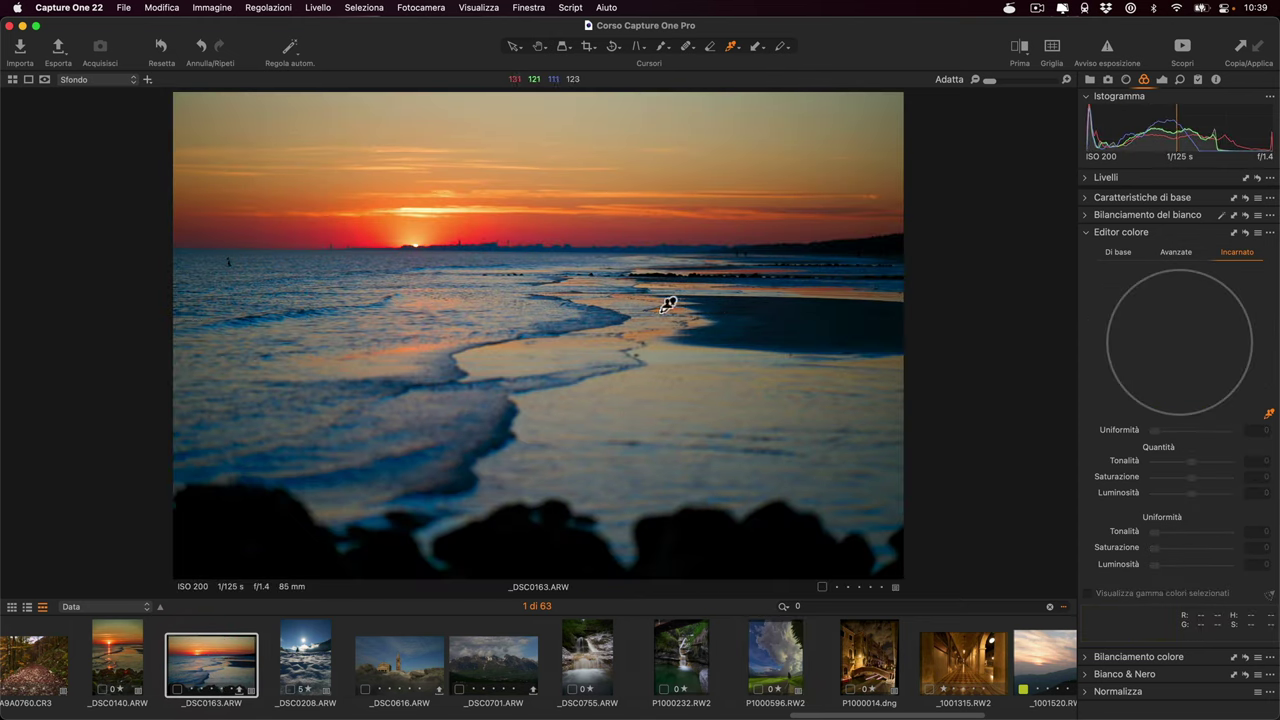
key(super+r)
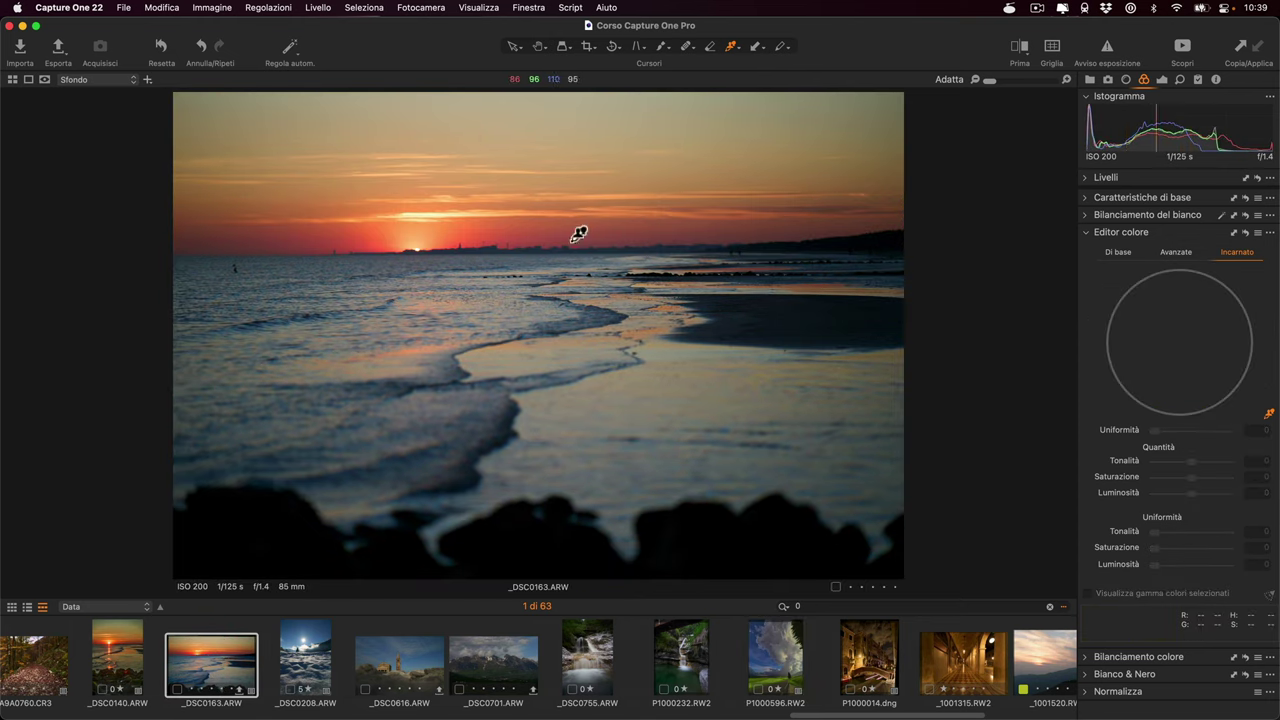
click(613, 50)
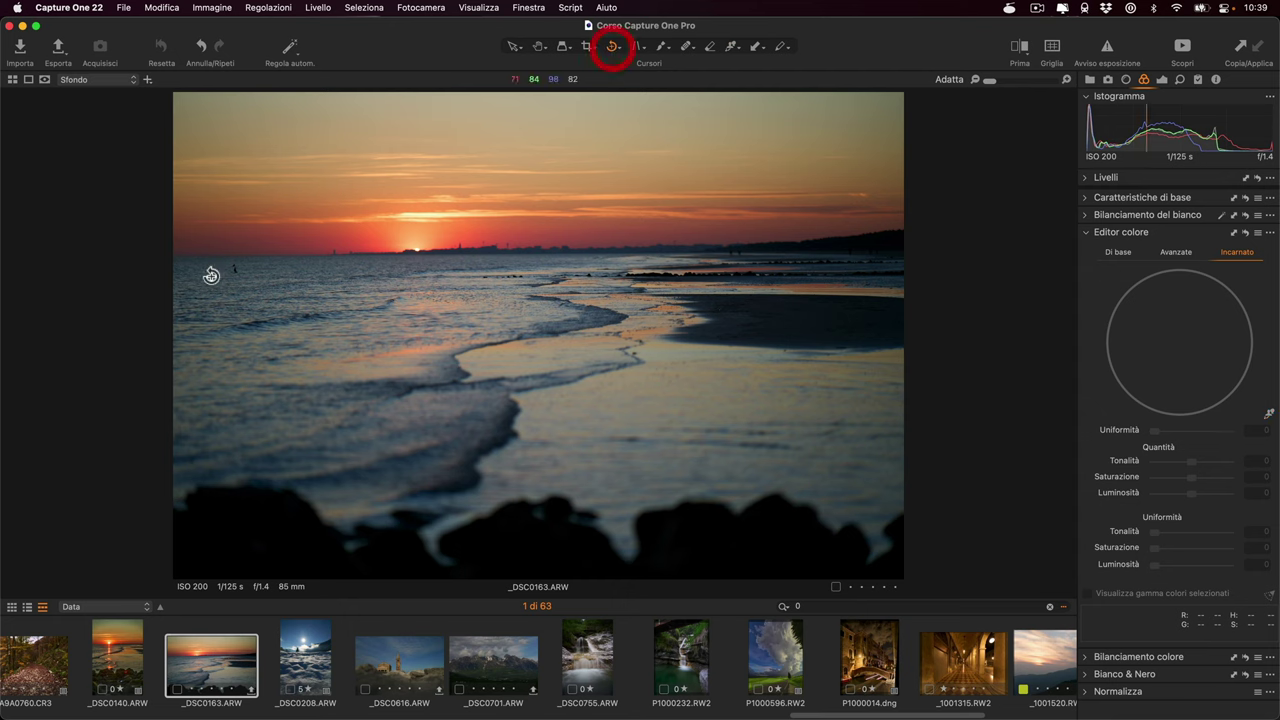
drag(196, 255, 655, 249)
click(510, 47)
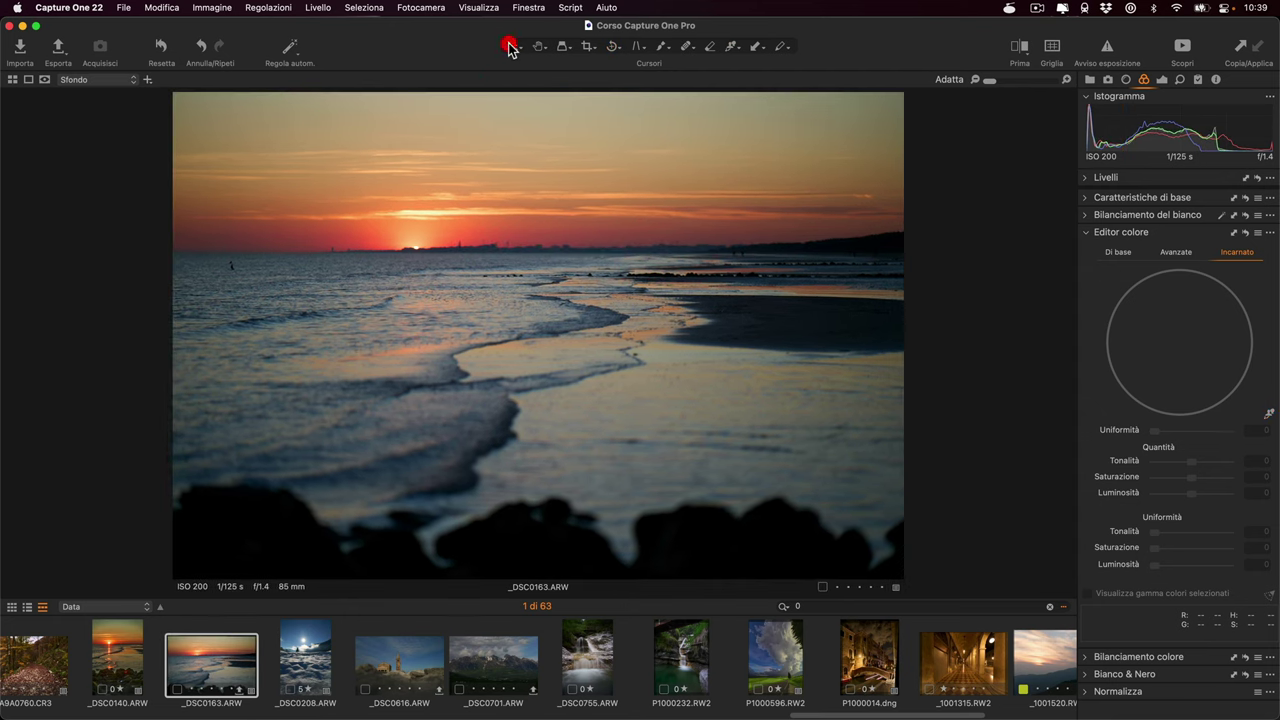
Collapse Editor colore and show the Bilanciamento colore wheels, ending on 3-Way.
click(1084, 235)
click(1085, 251)
click(1103, 271)
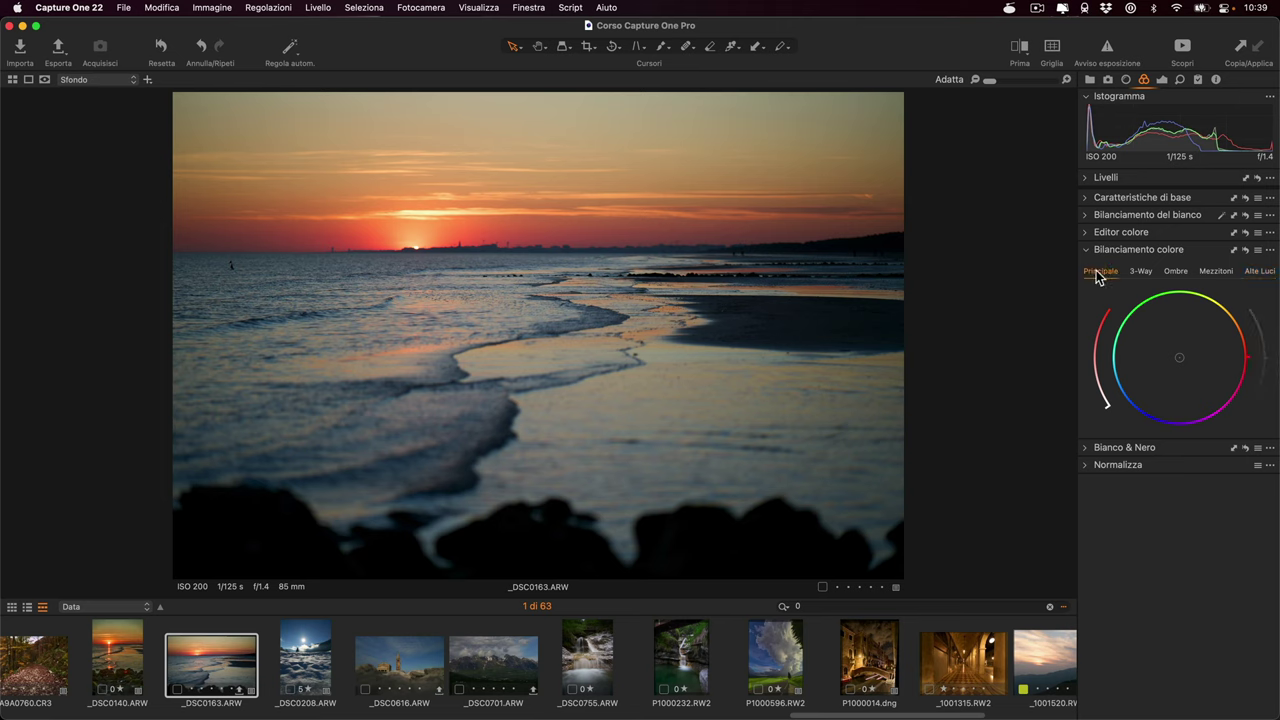
click(1145, 271)
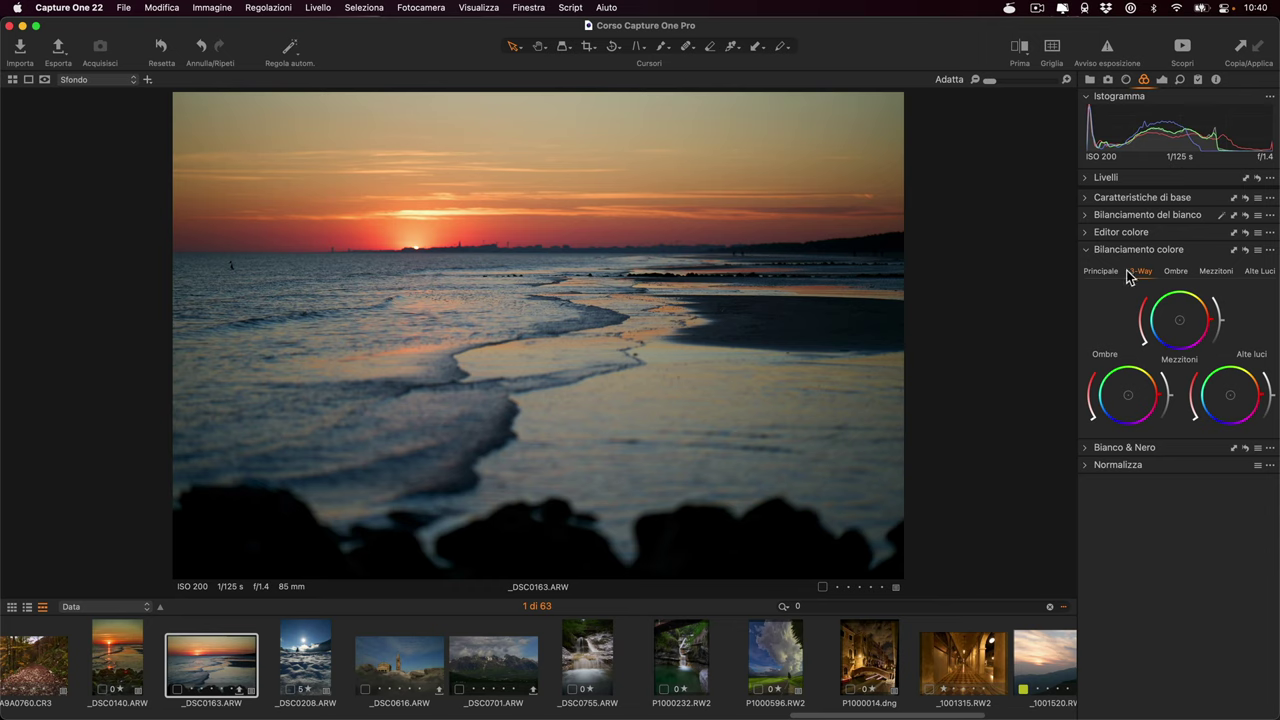
Test a magenta tint on the Principale wheel, reset it, and return to 3-Way.
click(1097, 272)
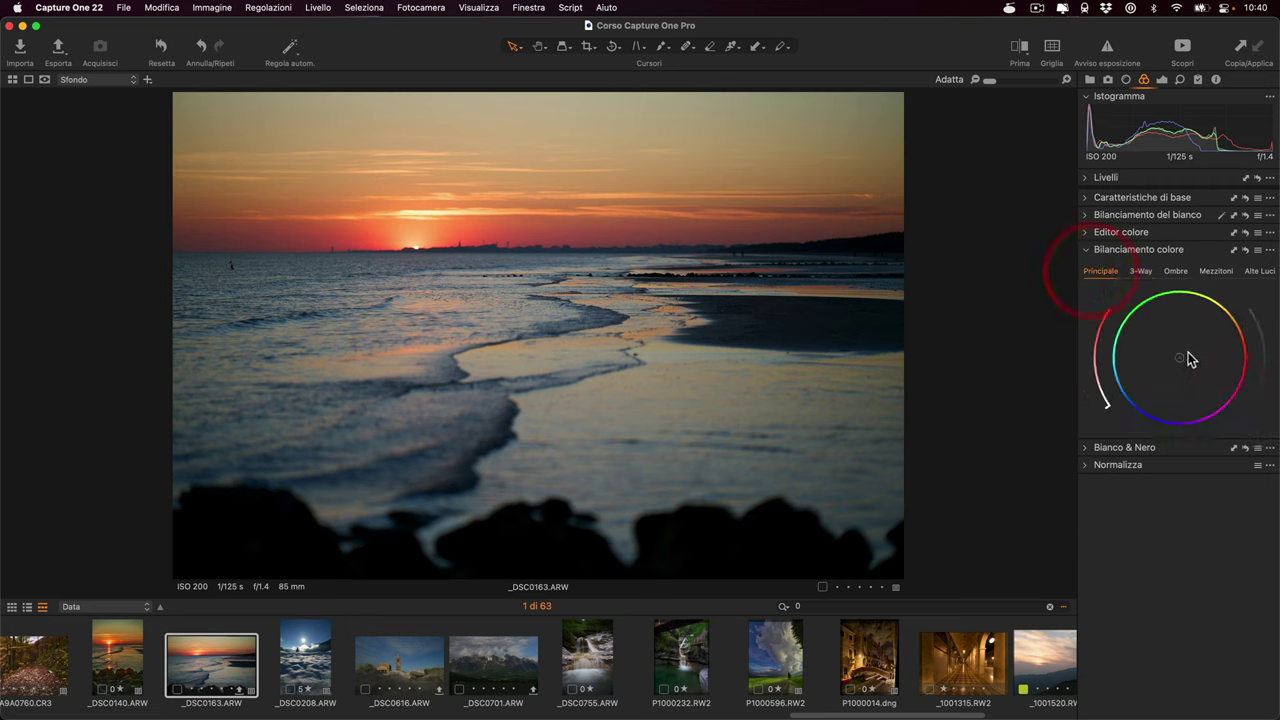
drag(1178, 357, 1222, 358)
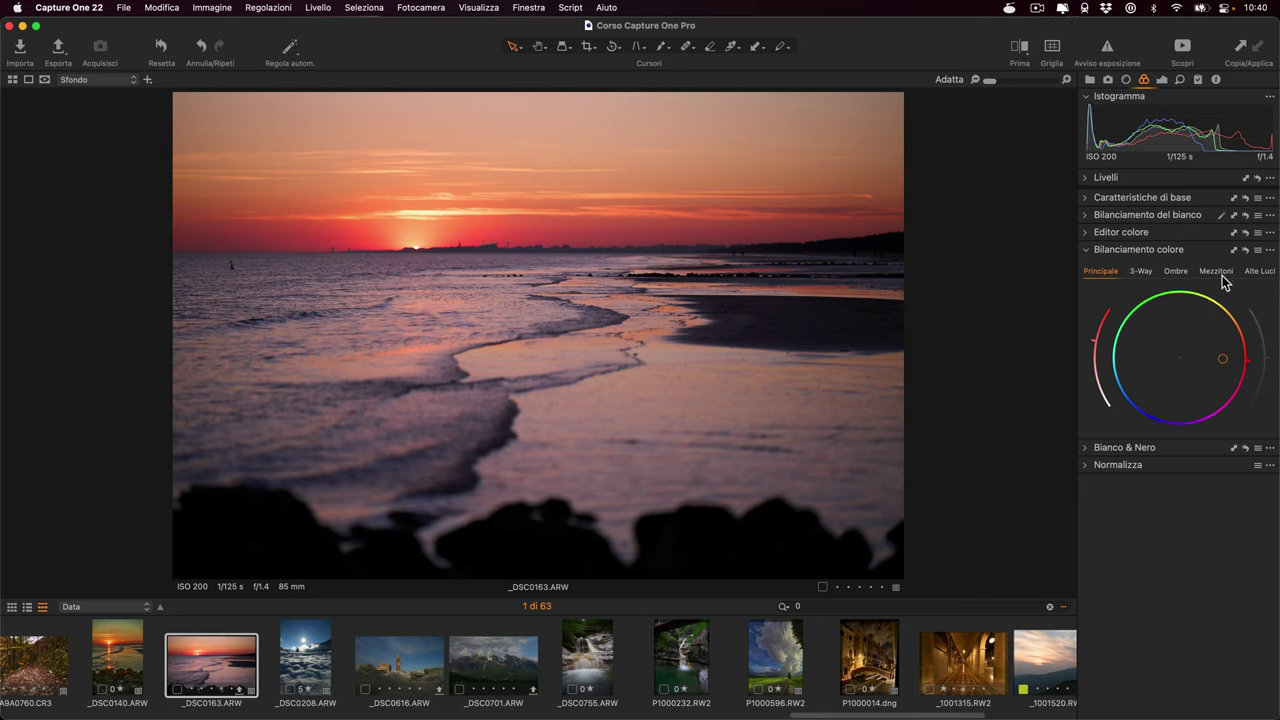
click(1245, 250)
click(1144, 271)
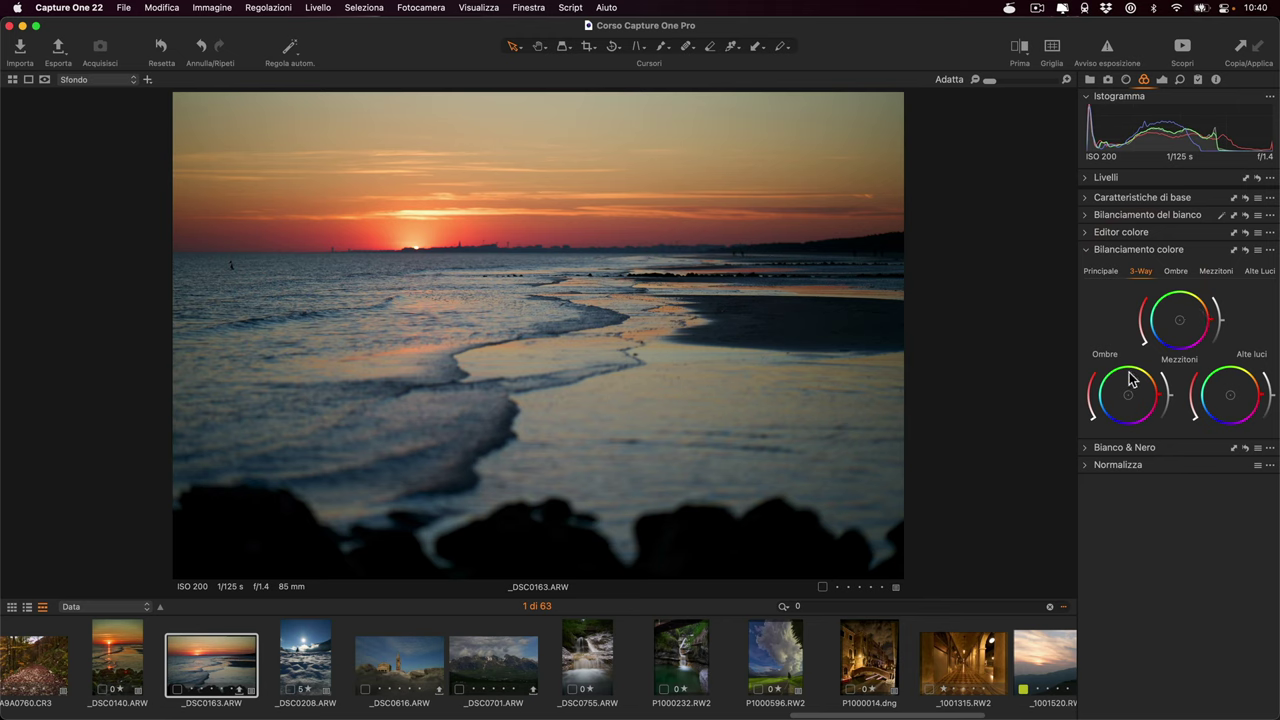
Warm the shadows toward red-magenta and push highlights yellow-green, then select the Shadows wheel.
click(1177, 271)
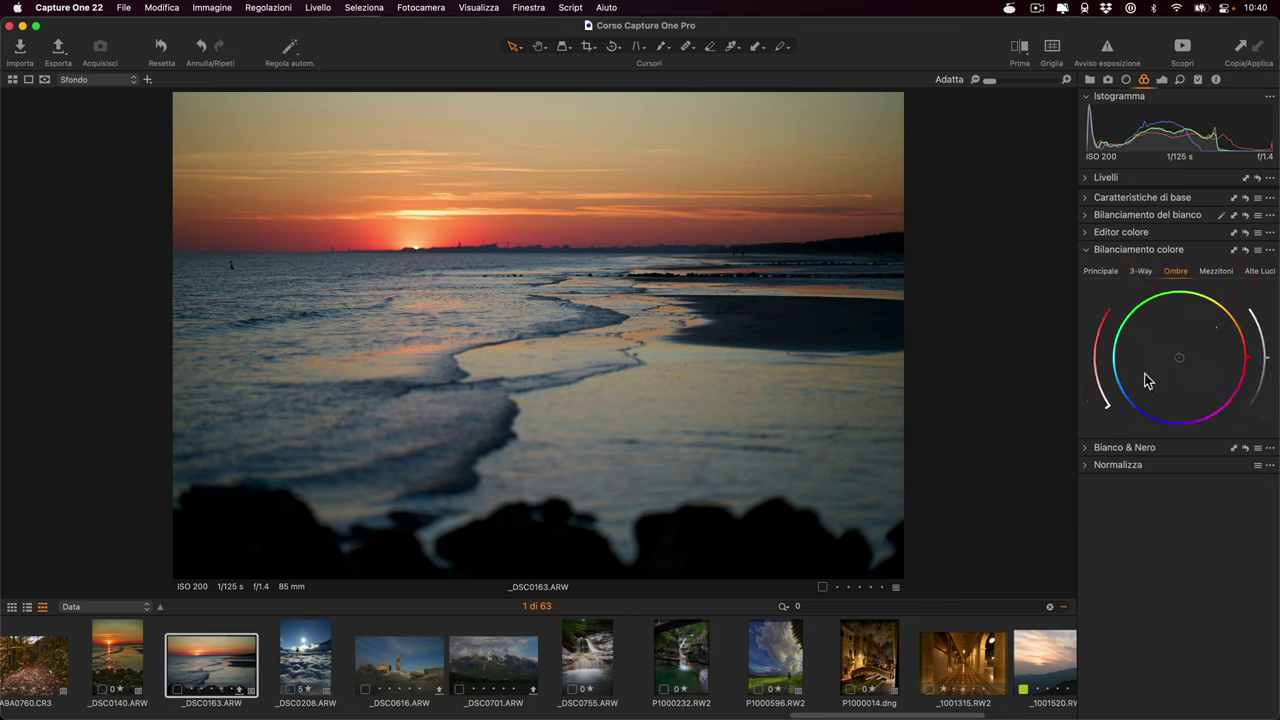
mouse_move(1180, 364)
mouse_down()
mouse_move(1263, 340)
mouse_move(1137, 366)
mouse_move(1096, 342)
mouse_up()
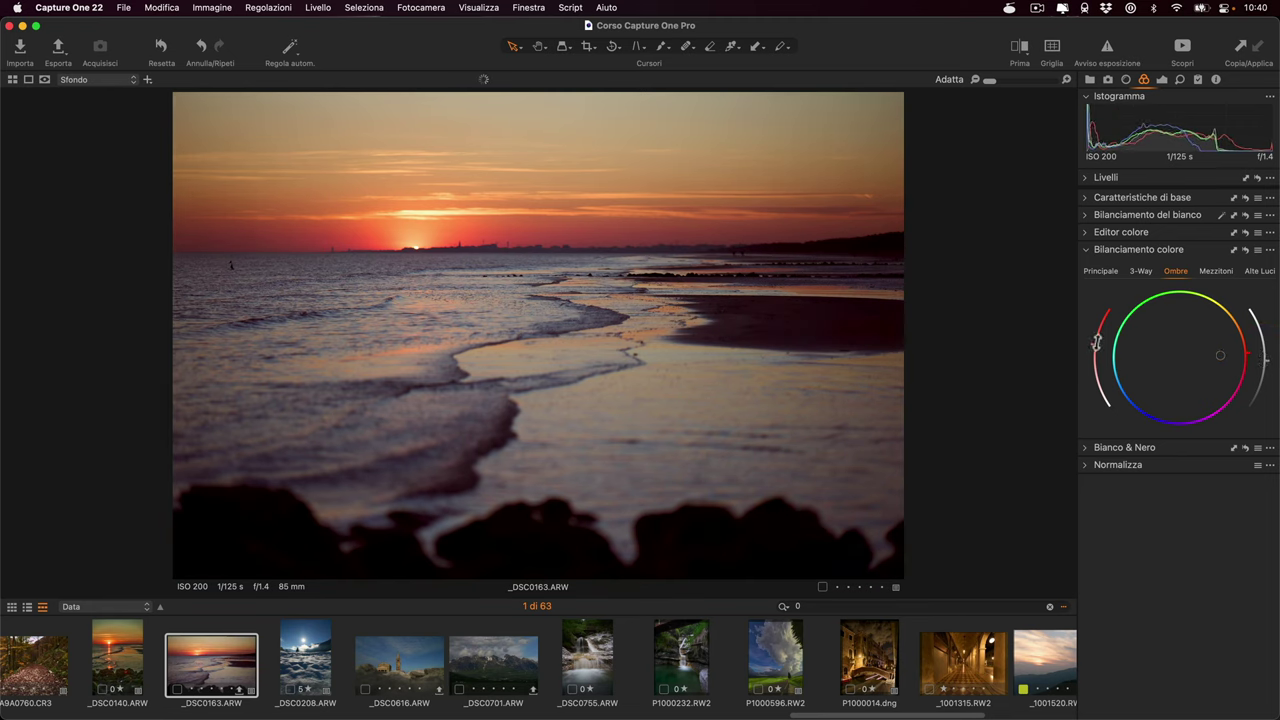
click(1258, 271)
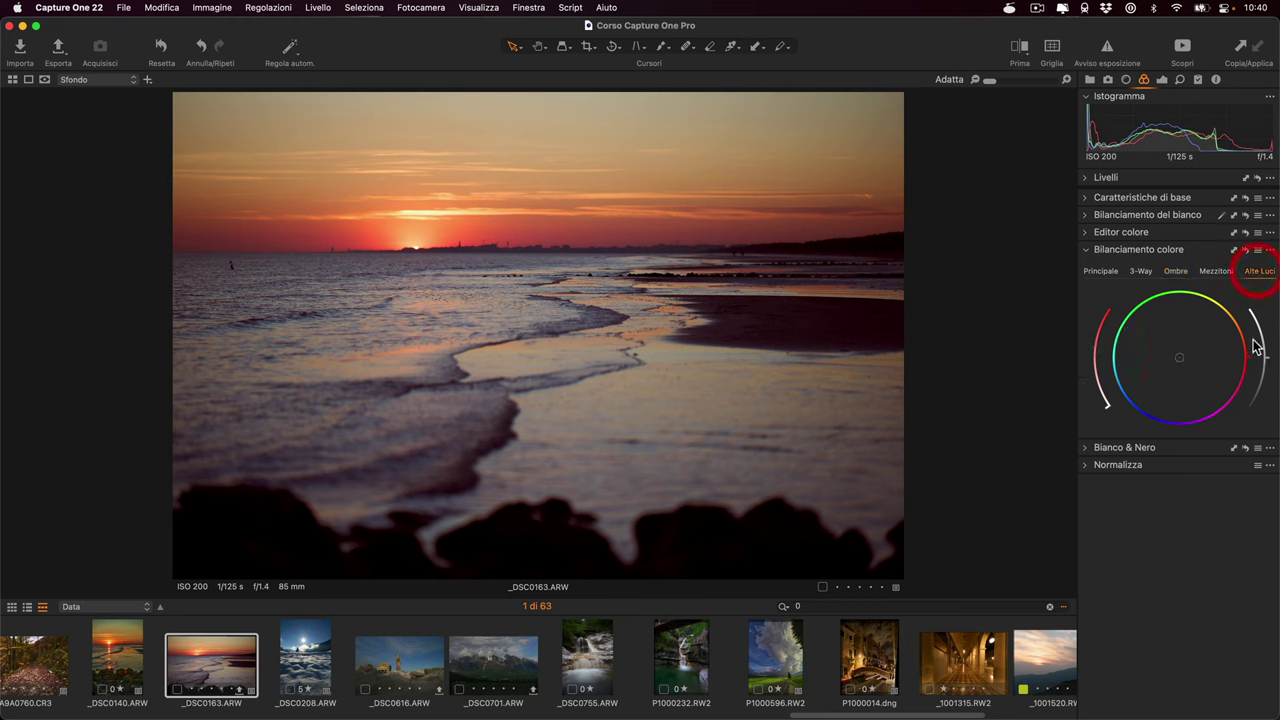
mouse_move(1174, 360)
mouse_down()
mouse_move(1137, 354)
mouse_move(1174, 334)
mouse_move(1140, 350)
mouse_up()
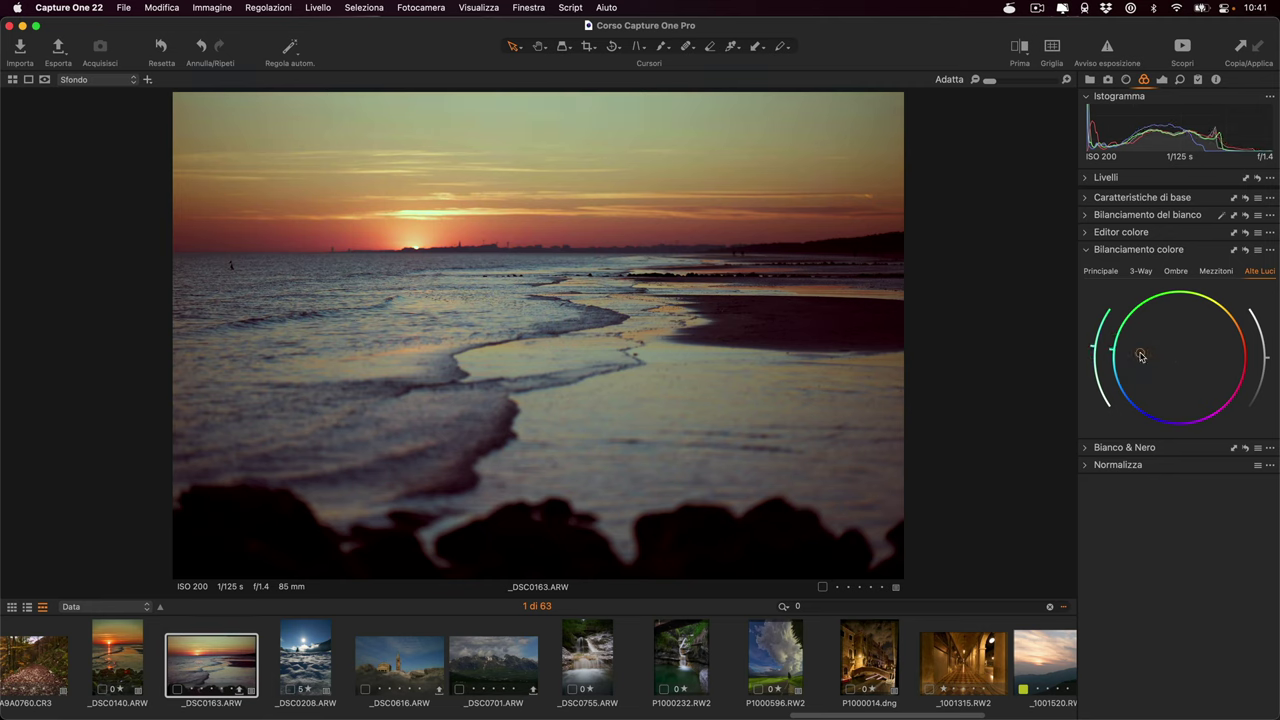
drag(1095, 362, 1092, 344)
click(1139, 272)
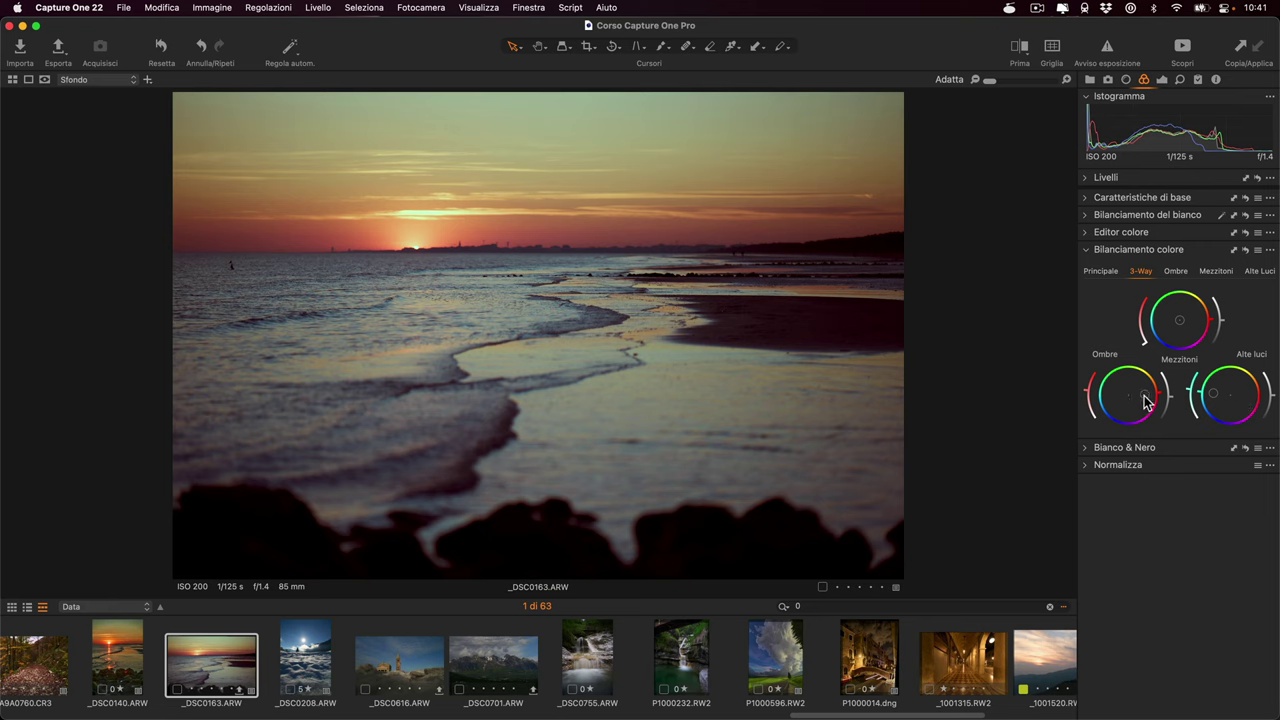
click(1180, 270)
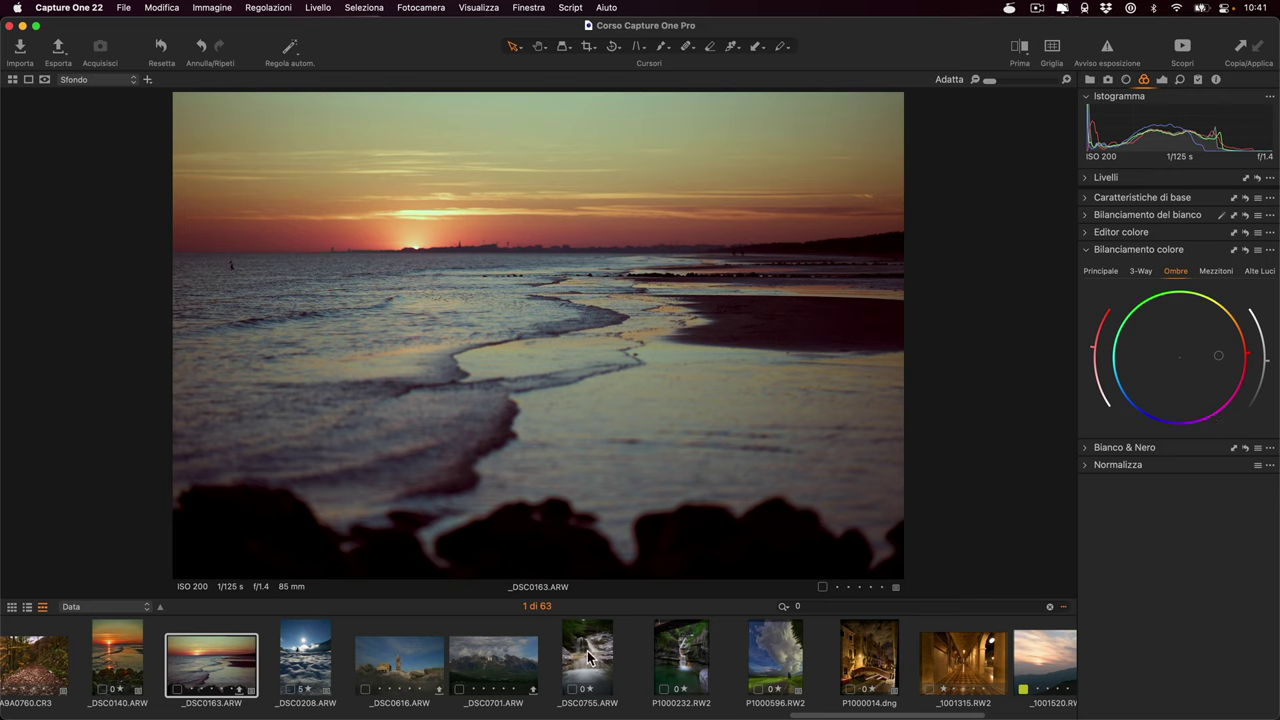
Expand Normalize and show waterfalls _DSC0755 and P1000232 side by side.
click(1086, 467)
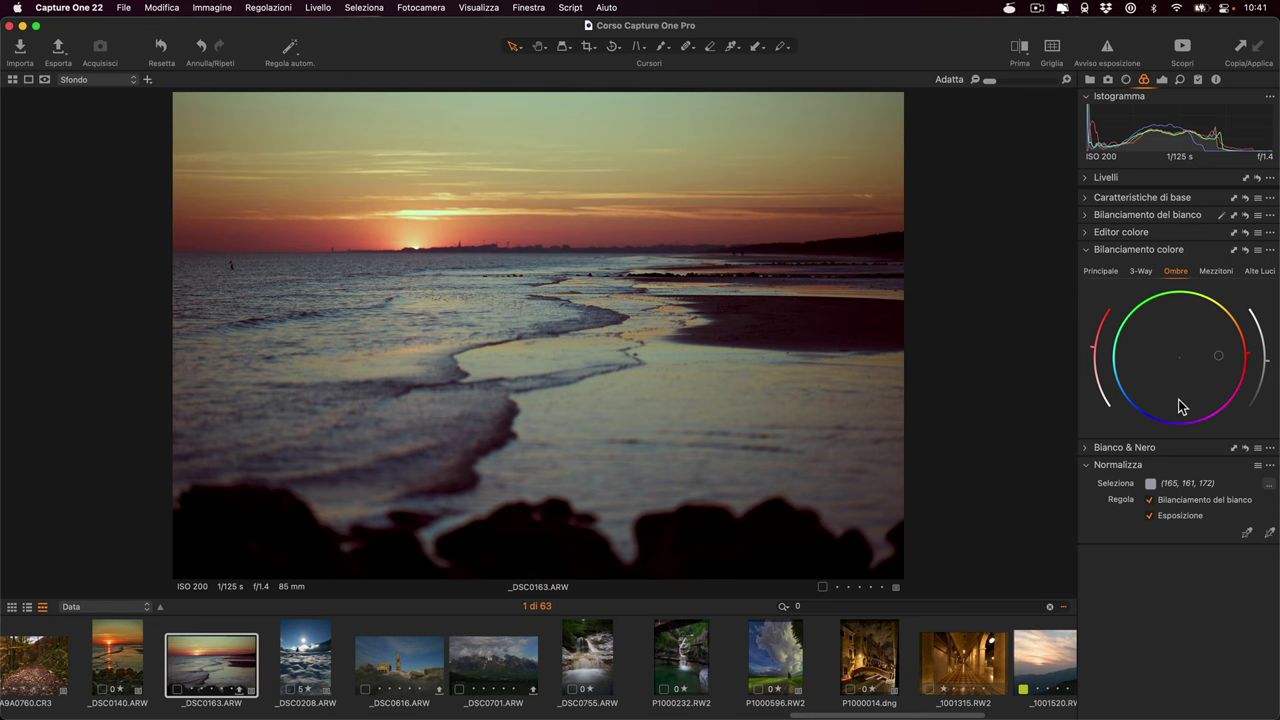
click(588, 668)
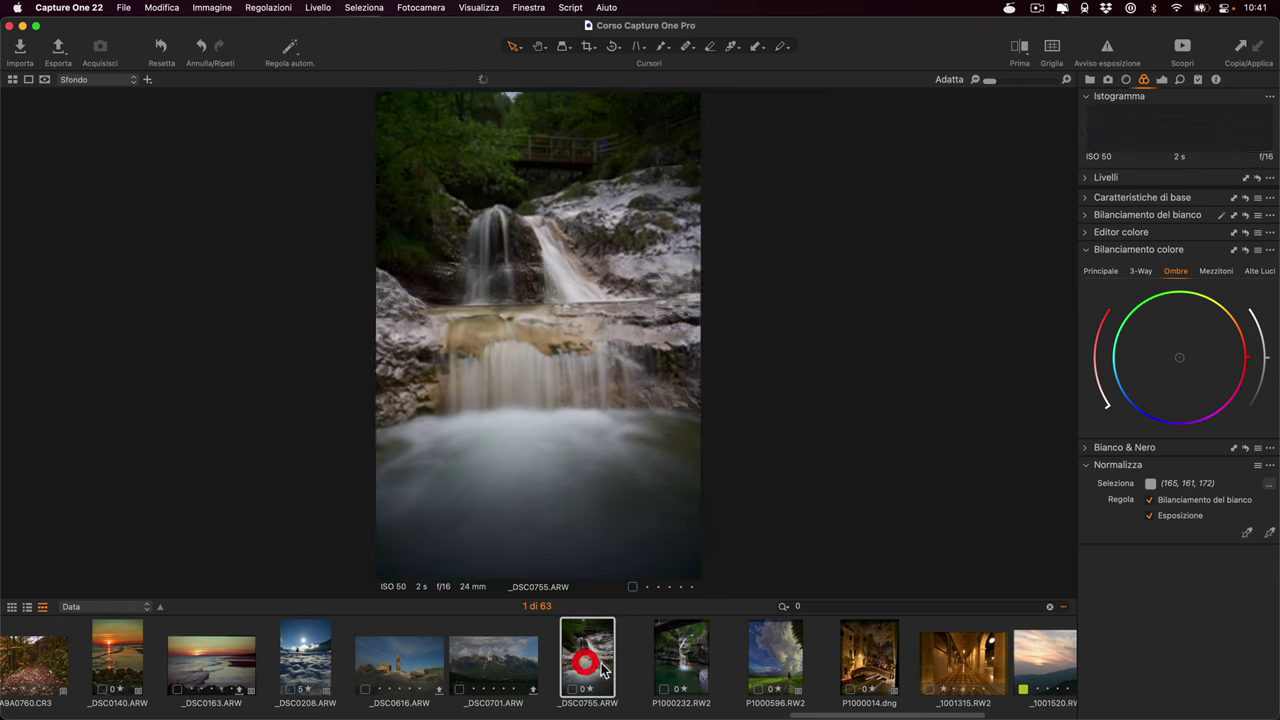
super+click(694, 662)
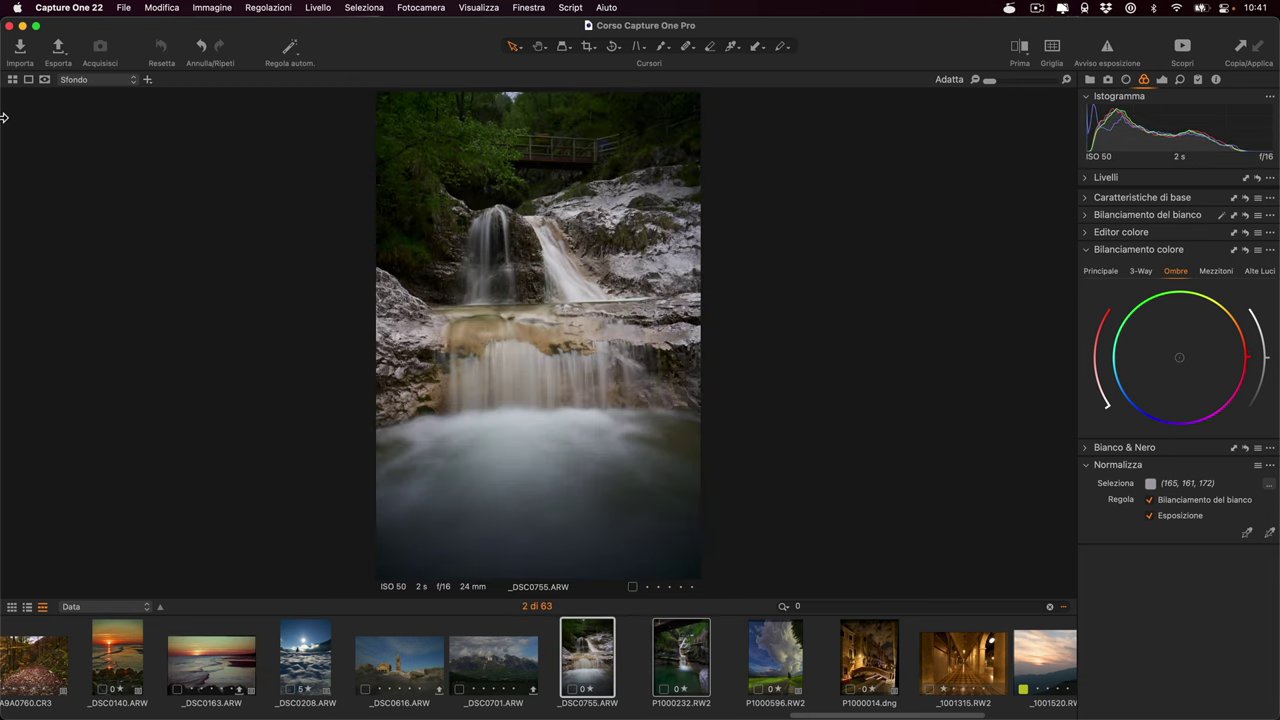
click(12, 79)
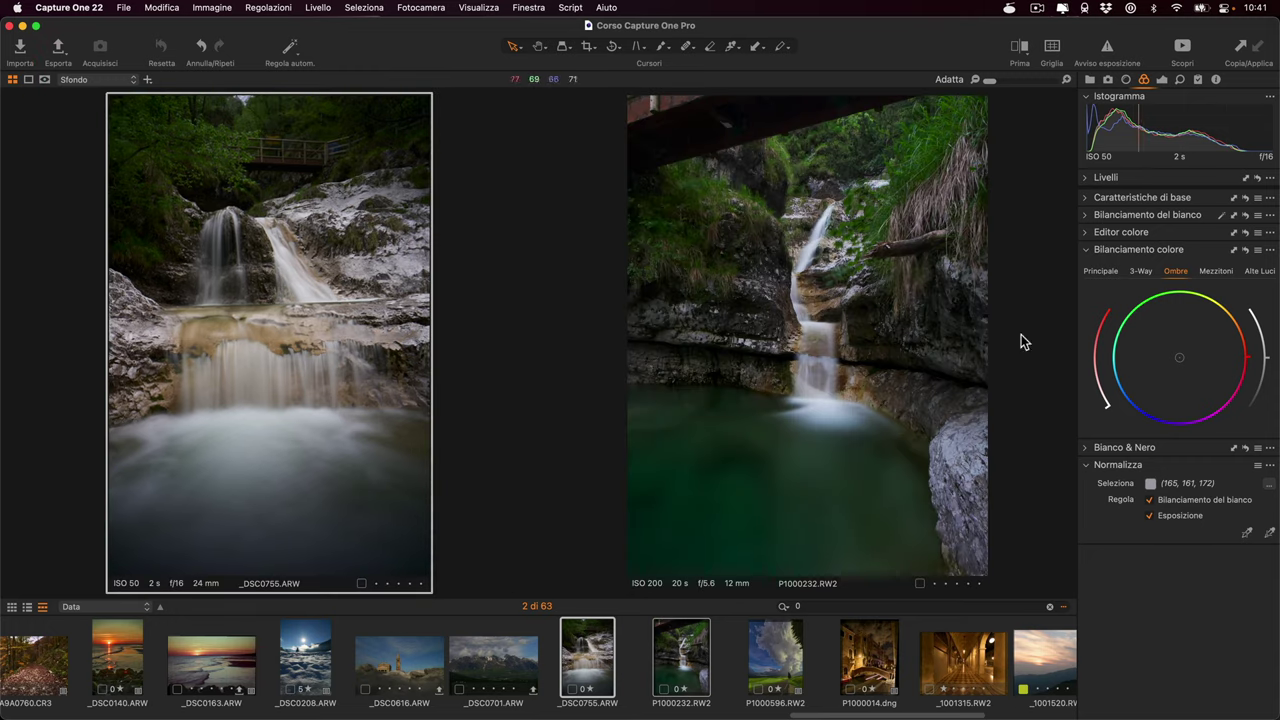
Fold away Color Balance, arm the Pick Normalize Color picker and include exposure.
click(1087, 249)
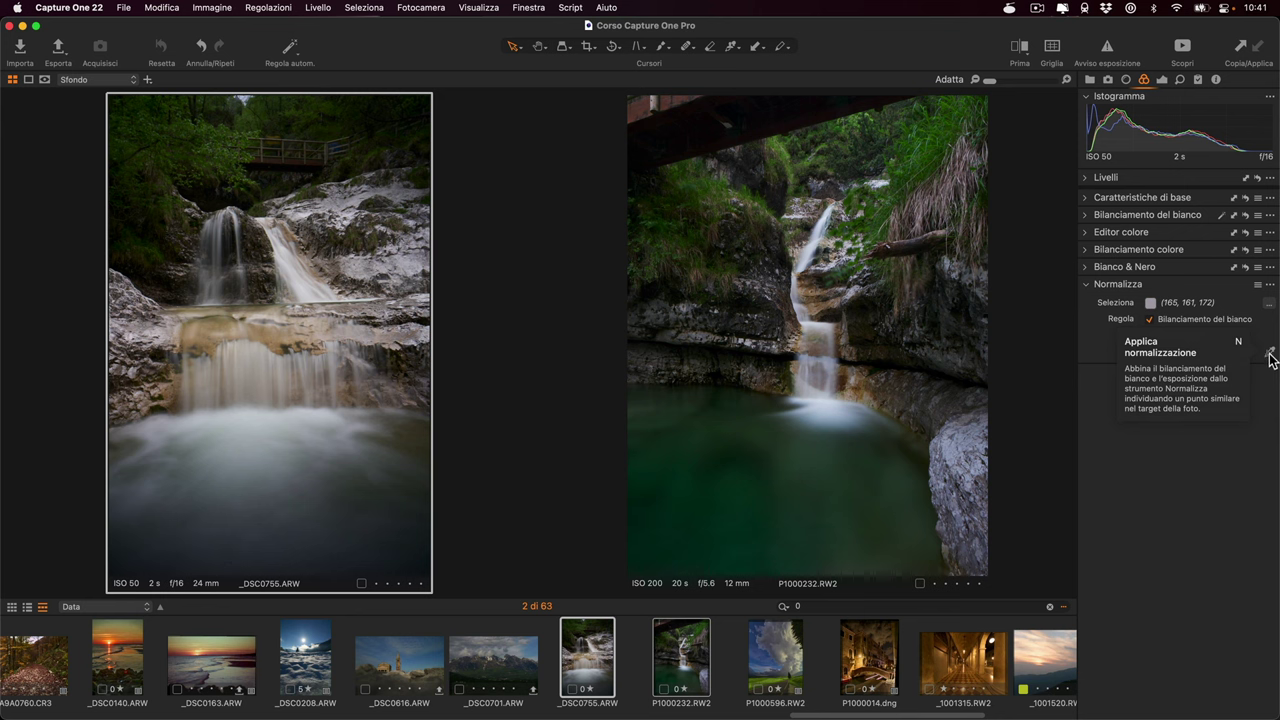
click(1207, 484)
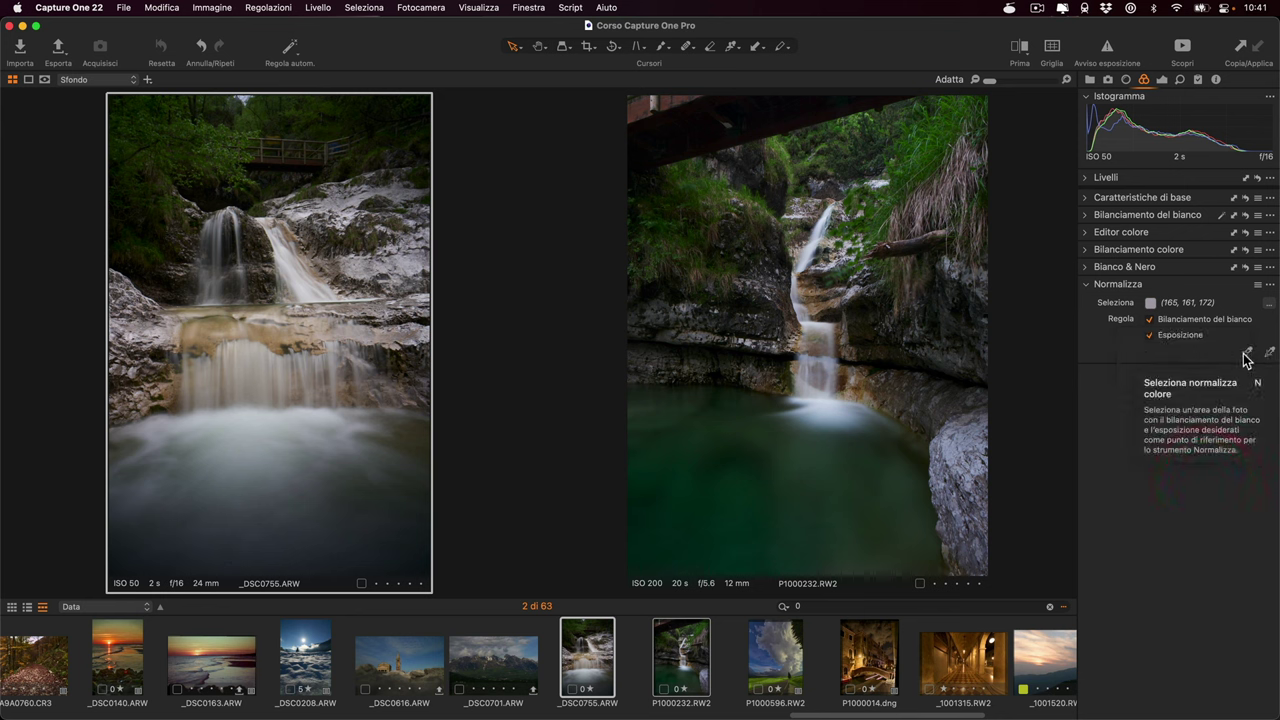
click(1247, 355)
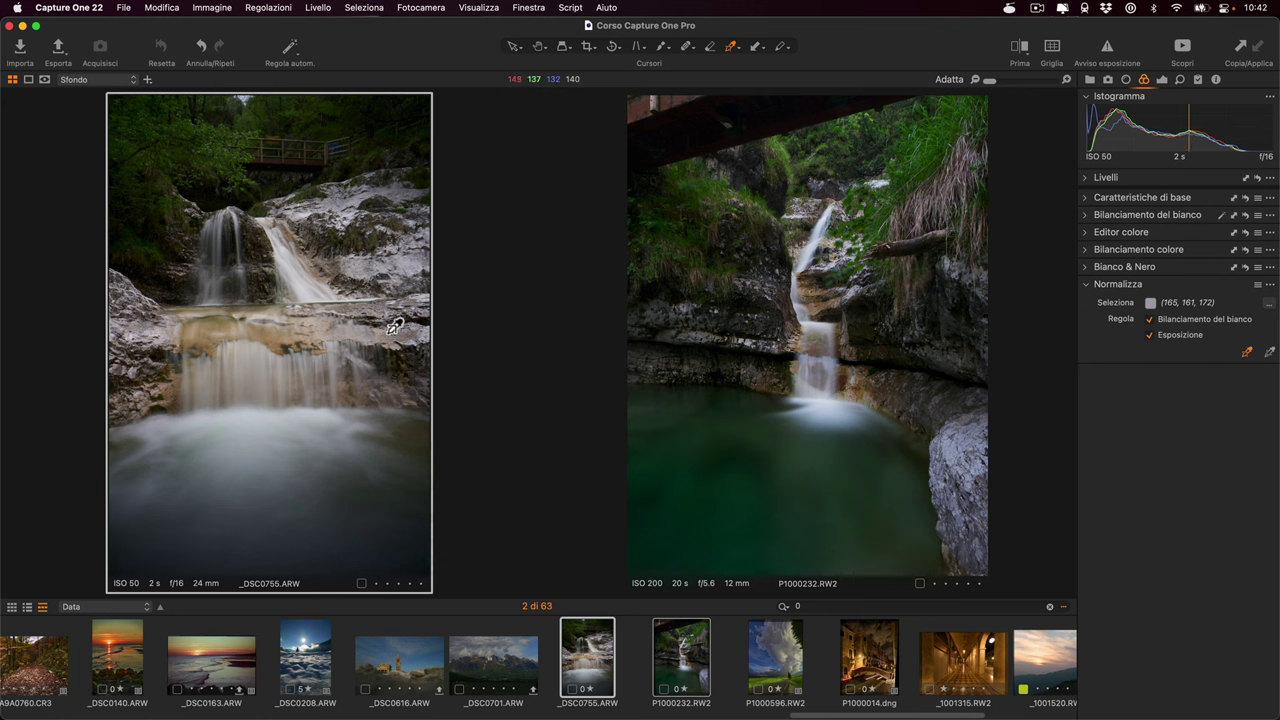
click(1150, 336)
Include exposure and sample a reference colour from P1000232.
click(381, 333)
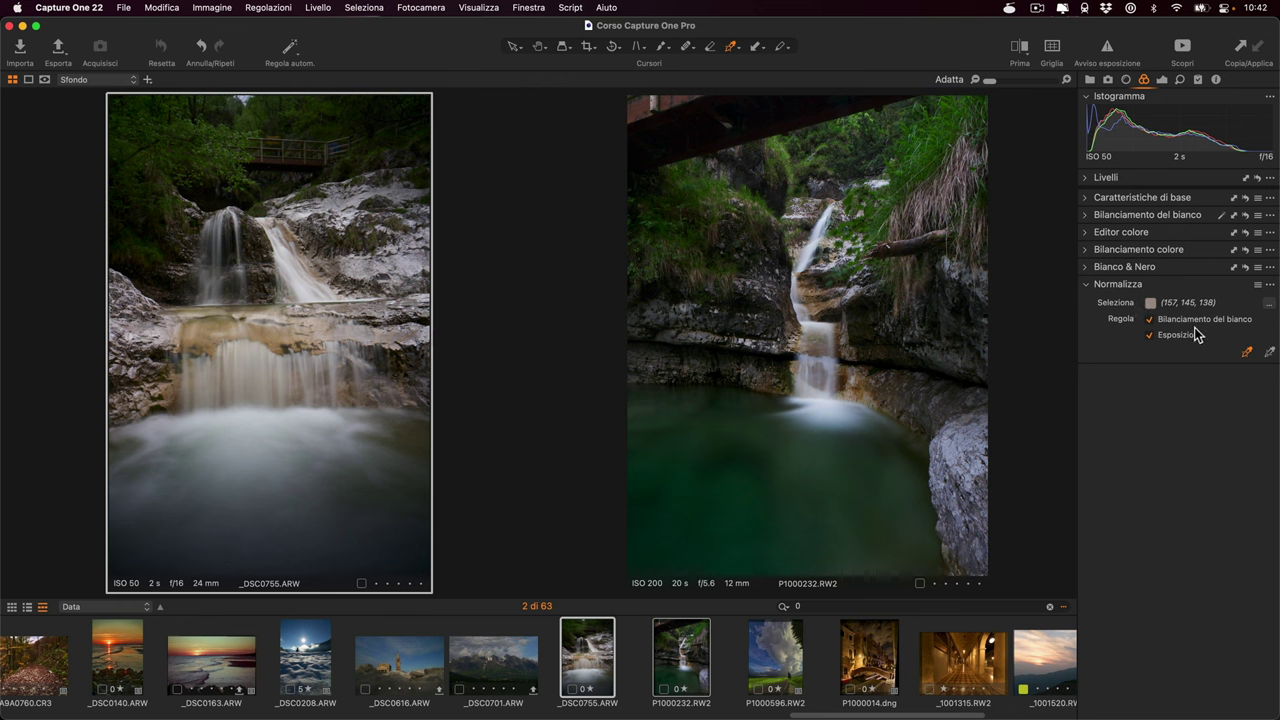
click(836, 252)
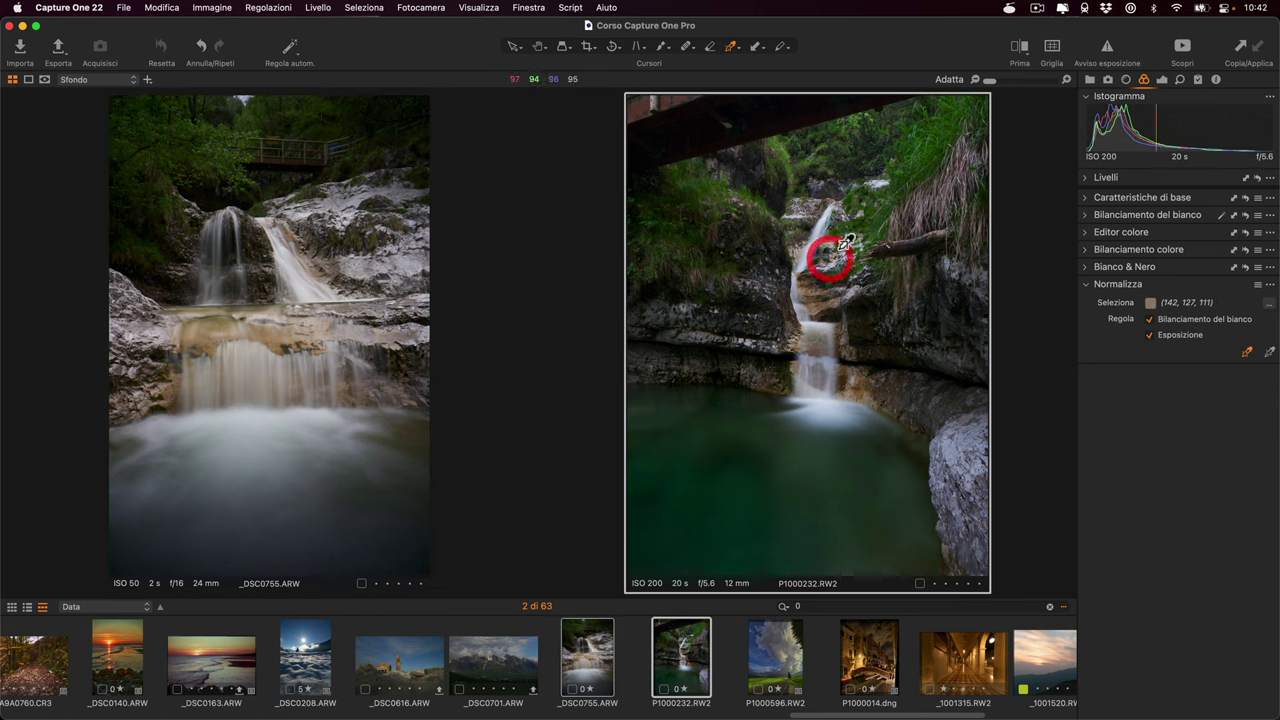
click(1268, 356)
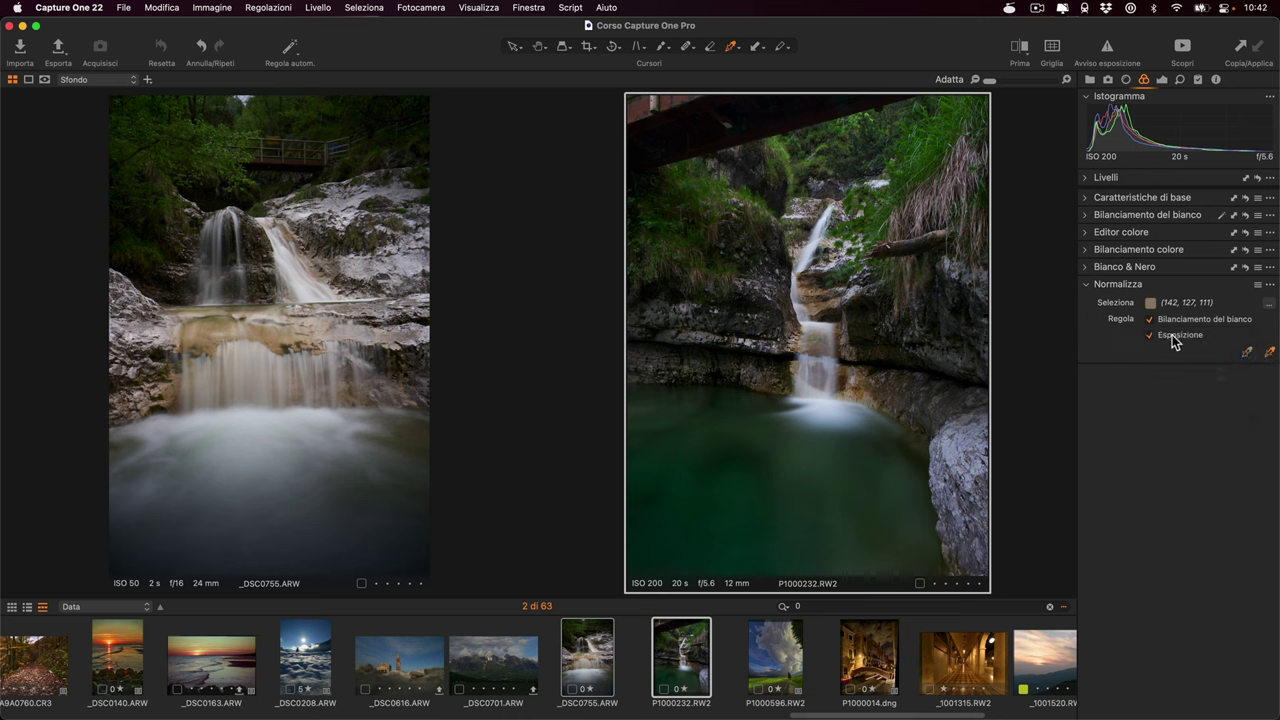
Normalize P1000232 on its rocks, then resample reference 196, 200, 206 from _DSC0755.
click(953, 410)
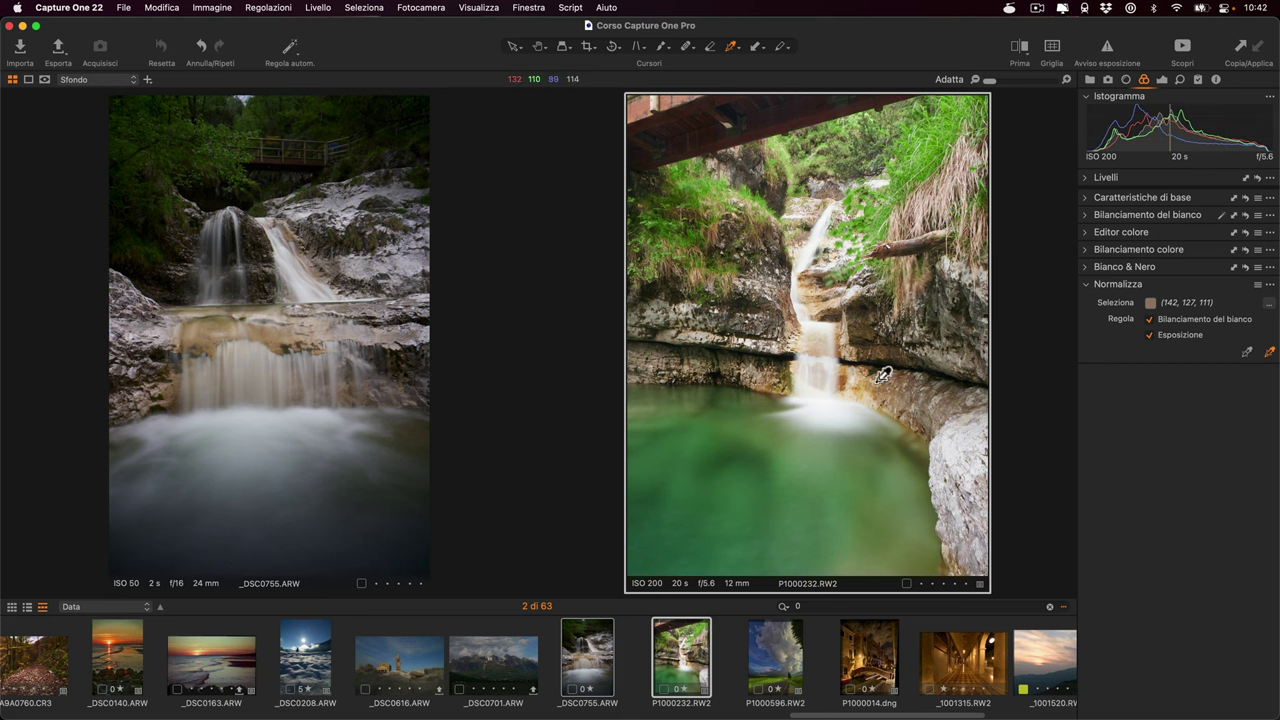
click(973, 437)
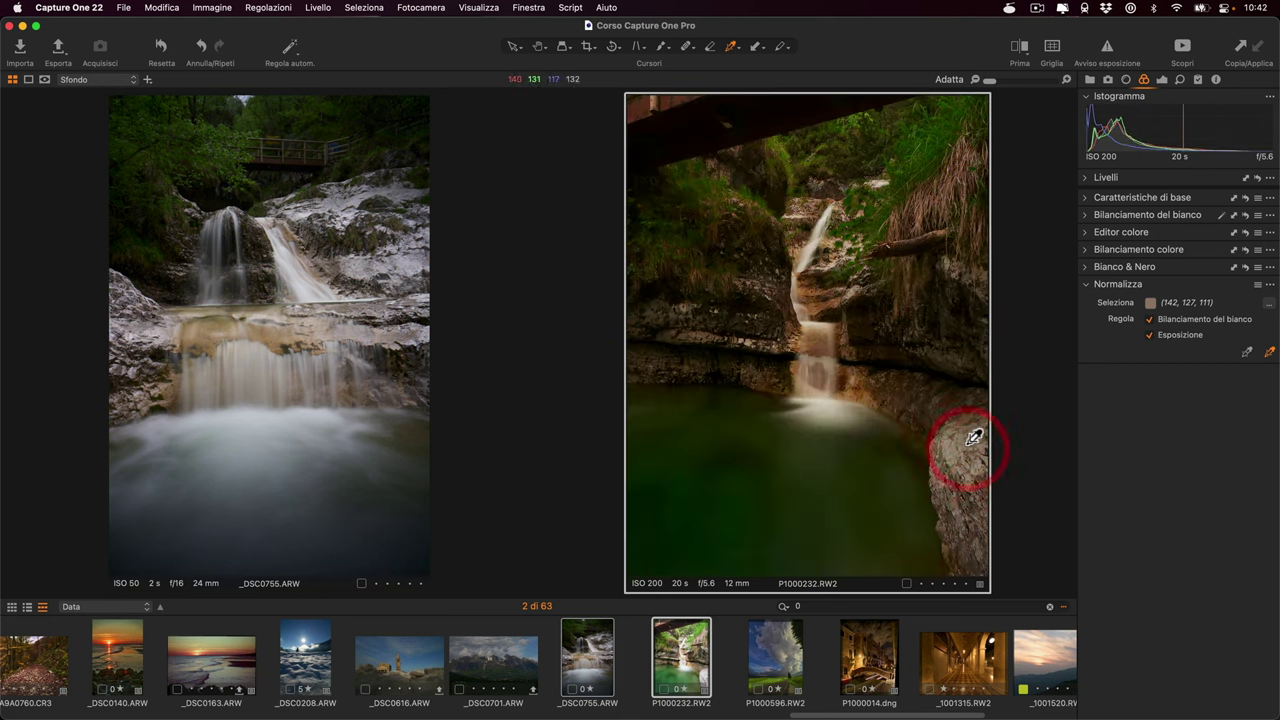
click(960, 428)
click(967, 422)
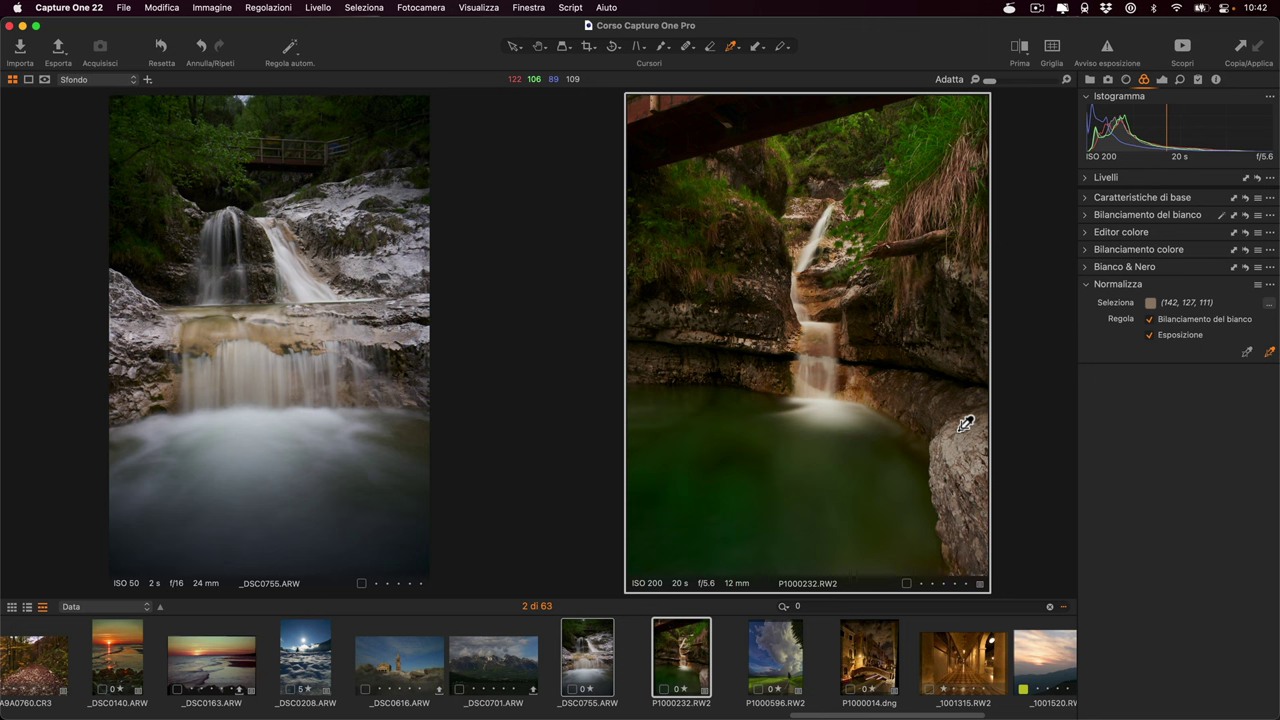
click(1246, 353)
click(267, 409)
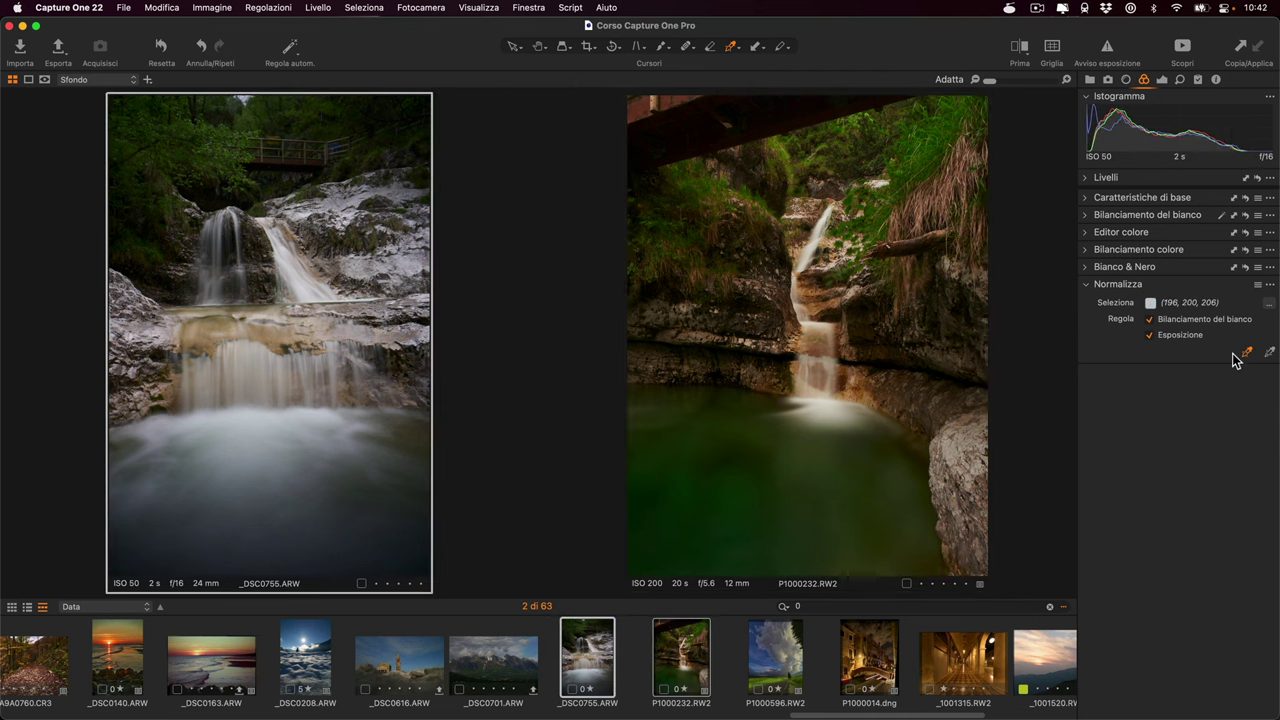
Normalize P1000232 by sampling its white water against the 196, 200, 206 reference.
click(1270, 354)
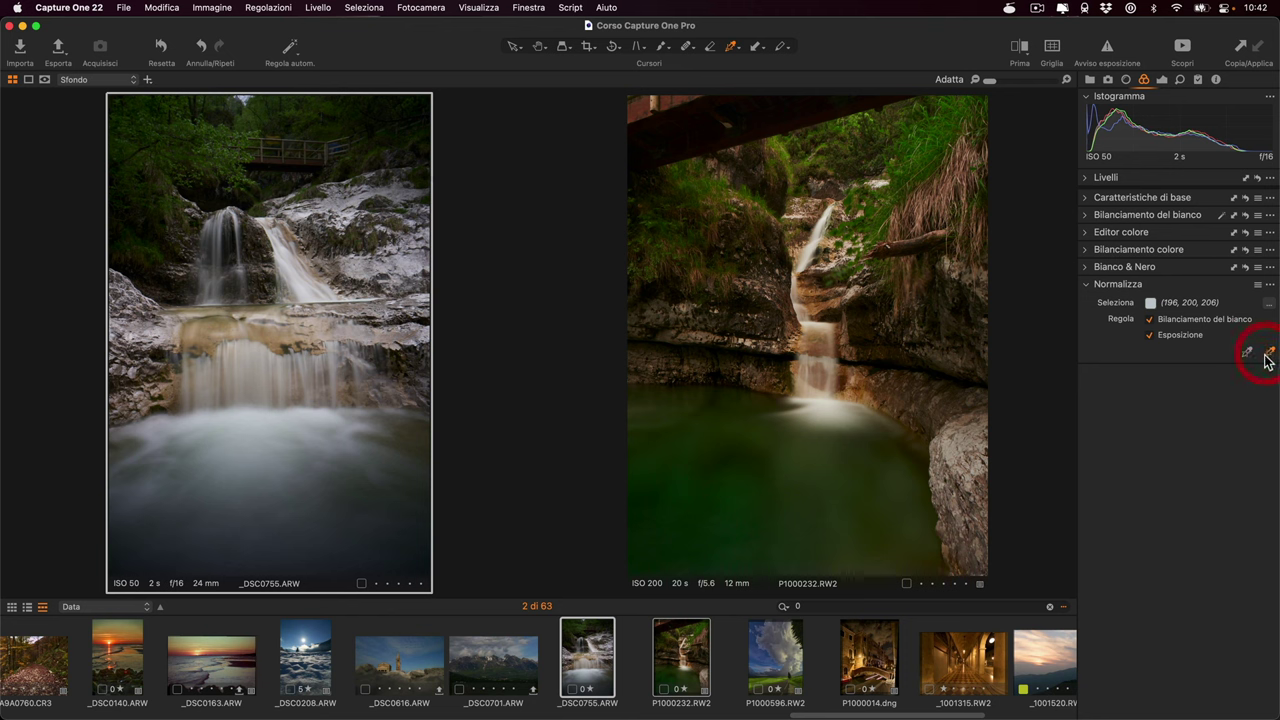
click(812, 396)
click(825, 392)
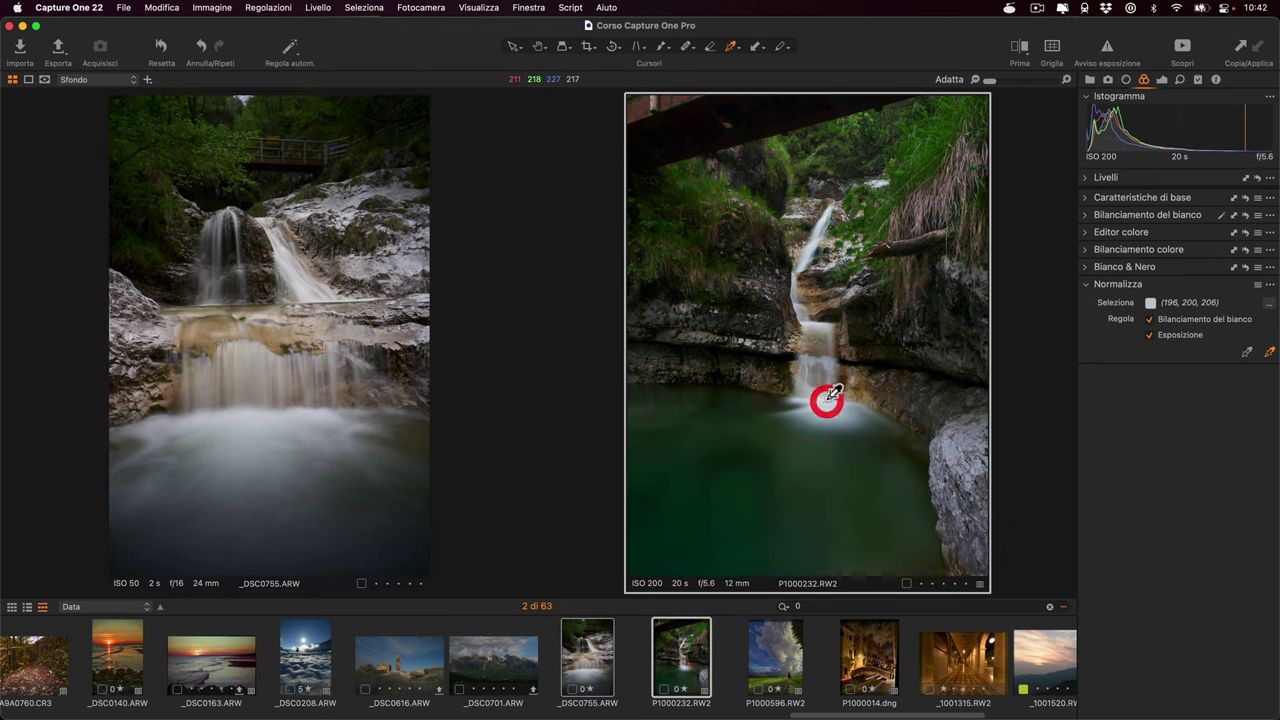
click(827, 394)
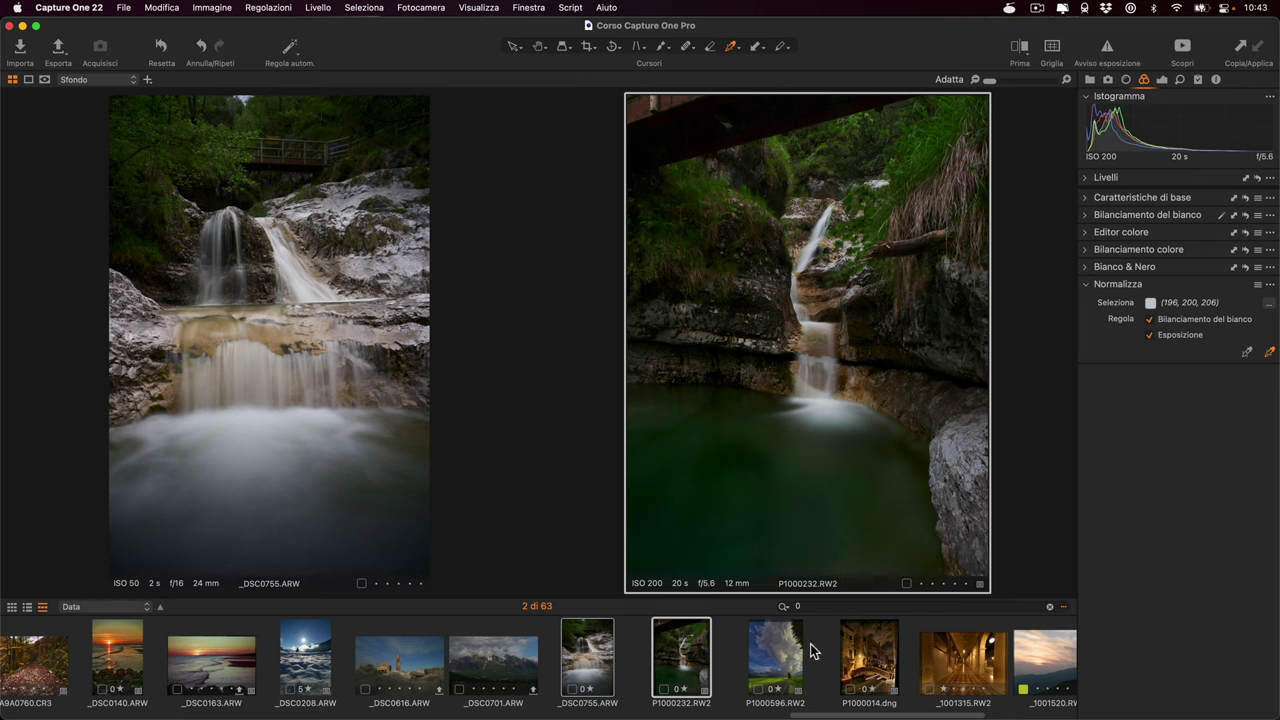
Scroll the filmstrip and select Dolomites shots 493A5863 through 493A5867.
scroll(820, 647, left, 3)
scroll(700, 670, left, 3)
scroll(603, 689, left, 3)
scroll(571, 689, left, 3)
scroll(563, 686, left, 4)
scroll(560, 686, left, 4)
scroll(540, 688, left, 4)
scroll(550, 688, left, 4)
scroll(490, 688, left, 2)
scroll(486, 686, left, 2)
click(255, 667)
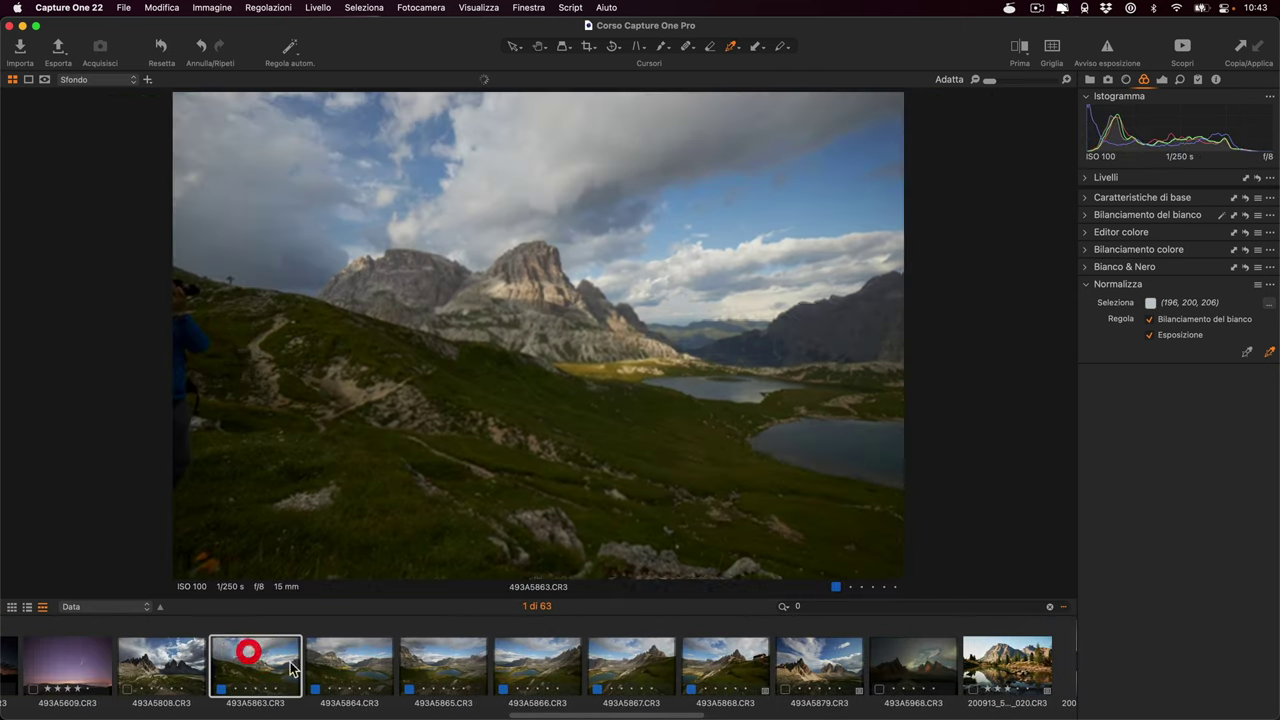
shift+click(636, 668)
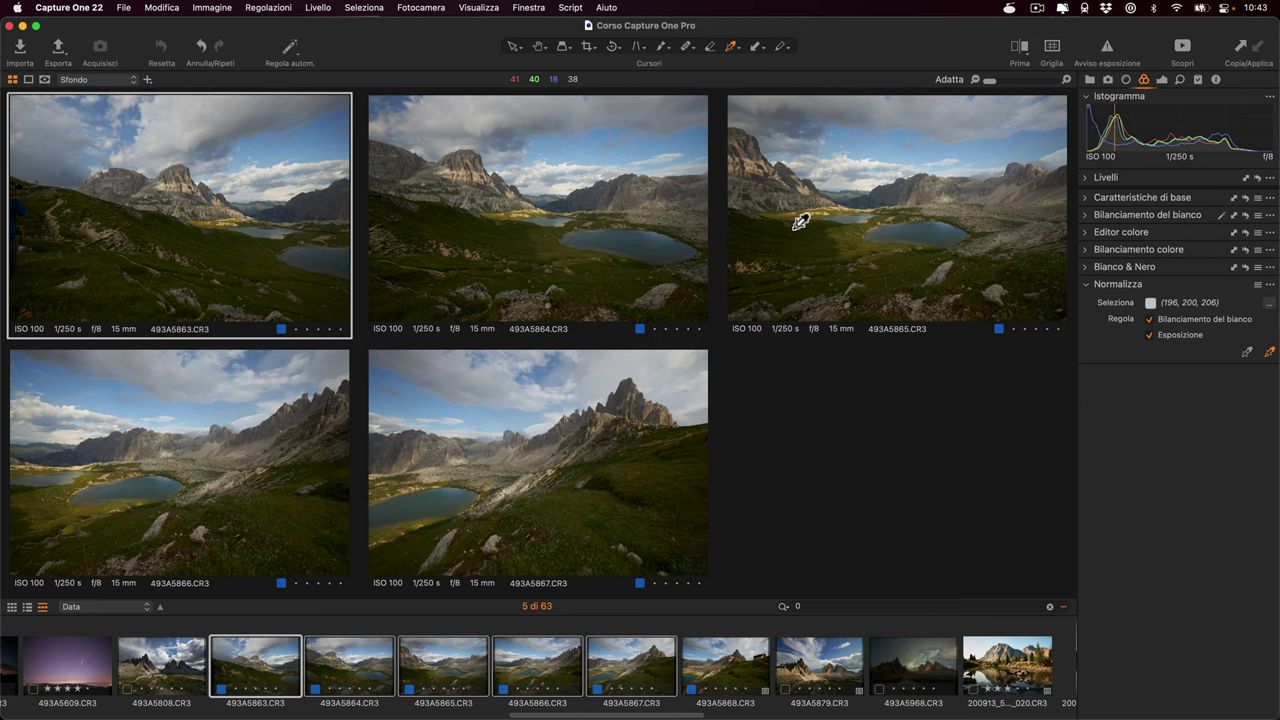
Sample rock colour 162, 145, 119 from 493A5863 and normalize 493A5864 and 493A5865 to it.
click(1247, 353)
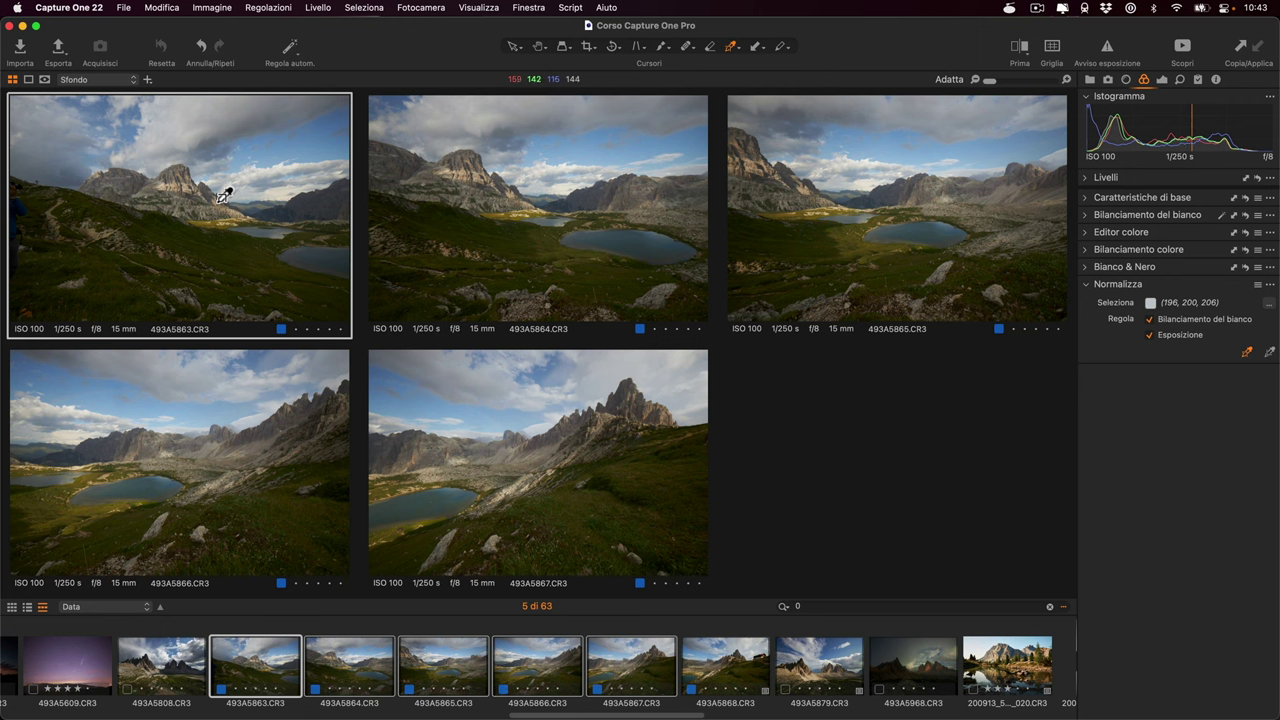
click(221, 199)
click(220, 199)
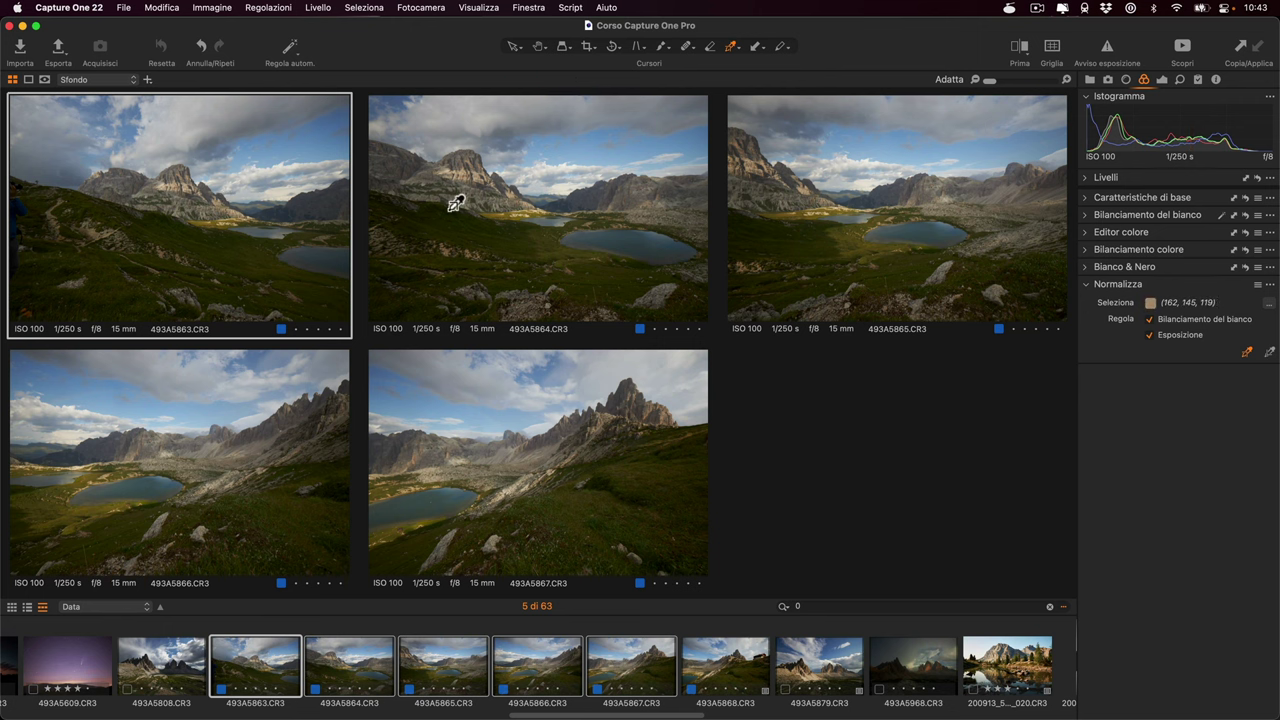
click(1271, 353)
click(511, 192)
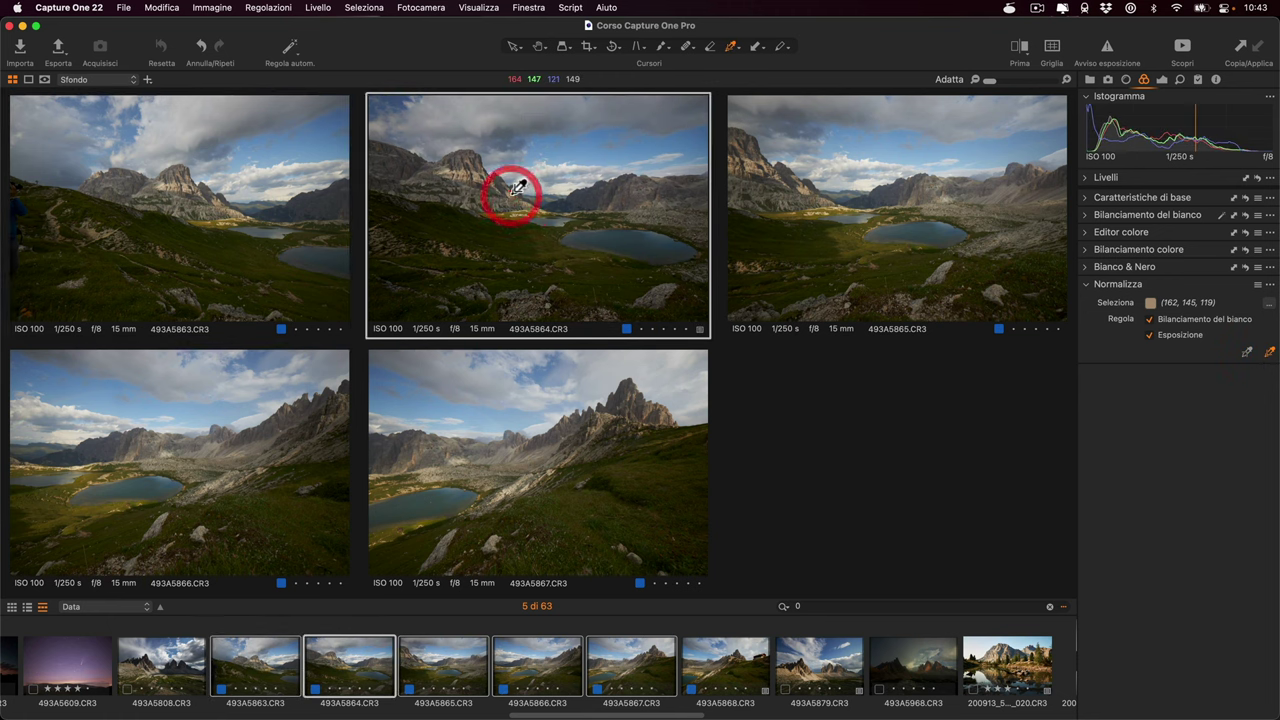
click(810, 181)
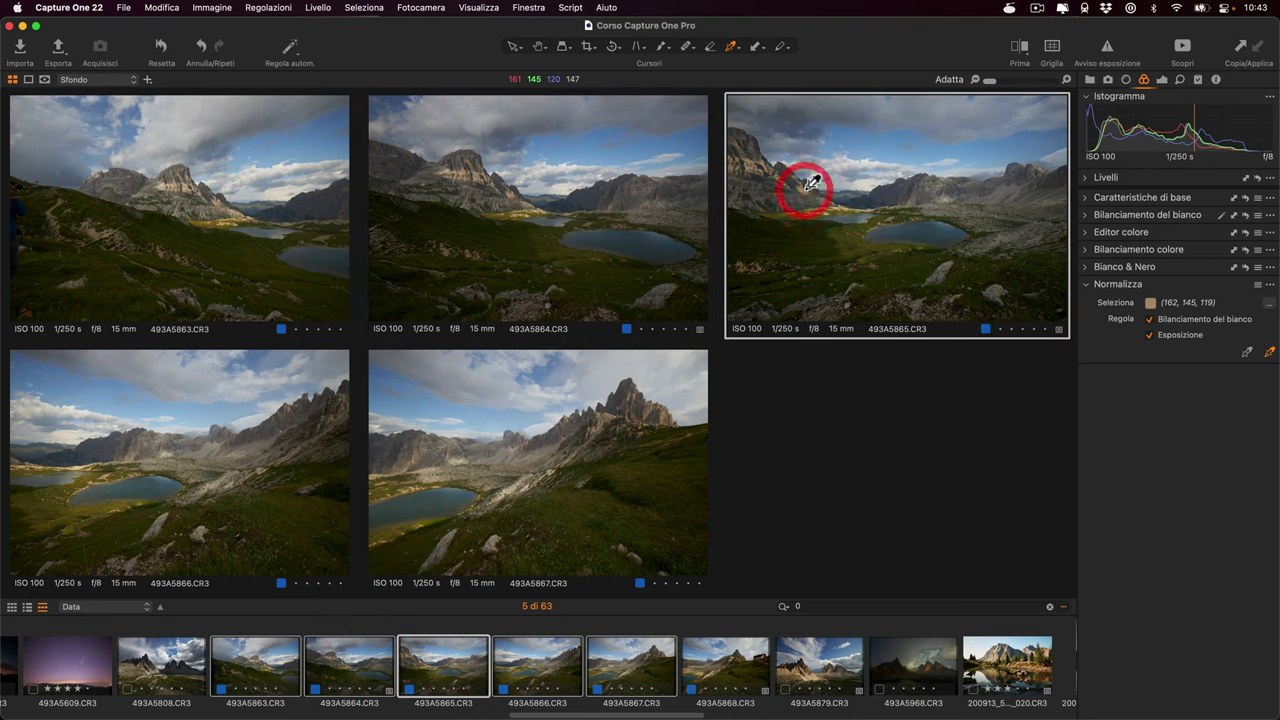
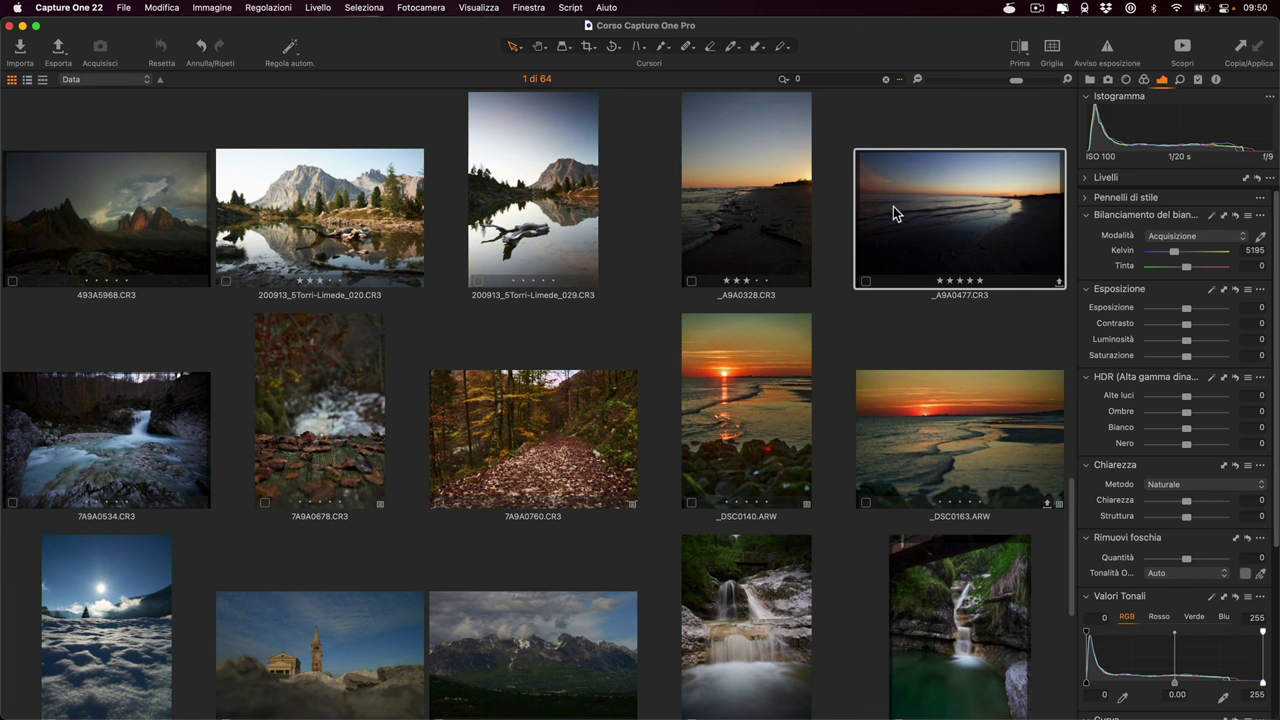
Add Maschera di messa a fuoco to the toolbar and turn the focus mask on for the grid.
right_click(833, 47)
click(857, 91)
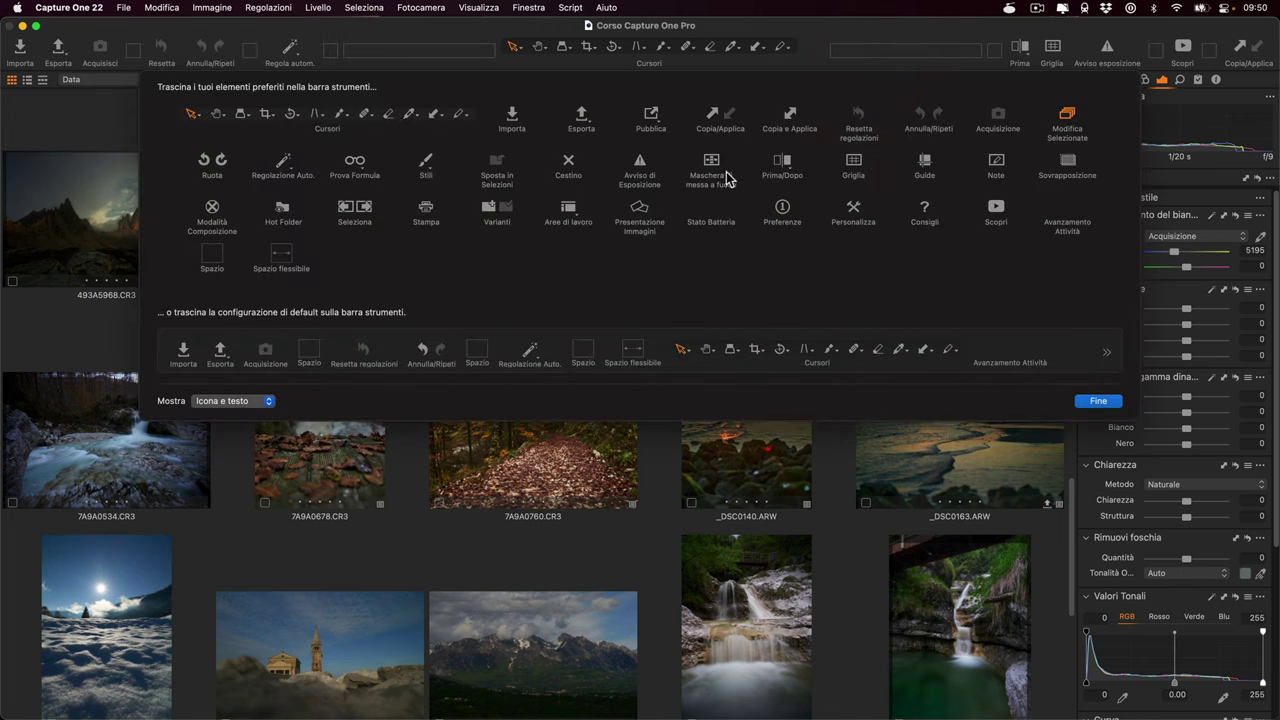
drag(714, 167, 962, 55)
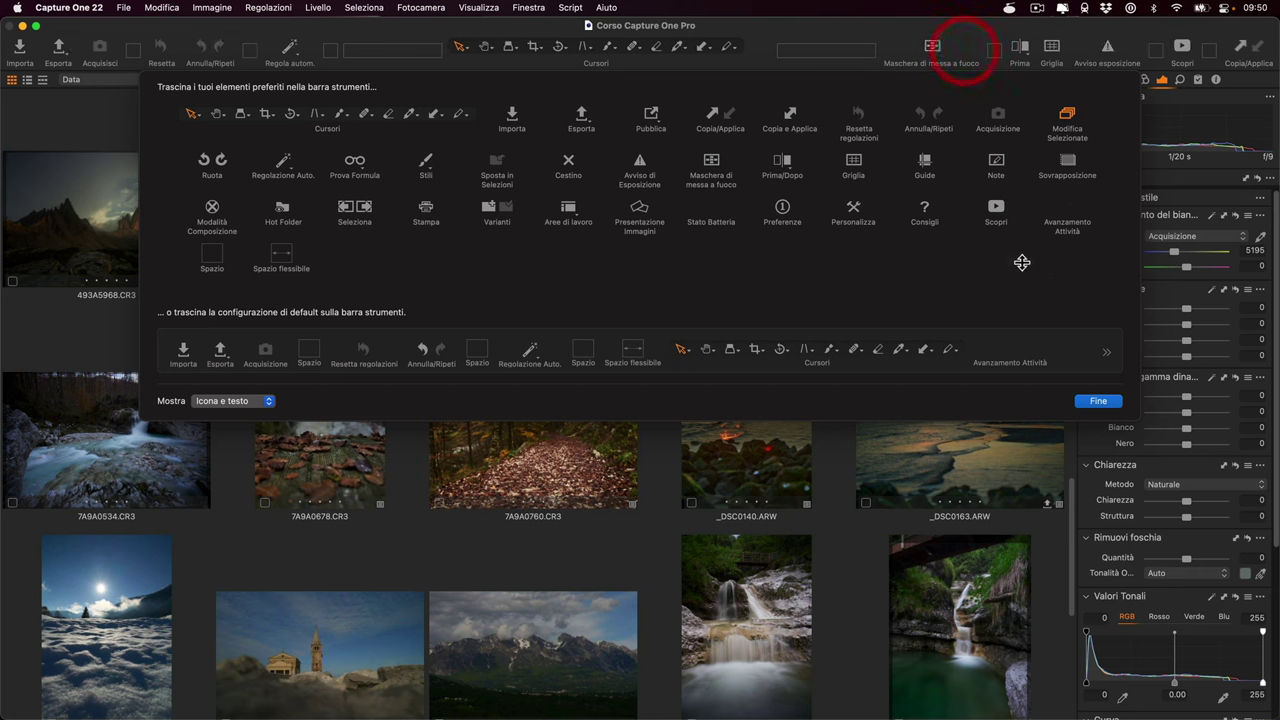
click(1103, 401)
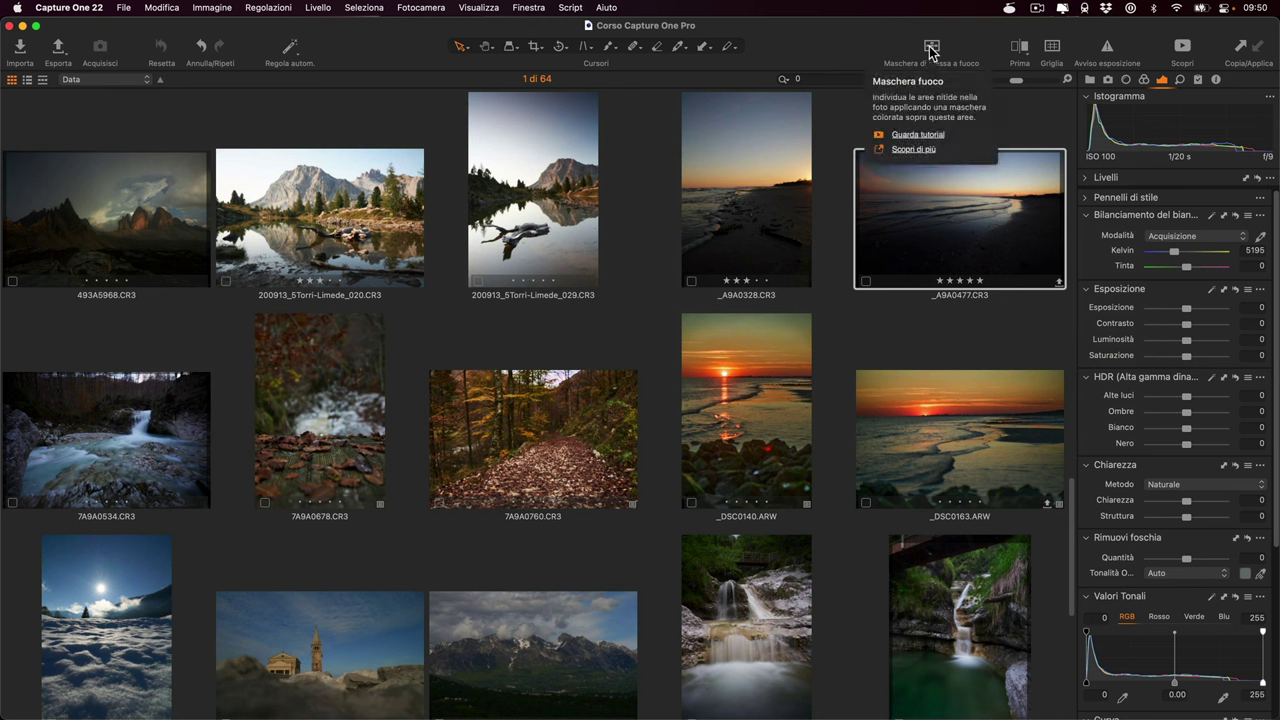
click(930, 48)
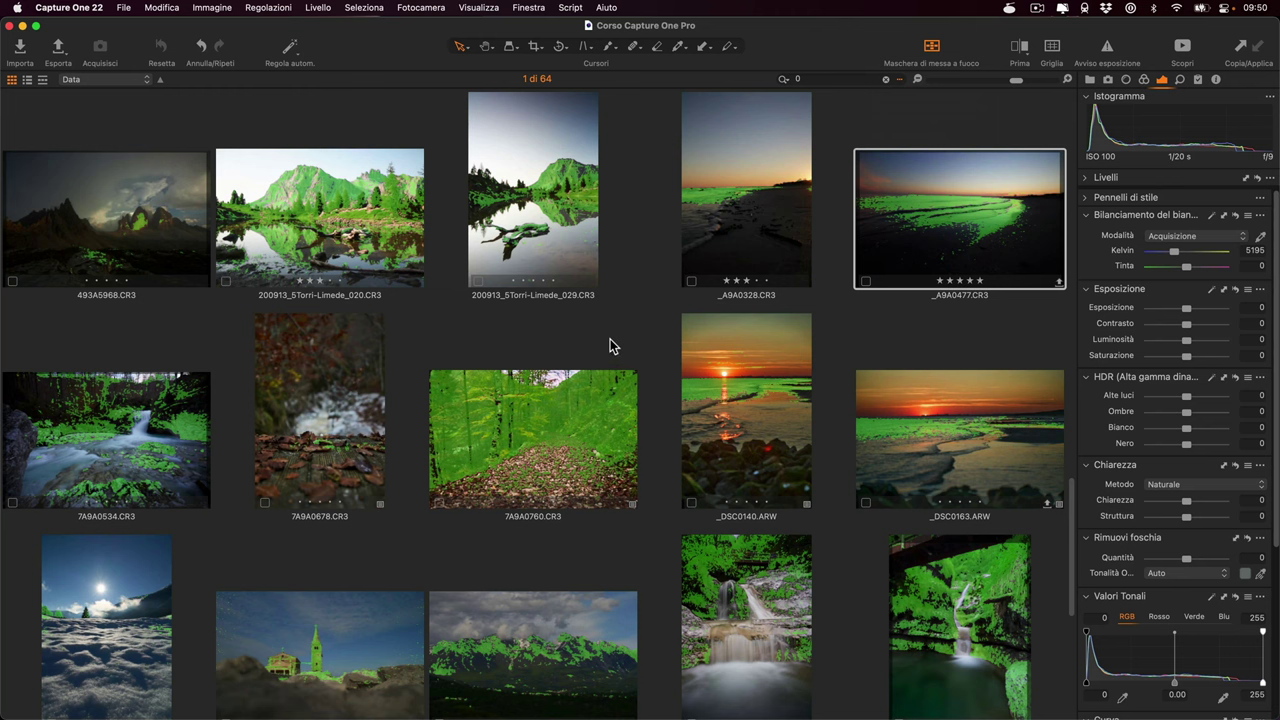
double_click(744, 411)
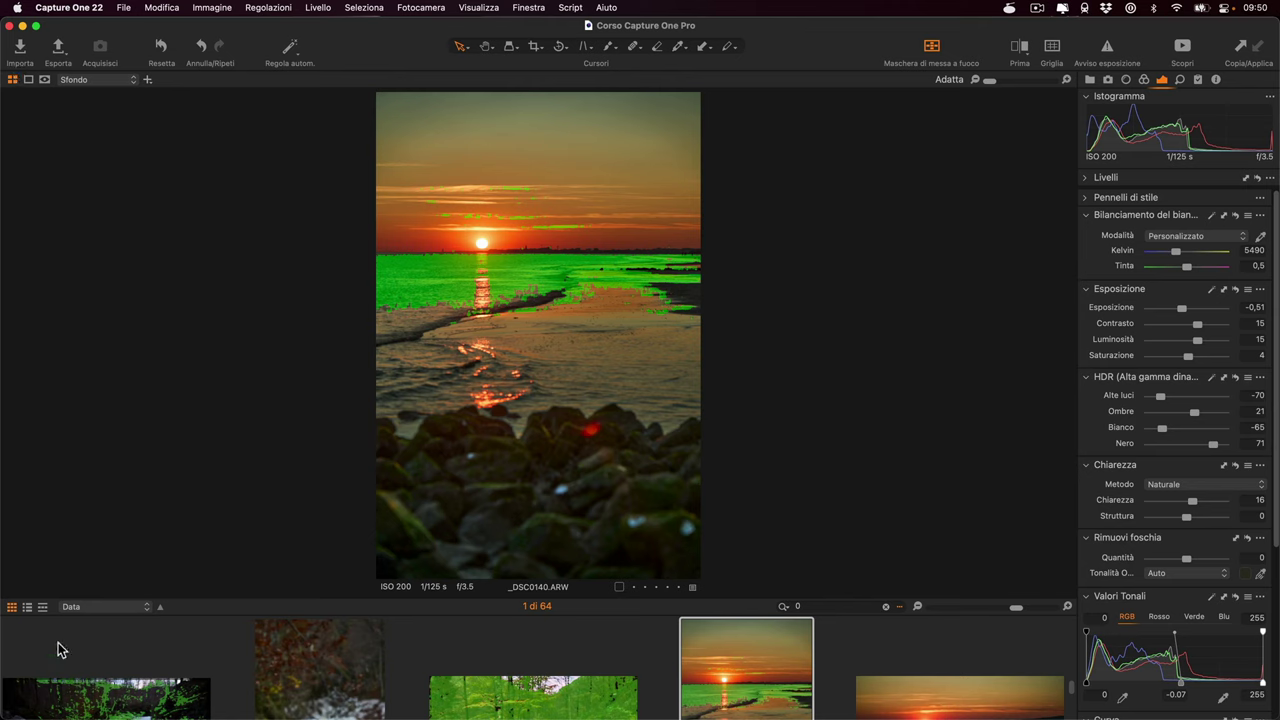
Switch the browser to filmstrip view and toggle the focus mask off and back on.
click(43, 607)
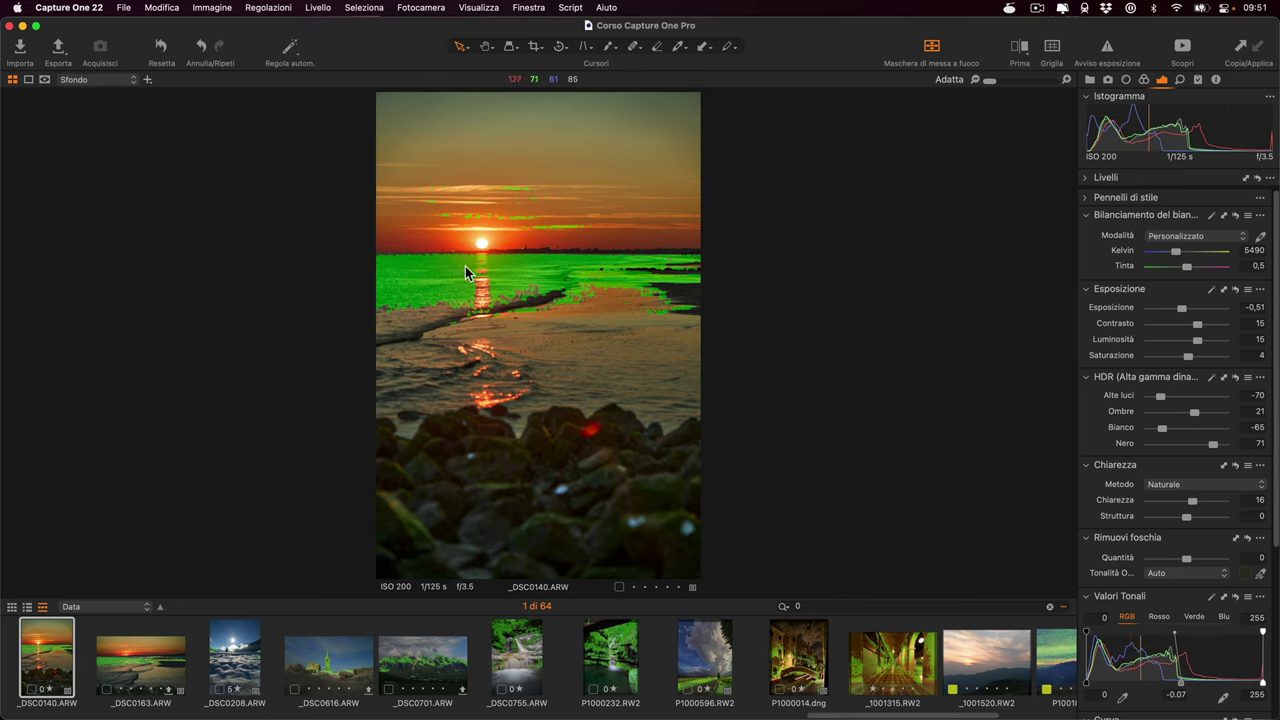
click(933, 48)
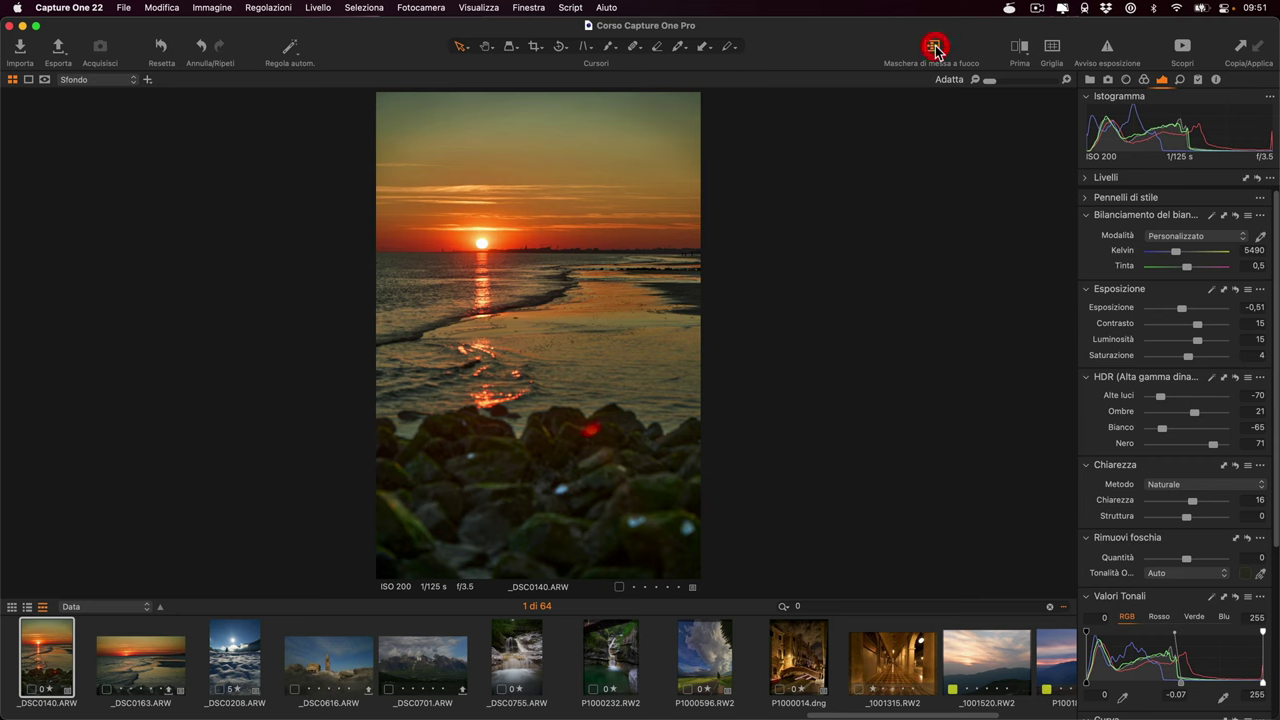
click(933, 47)
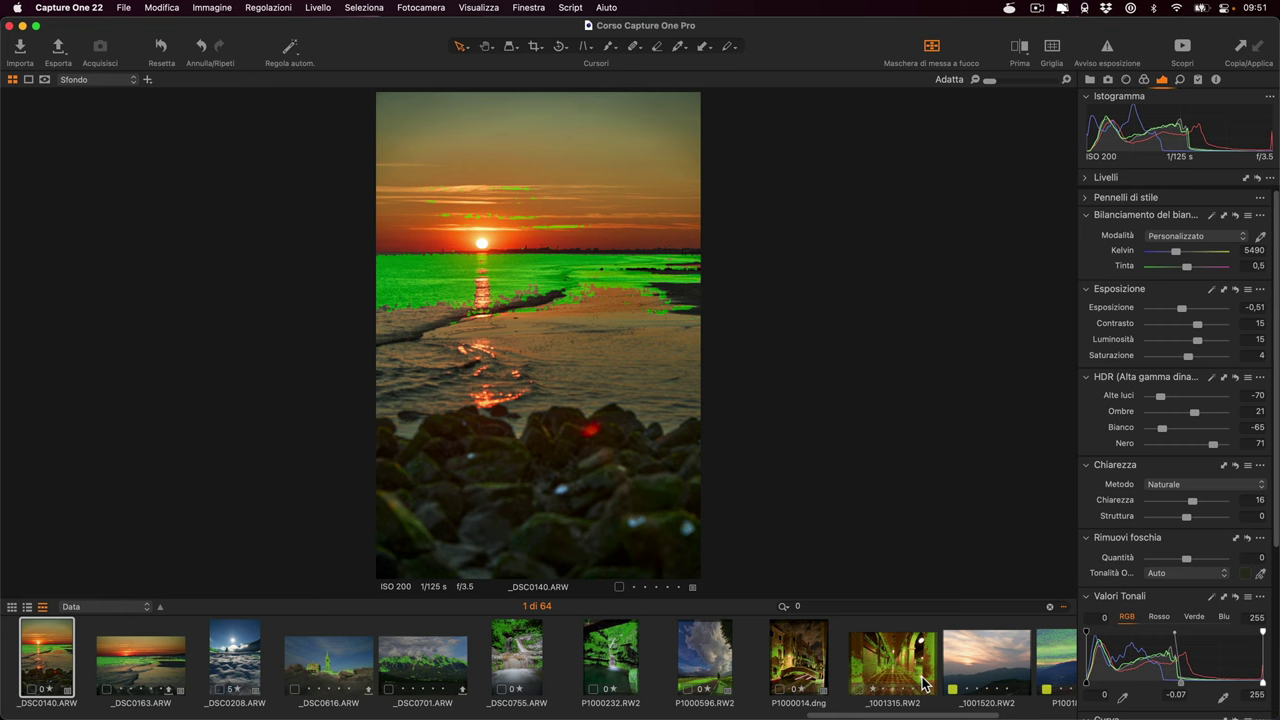
Select the mountain-lake photo 200913_5Torri-Limede_029.CR3 from the filmstrip.
scroll(600, 688, left, 2)
scroll(580, 688, left, 2)
scroll(571, 688, left, 2)
scroll(565, 688, left, 2)
scroll(540, 690, left, 3)
scroll(465, 698, left, 1)
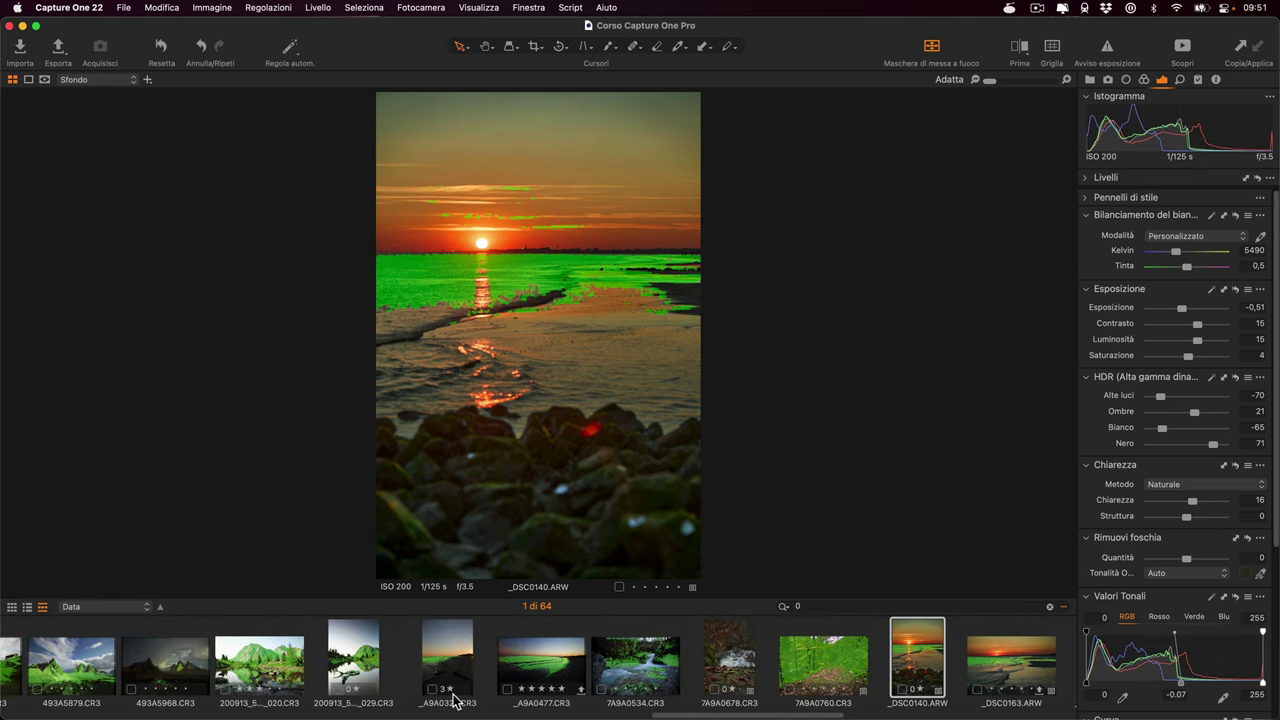
click(358, 660)
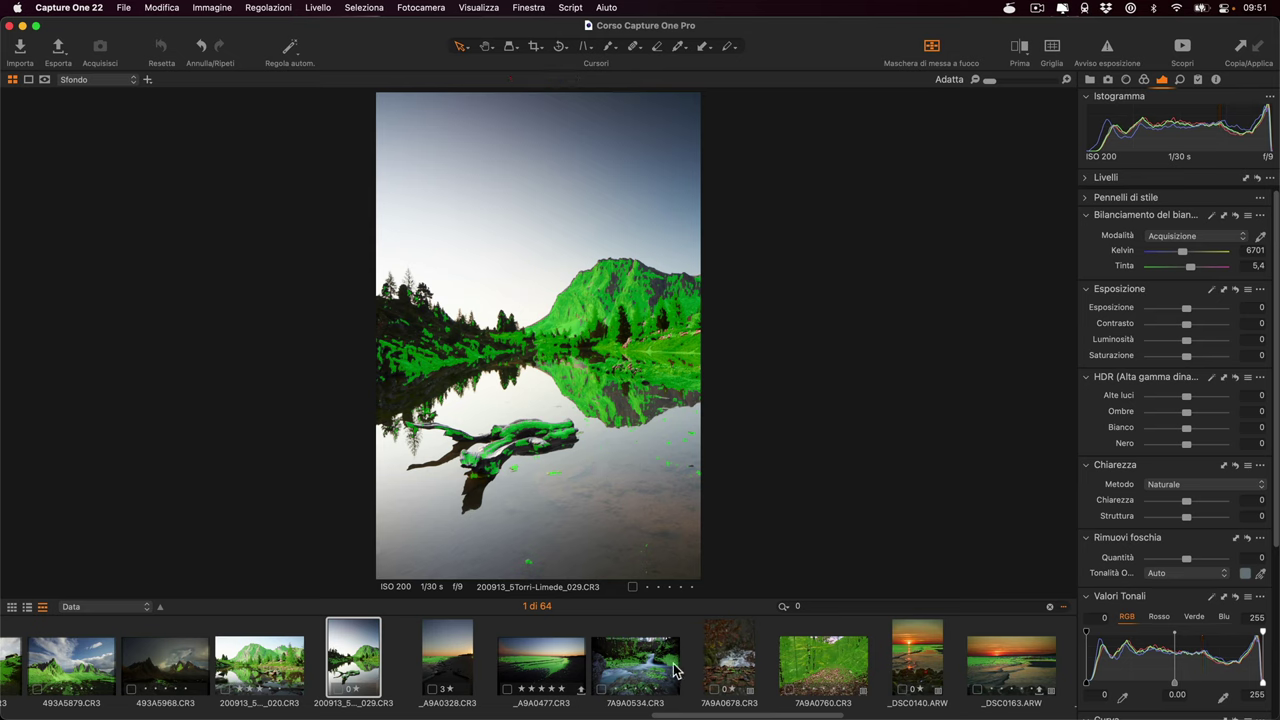
Inspect boardwalk photo 7A9A0678.CR3 zoomed in, fit it back, then view church photo _DSC0616.ARW.
scroll(699, 667, right, 3)
scroll(699, 667, right, 3)
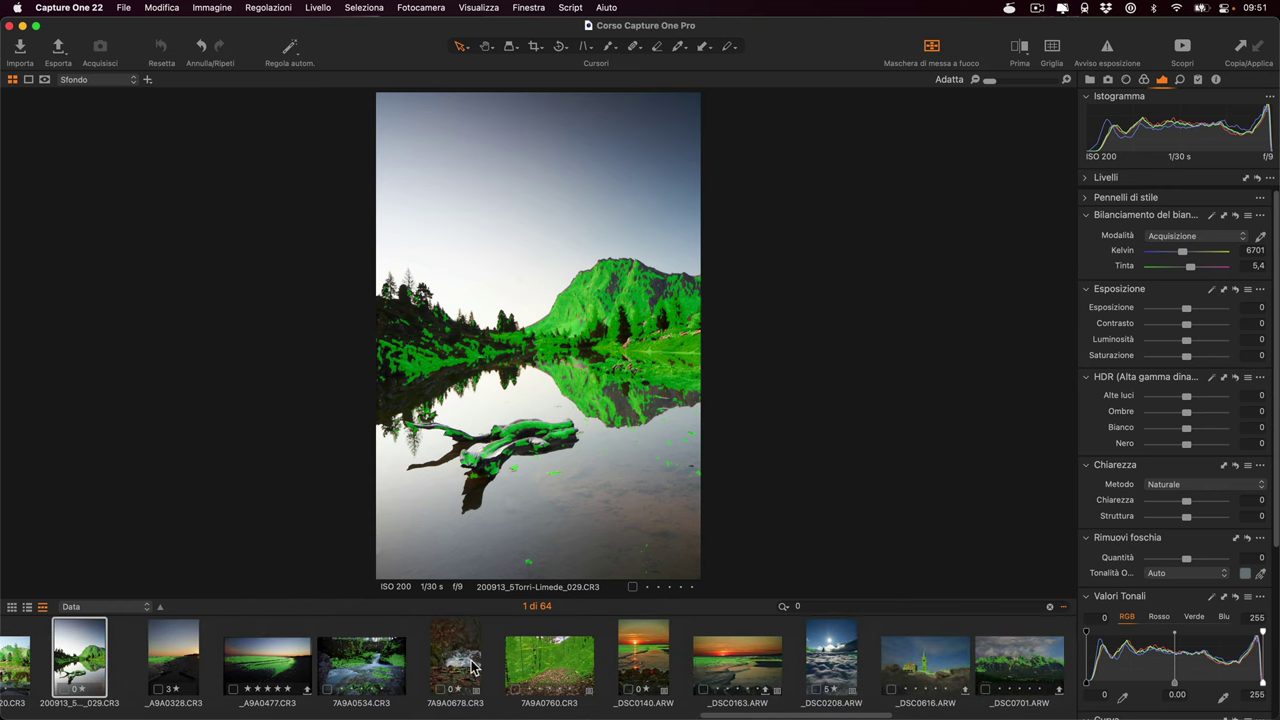
click(475, 667)
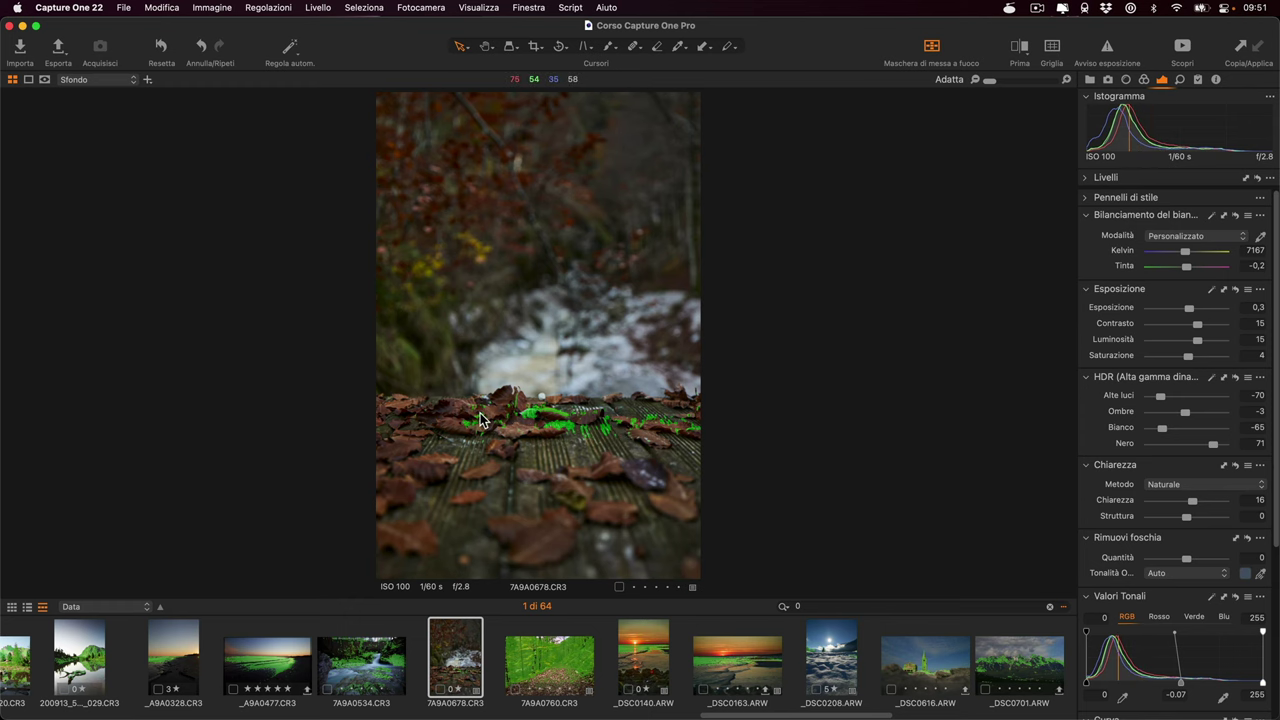
scroll(477, 425, up, 2)
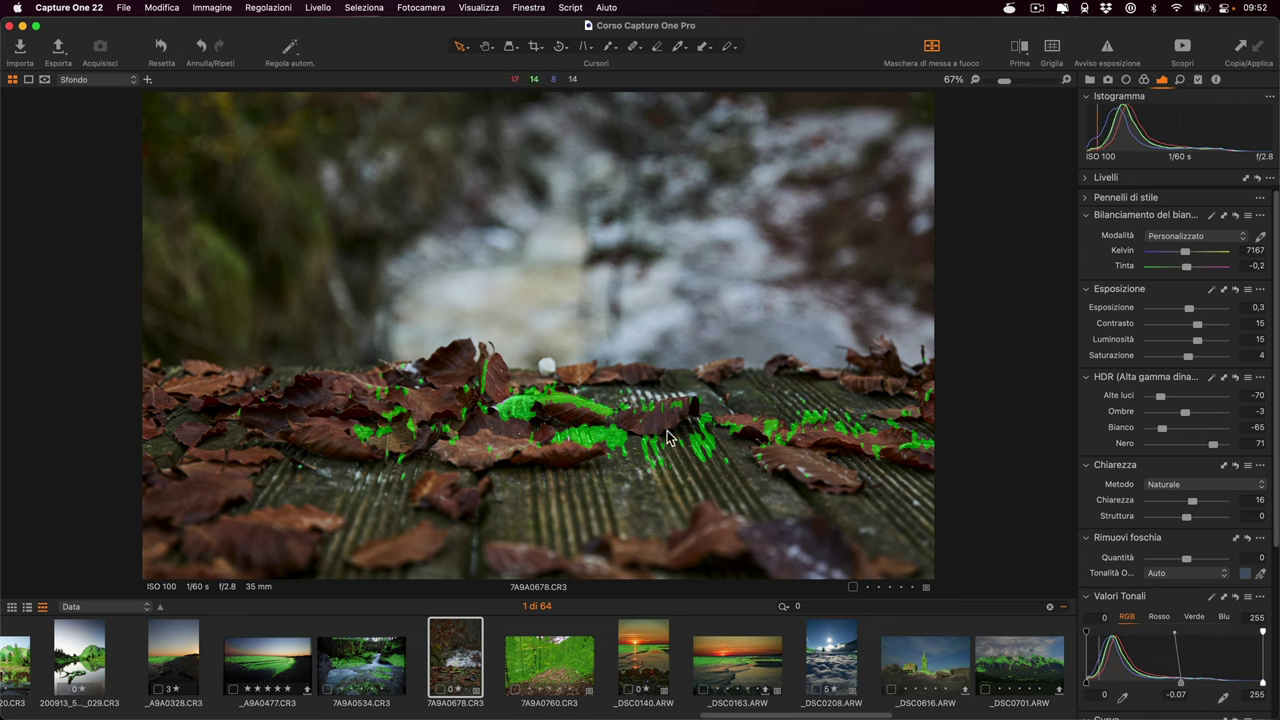
key(super+0)
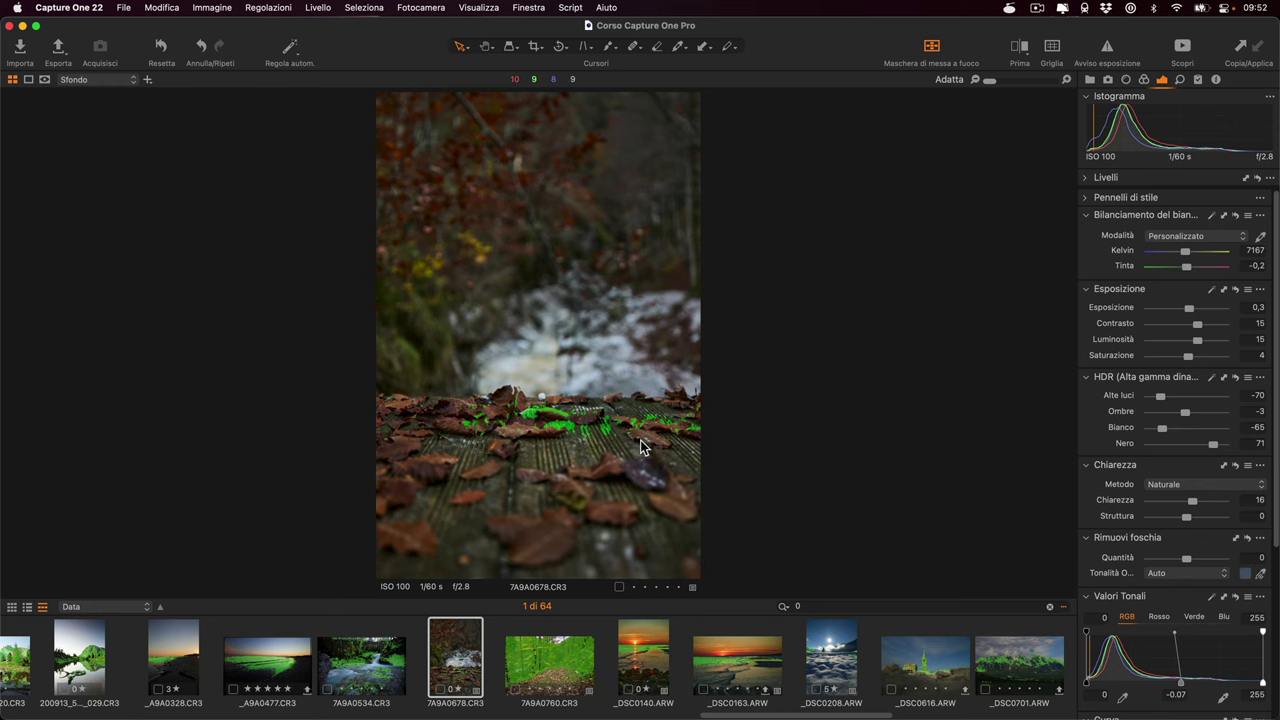
scroll(778, 660, right, 5)
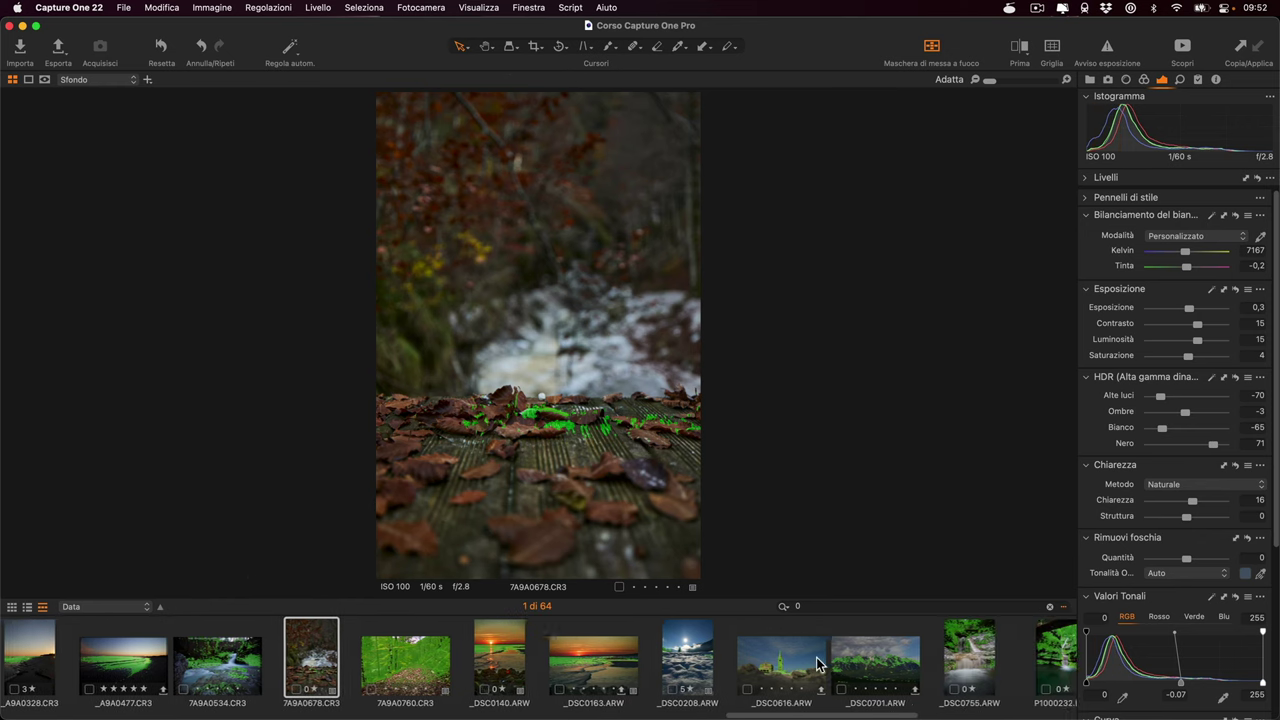
click(745, 670)
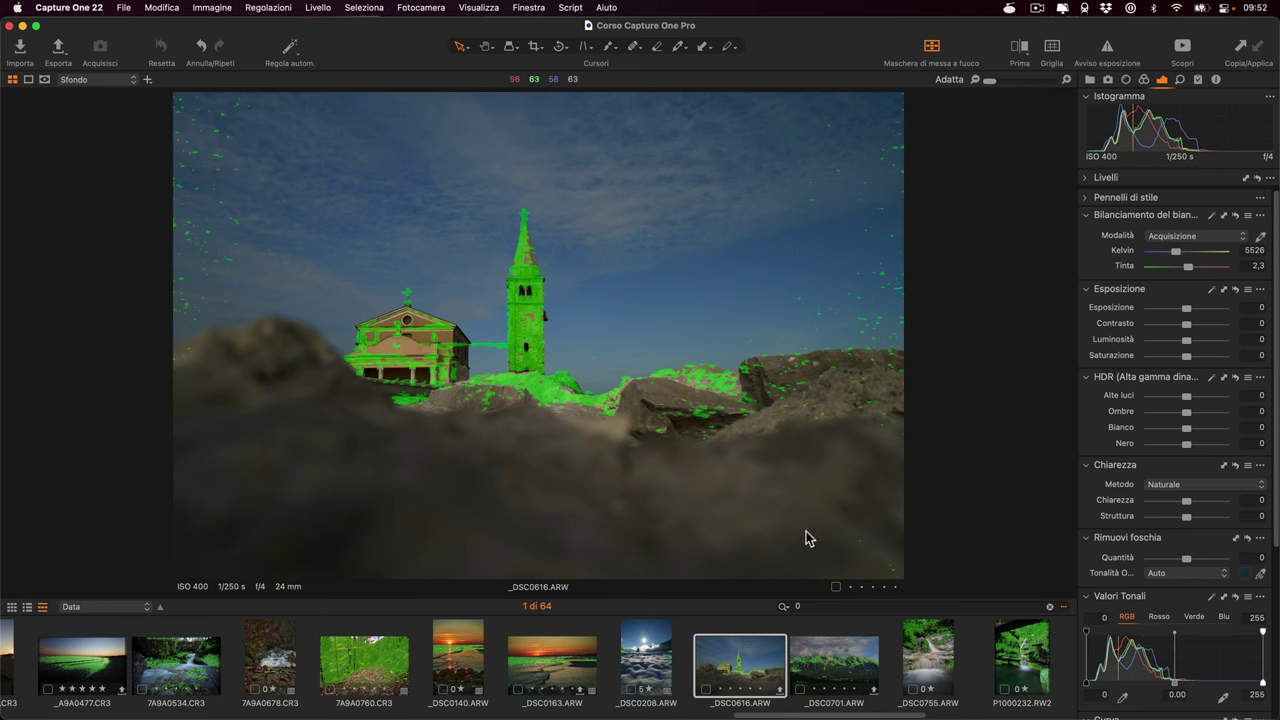
Scroll the filmstrip to the sunset ridge photo _1001520.RW2 and view it.
scroll(816, 650, right, 2)
scroll(808, 648, right, 5)
scroll(808, 648, right, 3)
scroll(810, 648, right, 2)
scroll(810, 648, right, 1)
scroll(810, 648, right, 1)
scroll(810, 648, right, 1)
scroll(810, 648, right, 1)
scroll(810, 648, right, 1)
scroll(810, 648, right, 1)
scroll(810, 648, right, 1)
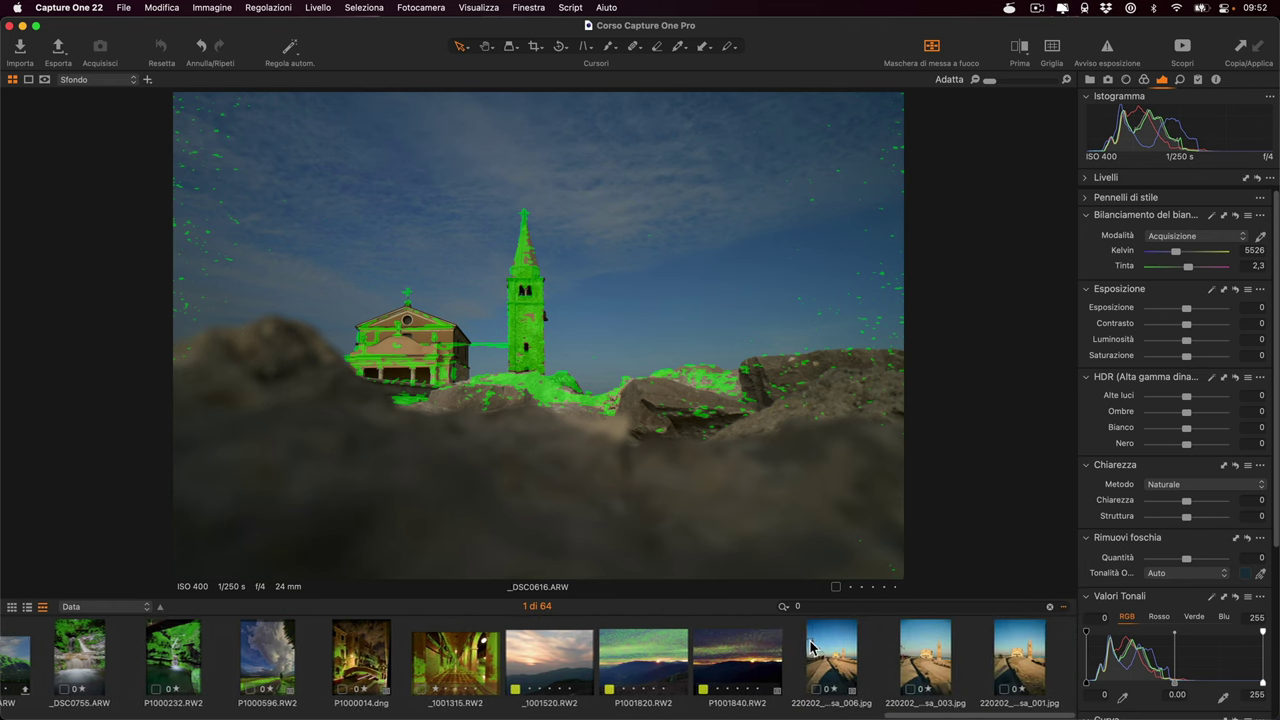
scroll(810, 648, right, 1)
scroll(810, 648, left, 3)
scroll(795, 652, left, 5)
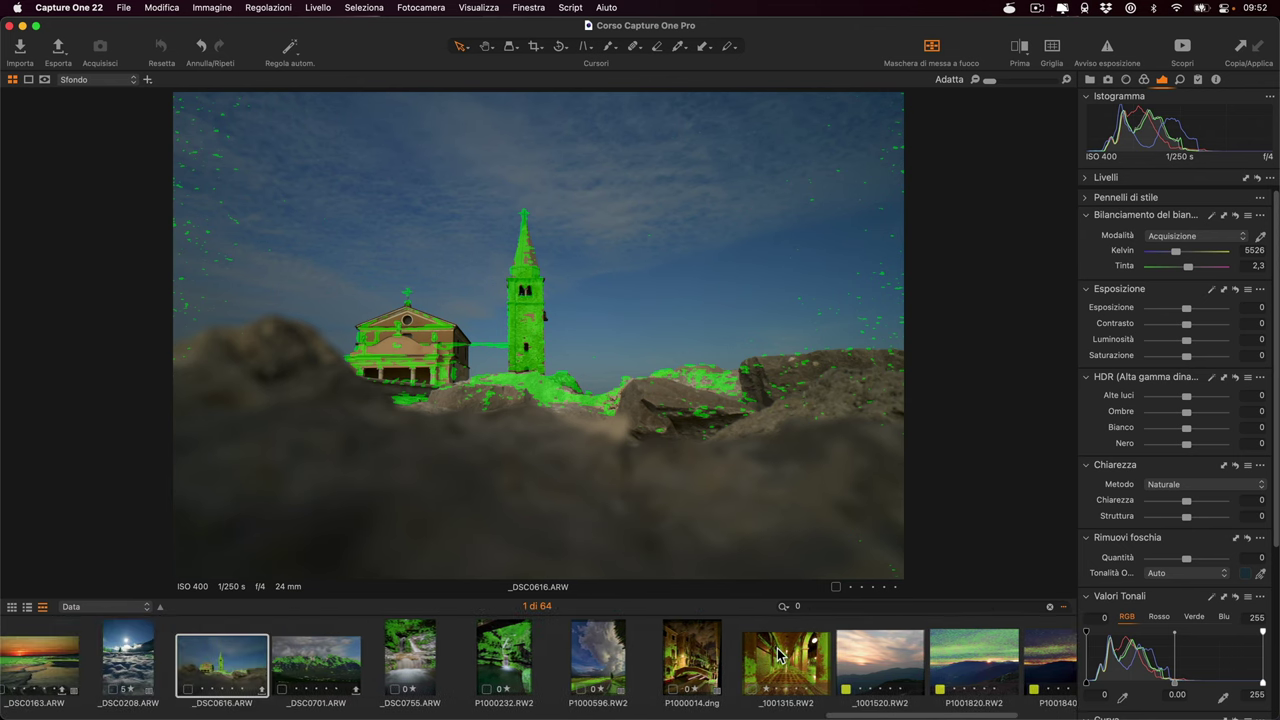
scroll(780, 655, right, 1)
scroll(772, 660, right, 1)
click(772, 662)
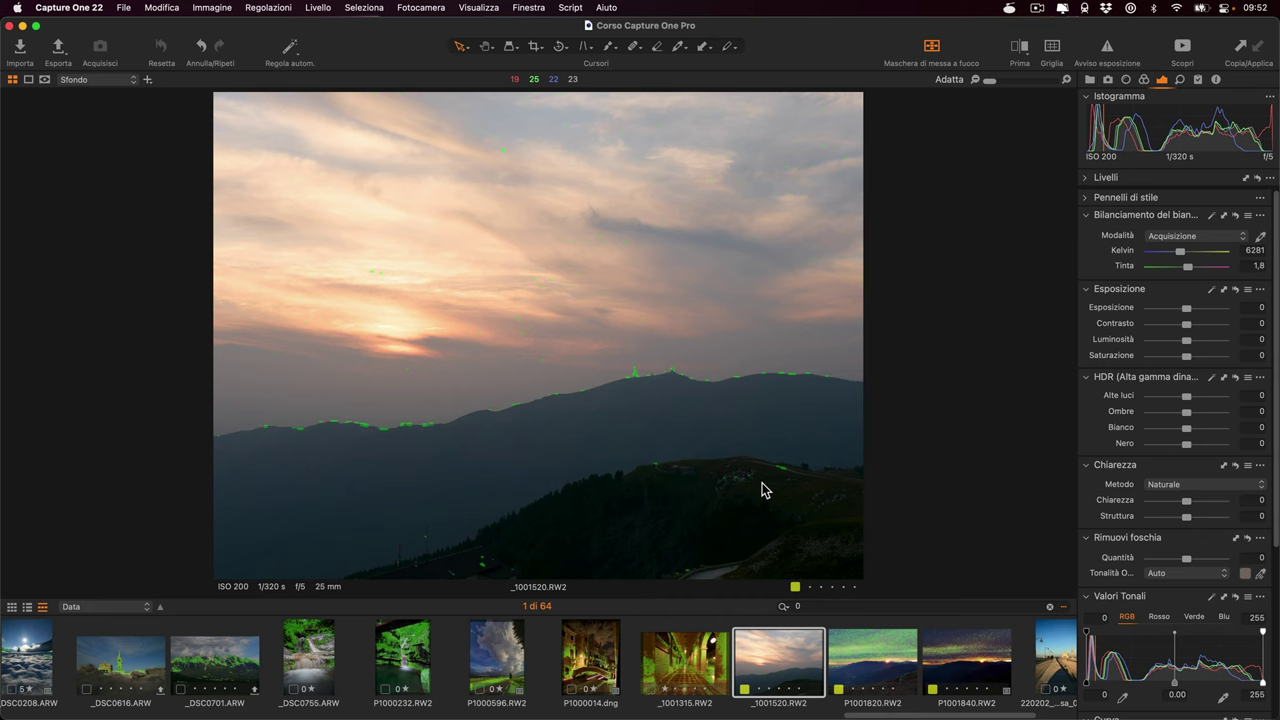
Scroll back through the filmstrip and view the mountain meadow photo 493A5808.CR3.
scroll(600, 668, left, 3)
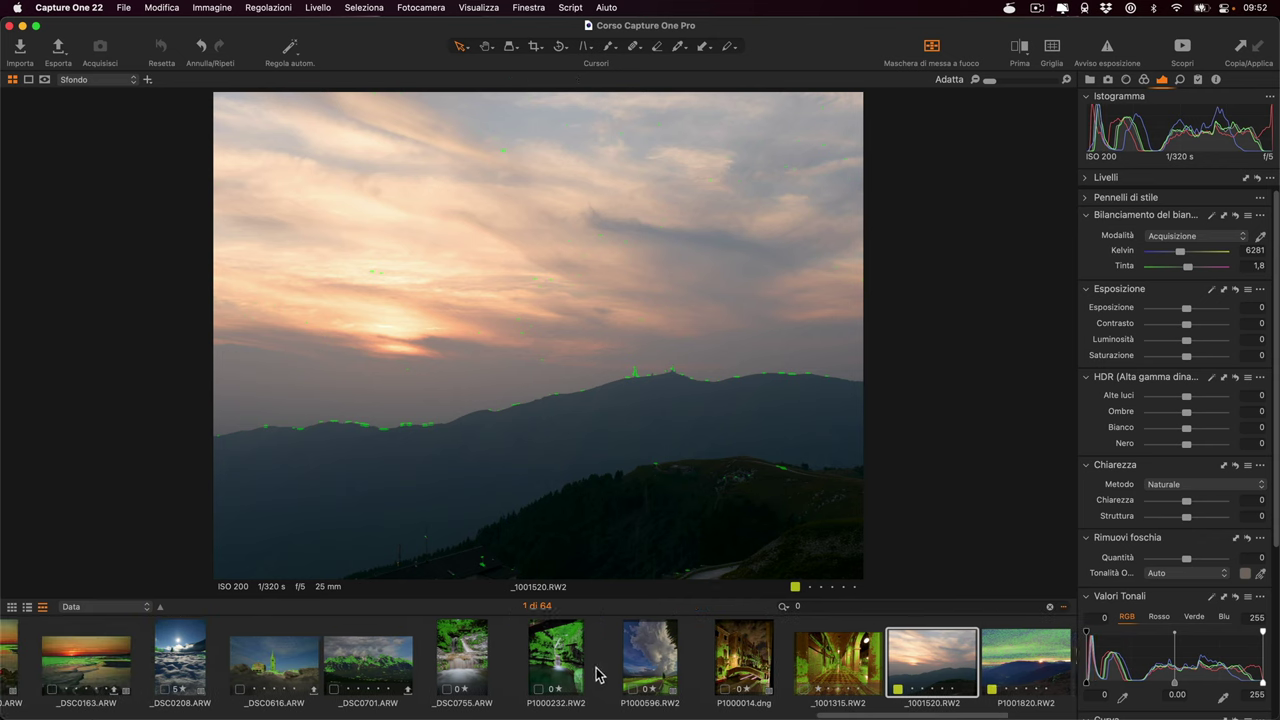
scroll(612, 668, left, 2)
scroll(614, 666, left, 2)
scroll(616, 664, left, 2)
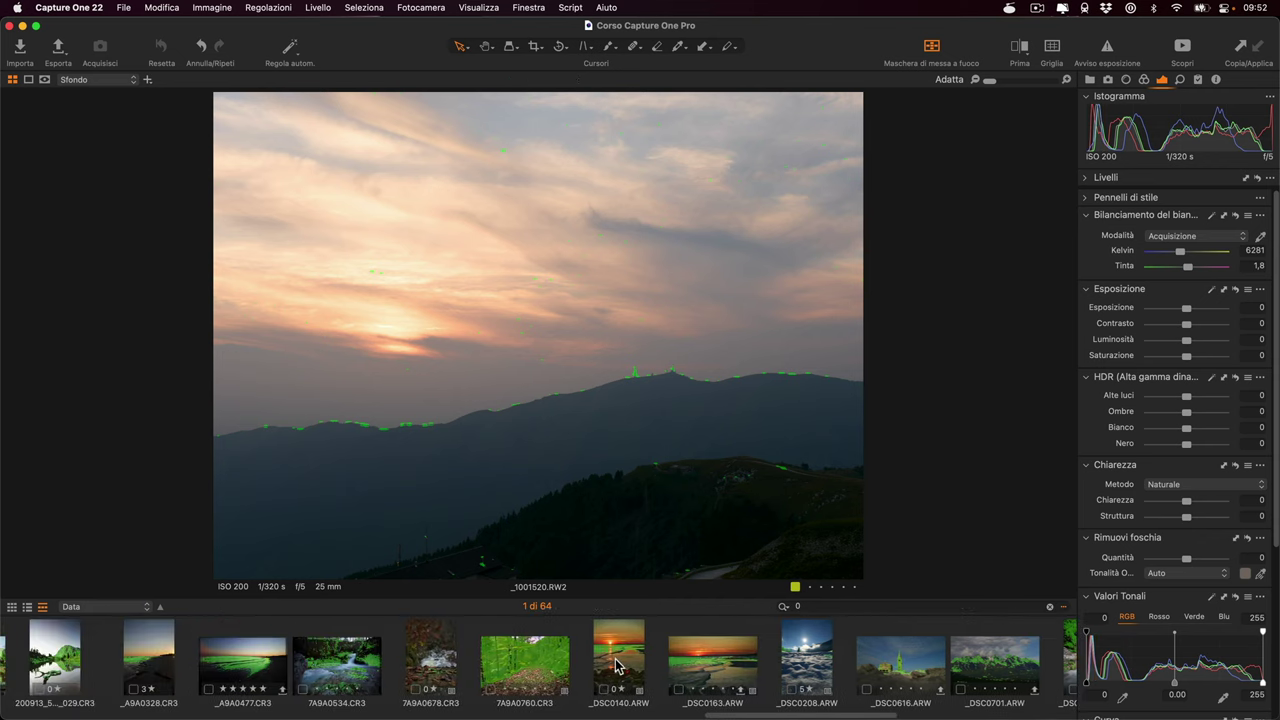
scroll(618, 662, left, 2)
scroll(618, 662, left, 2)
scroll(617, 661, left, 2)
scroll(616, 660, left, 2)
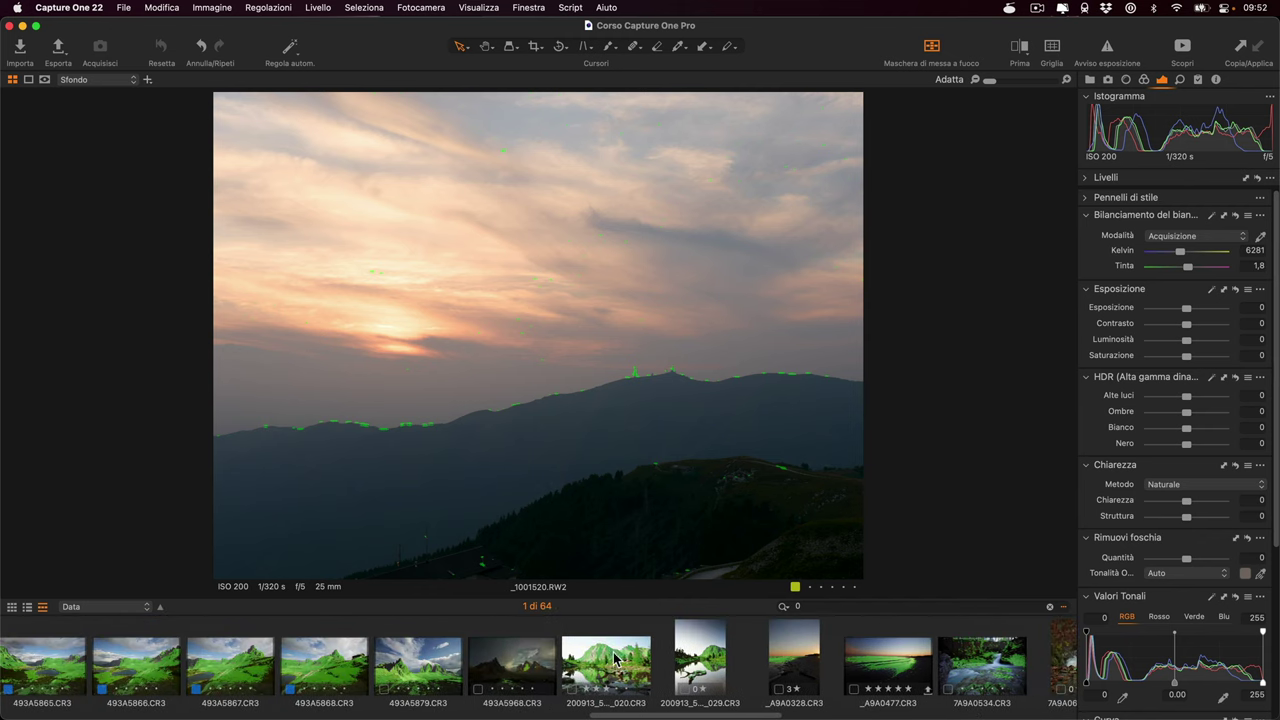
scroll(615, 658, left, 2)
scroll(614, 658, left, 2)
scroll(613, 659, left, 2)
scroll(613, 659, left, 2)
scroll(612, 660, left, 2)
scroll(612, 660, left, 2)
scroll(612, 660, left, 2)
scroll(612, 660, left, 2)
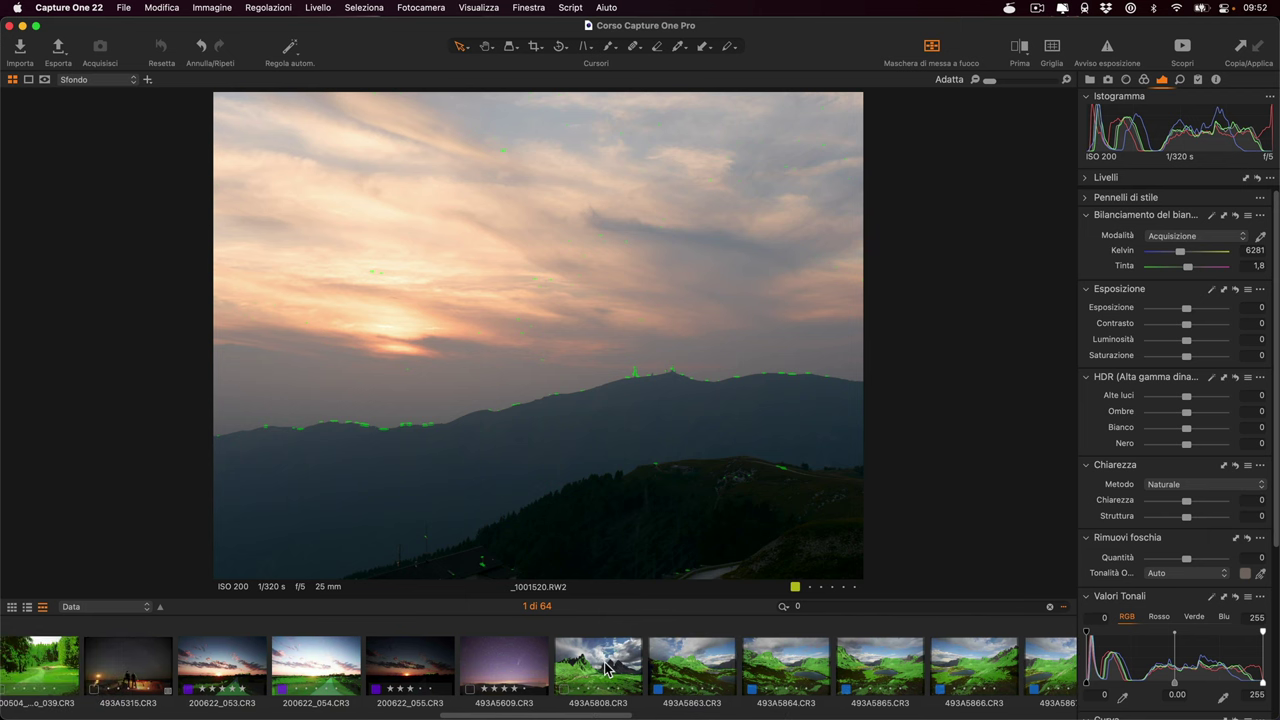
click(606, 668)
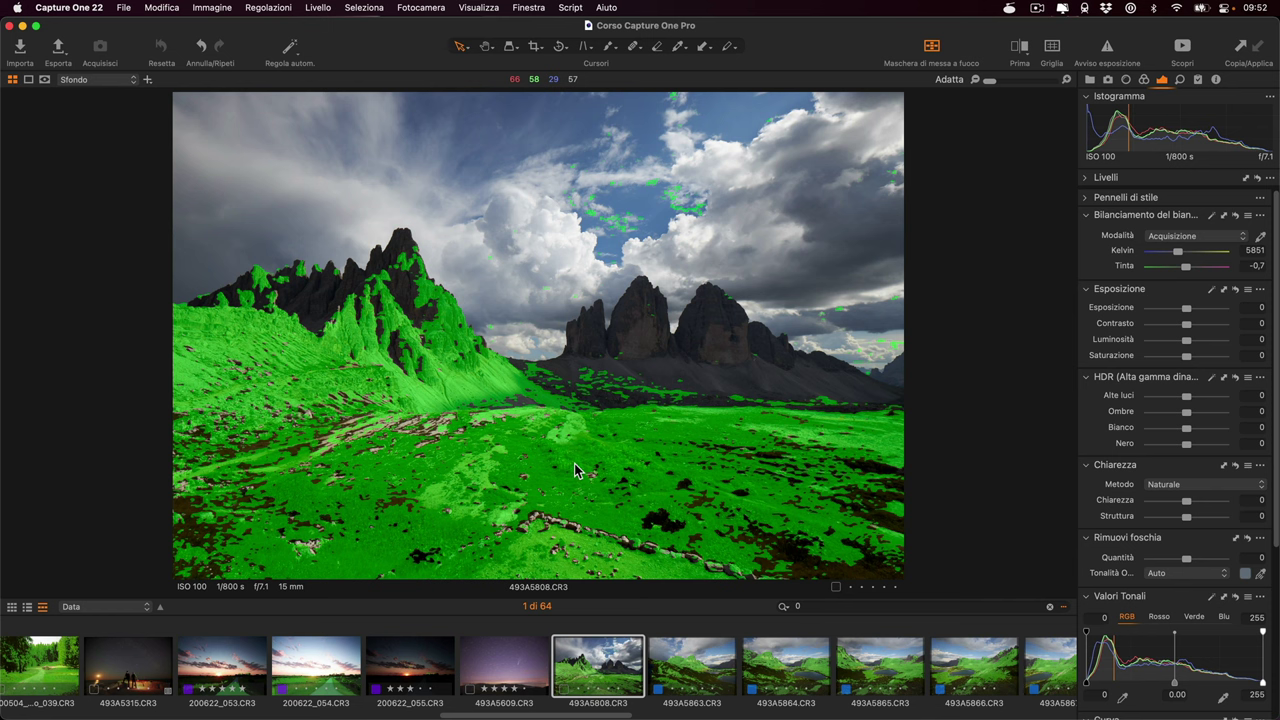
Compare 493A5808.CR3 with and without the focus mask, checking the peaks at 100% before fitting.
click(932, 48)
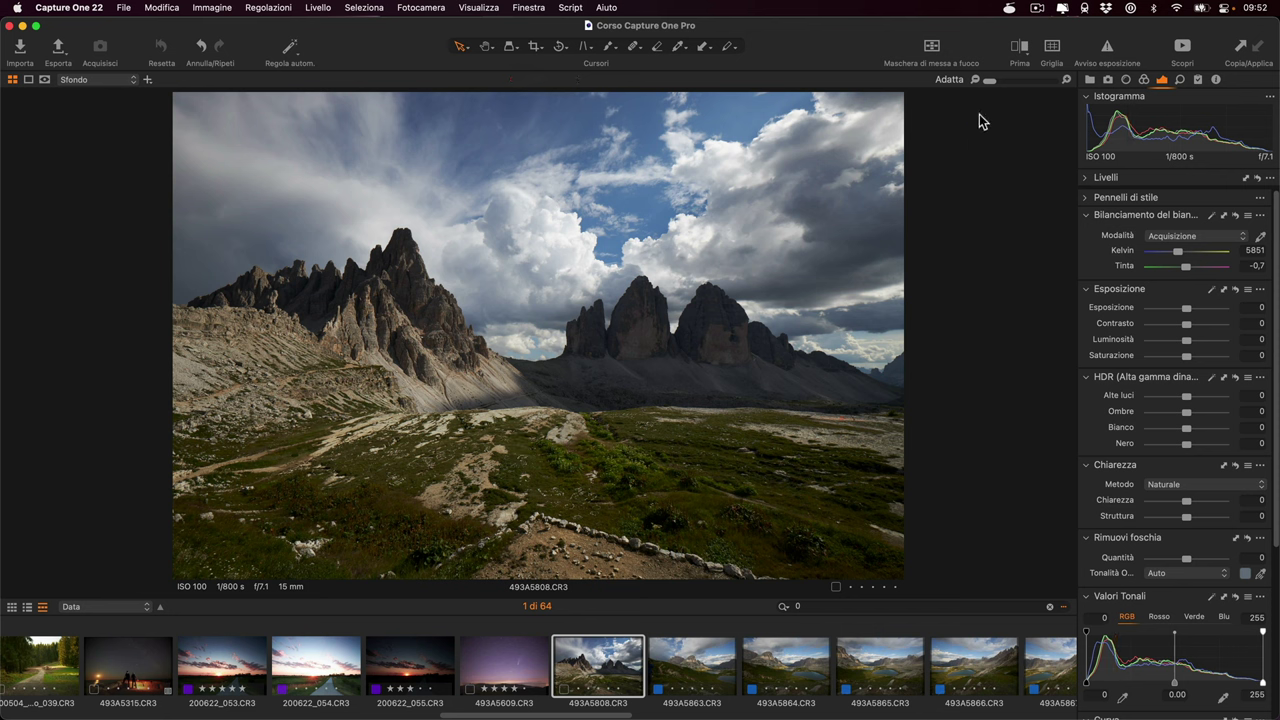
click(932, 48)
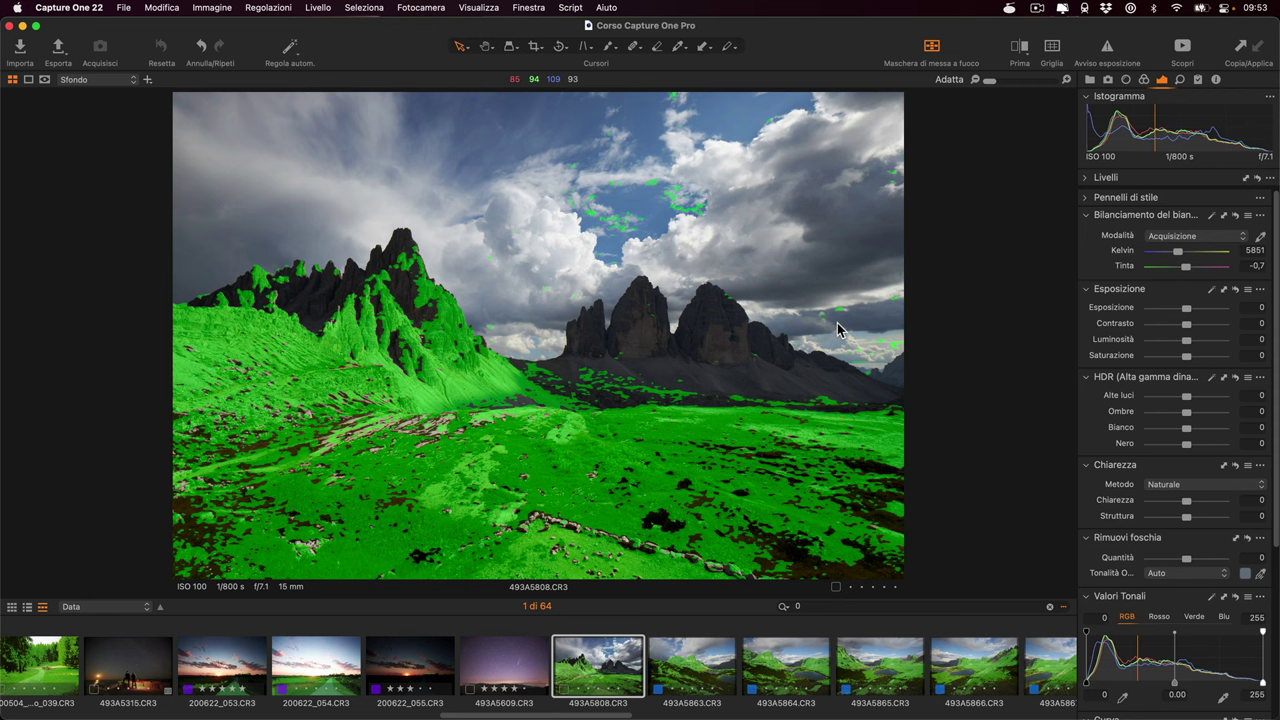
click(931, 50)
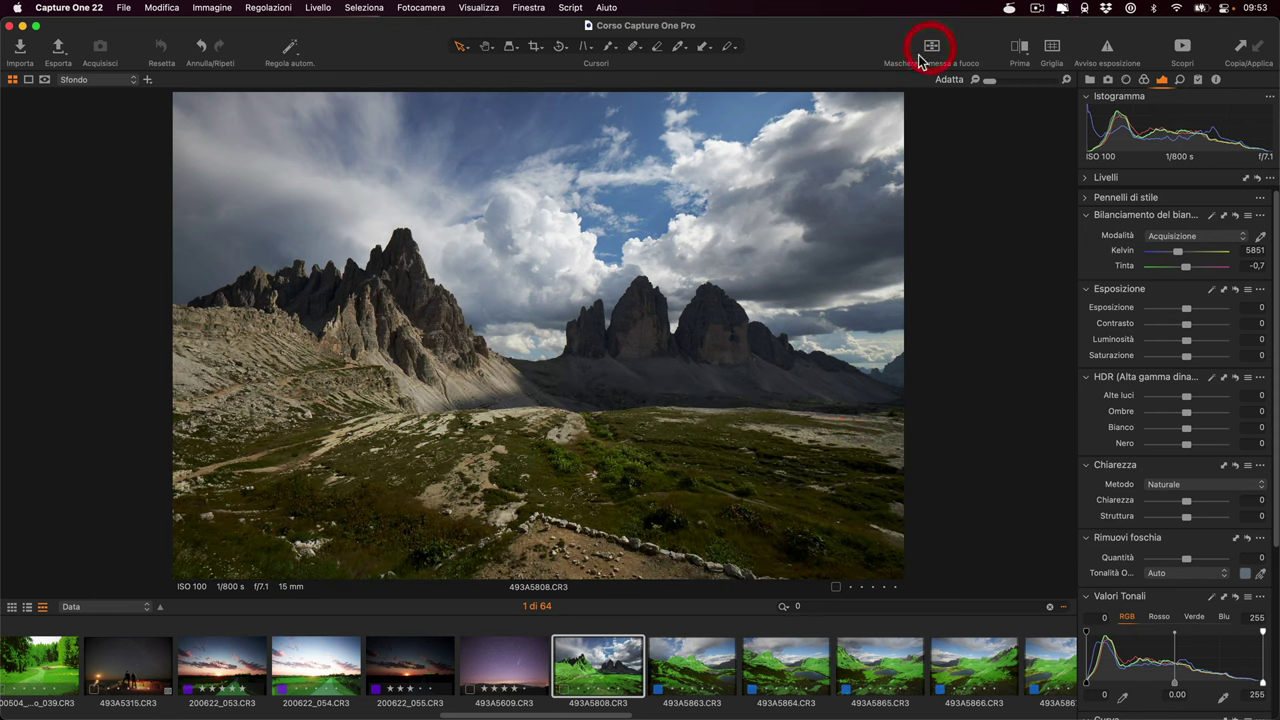
click(1066, 80)
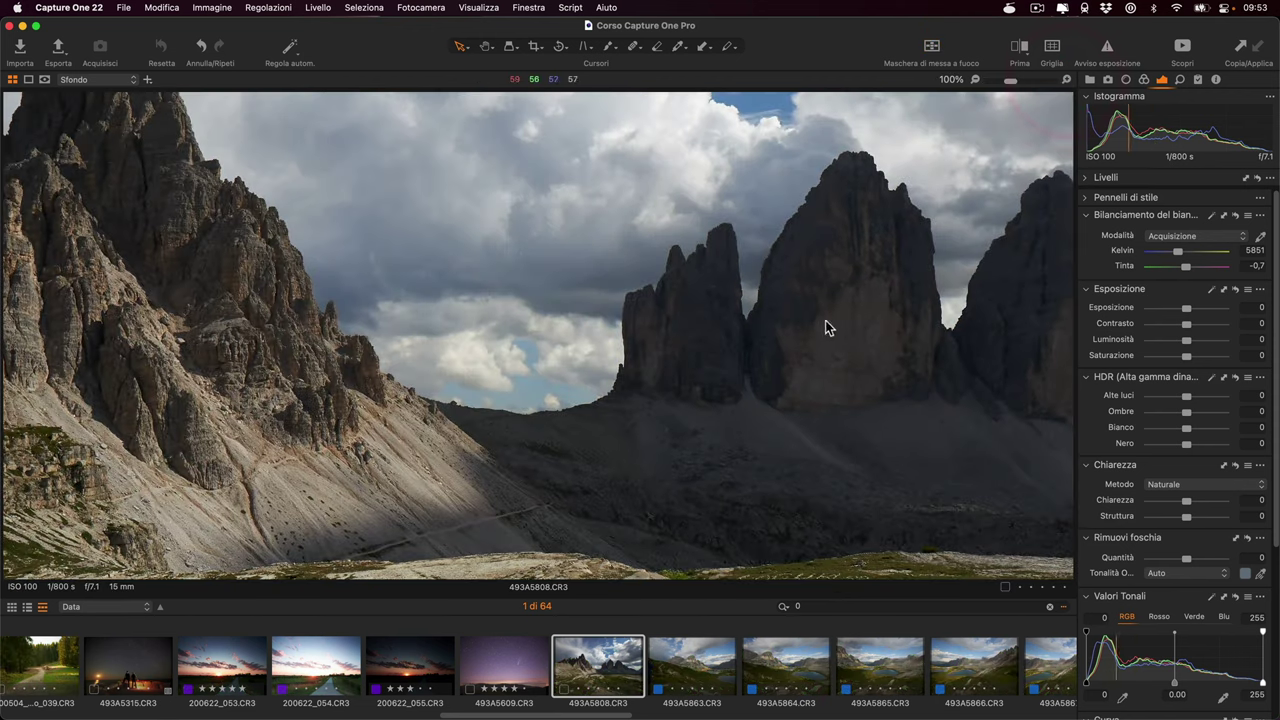
drag(822, 334, 474, 370)
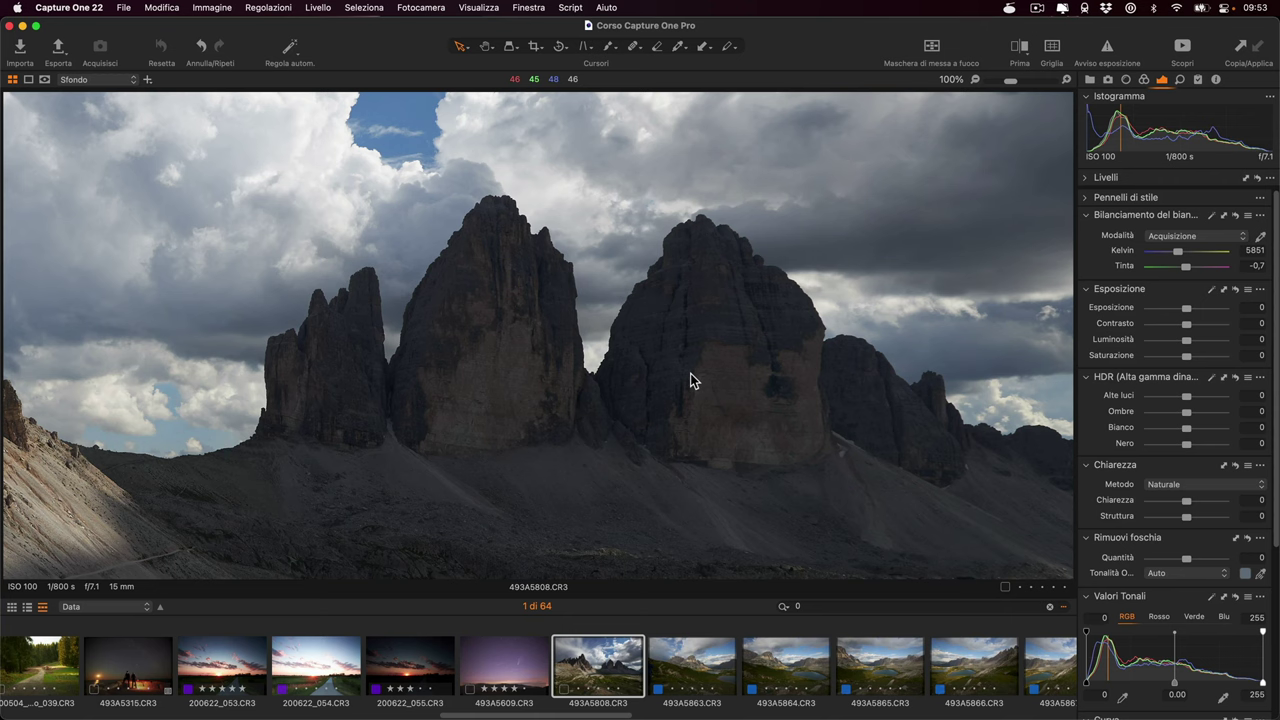
click(931, 52)
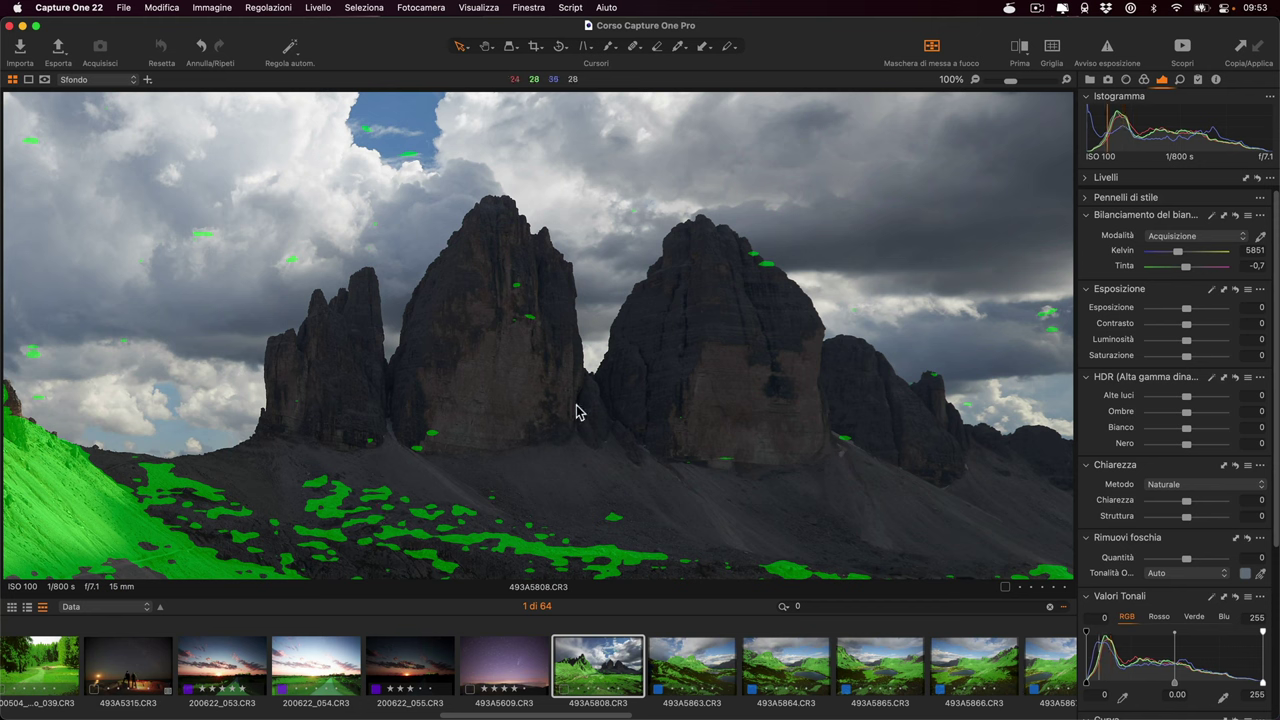
click(975, 80)
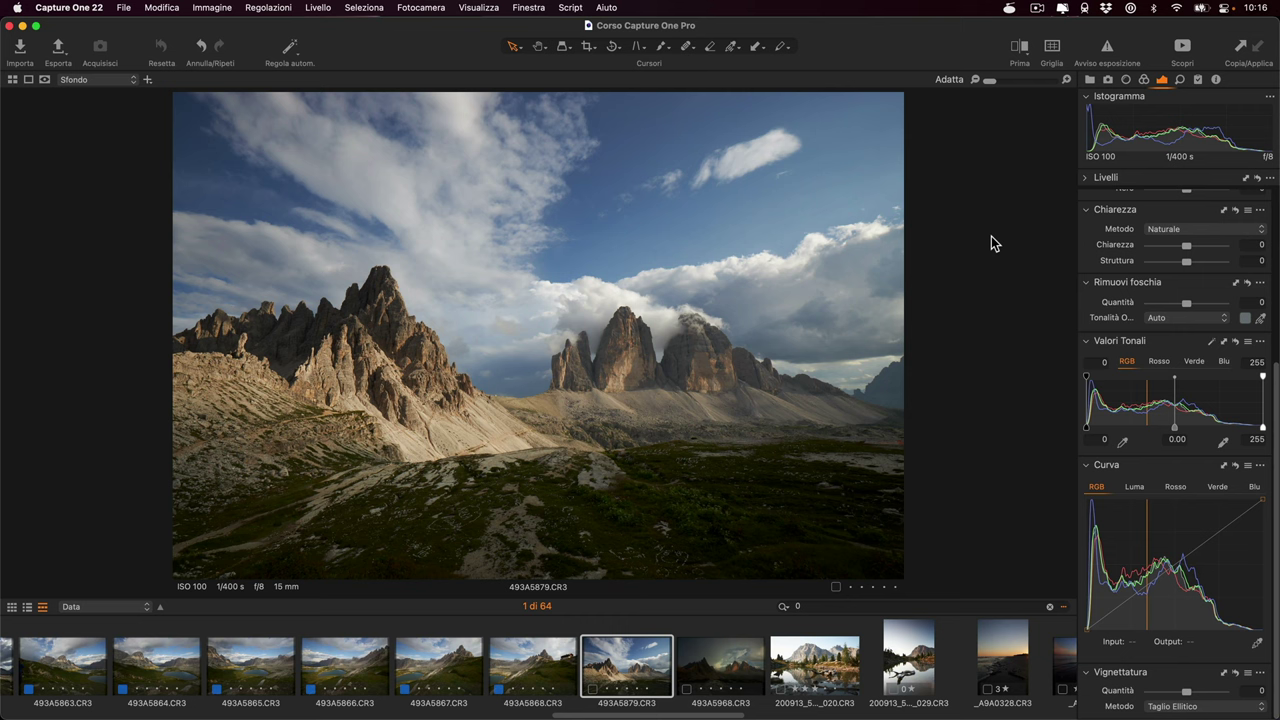
Float the Rimuovi foschia tool over the viewer and try its Quantità slider.
mouse_move(1125, 282)
mouse_down()
mouse_move(827, 217)
mouse_move(872, 168)
mouse_up()
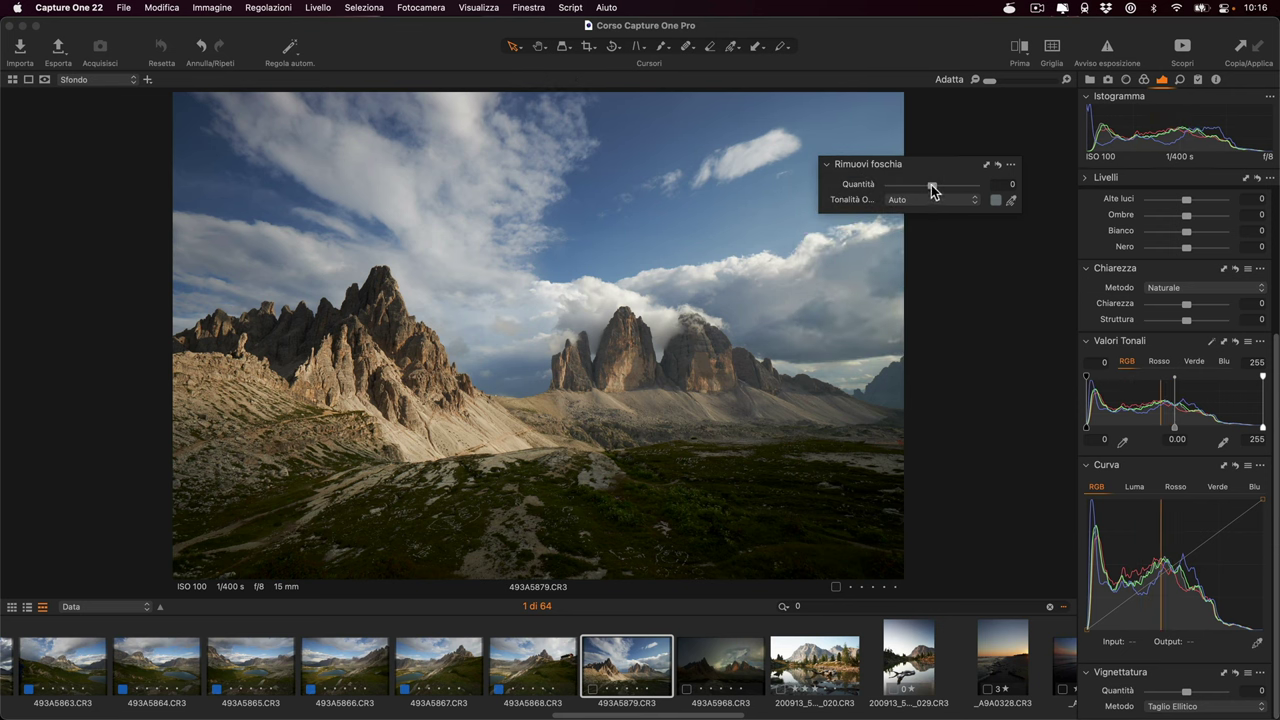
mouse_move(934, 191)
mouse_down()
mouse_move(971, 200)
mouse_move(958, 186)
mouse_up()
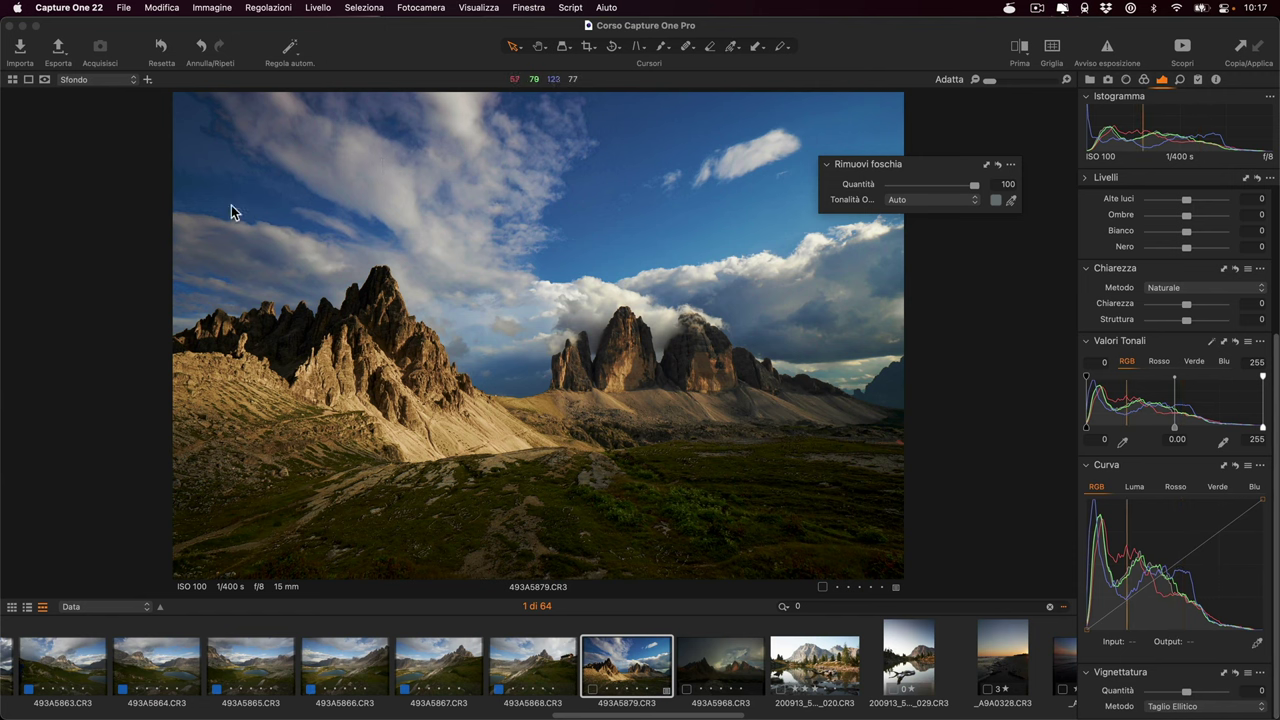
Compare the photo without dehaze, then raise Rimuovi foschia Quantità back to 100.
drag(978, 186, 936, 188)
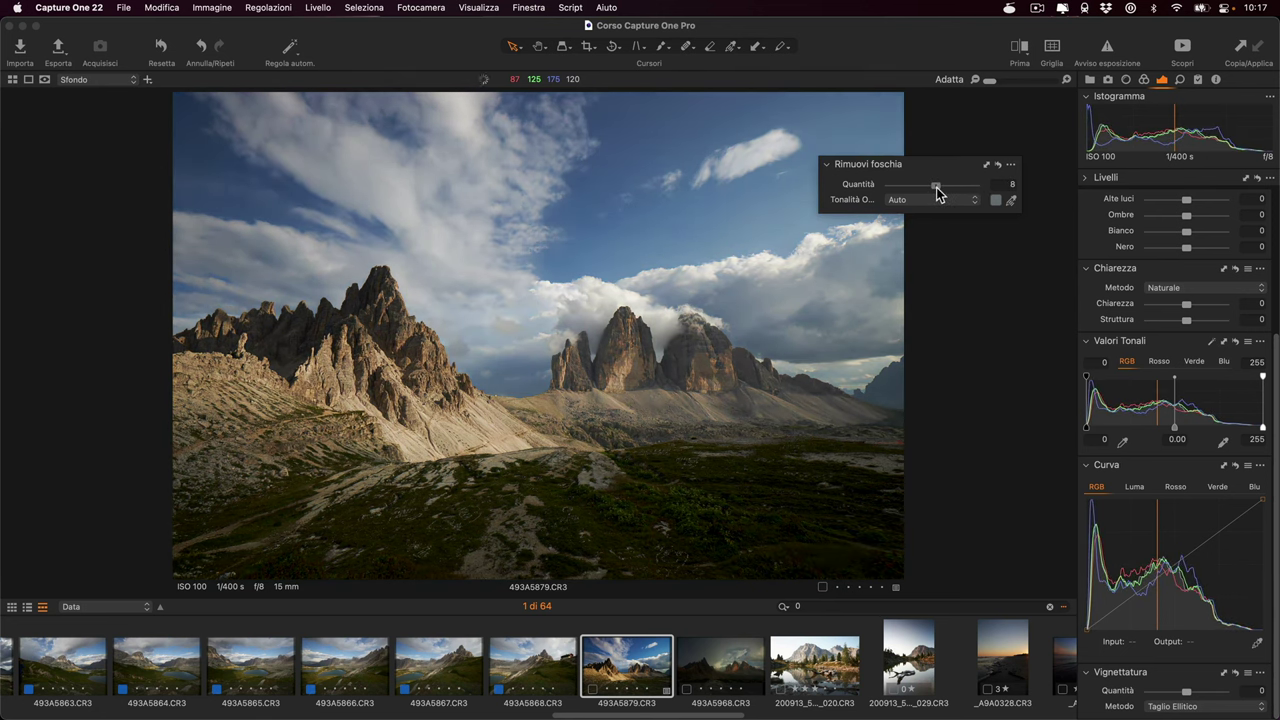
drag(938, 192, 980, 193)
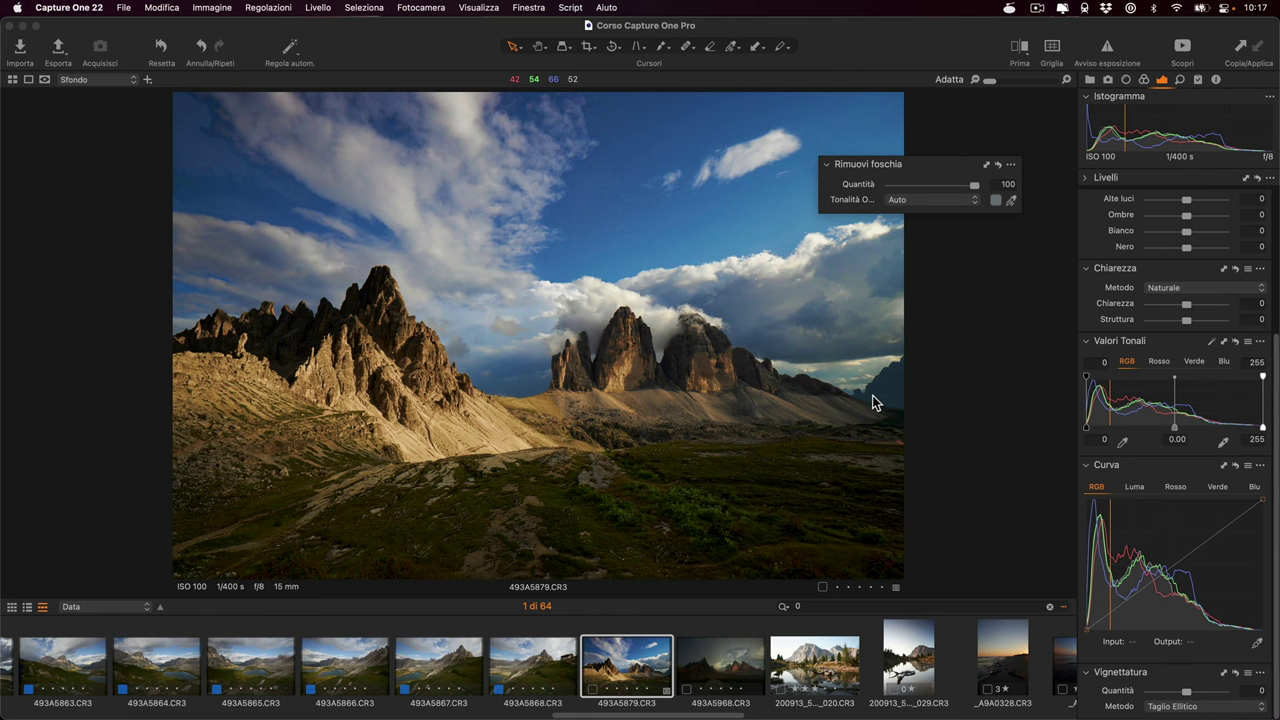
click(1012, 202)
Pick the haze tone from the far-right peaks and adjust Quantità, ending back at 100.
click(889, 386)
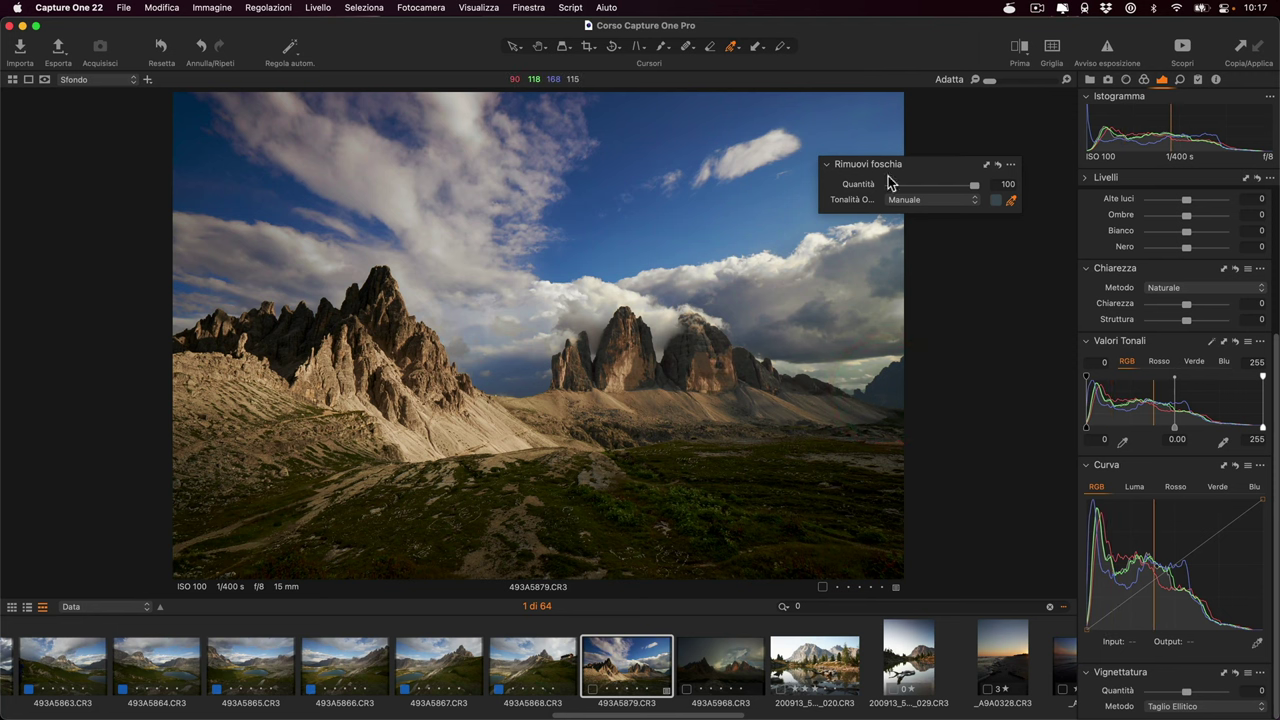
mouse_move(975, 190)
mouse_down()
mouse_move(917, 189)
mouse_move(957, 189)
mouse_up()
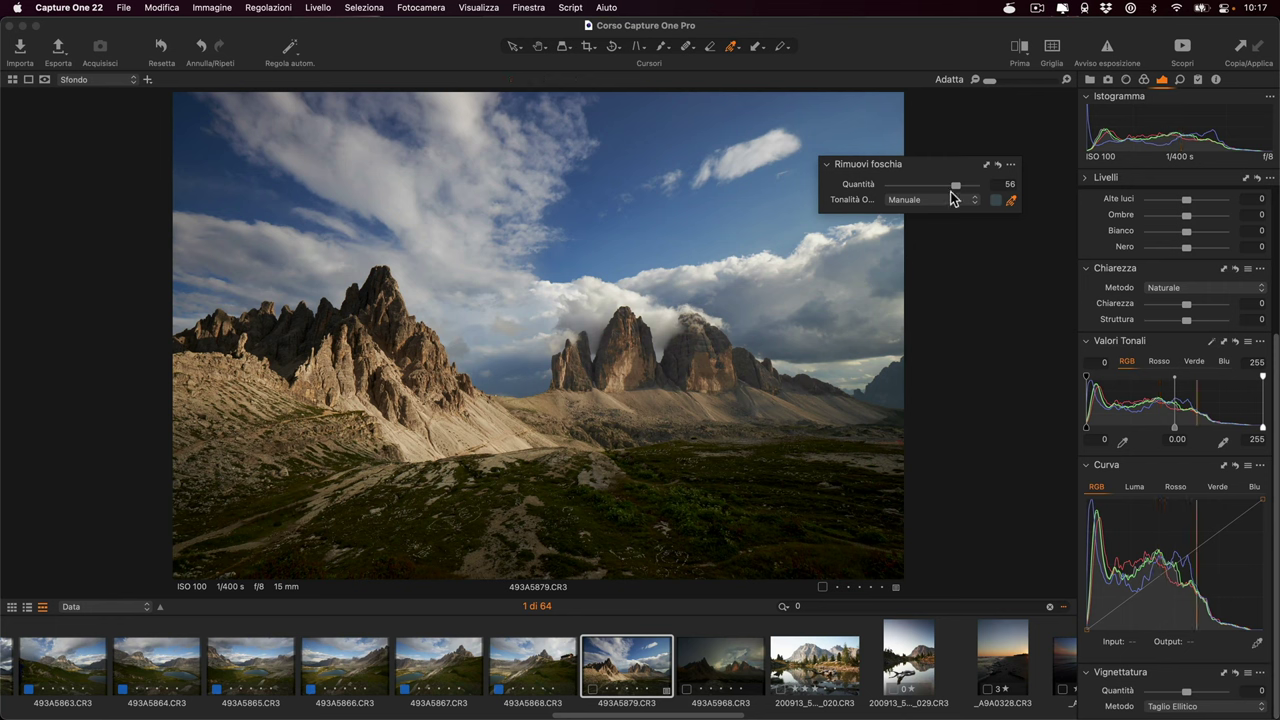
mouse_move(957, 189)
mouse_down()
mouse_move(940, 190)
mouse_move(982, 191)
mouse_up()
click(981, 185)
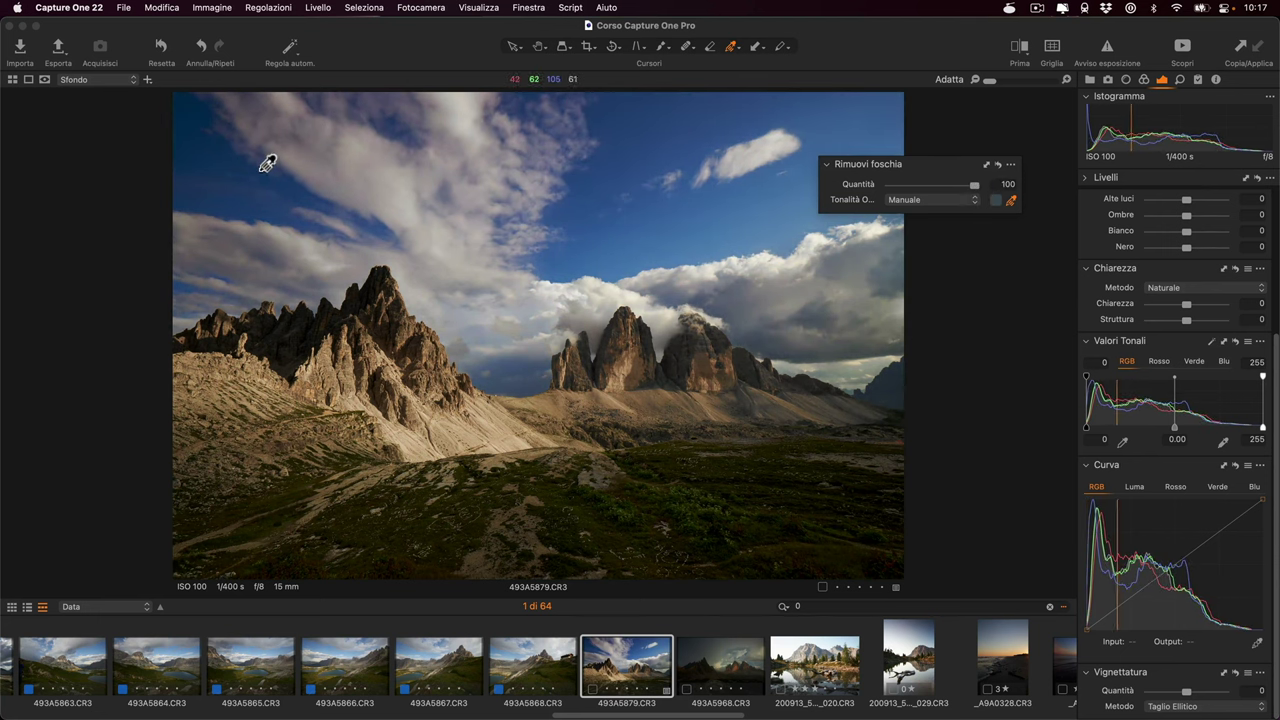
Set the haze tone to Manuale, re-pick it on the peaks, and set Quantità to 46.
click(910, 200)
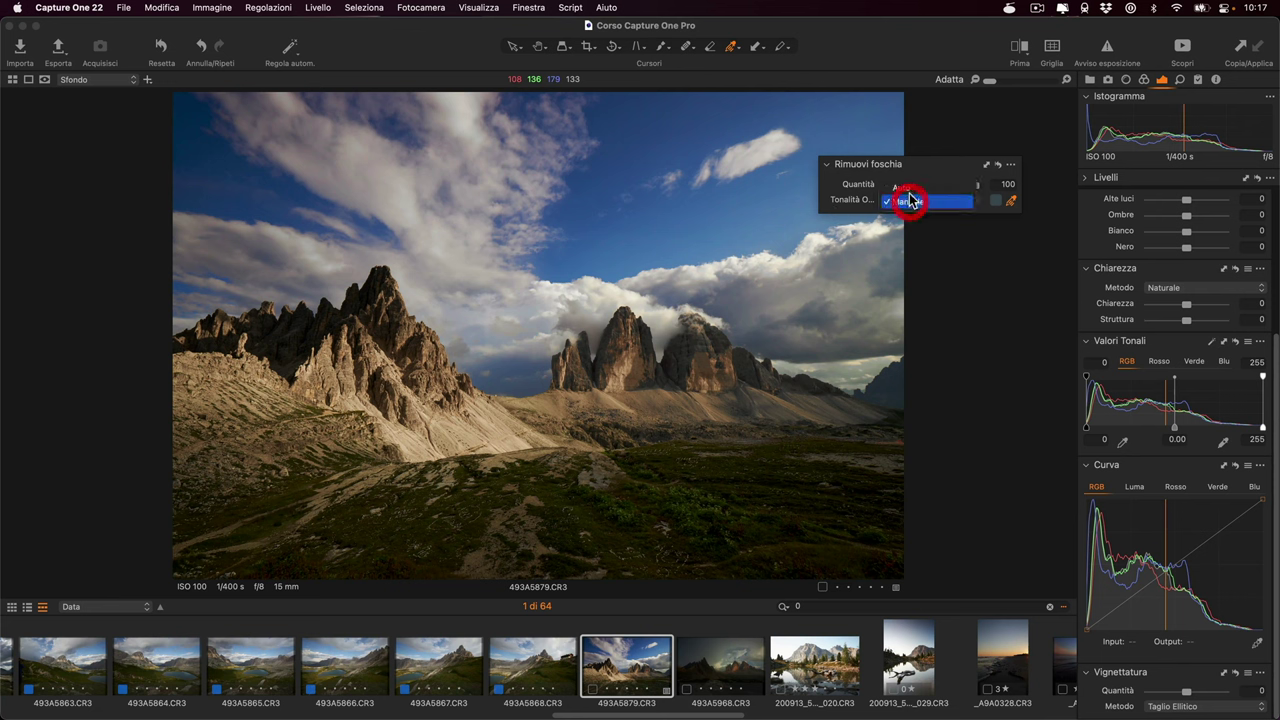
click(909, 189)
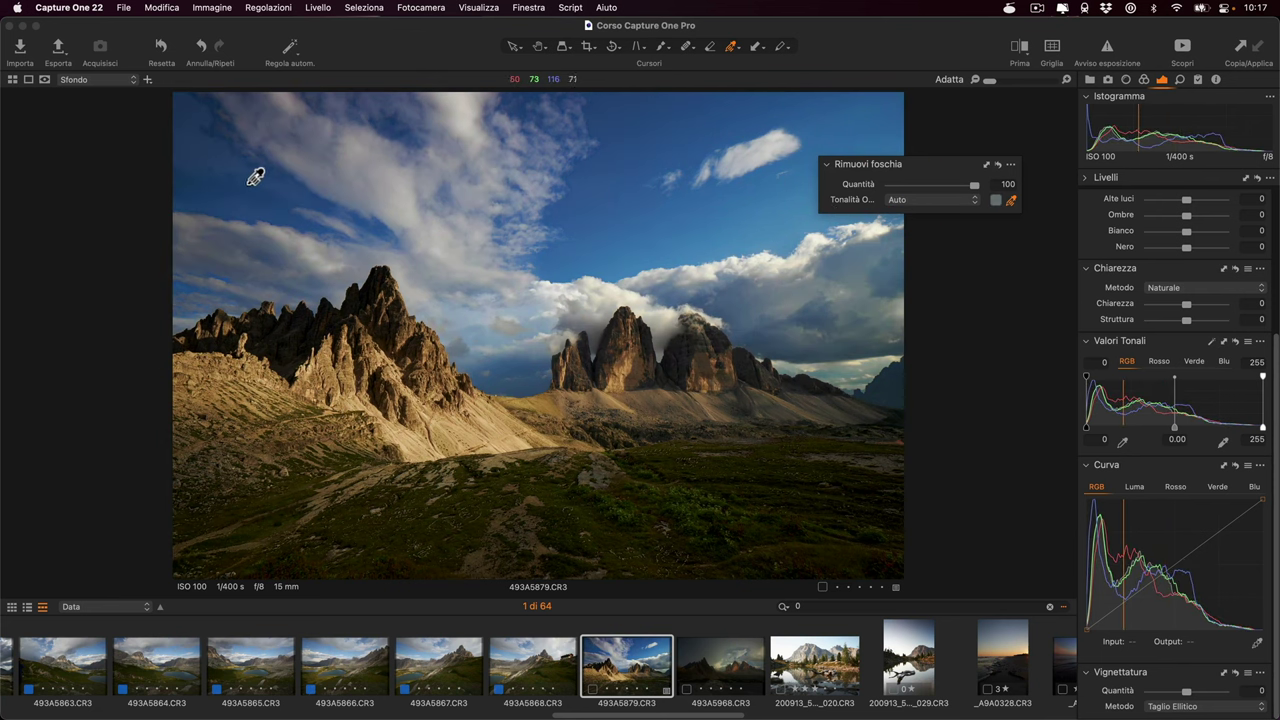
click(915, 200)
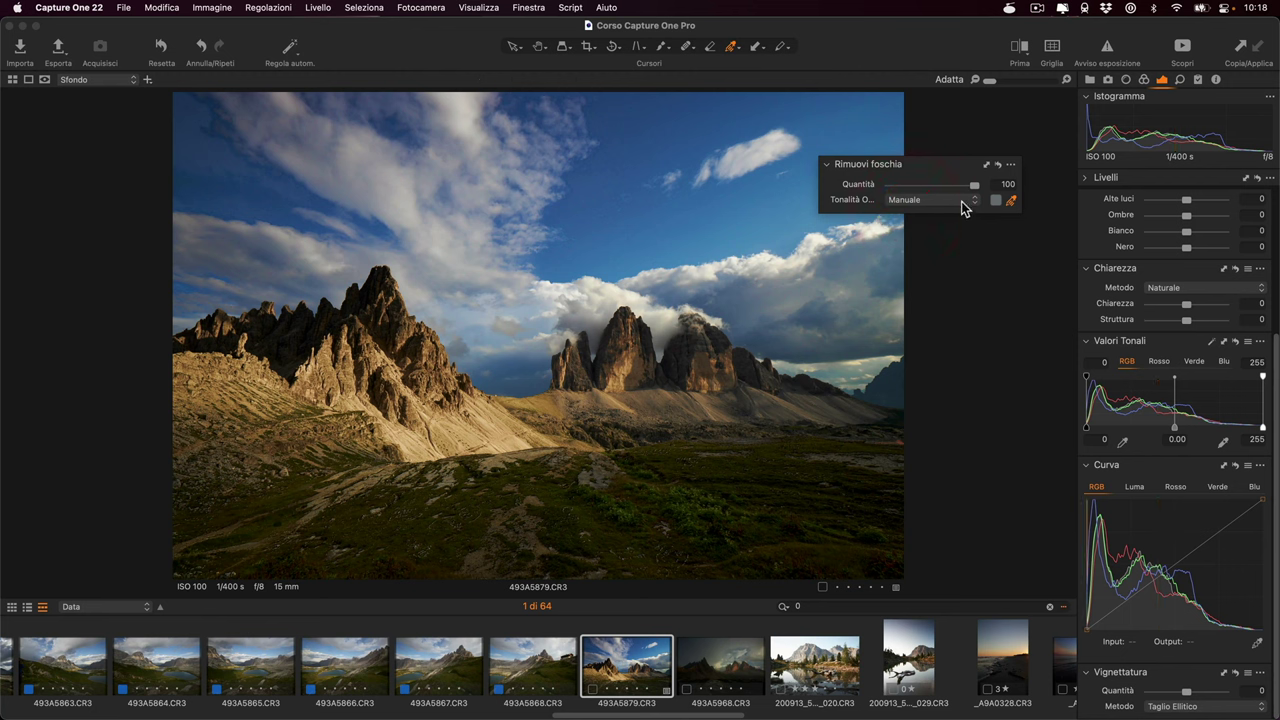
click(889, 380)
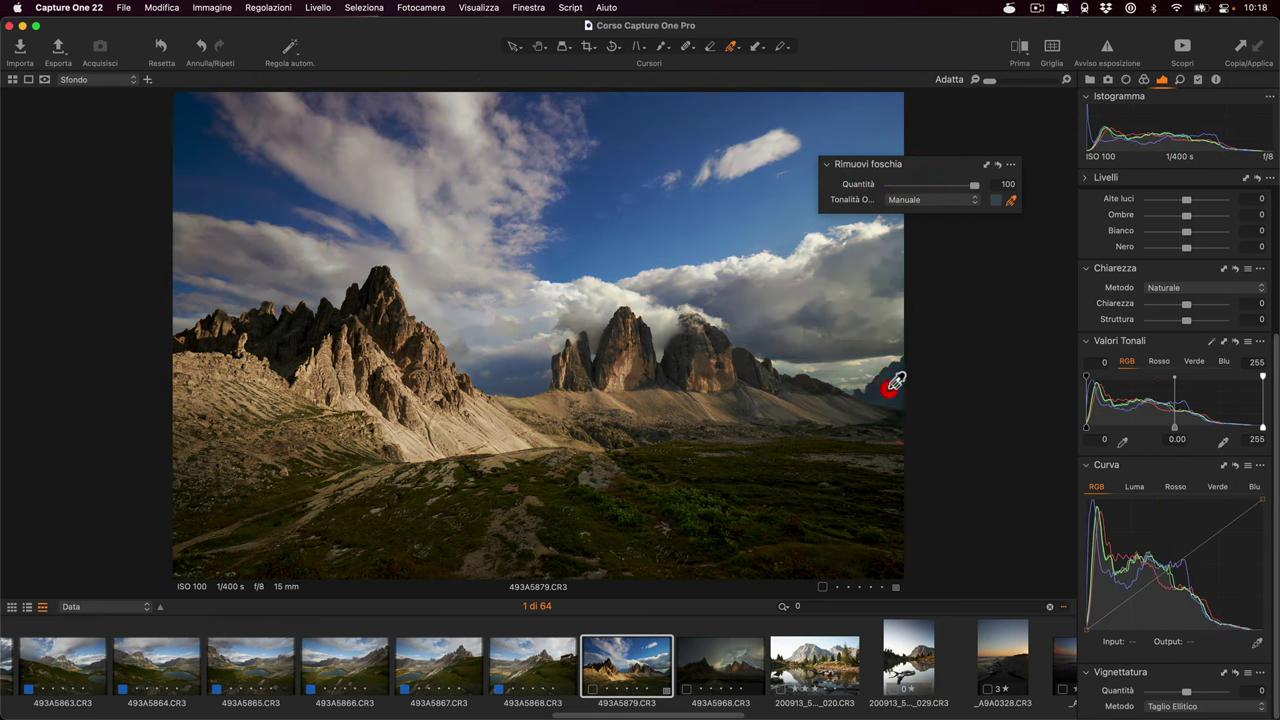
click(949, 185)
drag(944, 193, 951, 191)
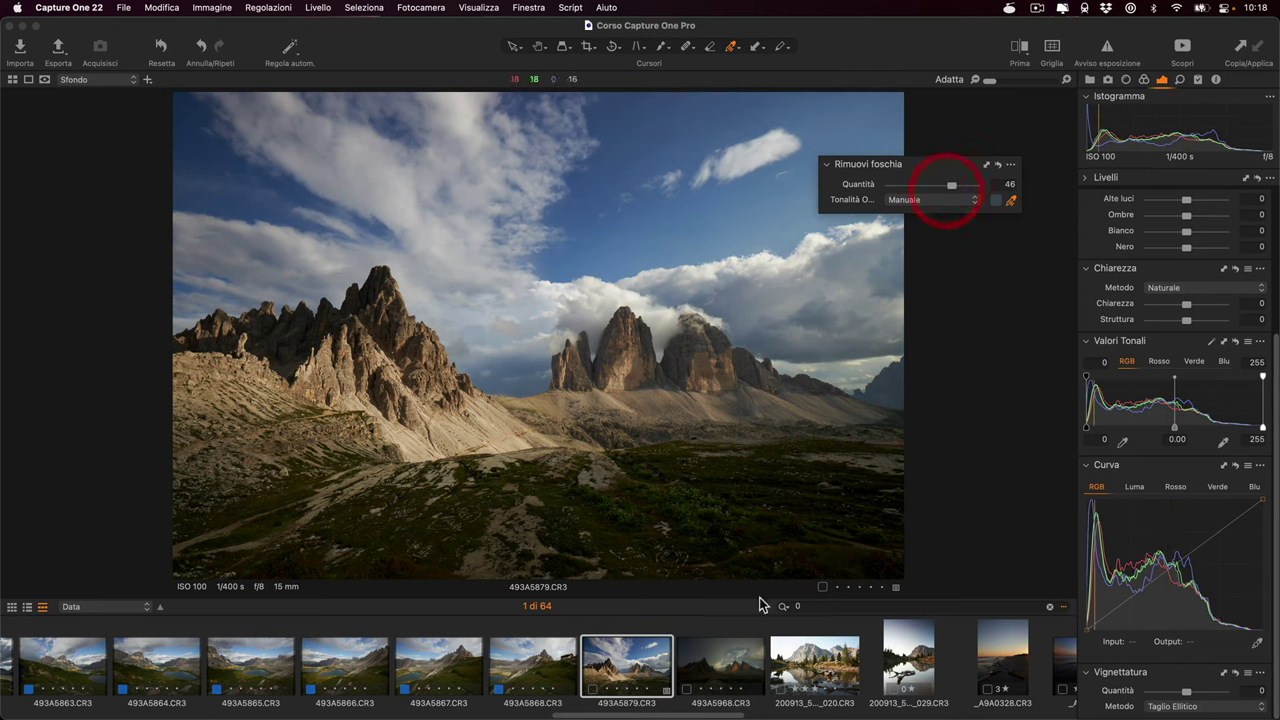
click(820, 662)
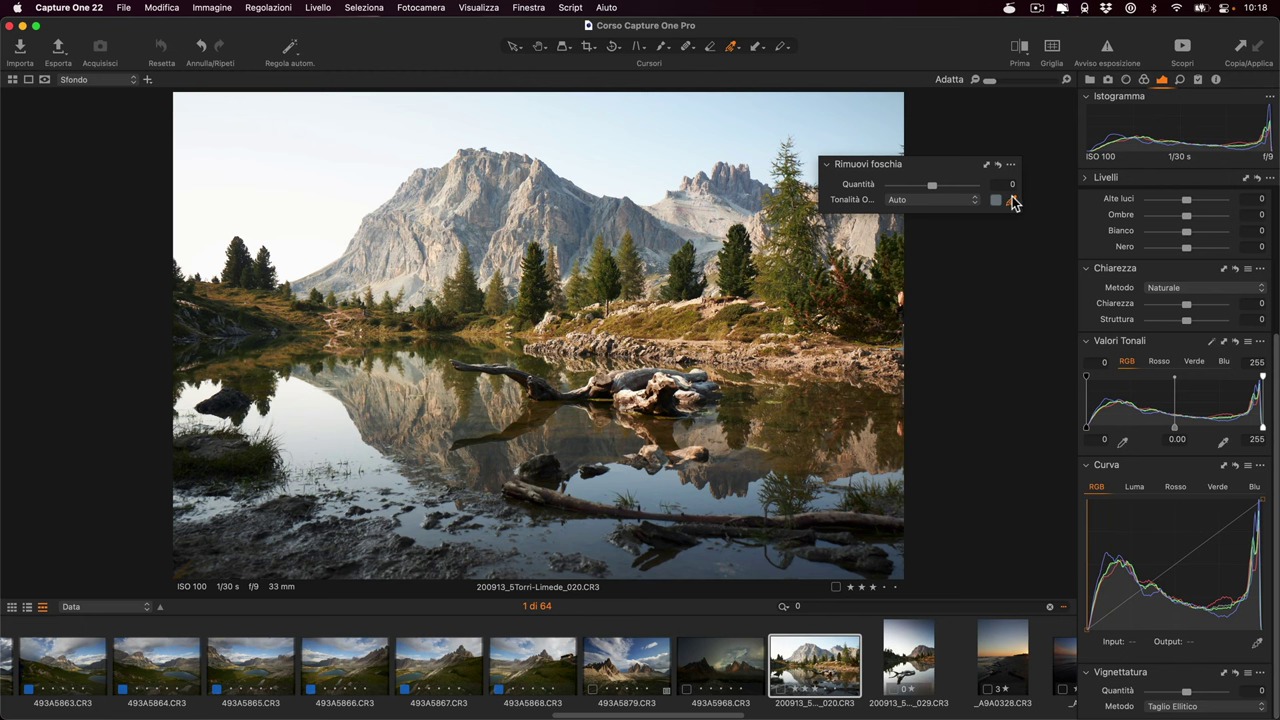
Keep the haze tone on Auto and raise the lake photo's Quantità to 100.
click(950, 201)
click(933, 188)
drag(935, 185, 975, 184)
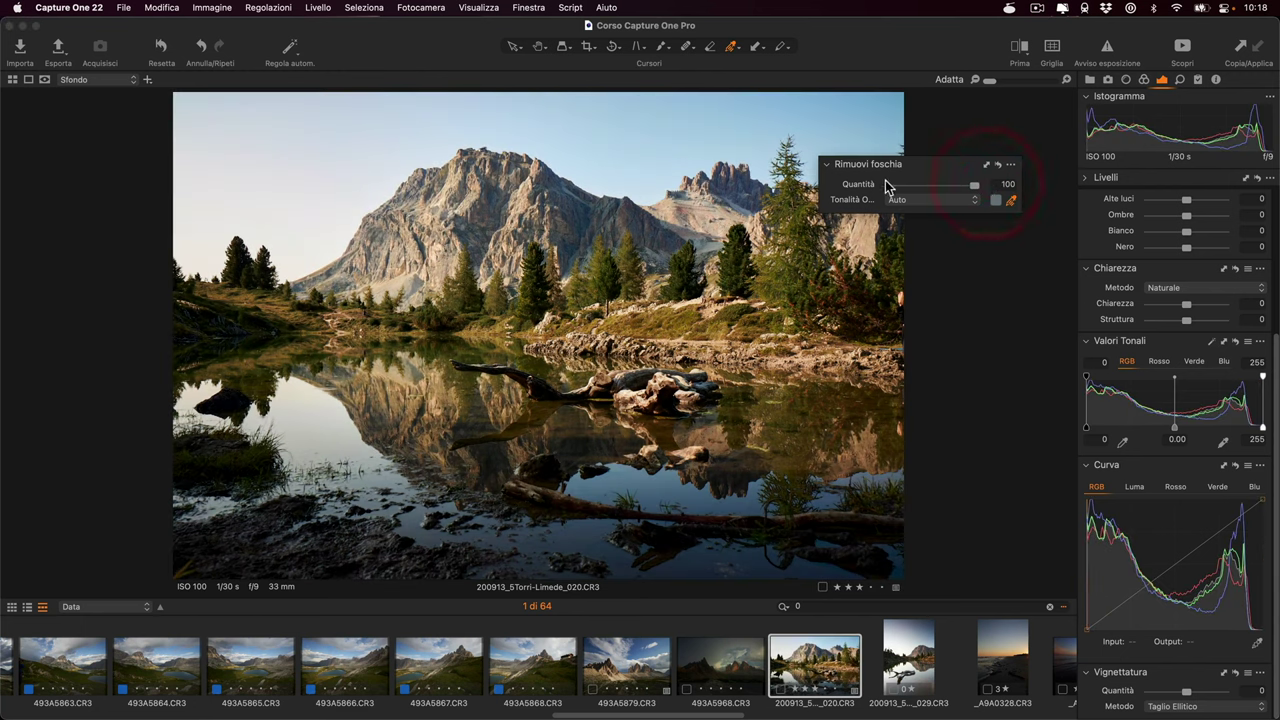
Pick the haze tone from the mountain face with the Tonalità eyedropper, then view 493A5868.CR3.
click(1011, 200)
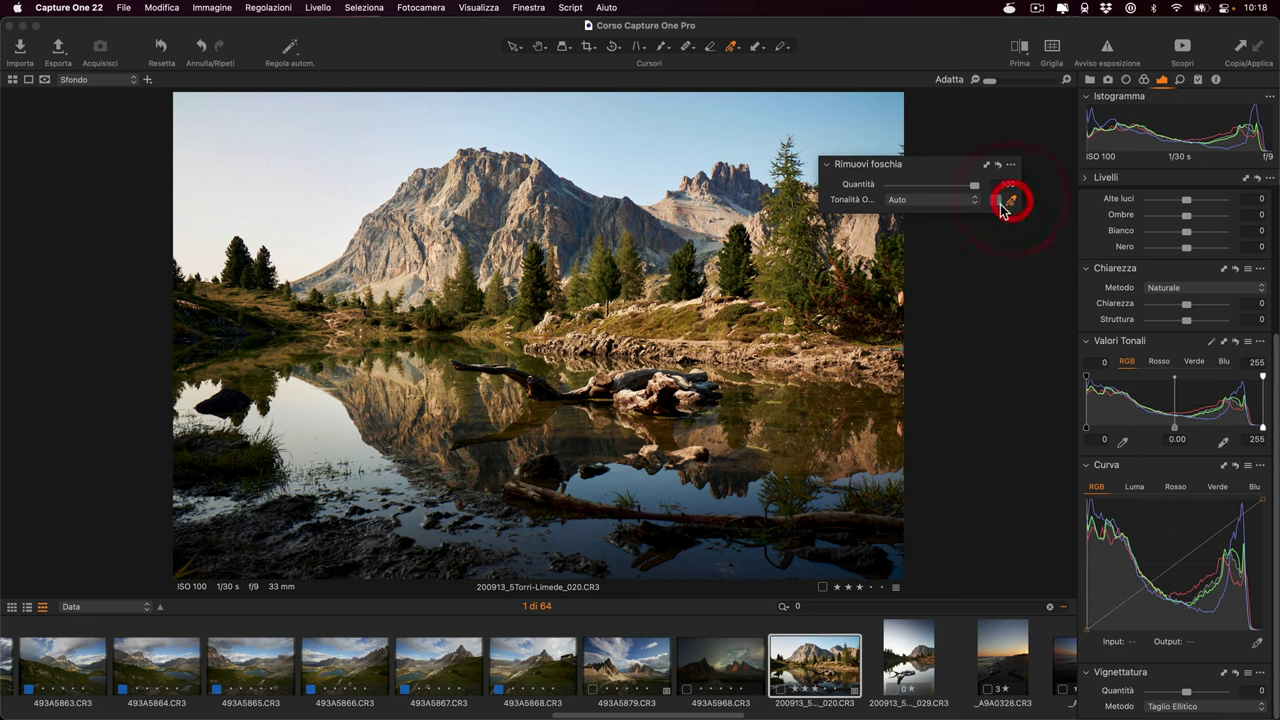
click(738, 182)
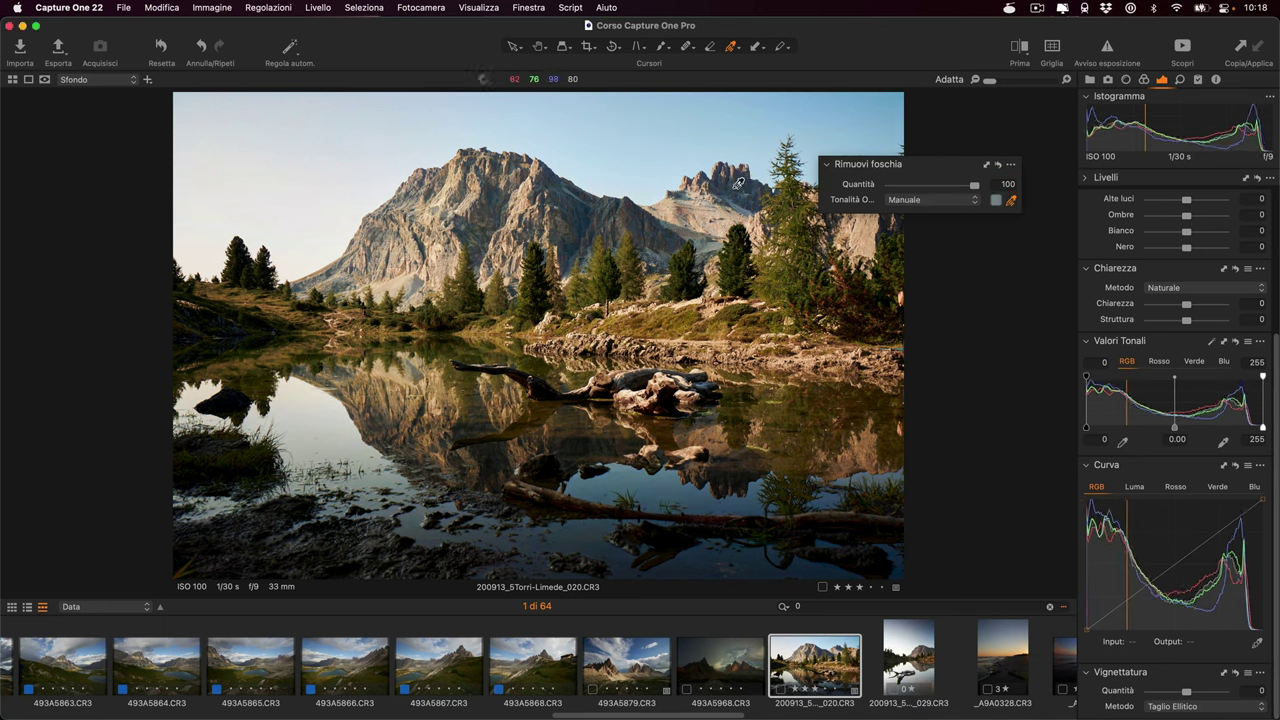
click(563, 206)
click(502, 205)
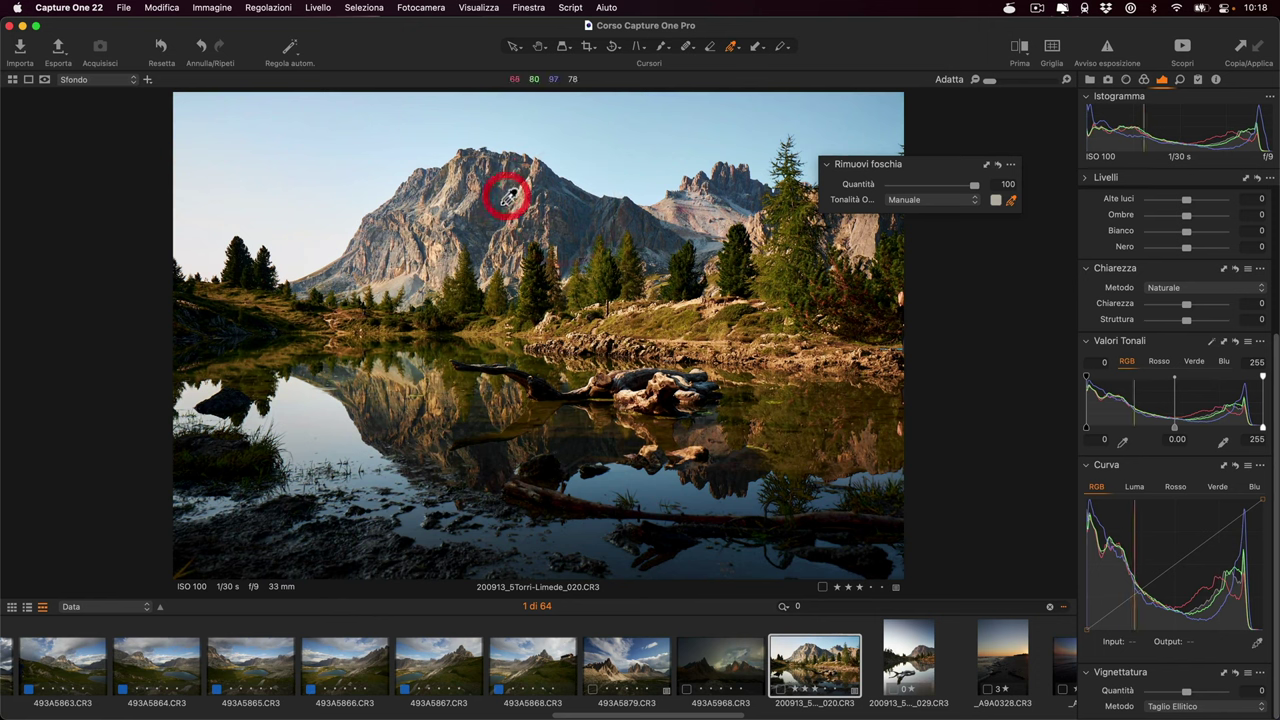
click(545, 206)
click(605, 210)
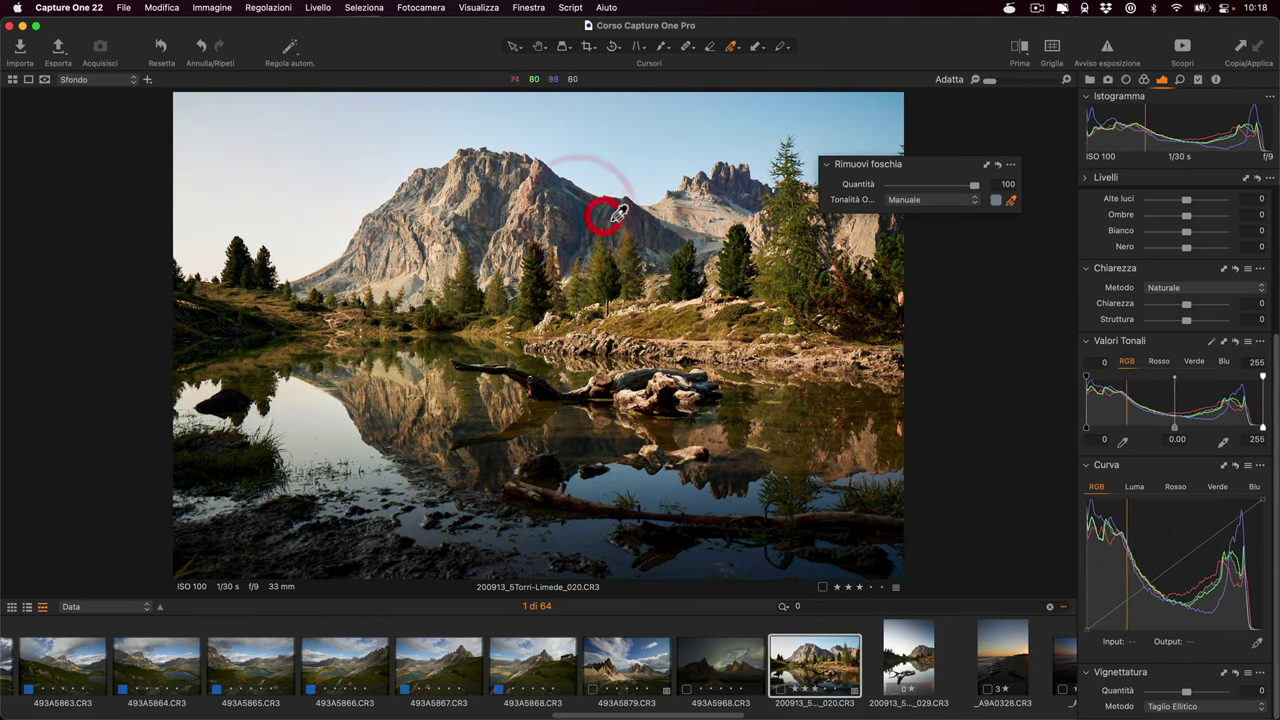
click(594, 214)
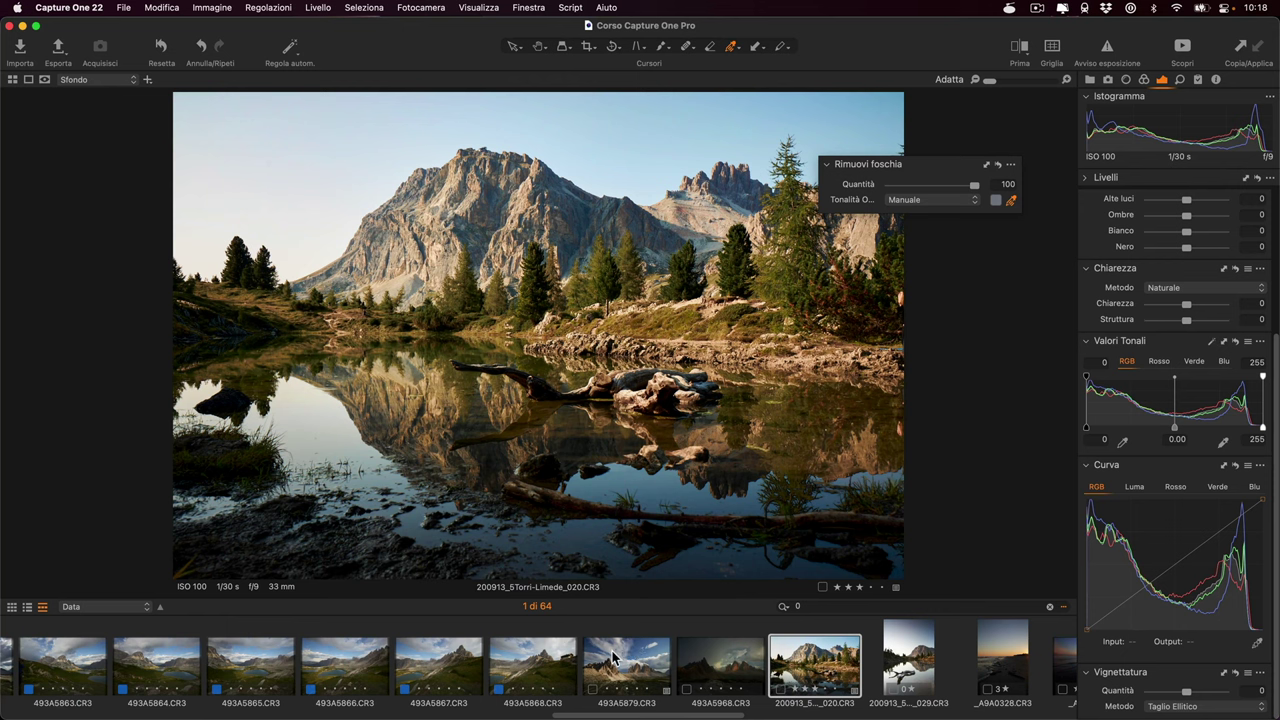
click(533, 666)
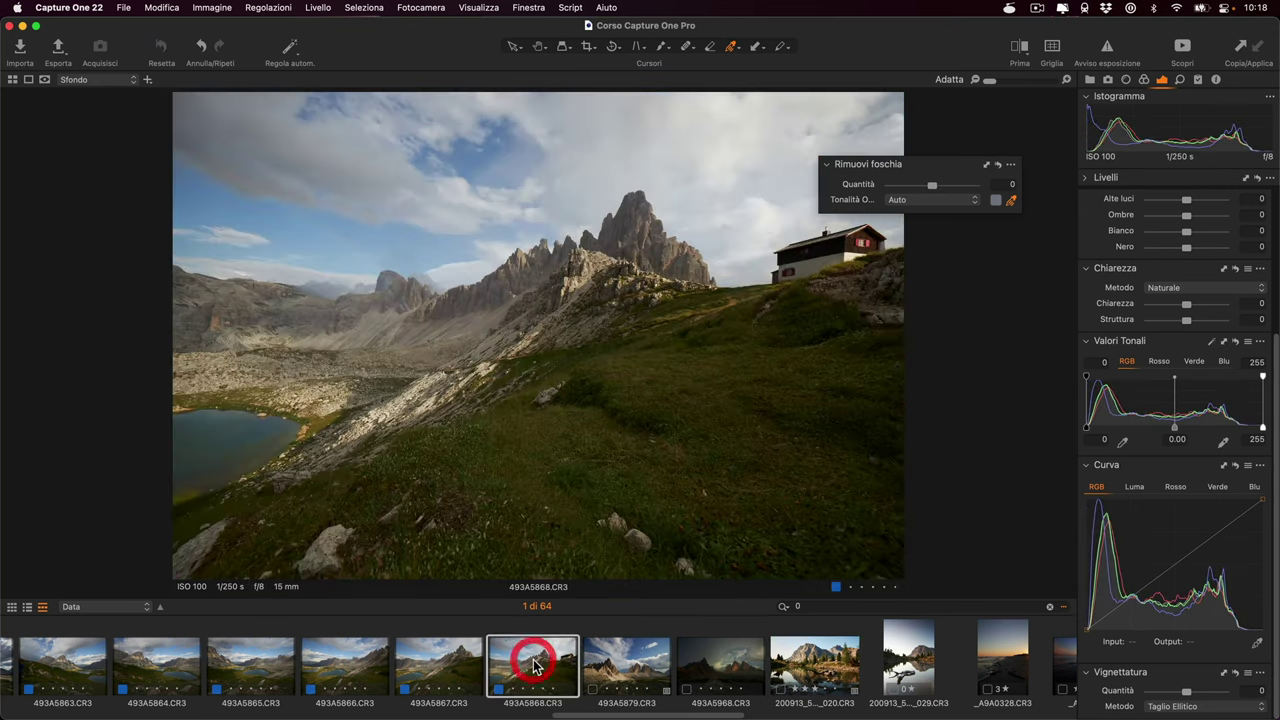
Raise Quantità to full and pick the haze tone along the distant mountain ridge.
drag(931, 187, 1000, 187)
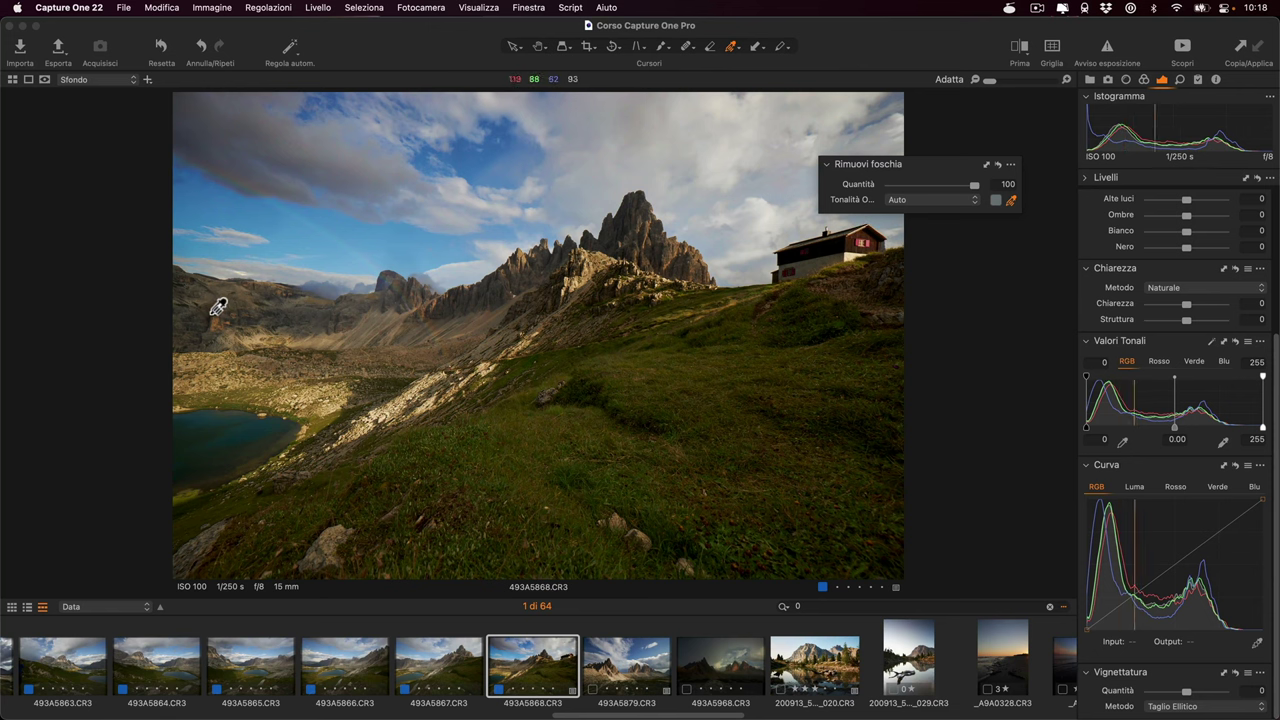
click(208, 317)
click(390, 286)
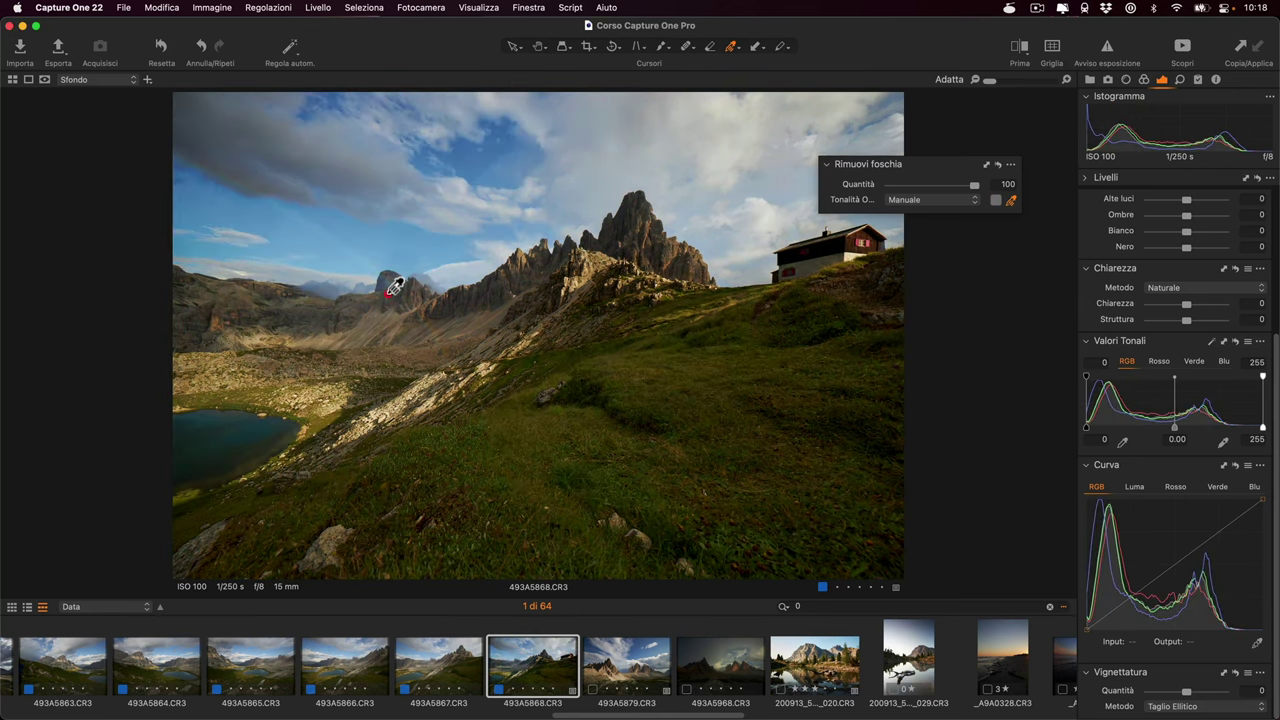
click(429, 300)
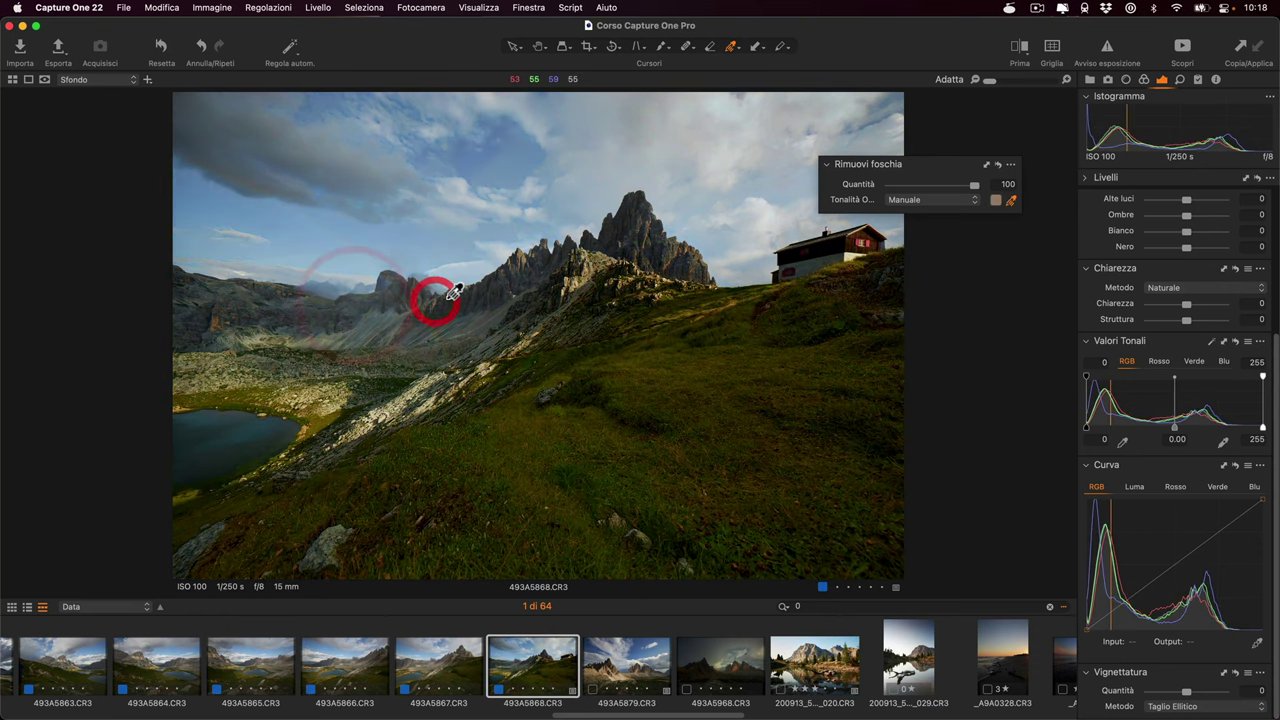
click(528, 271)
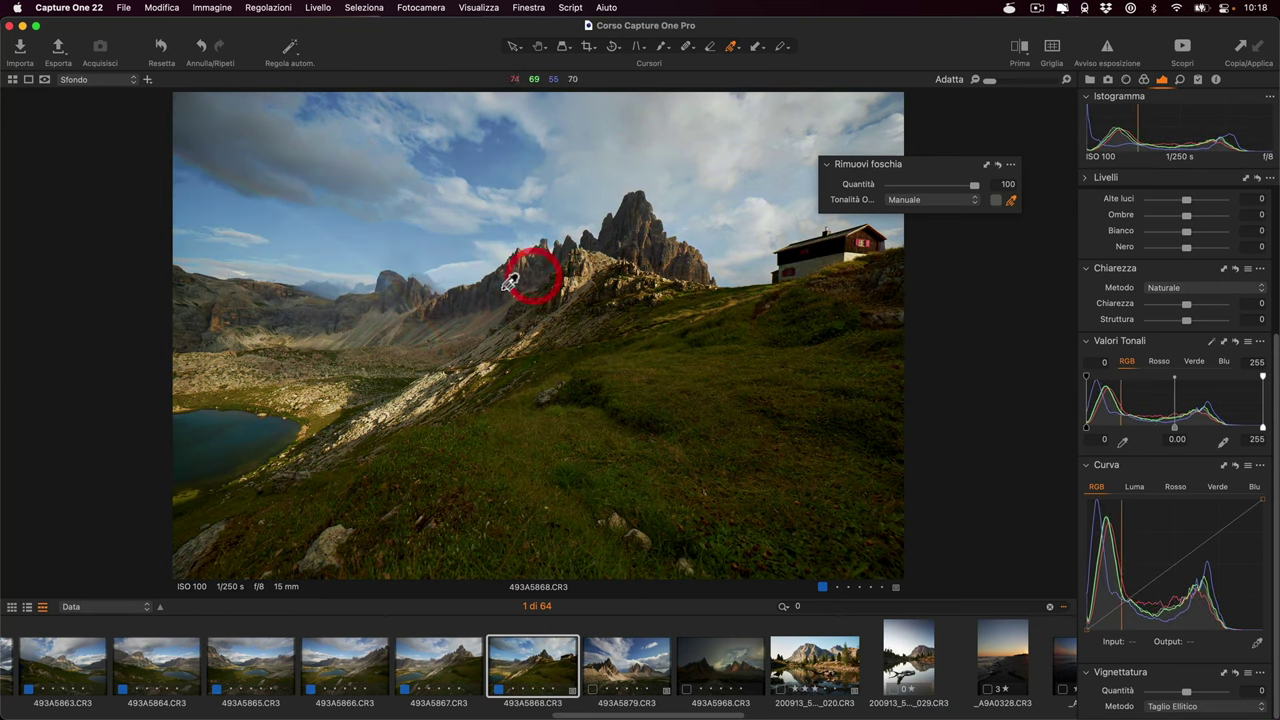
click(217, 309)
click(302, 311)
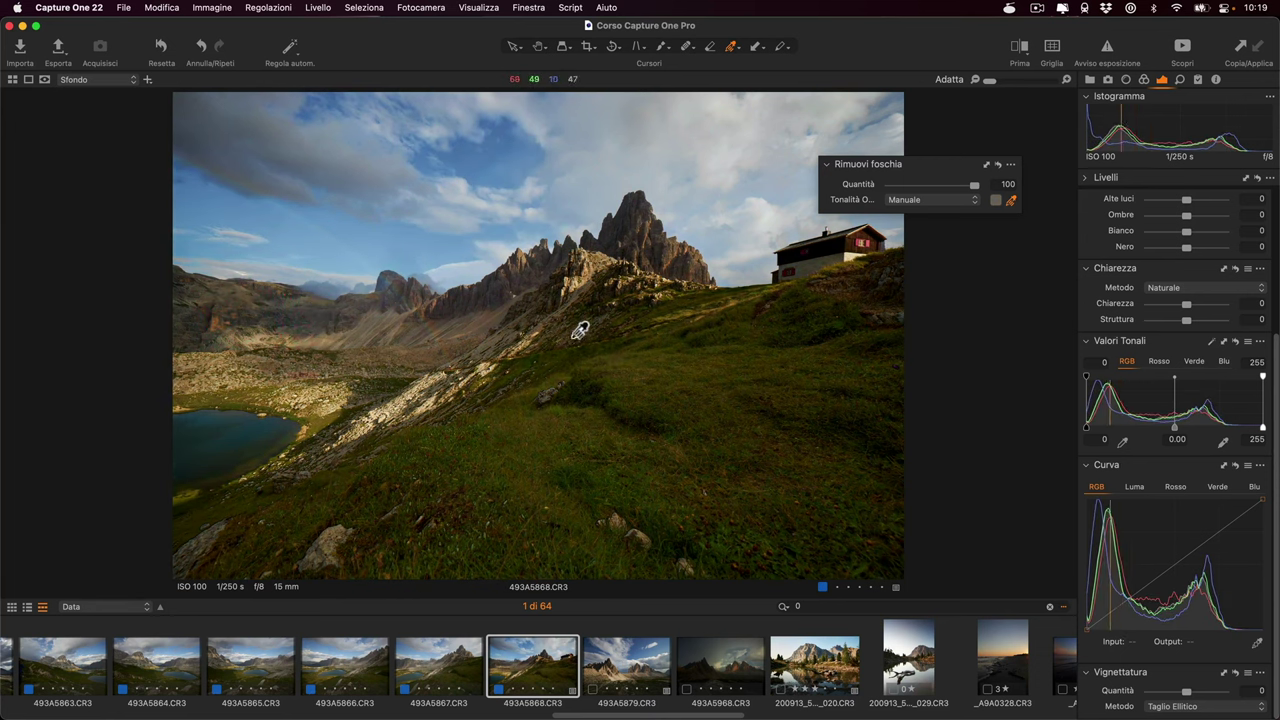
Lower Quantità to 61 and expand Punto Chiave in the Lens tools.
mouse_move(972, 190)
mouse_down()
mouse_move(926, 190)
mouse_move(957, 189)
mouse_up()
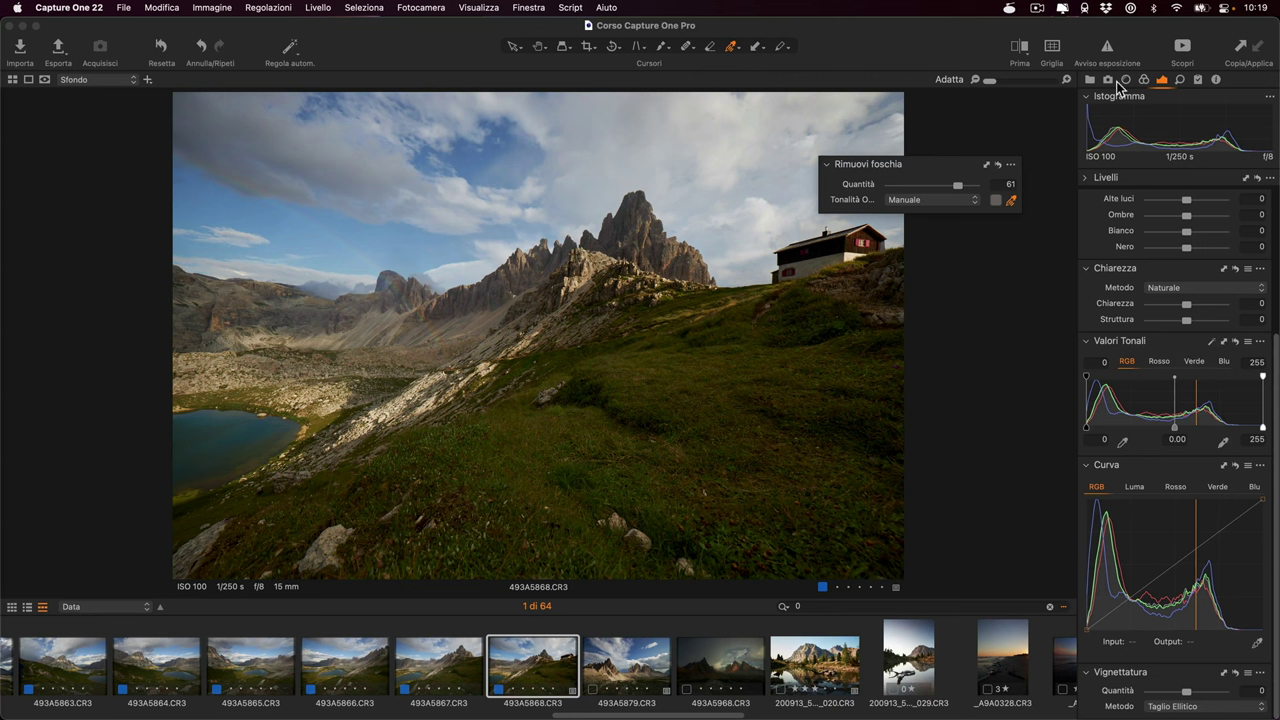
click(1126, 79)
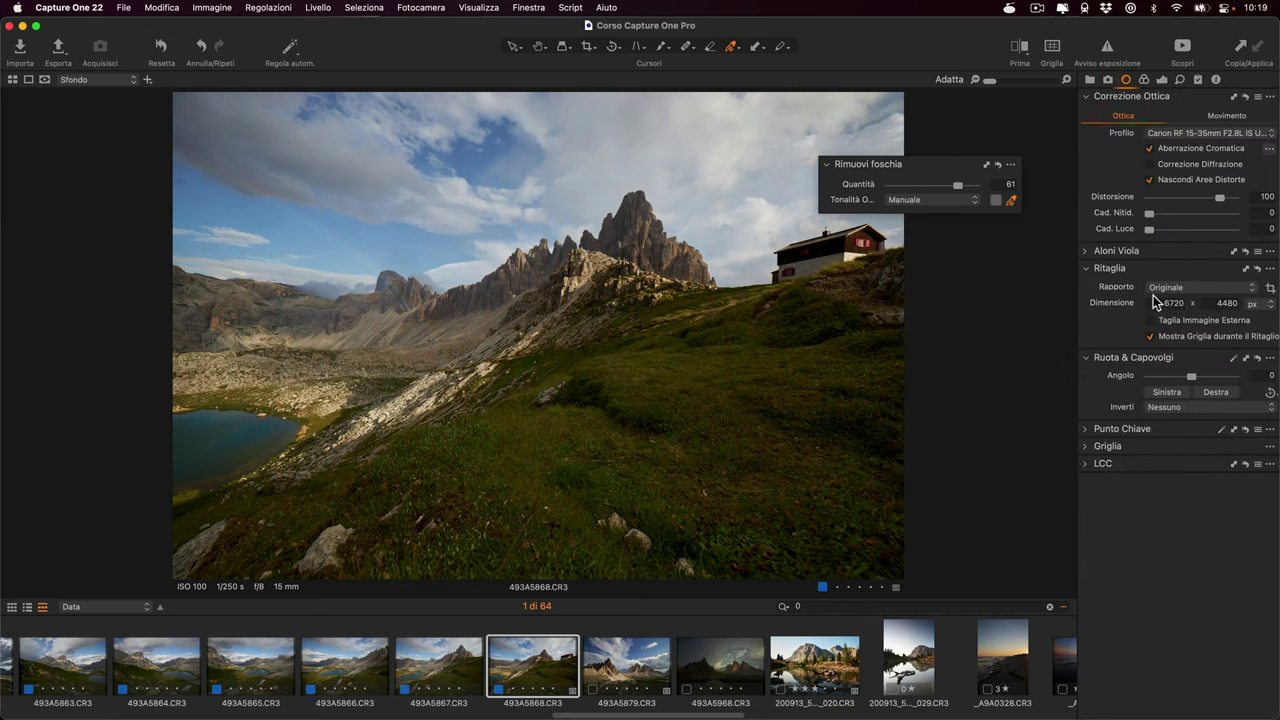
click(1086, 429)
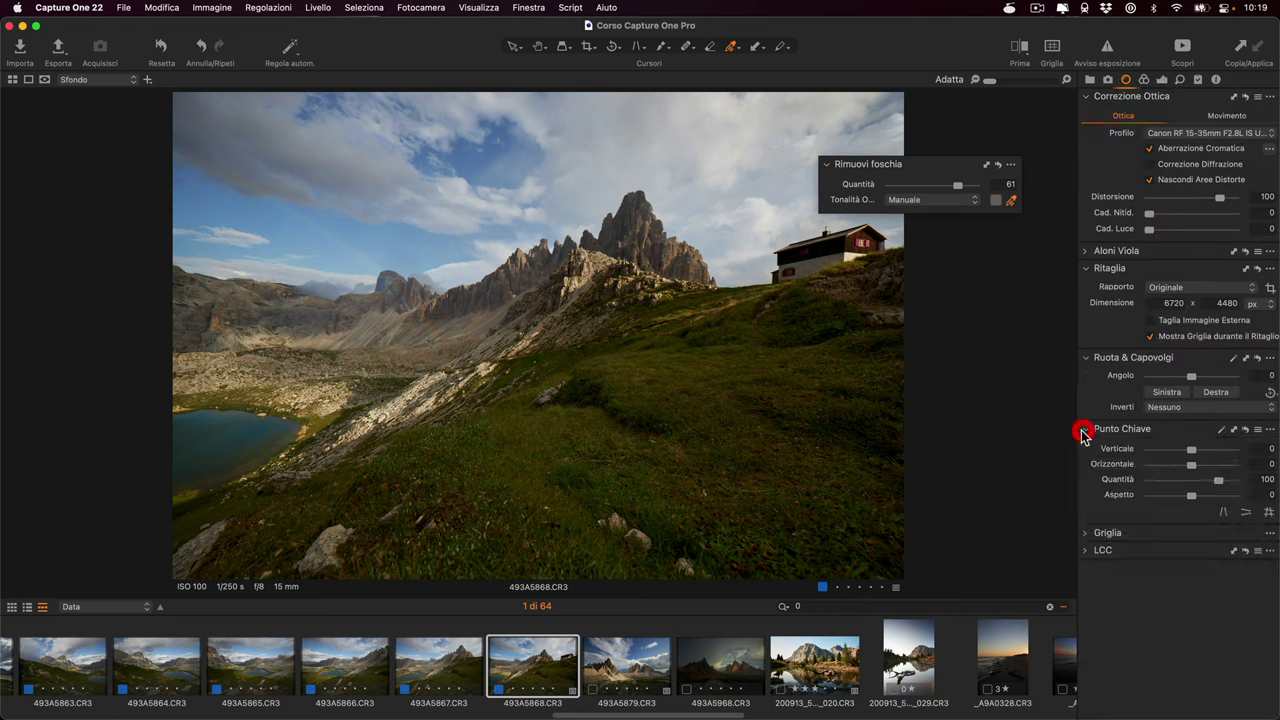